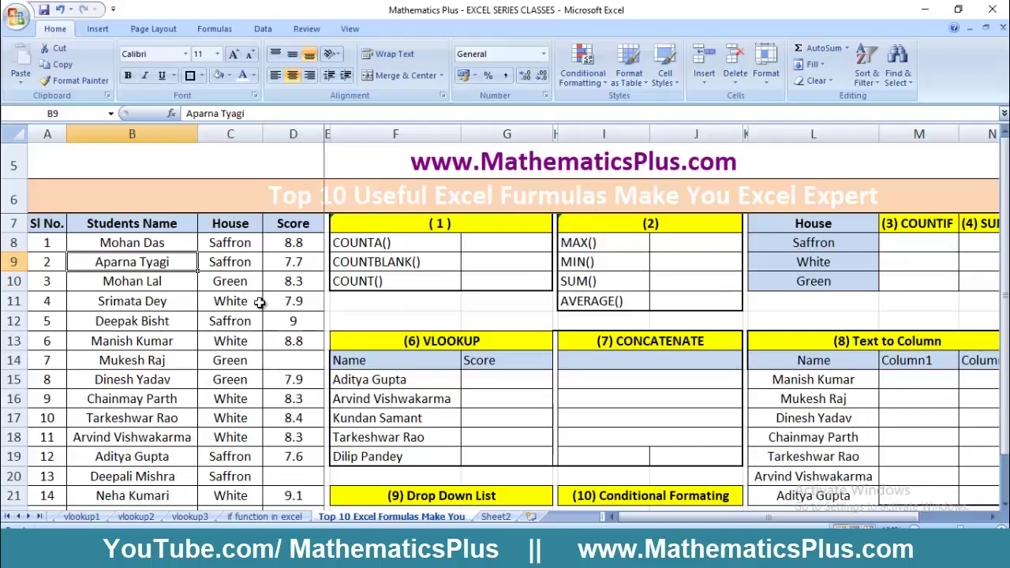
Step: Examine the student table, from the serial numbers and student names through the House and Score columns
click(142, 287)
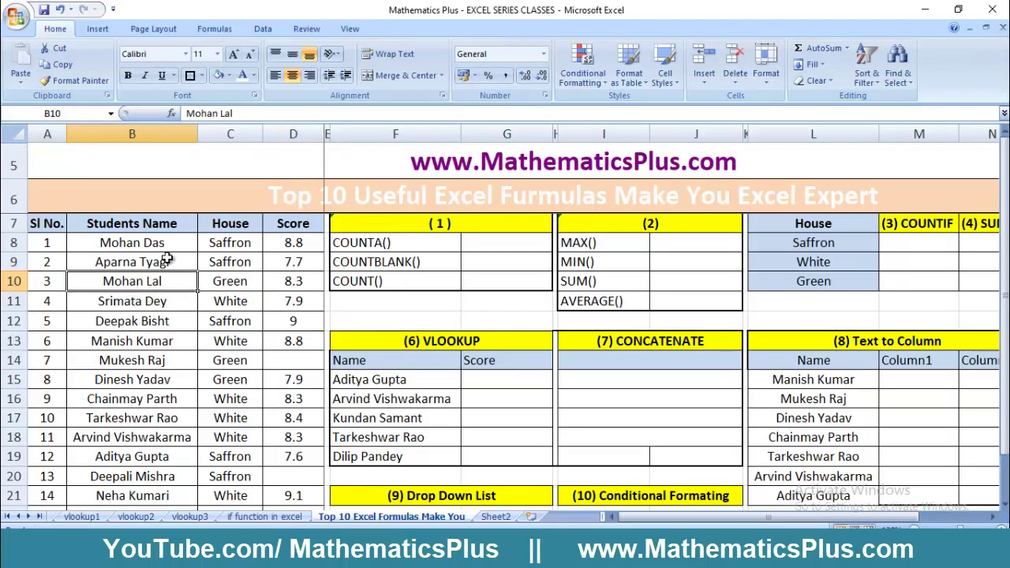
click(168, 259)
click(156, 242)
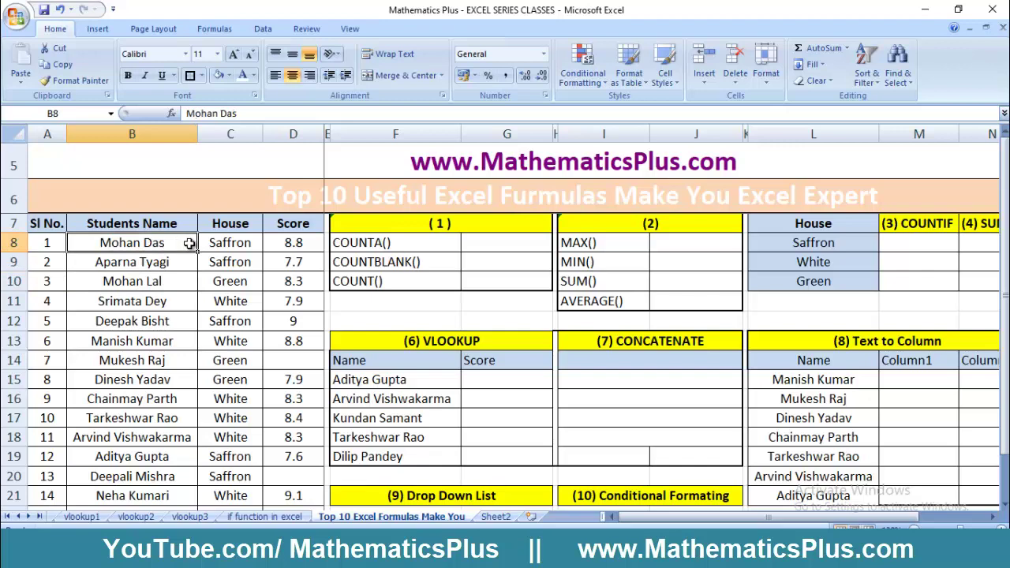
click(214, 245)
click(272, 246)
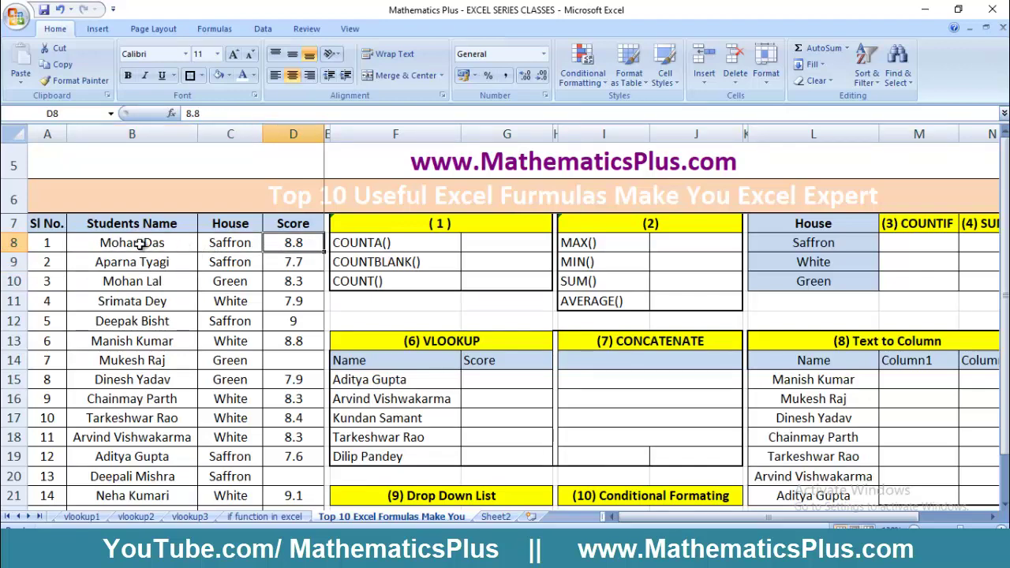
click(47, 226)
key(ctrl+shift+Right)
key(shift+Down)
key(shift+Down)
key(shift+Down)
key(shift+Down)
key(shift+Down)
key(shift+Down)
key(shift+Down)
key(shift+Down)
key(shift+Down)
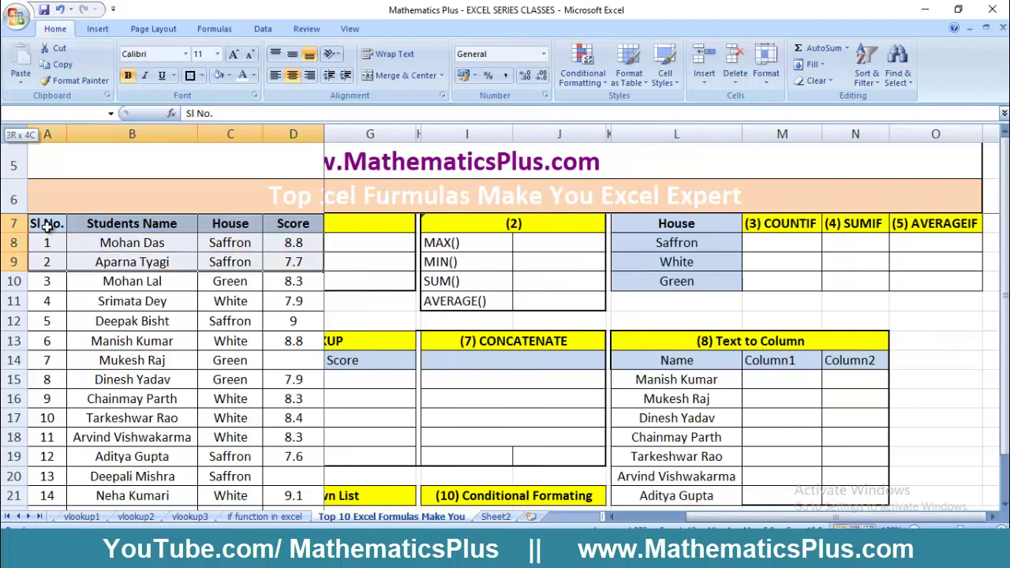
key(shift+Down)
key(shift+Down)
key(shift+Down)
key(shift+Down)
key(shift+Down)
key(shift+Down)
key(shift+Down)
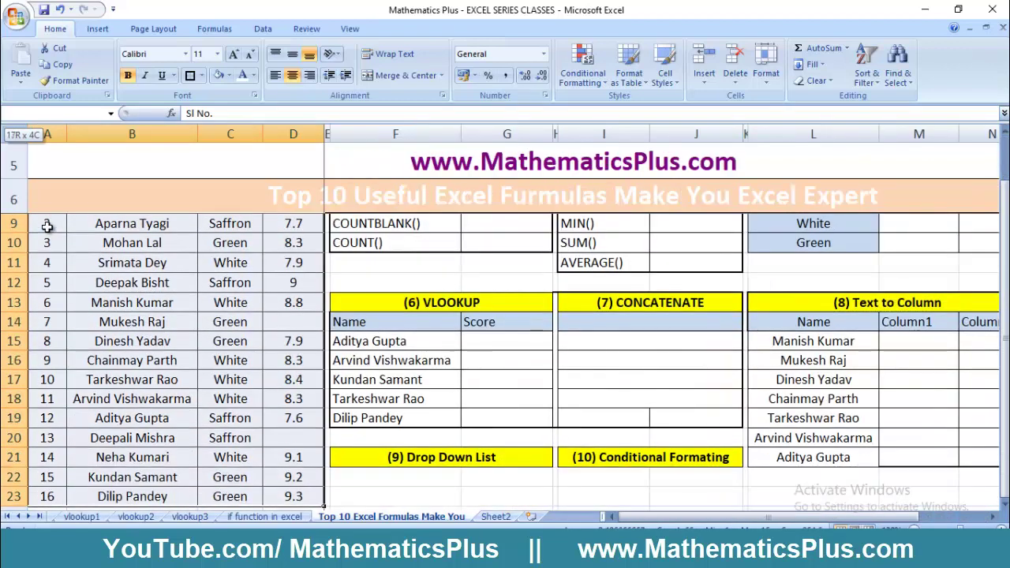
scroll(47, 233, up, 1)
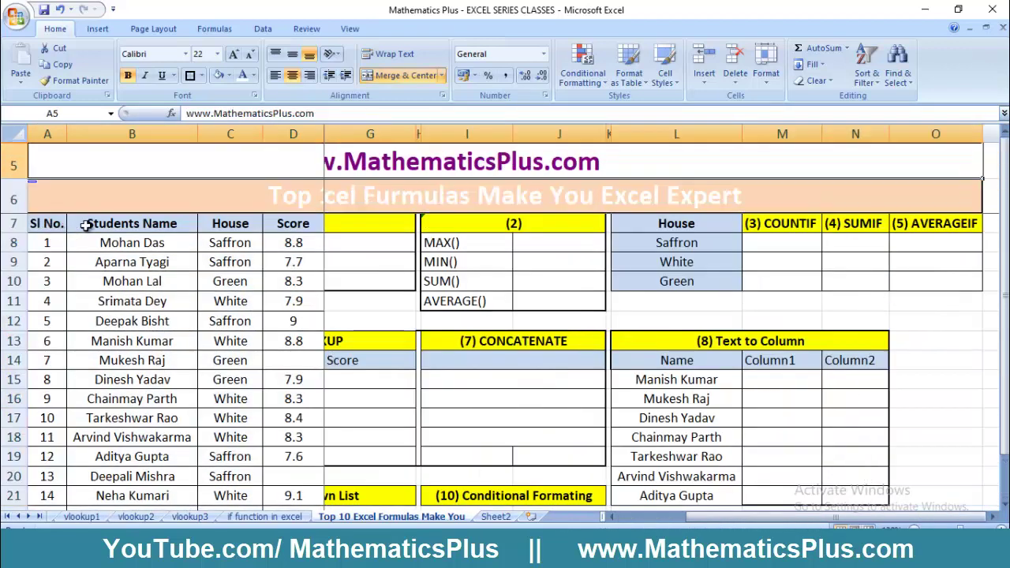
Step: Look over the House column and the entries in the Score column
click(240, 223)
click(241, 258)
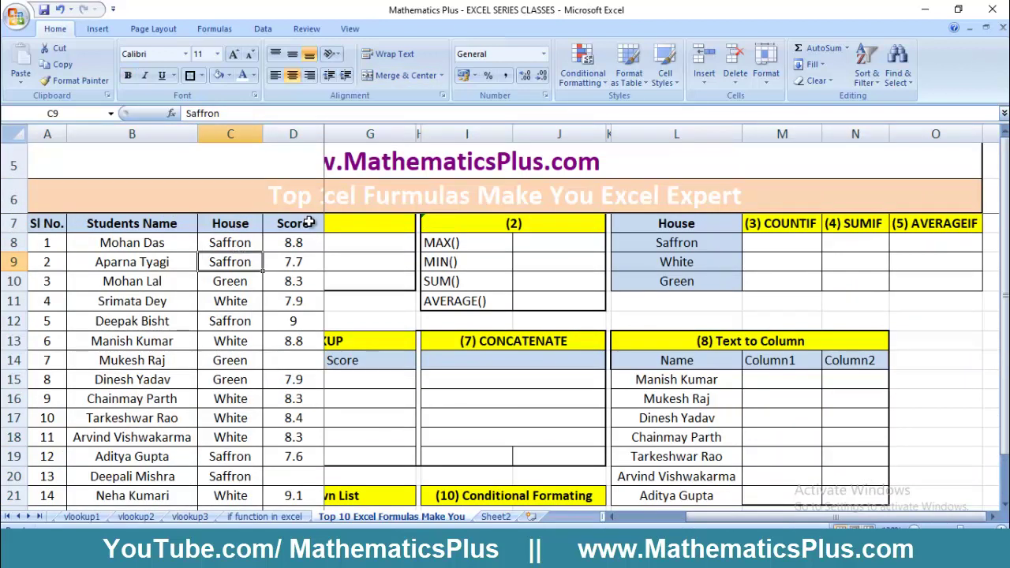
click(303, 226)
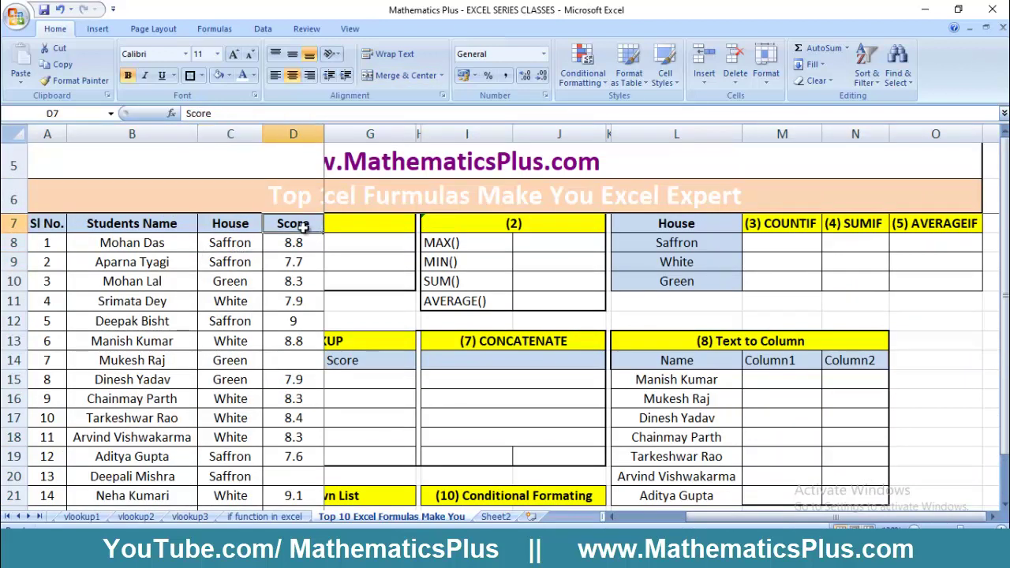
key(Down)
key(Down)
key(Down)
key(Down)
key(Down)
key(Down)
key(Down)
key(Down)
key(Up)
key(Up)
key(Up)
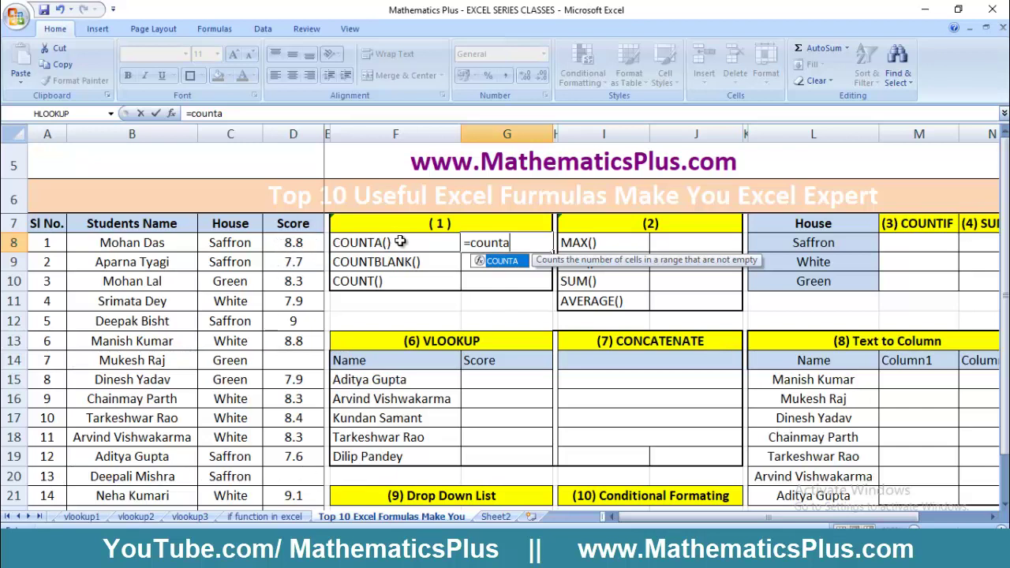
Step: Count the non-empty scores with COUNTA over D8:D23 in cell G8
click(293, 243)
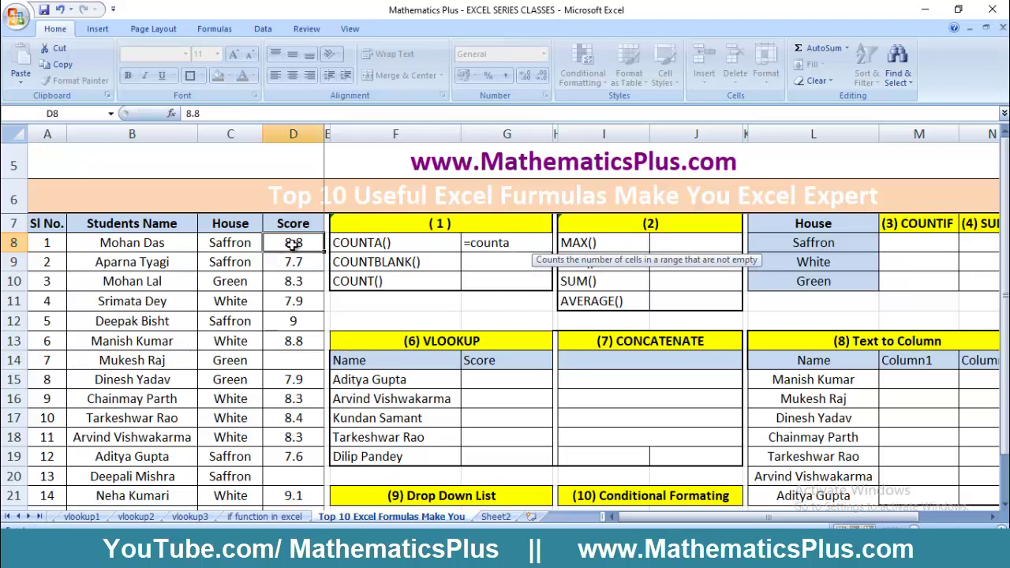
click(503, 243)
text(=)
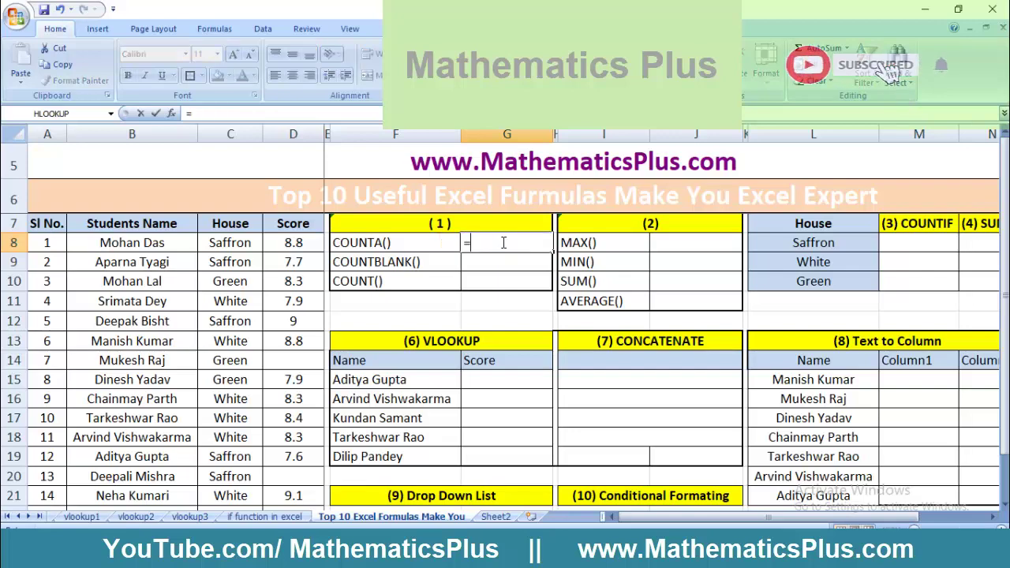
text(counta)
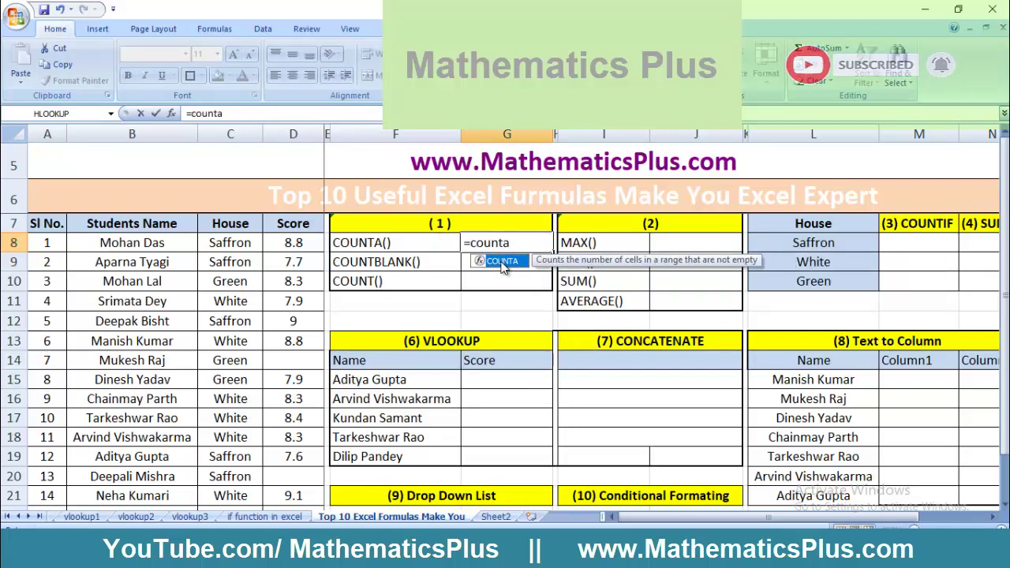
double_click(503, 263)
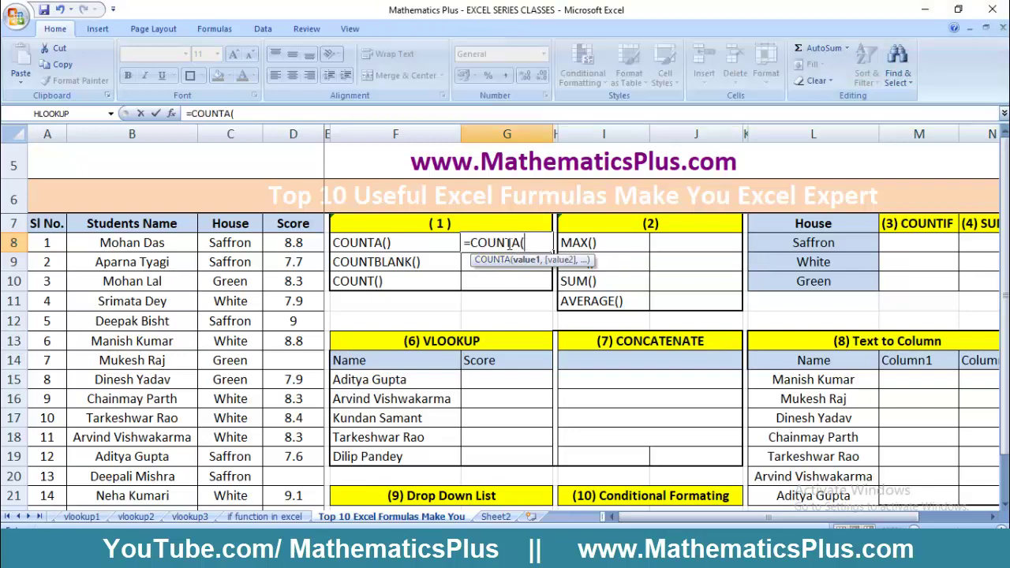
drag(297, 243, 294, 483)
key(Return)
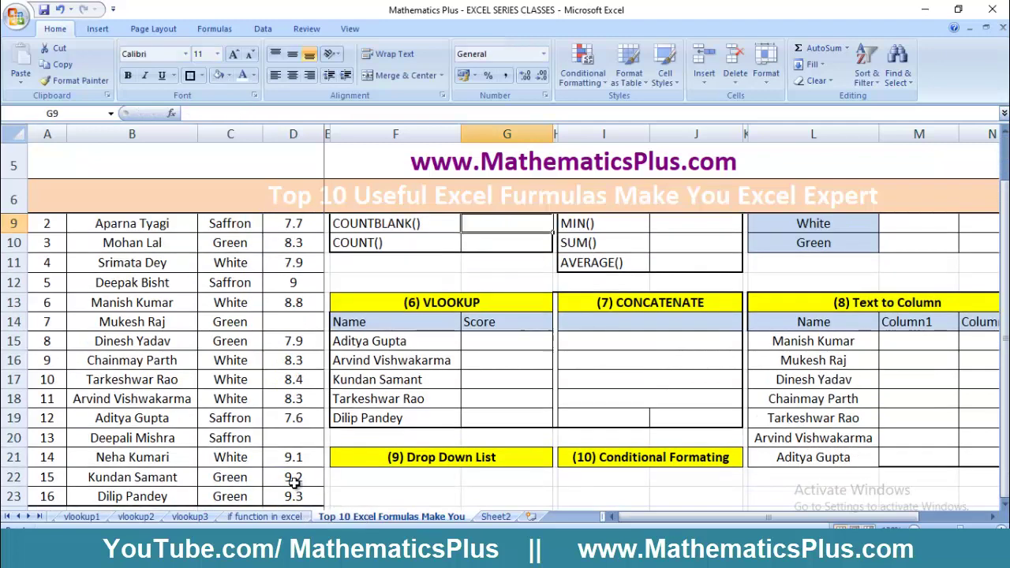
key(Up)
key(Up)
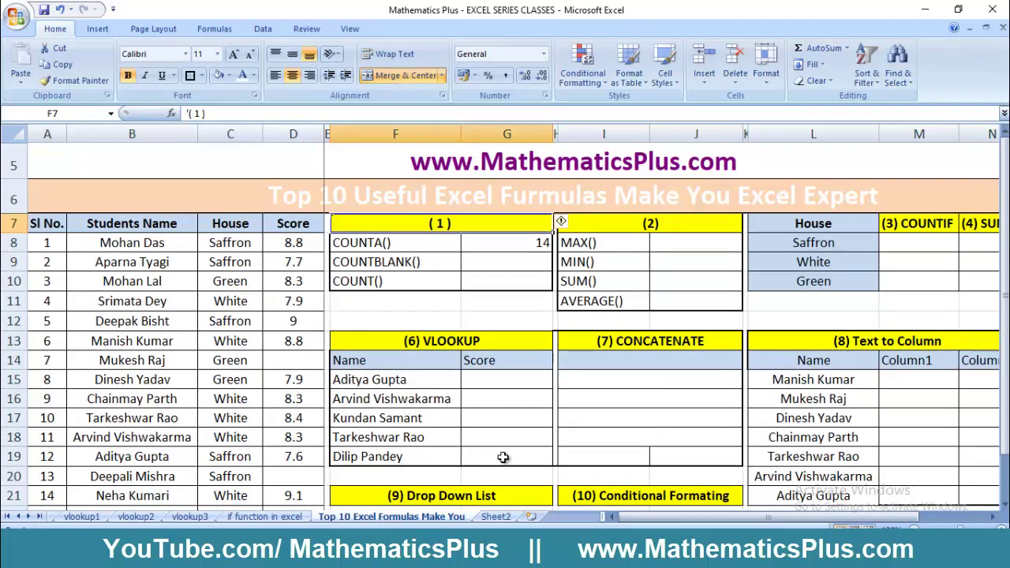
click(492, 245)
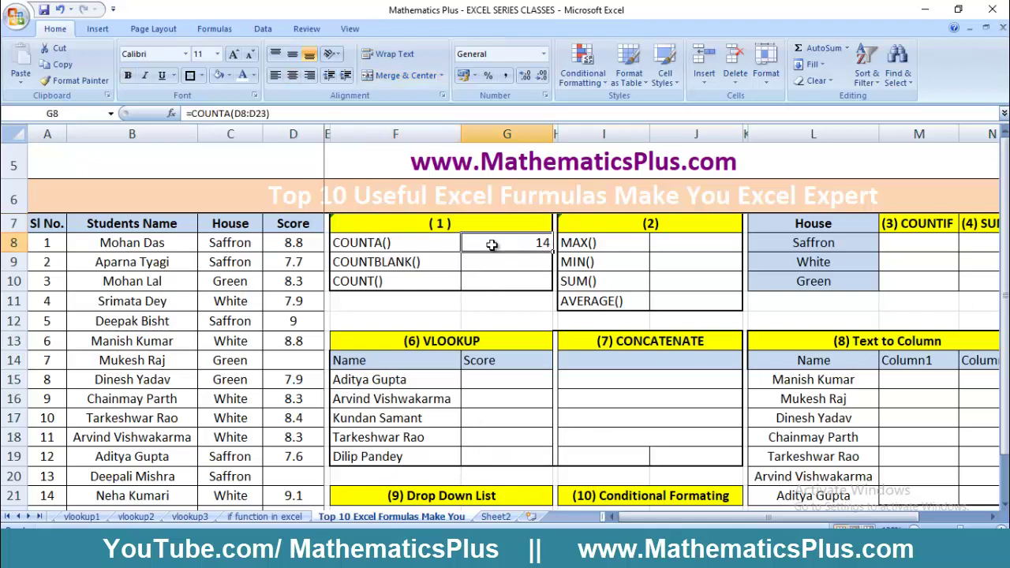
Step: Go through the Score column from D8 past the last student and back to check which cells are filled
click(300, 245)
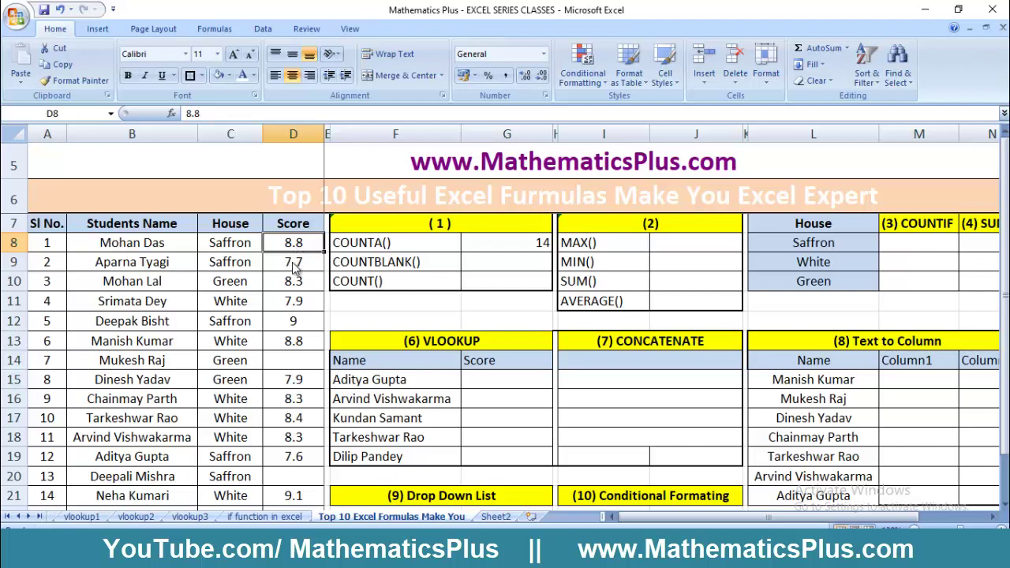
key(Down)
key(Down)
key(Down)
key(Down)
key(Down)
key(Down)
key(Down)
key(Down)
key(Down)
key(Down)
key(Down)
key(Down)
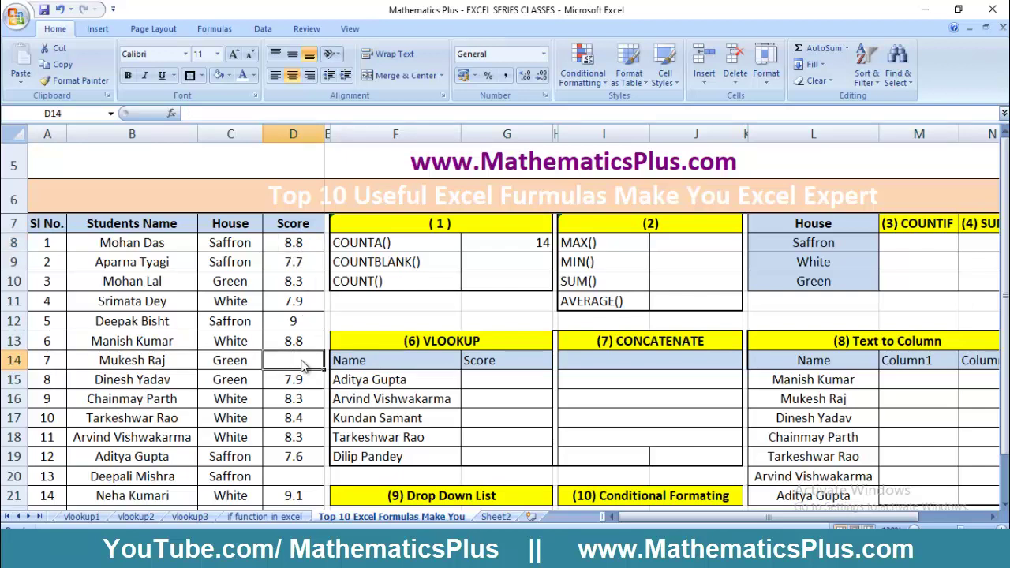
key(Down)
key(Down)
key(Down)
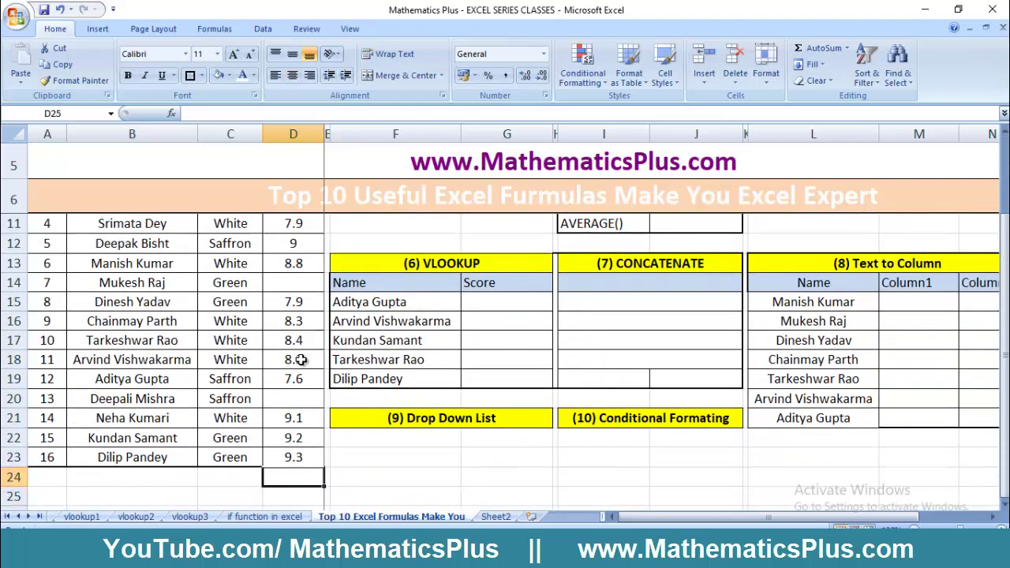
key(Up)
key(Up)
key(Up)
key(Up)
key(Up)
key(Up)
key(Up)
key(Up)
key(Up)
key(Up)
key(Up)
key(Up)
key(Up)
key(Up)
key(Up)
key(Up)
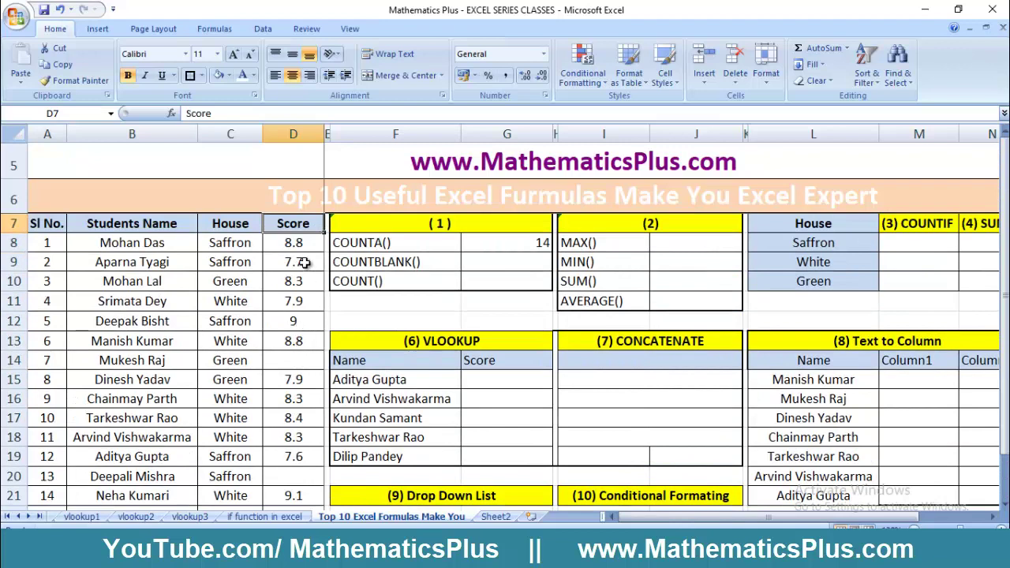
Step: Recheck the Score column against the COUNTA formula in G8, inspecting the blank cells D14 and D20
key(Down)
key(Down)
key(Down)
key(Down)
key(Down)
key(Down)
key(Down)
key(Down)
key(Down)
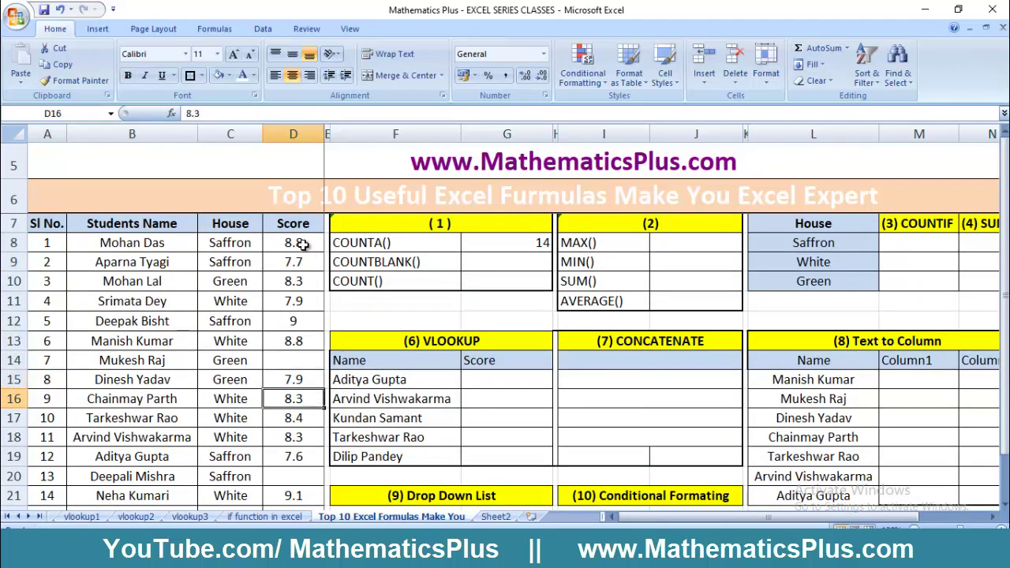
key(Down)
key(Down)
key(Down)
key(Down)
key(Down)
key(Down)
key(Down)
key(Up)
key(Up)
key(Up)
key(Up)
key(Up)
key(Up)
key(Up)
key(Up)
key(Up)
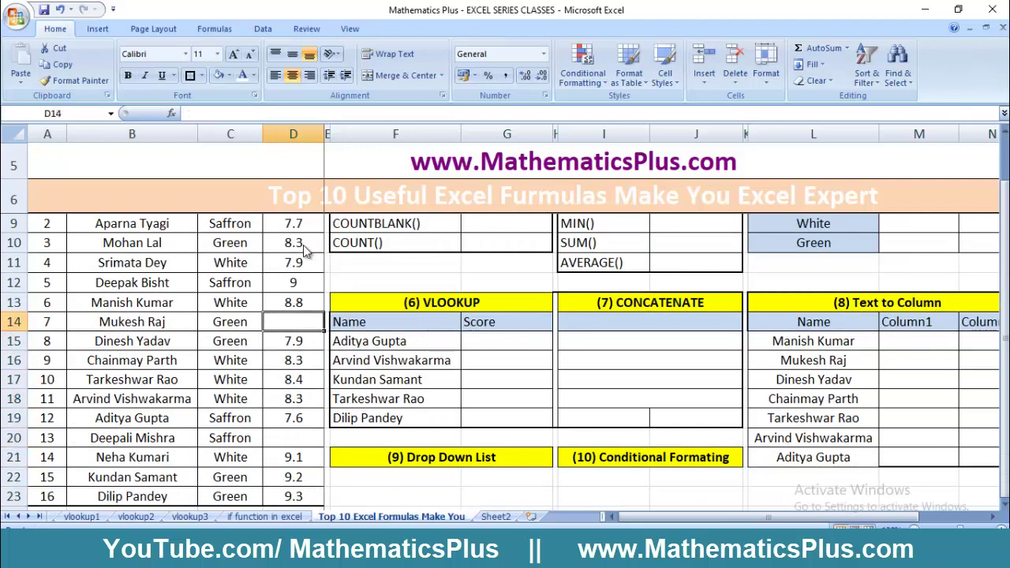
key(Up)
key(Up)
key(Up)
key(Up)
key(Up)
key(Up)
key(Up)
click(290, 361)
click(274, 479)
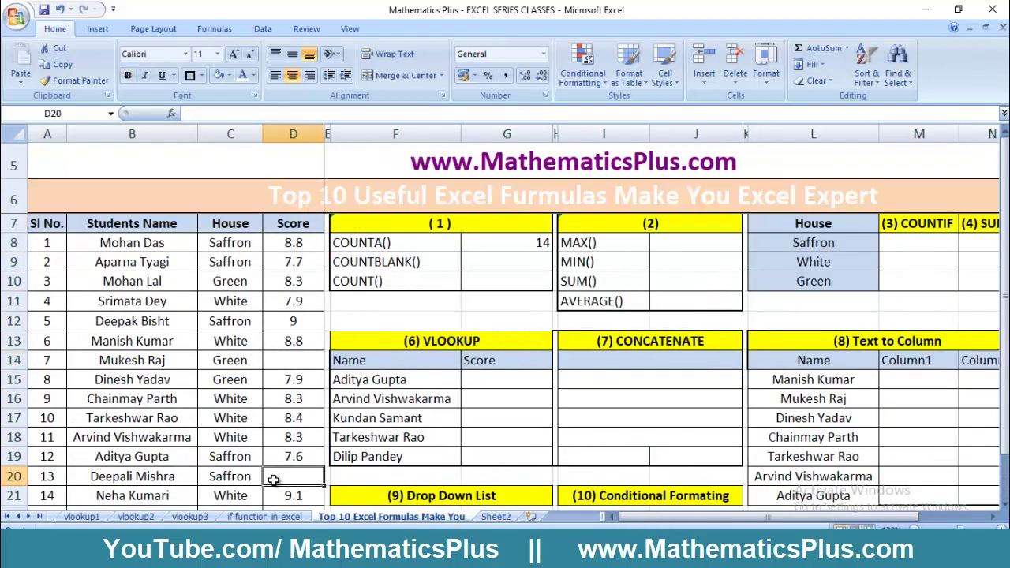
click(502, 245)
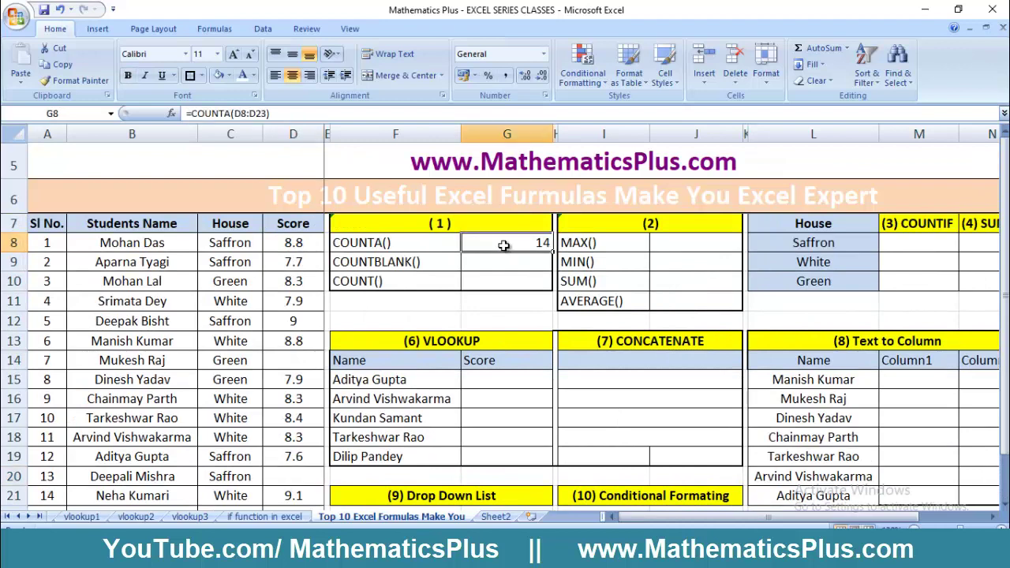
Step: Count the empty scores with COUNTBLANK over D8:D23 in cell G9
click(480, 265)
text(=countblank)
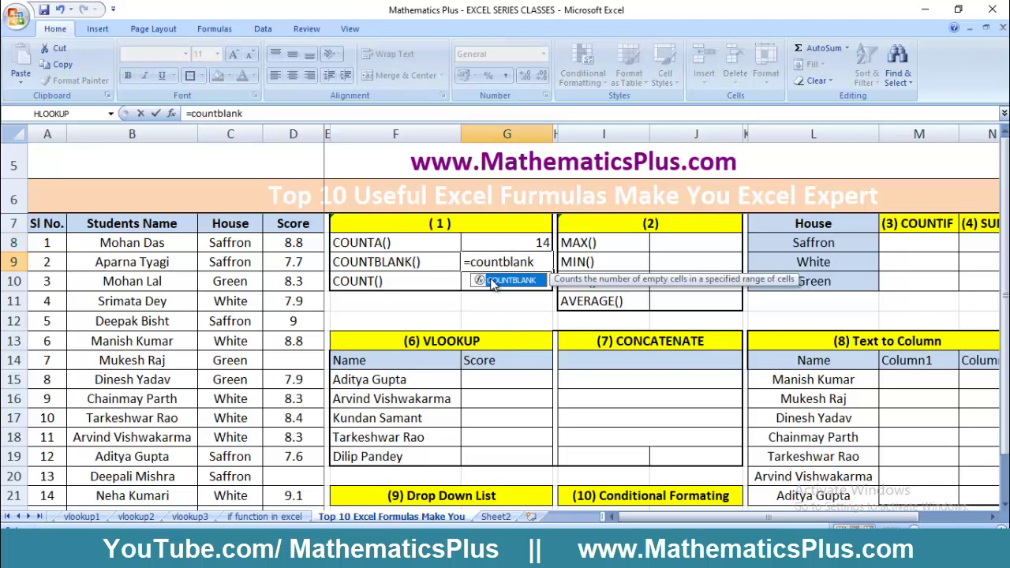
double_click(506, 282)
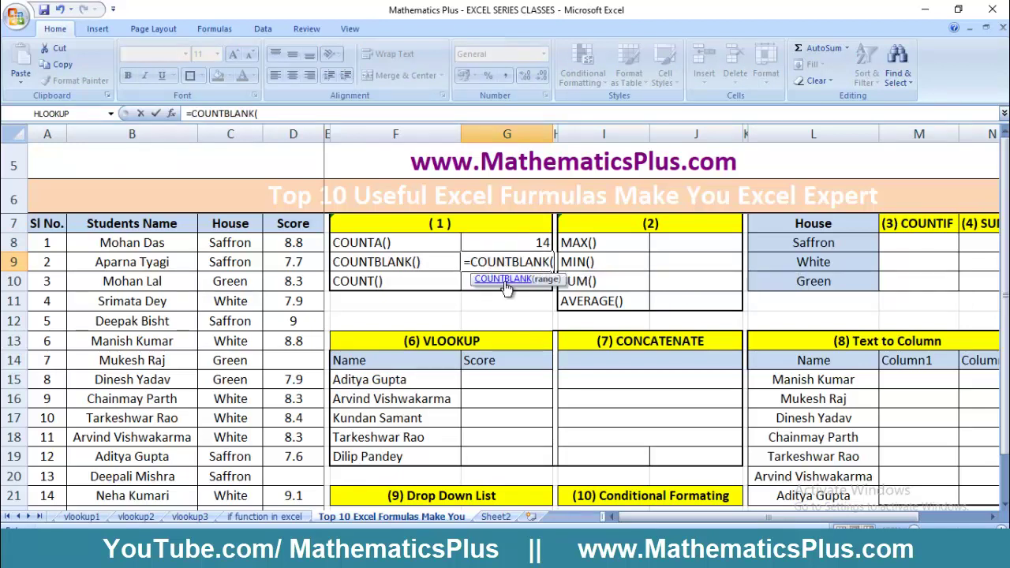
drag(300, 245, 292, 478)
key(Escape)
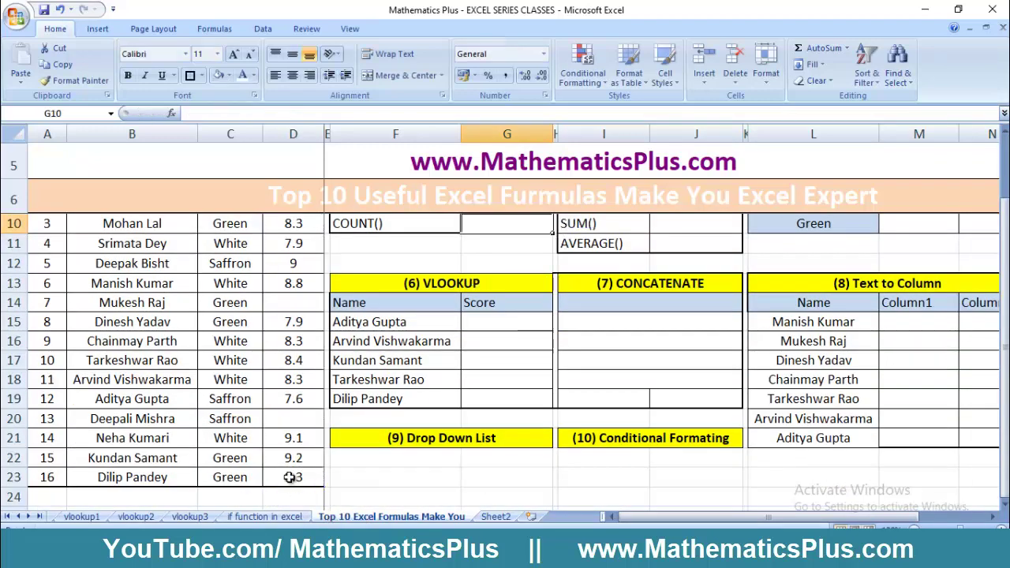
key(Up)
key(Up)
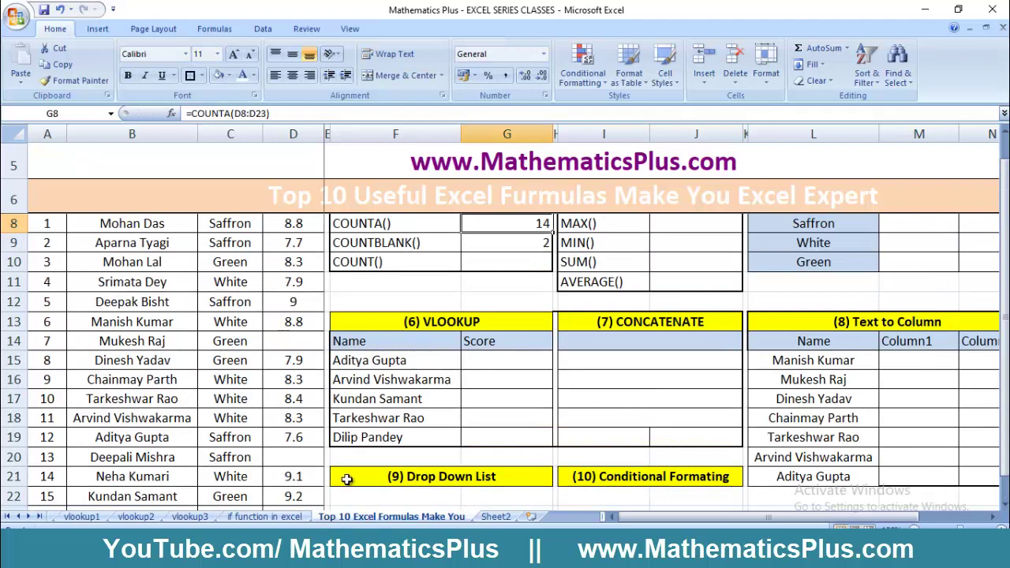
click(514, 245)
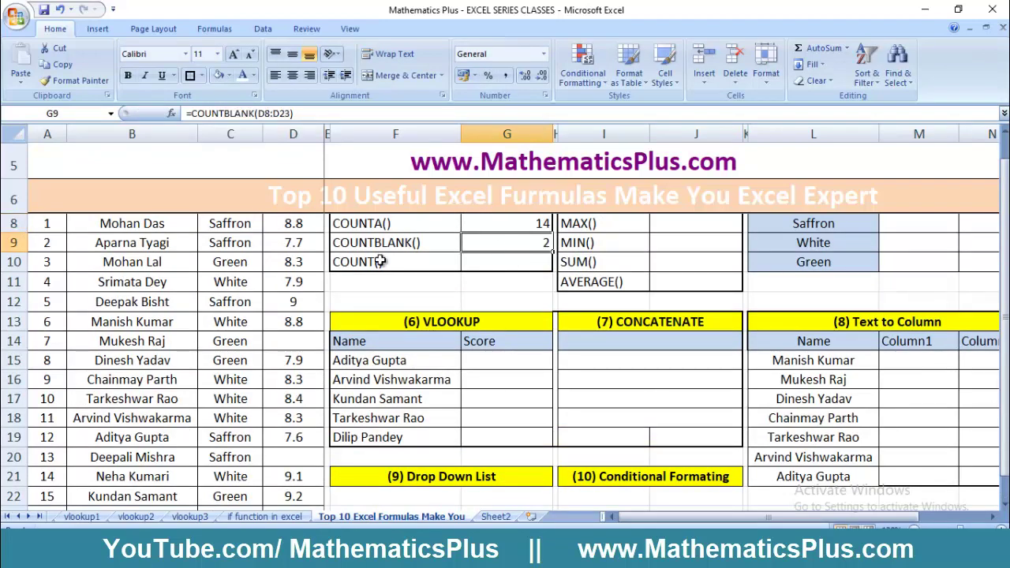
Step: Compare the COUNTBLANK result with the Score column by inspecting its missing scores in rows 14 and 20
click(316, 224)
key(Up)
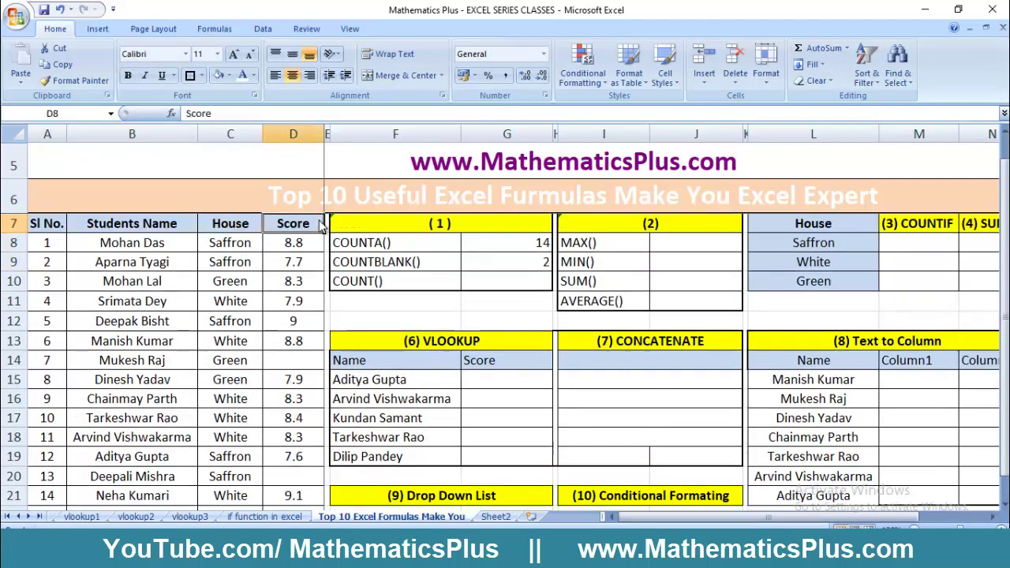
click(295, 133)
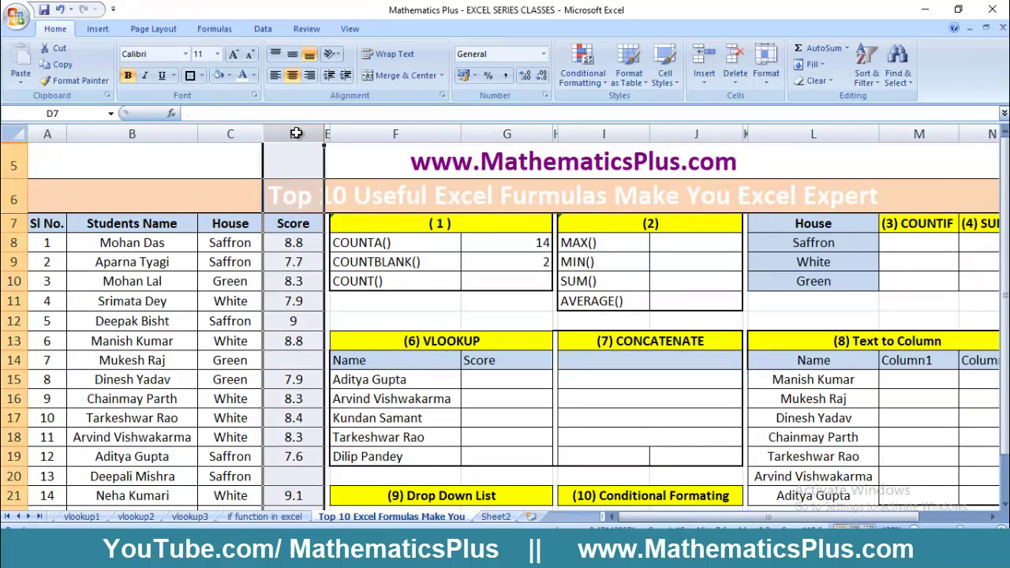
click(293, 359)
click(14, 360)
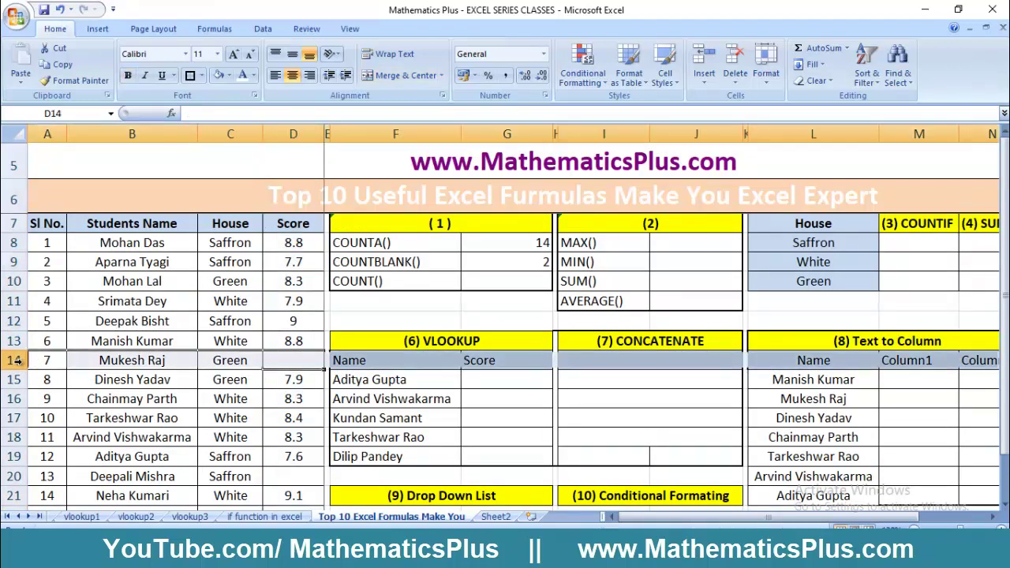
key(ctrl+c)
click(11, 476)
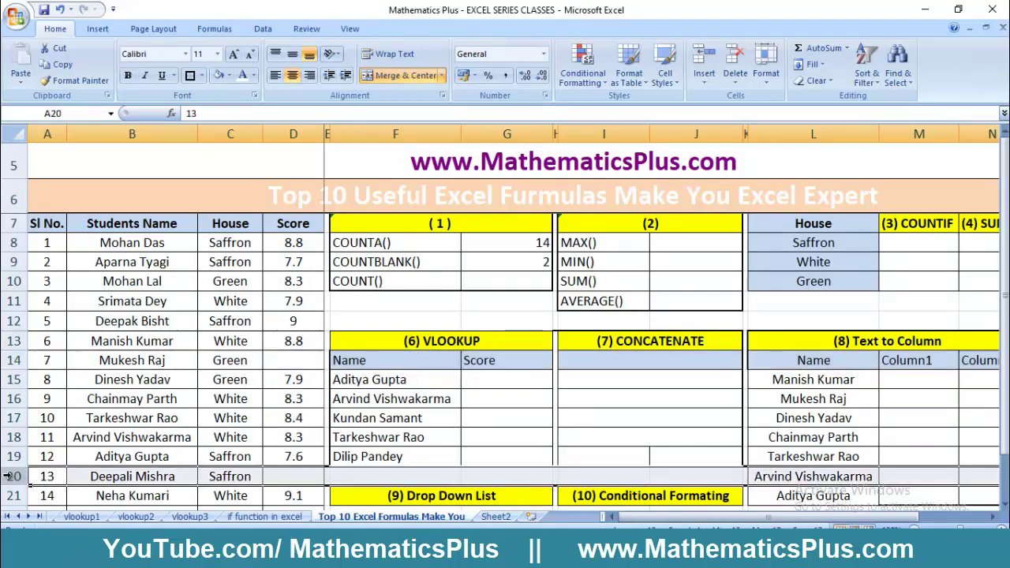
Step: Count the numeric scores with COUNT over D8:D23 in cell G10
click(497, 280)
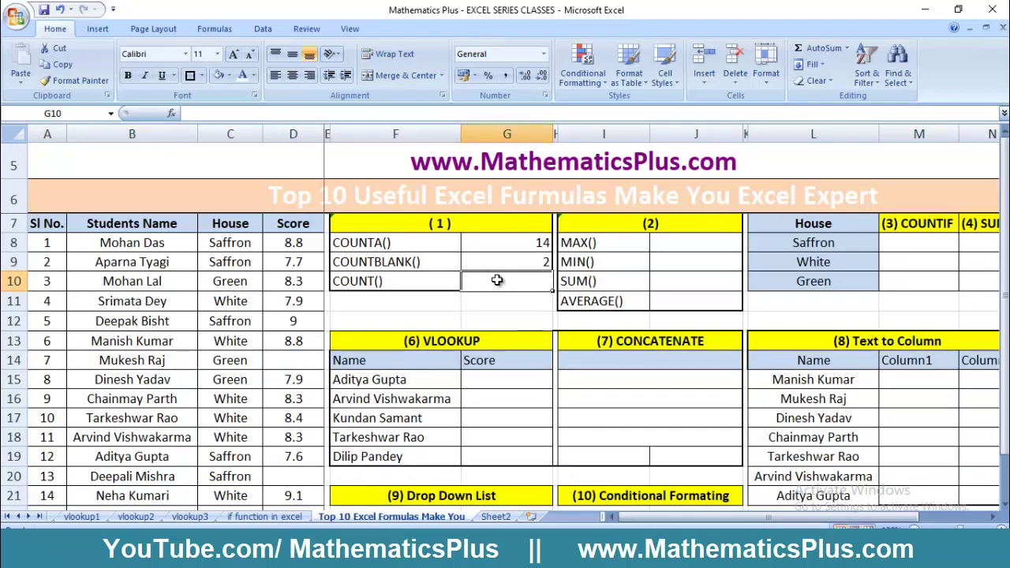
text(=count)
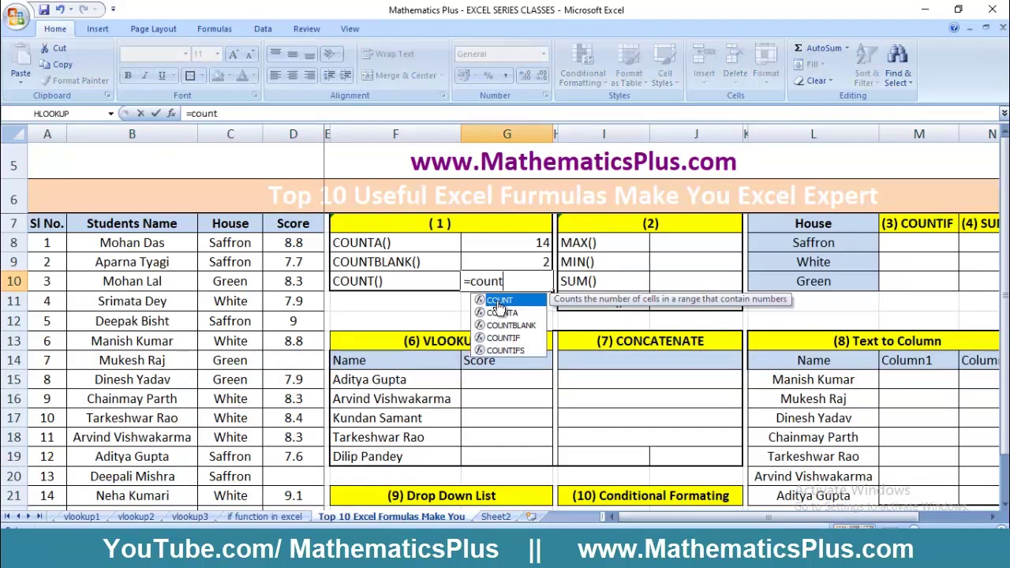
double_click(498, 301)
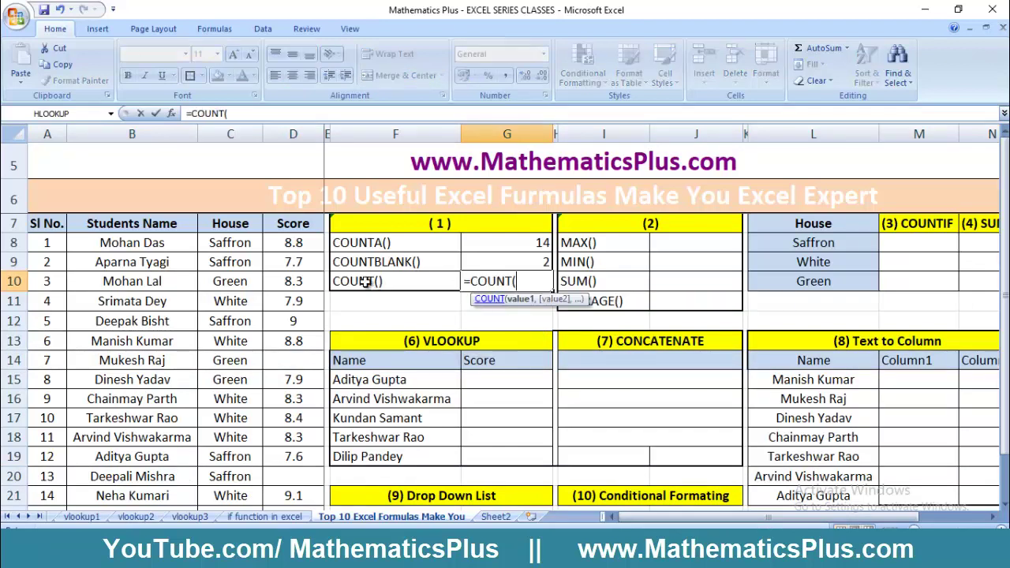
click(293, 244)
key(shift+Down)
key(shift+Down)
key(shift+Down)
key(shift+Down)
key(shift+Down)
key(shift+Down)
key(shift+Down)
key(shift+Down)
key(shift+Down)
key(shift+Down)
key(shift+Down)
key(shift+Down)
key(shift+Down)
key(shift+Down)
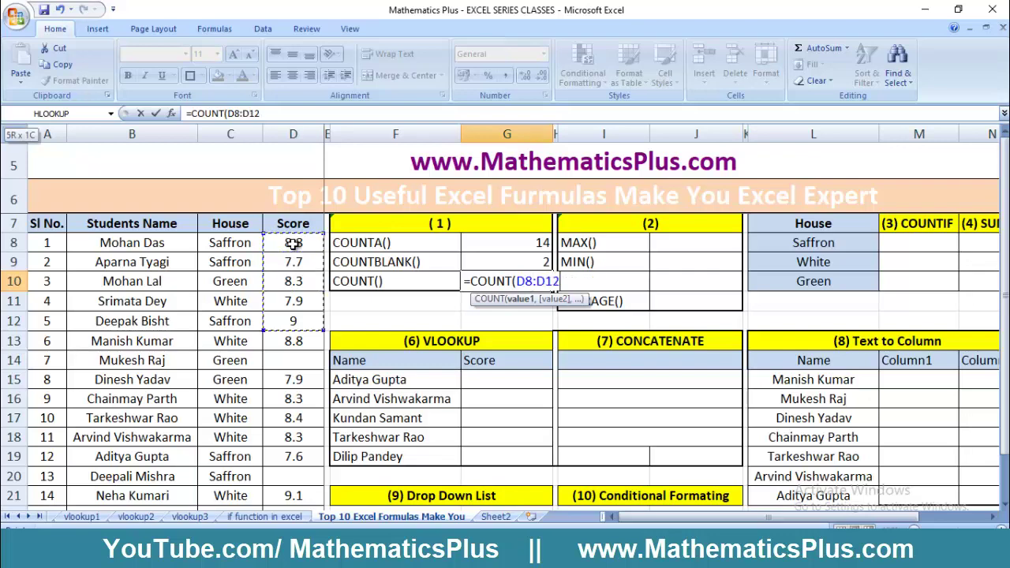
key(shift+Down)
key(shift+Down)
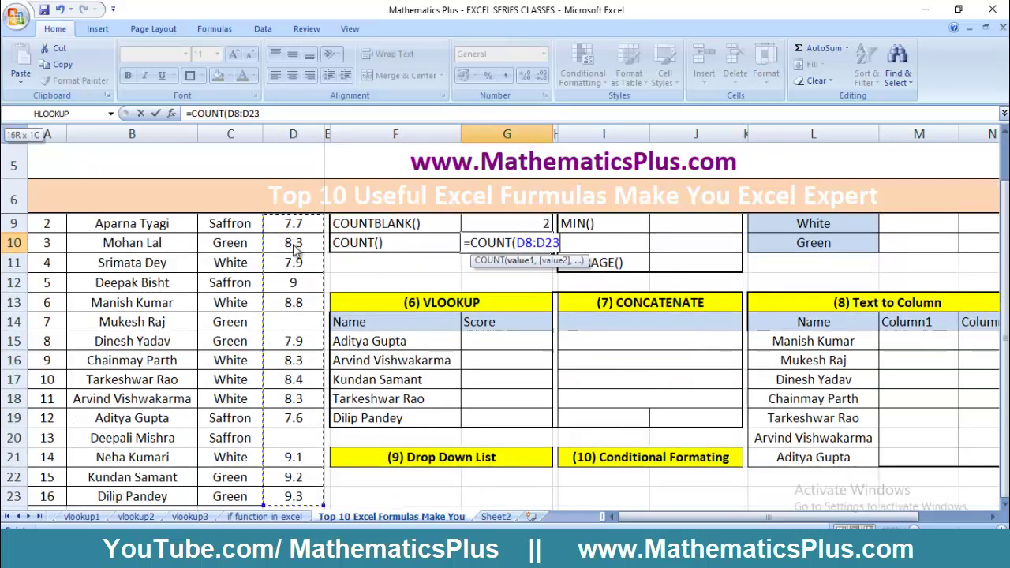
key(shift+Up)
key(Return)
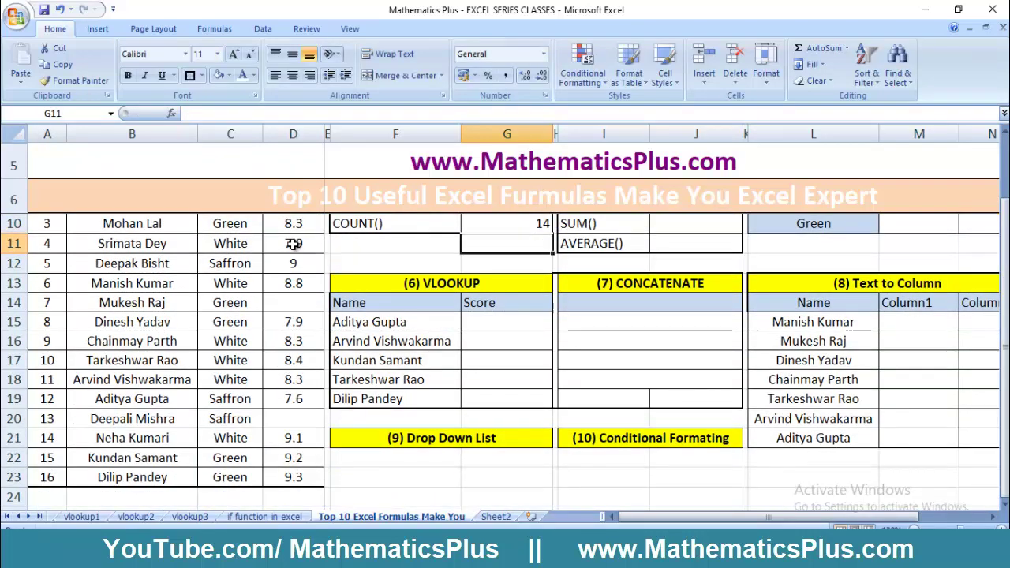
key(Up)
key(Up)
key(Up)
key(Up)
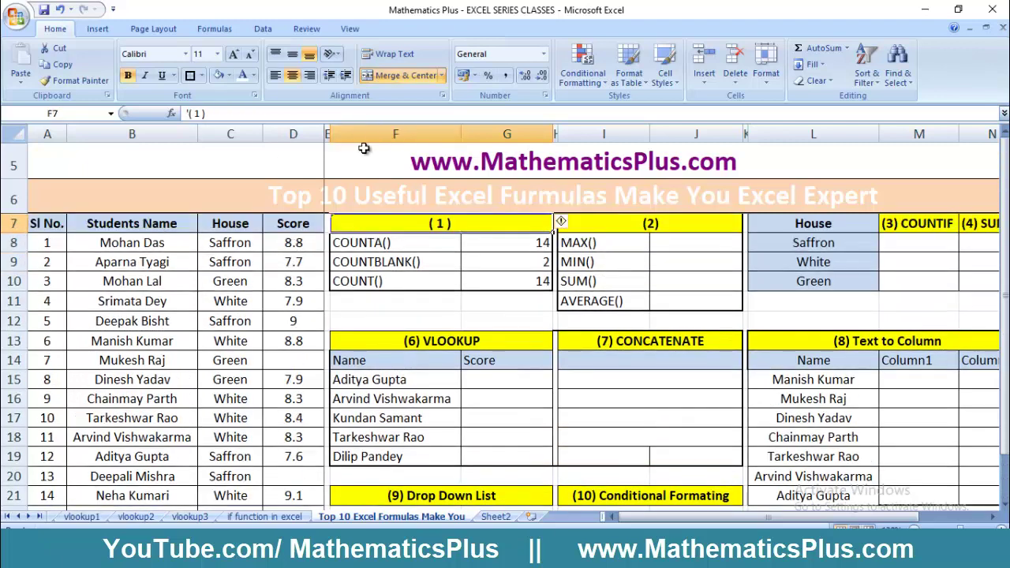
Step: Enter a score of 0 in cell D14 to test the three count formulas
click(295, 362)
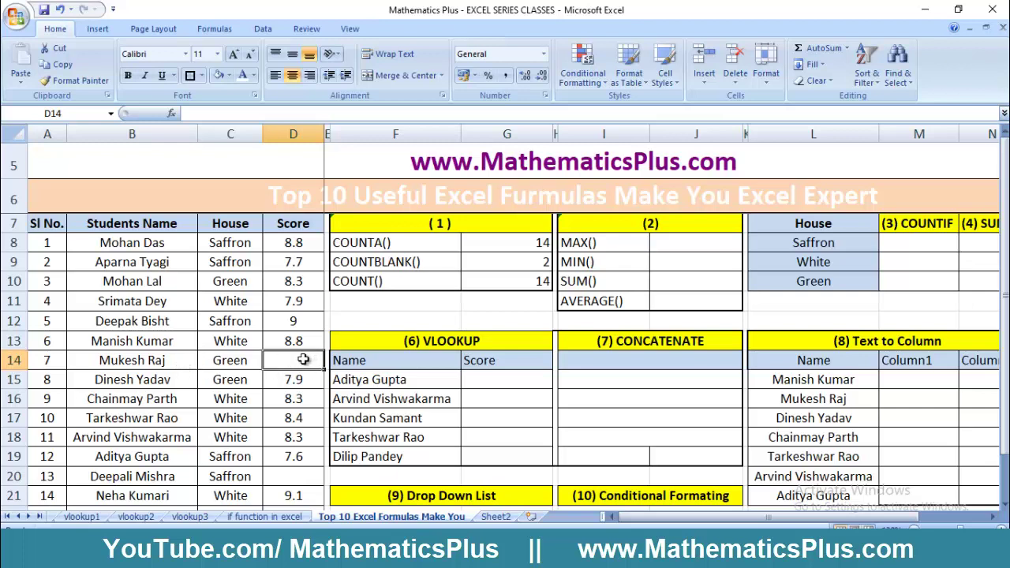
text(0)
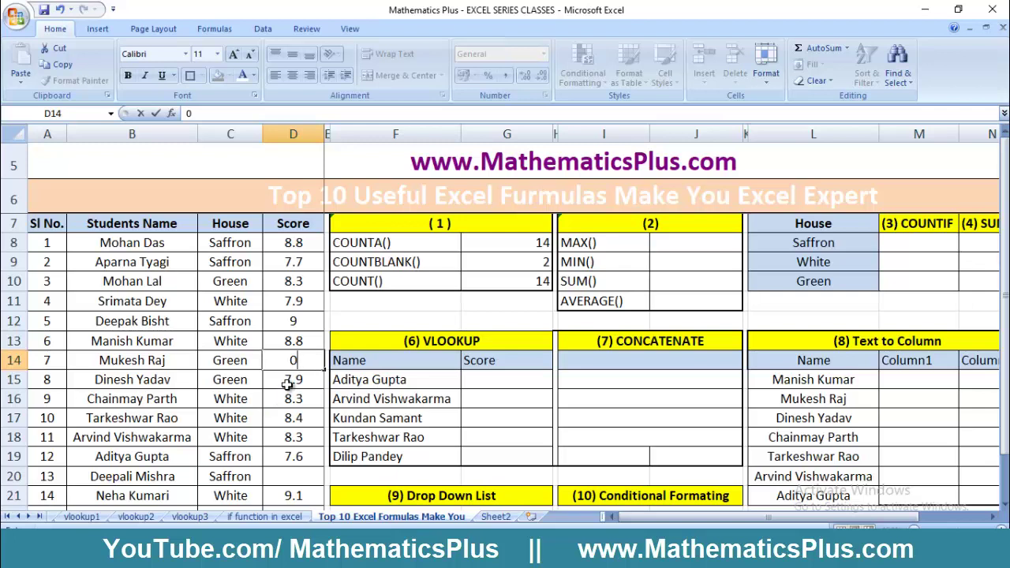
key(Return)
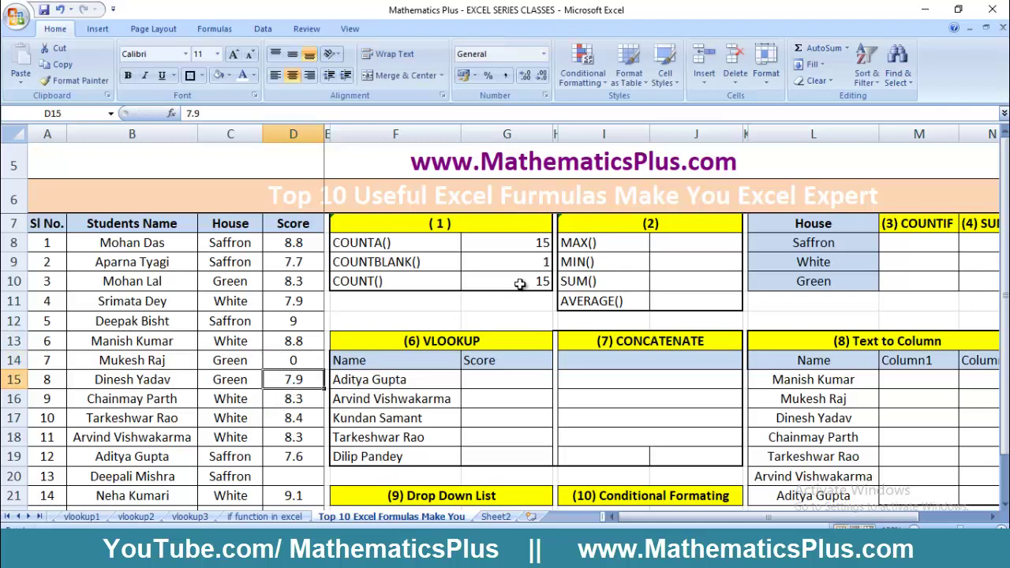
Step: Enter a hyphen as text in the empty score cell D14, using an apostrophe prefix
click(308, 358)
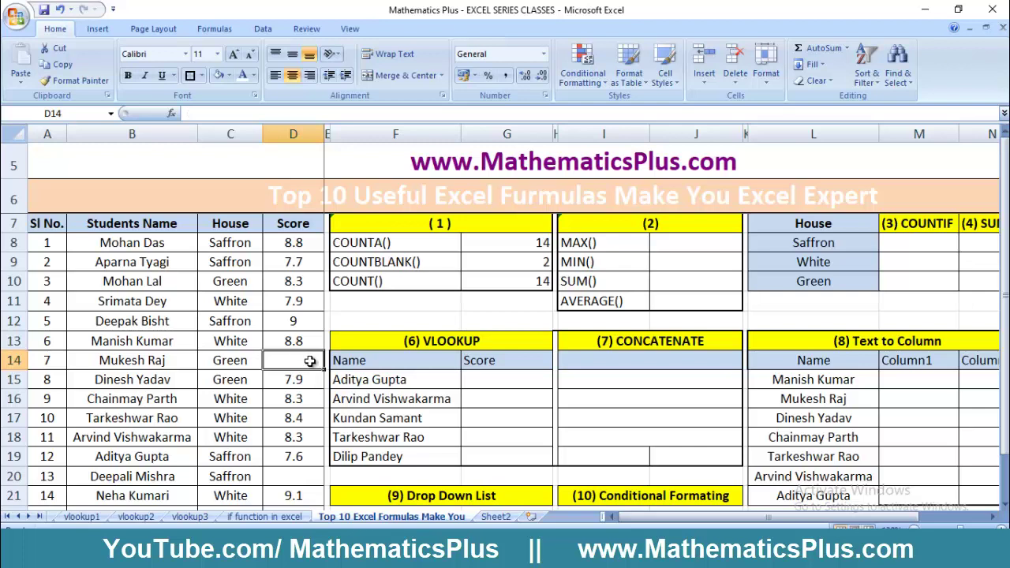
text(')
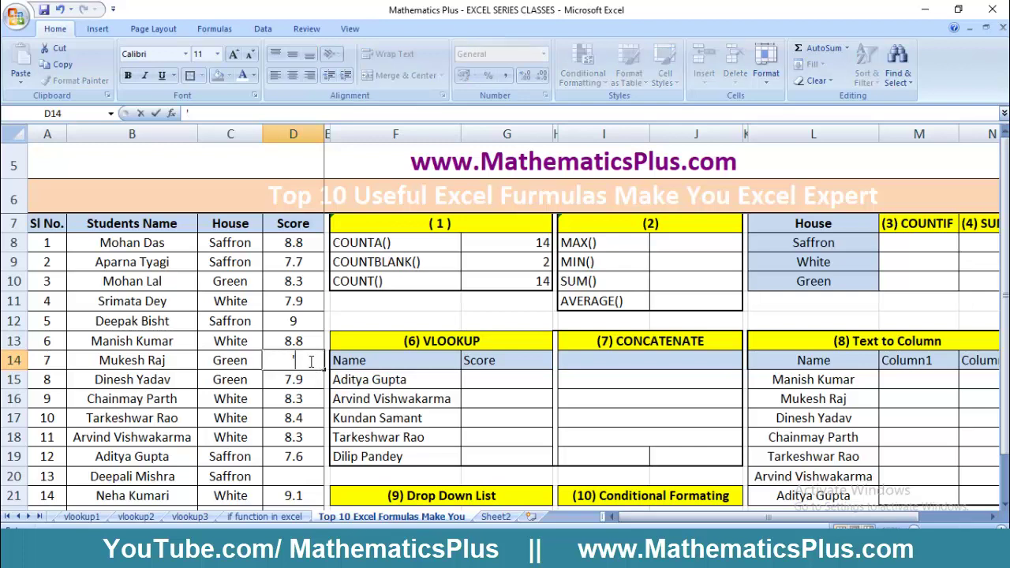
text(-)
click(382, 316)
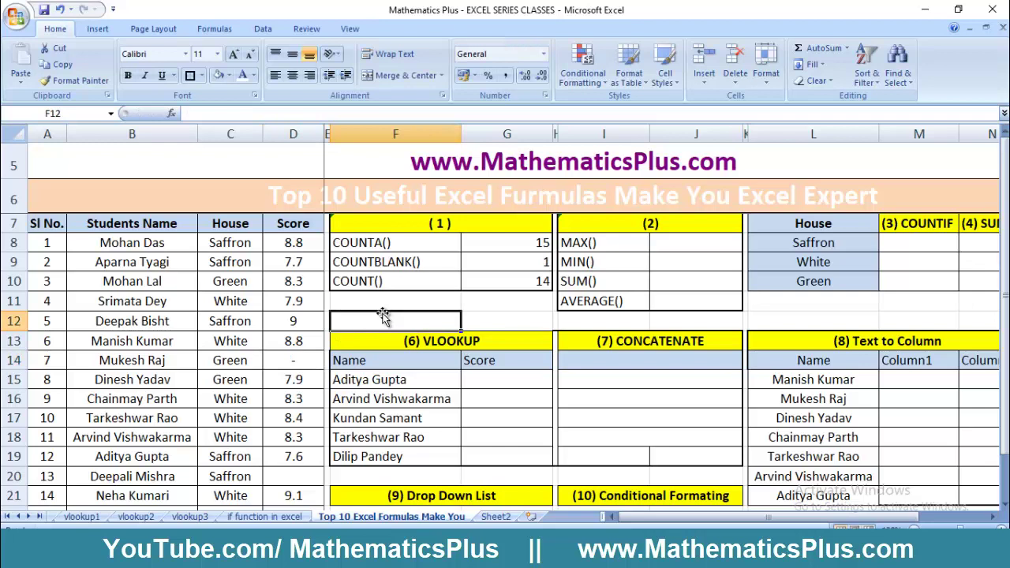
Step: Compare the COUNT formula in G10 with COUNTA in G8, checking the scores in rows 14 and 20
click(270, 362)
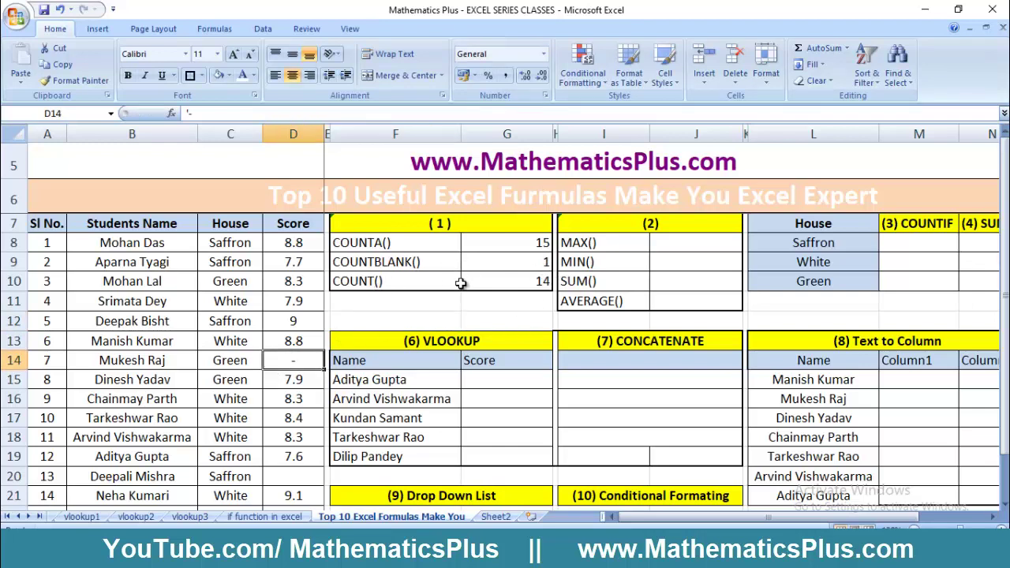
click(505, 288)
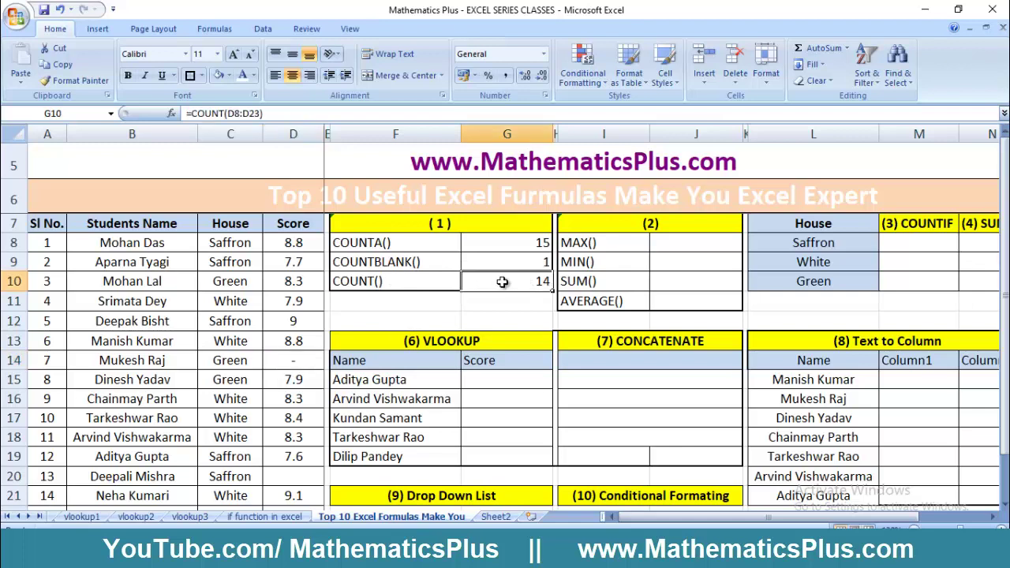
click(419, 247)
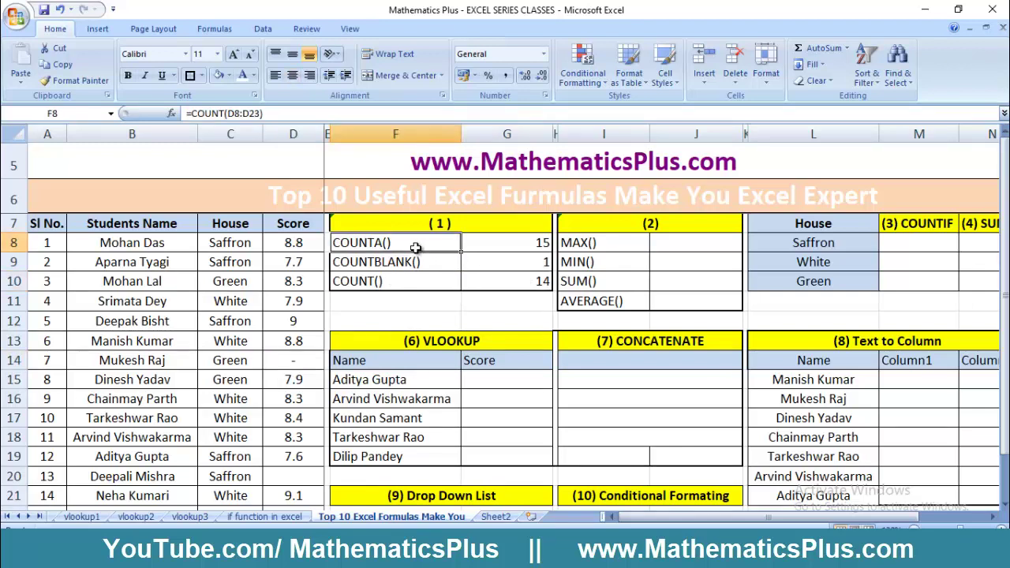
click(541, 243)
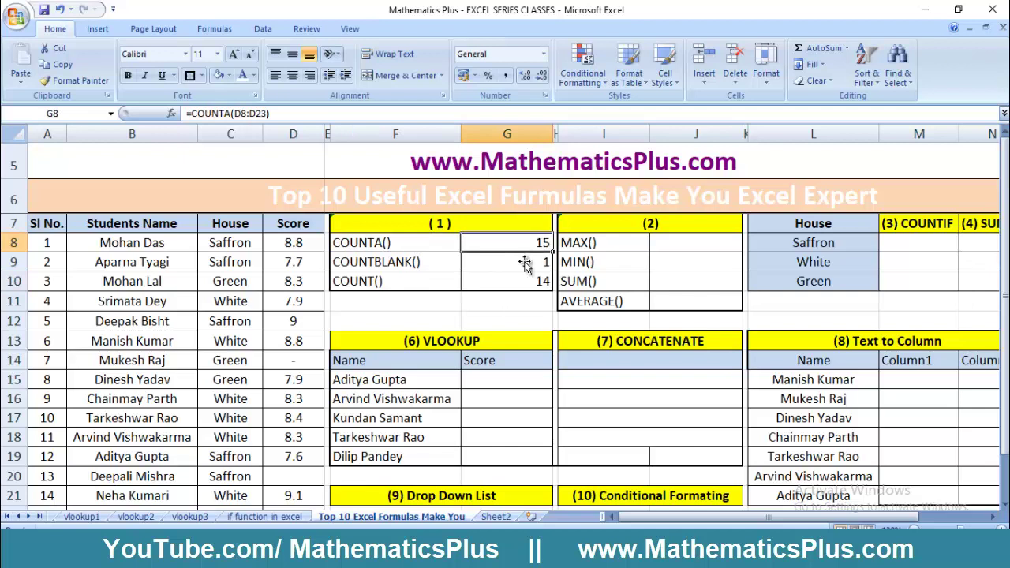
click(424, 286)
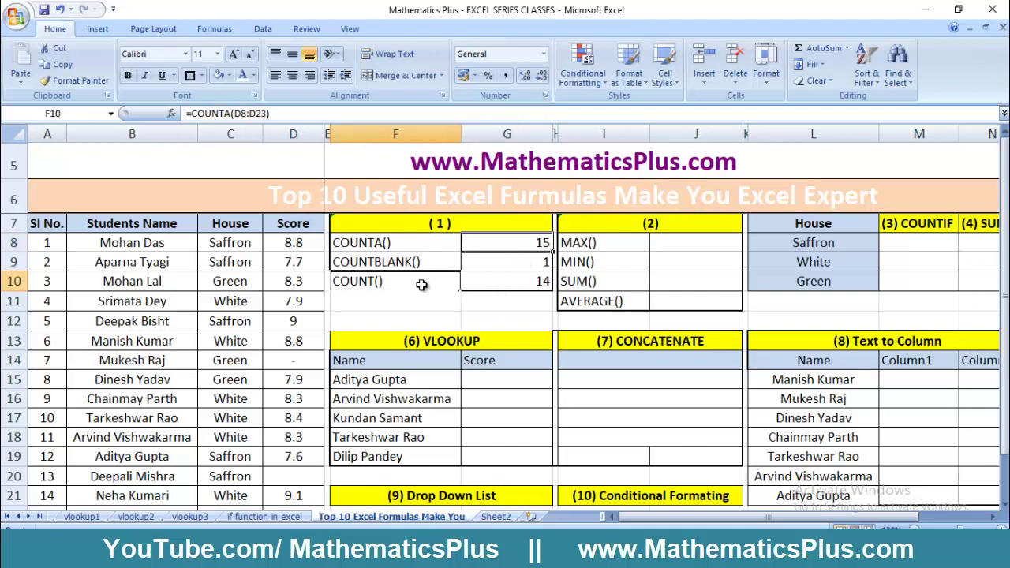
click(493, 284)
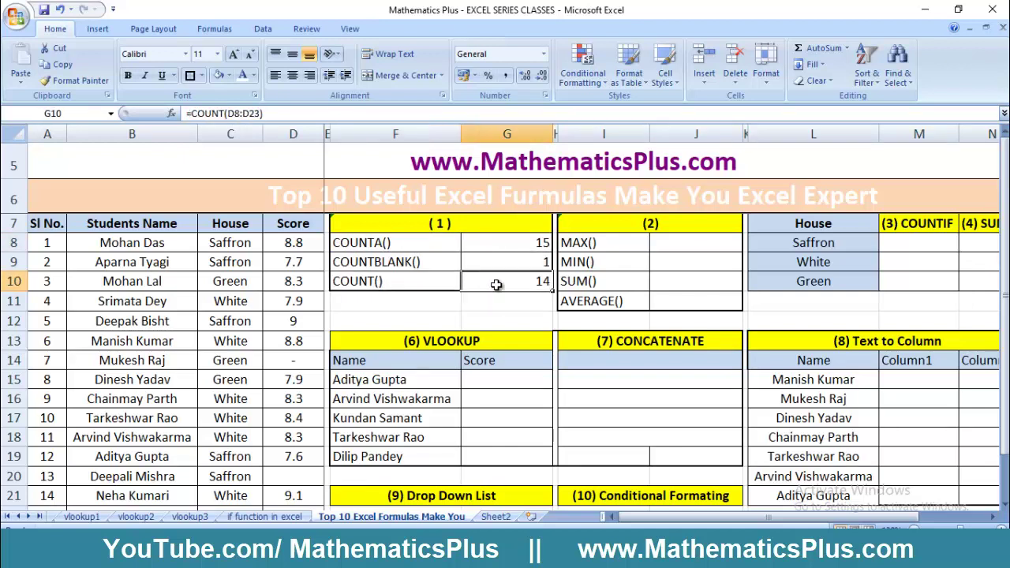
click(382, 282)
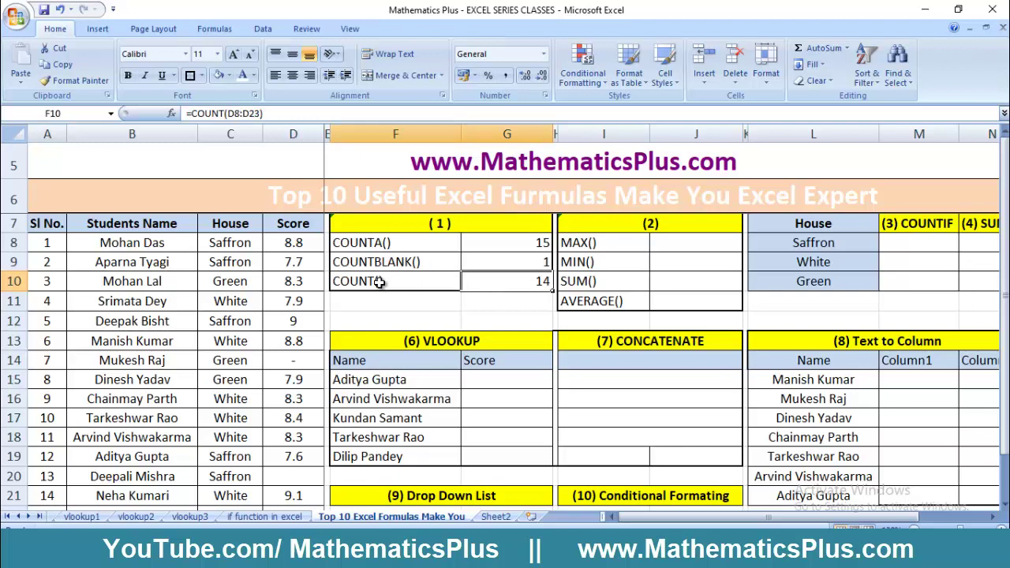
click(503, 280)
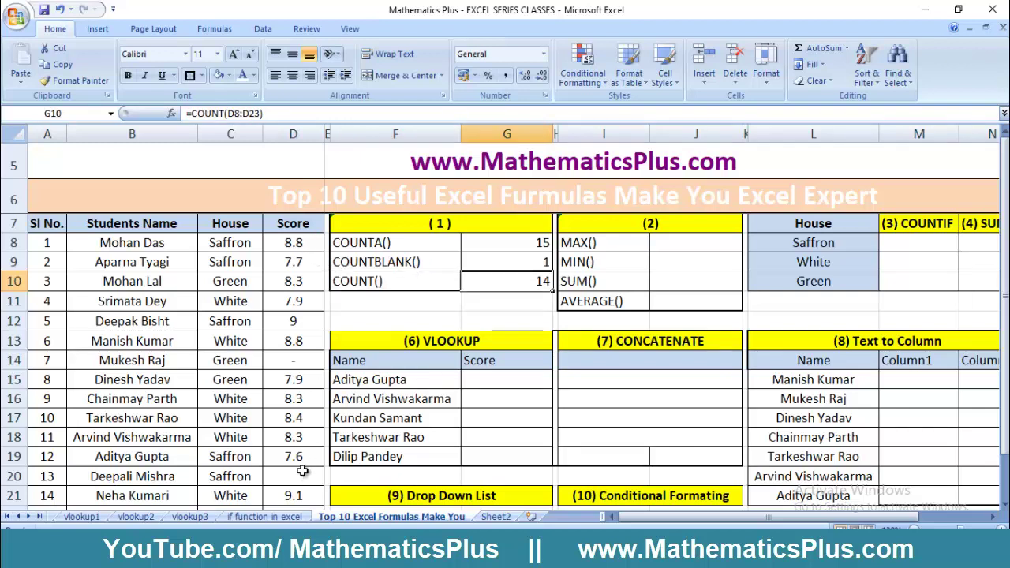
click(15, 360)
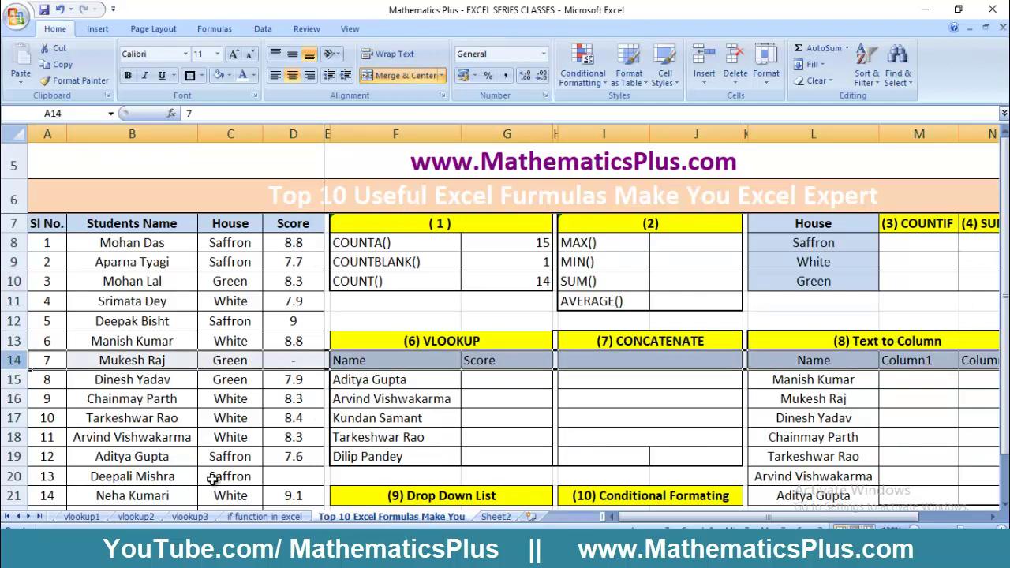
click(14, 476)
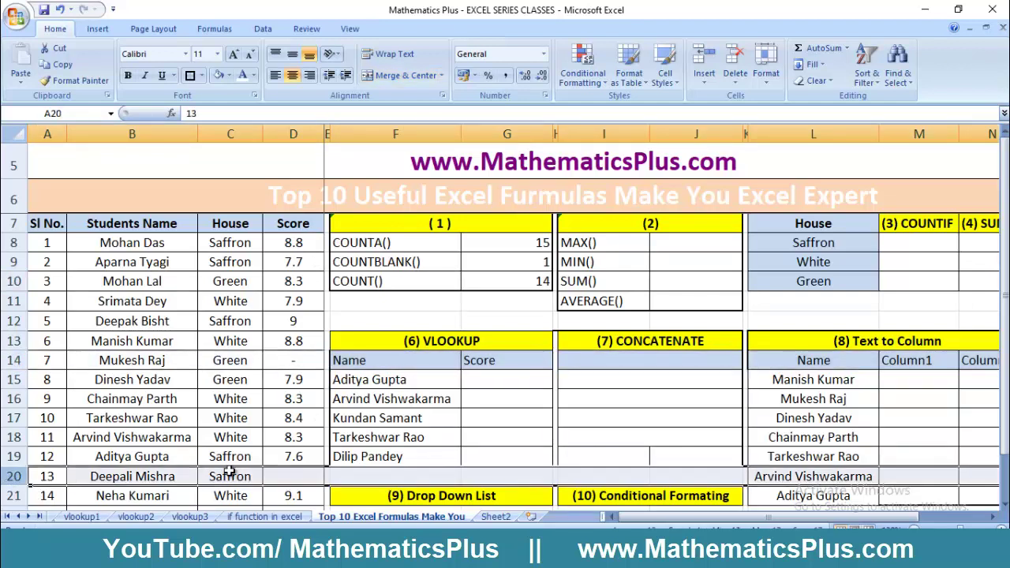
click(523, 284)
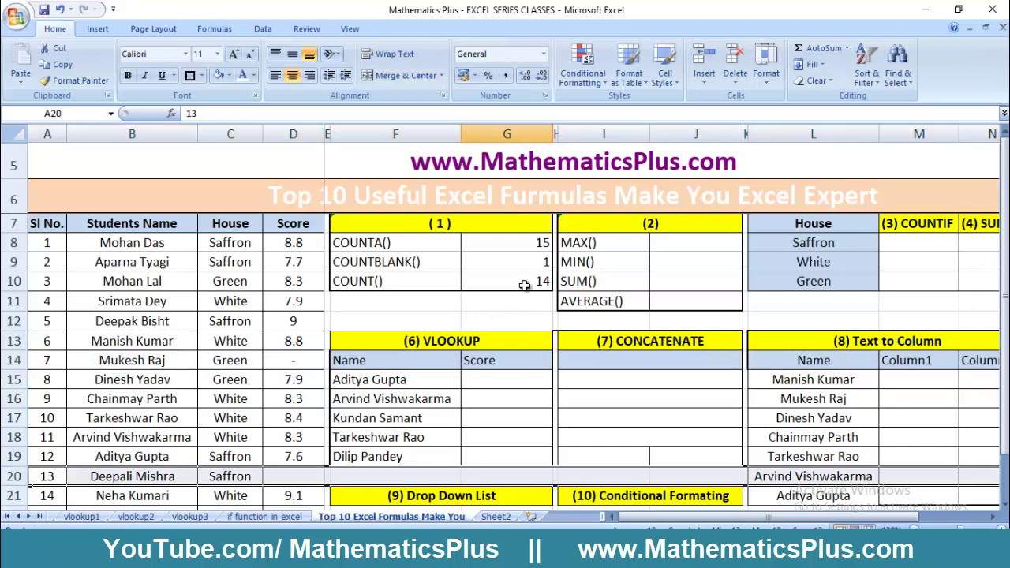
Step: Review how COUNTA and COUNT treat the text entry in D14 and the blank cell D20
click(384, 243)
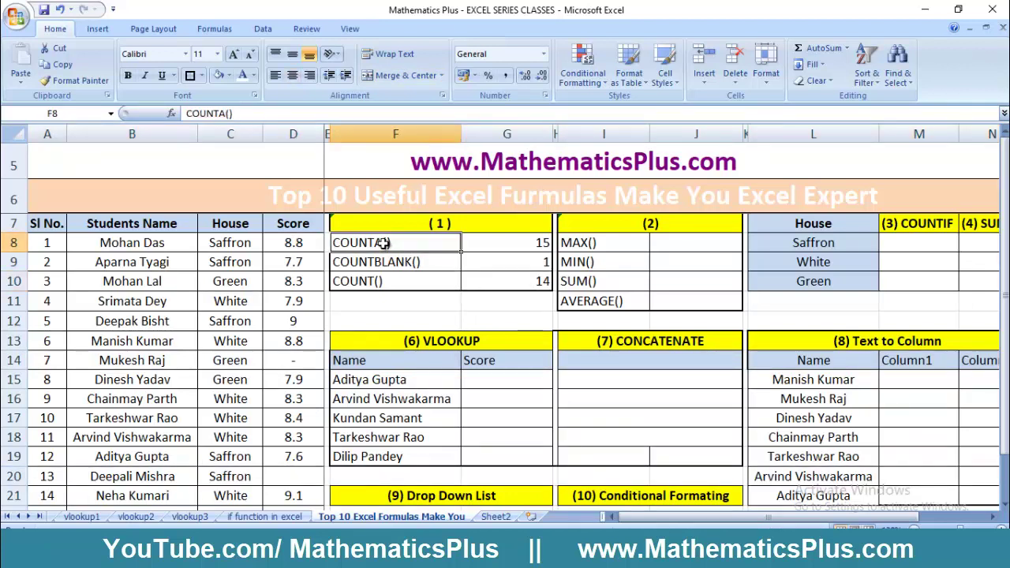
click(539, 243)
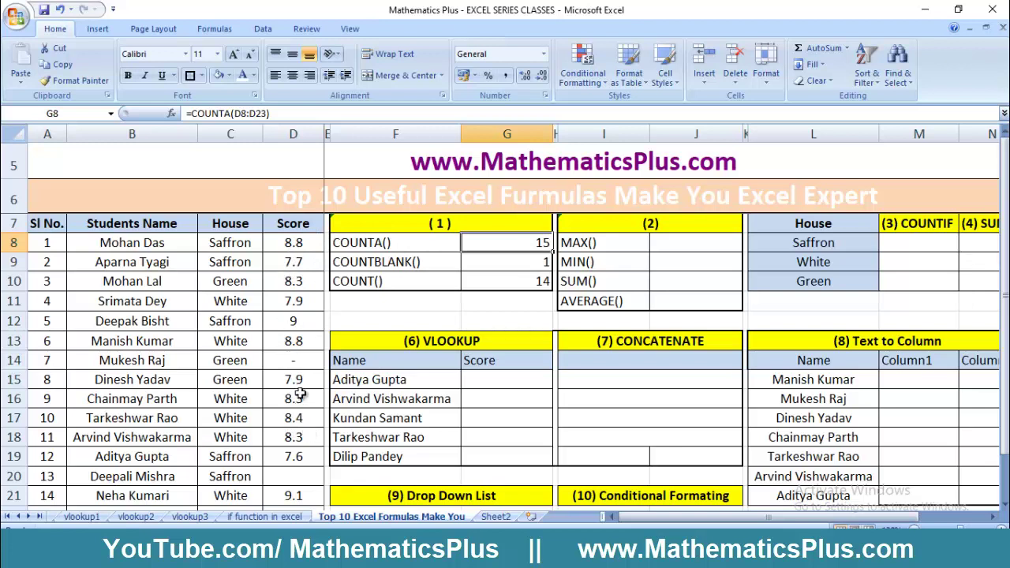
click(285, 360)
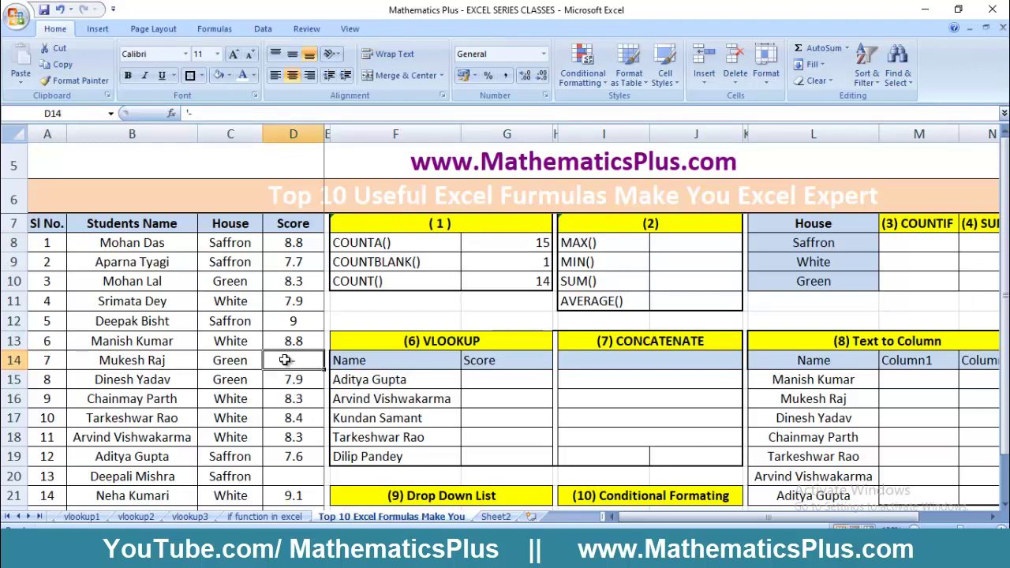
click(300, 476)
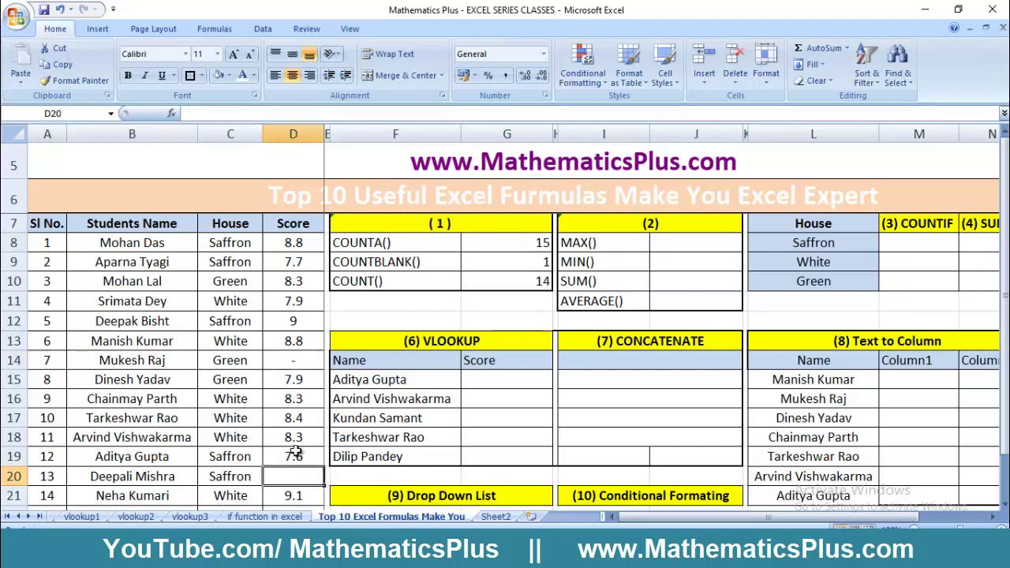
click(301, 356)
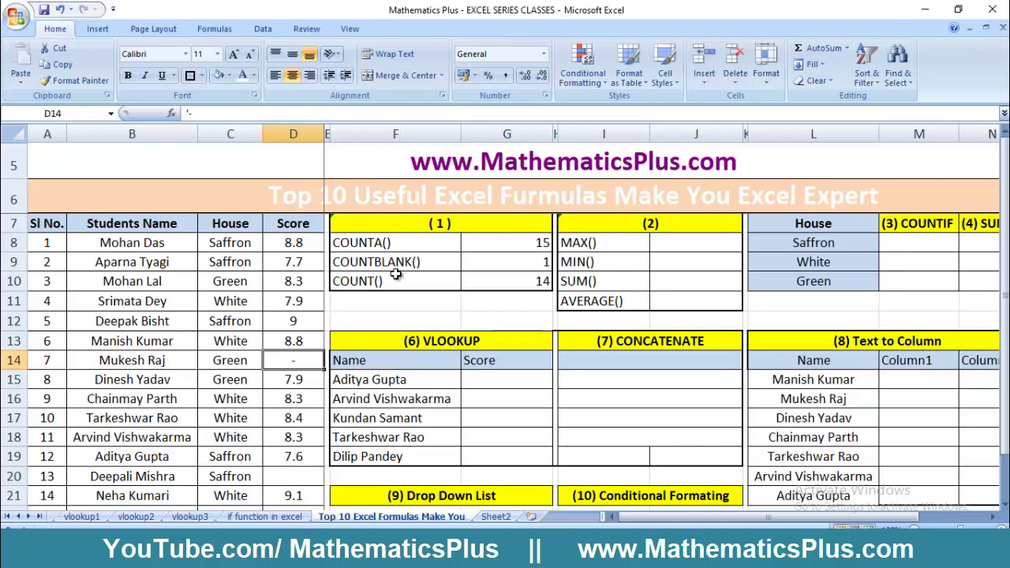
click(419, 241)
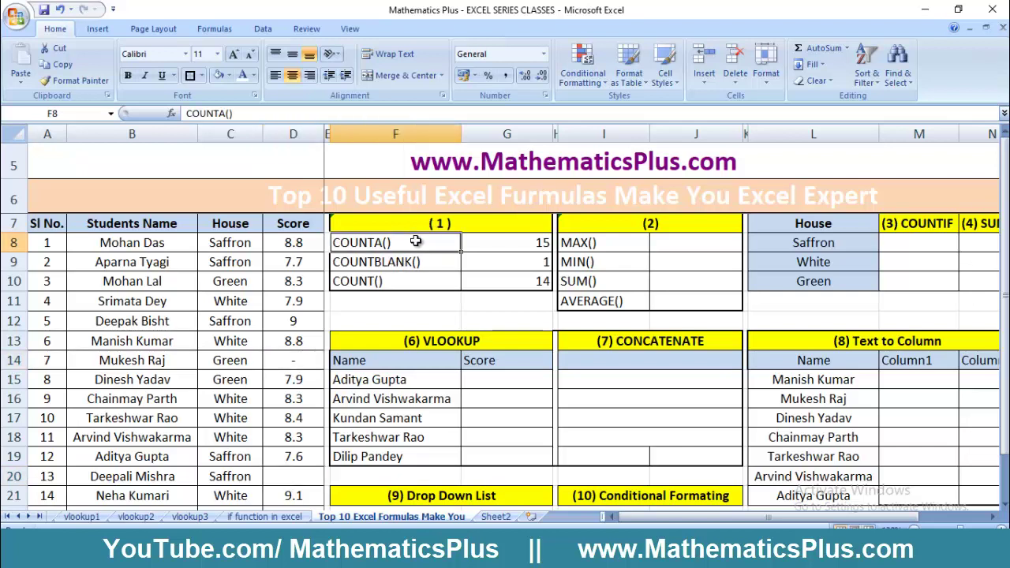
click(300, 359)
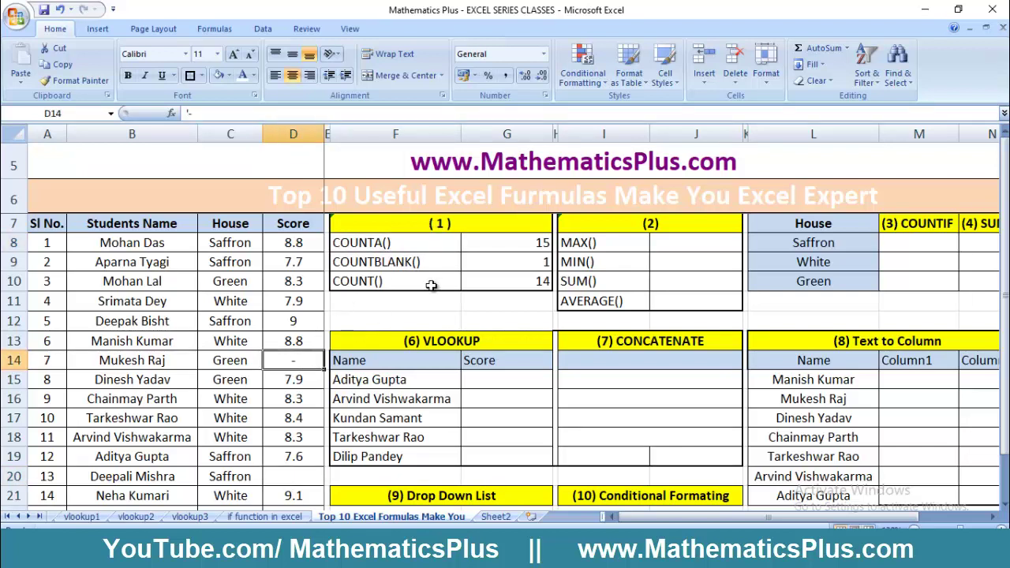
click(495, 244)
click(500, 286)
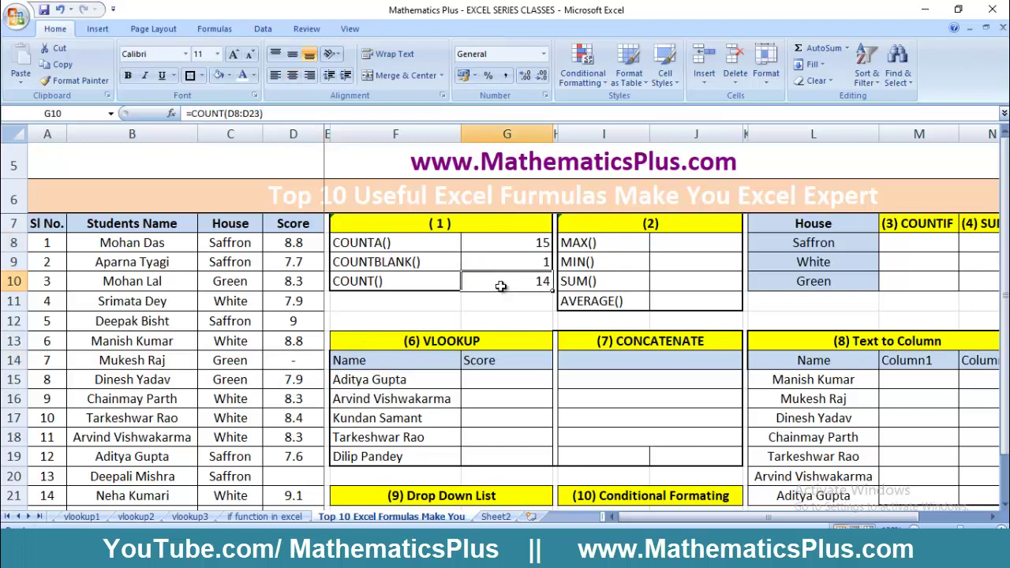
click(289, 474)
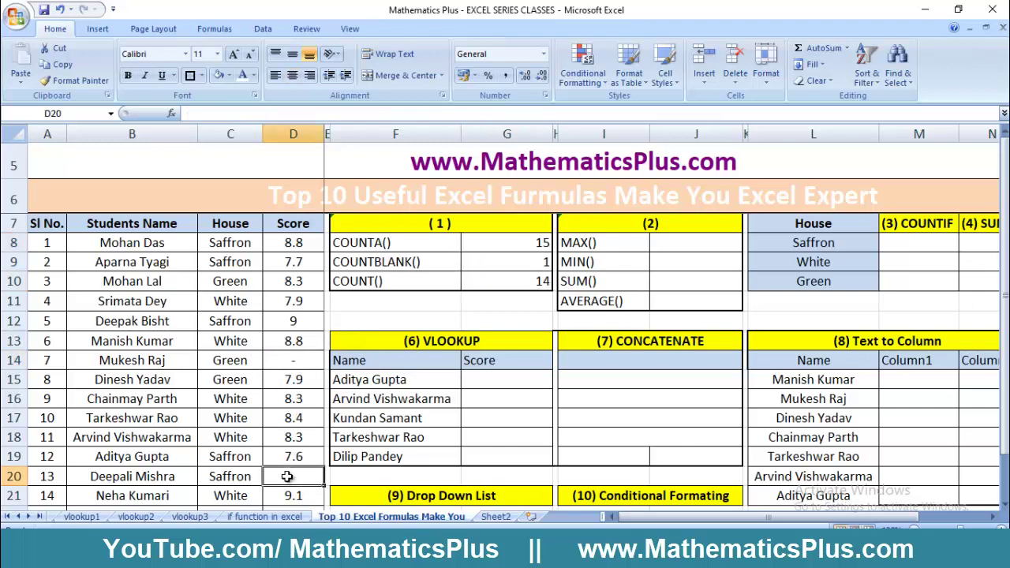
click(410, 244)
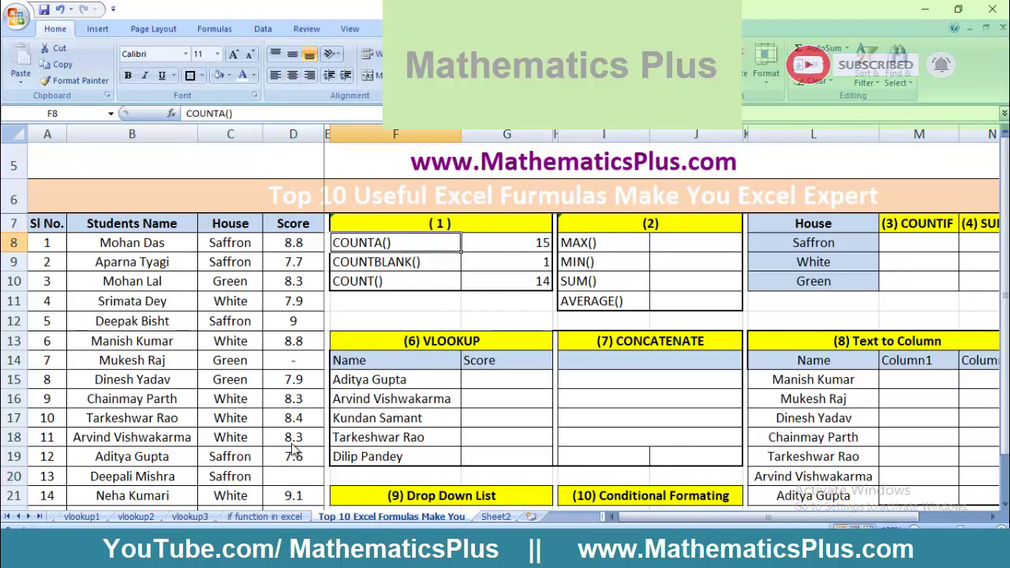
click(390, 282)
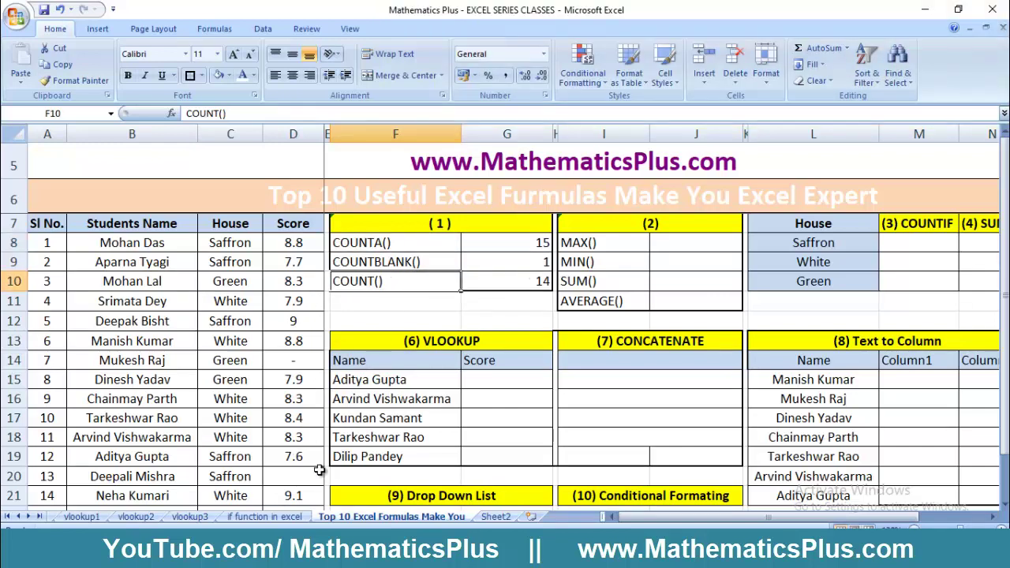
Step: Enter a MAX formula in J8 that returns the highest score in D8:D23
click(621, 248)
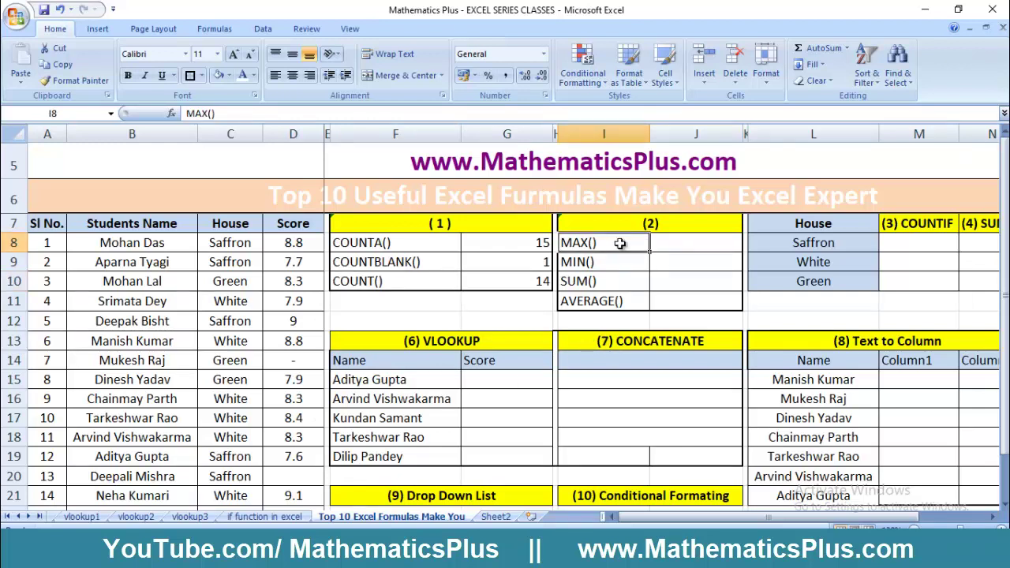
click(688, 242)
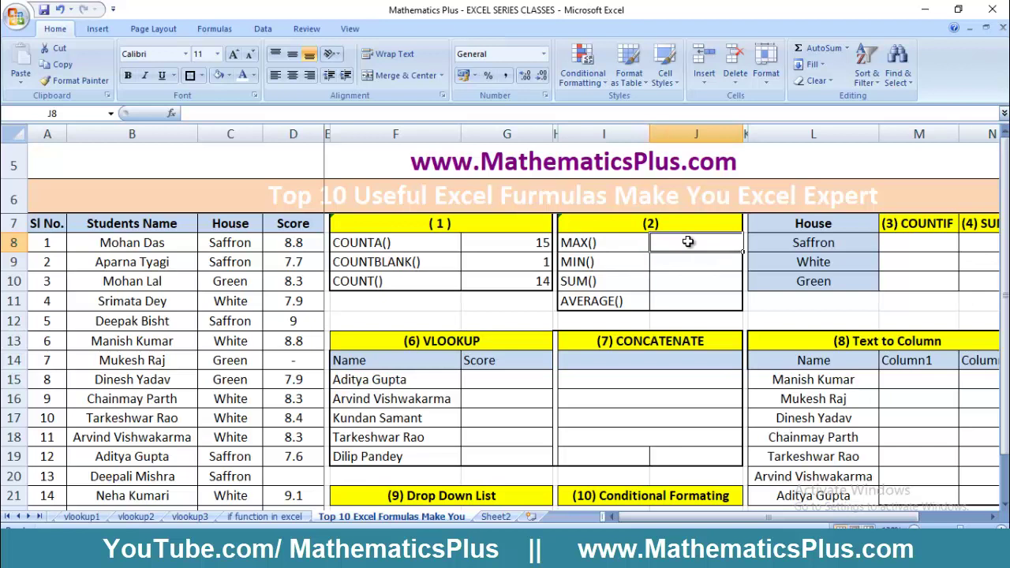
text(=max)
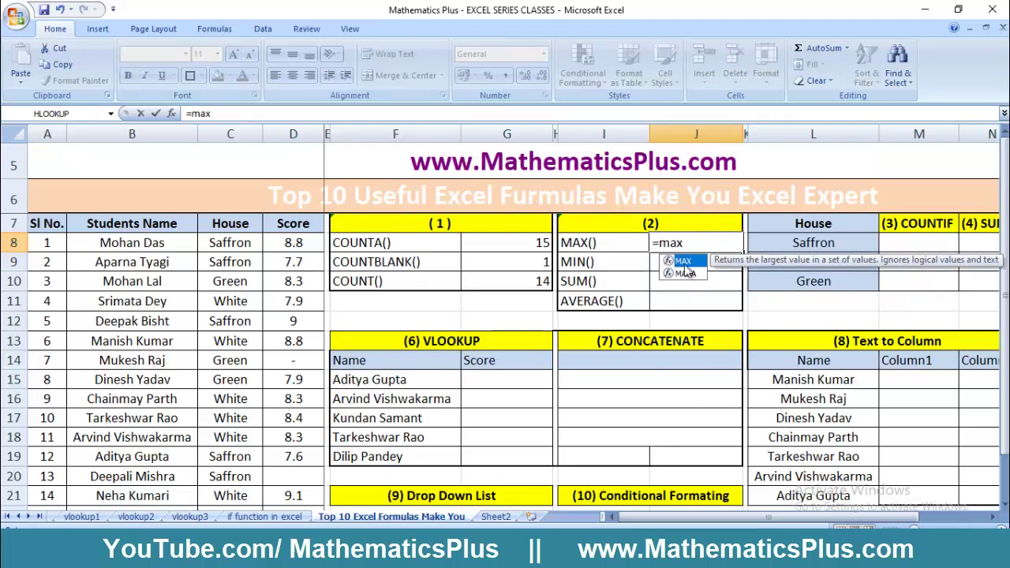
double_click(684, 265)
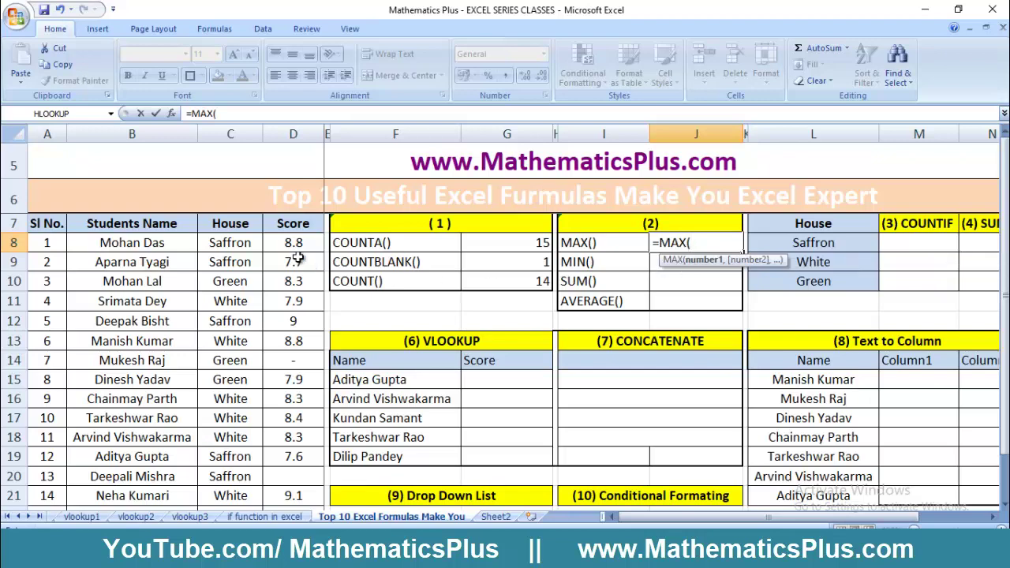
drag(285, 241, 293, 497)
key(Return)
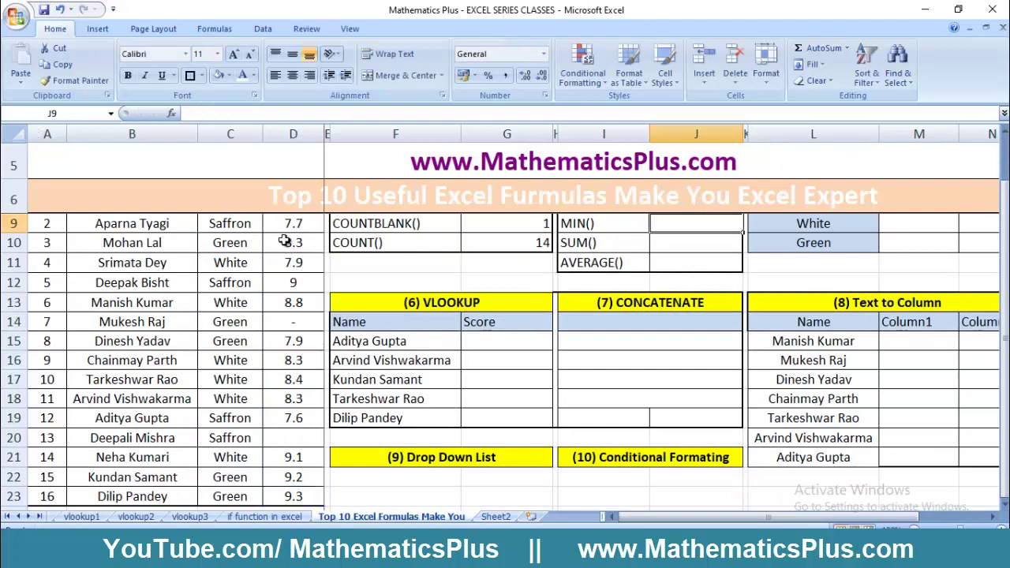
key(Up)
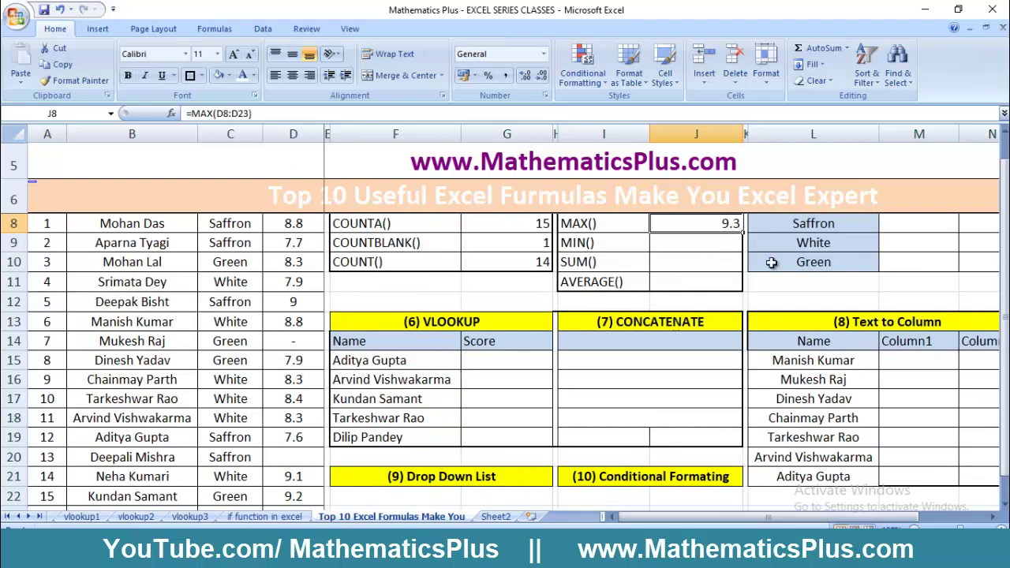
scroll(1003, 266, up, 1)
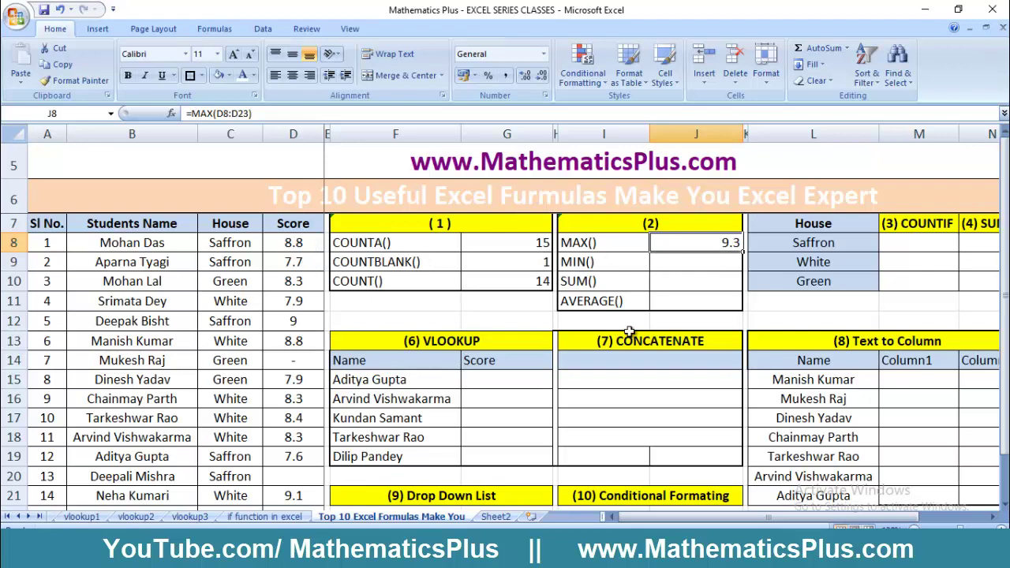
Step: Check the MAX result against the last student's score in D23
drag(1006, 240, 1006, 292)
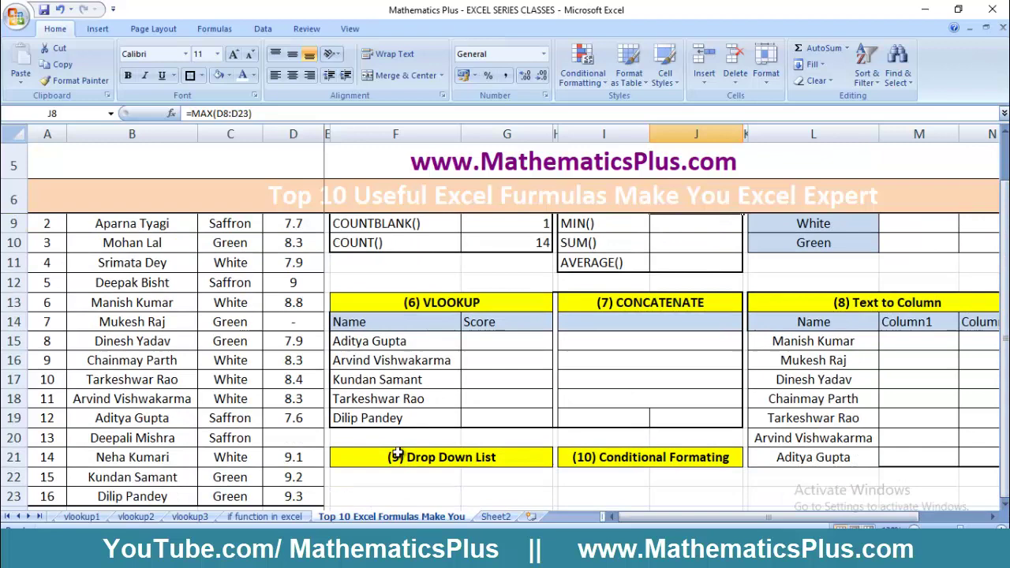
click(298, 495)
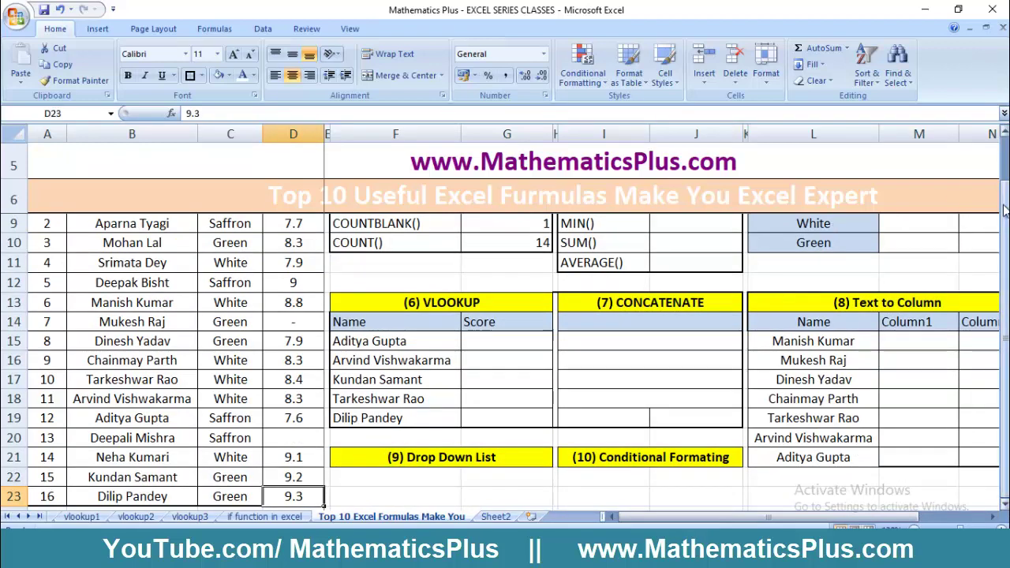
drag(1003, 203, 1003, 178)
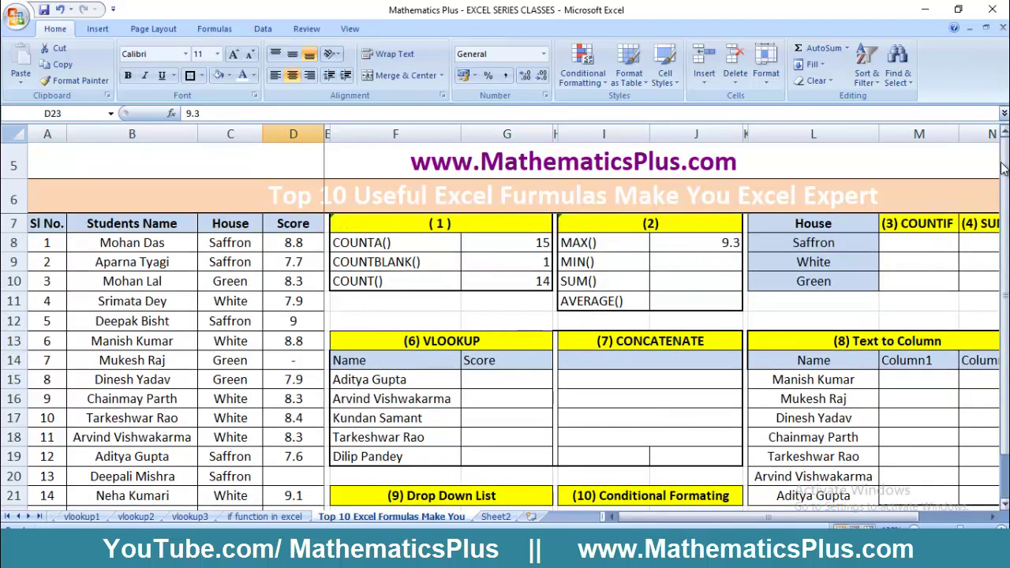
Step: Enter a MIN formula in J9 that returns the lowest score in D8:D23
click(681, 265)
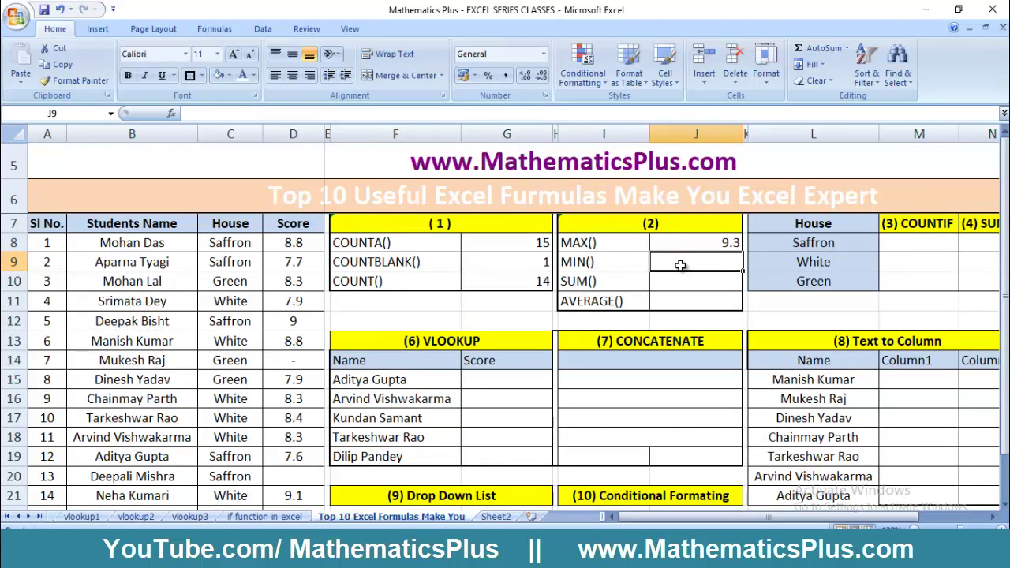
text(=min)
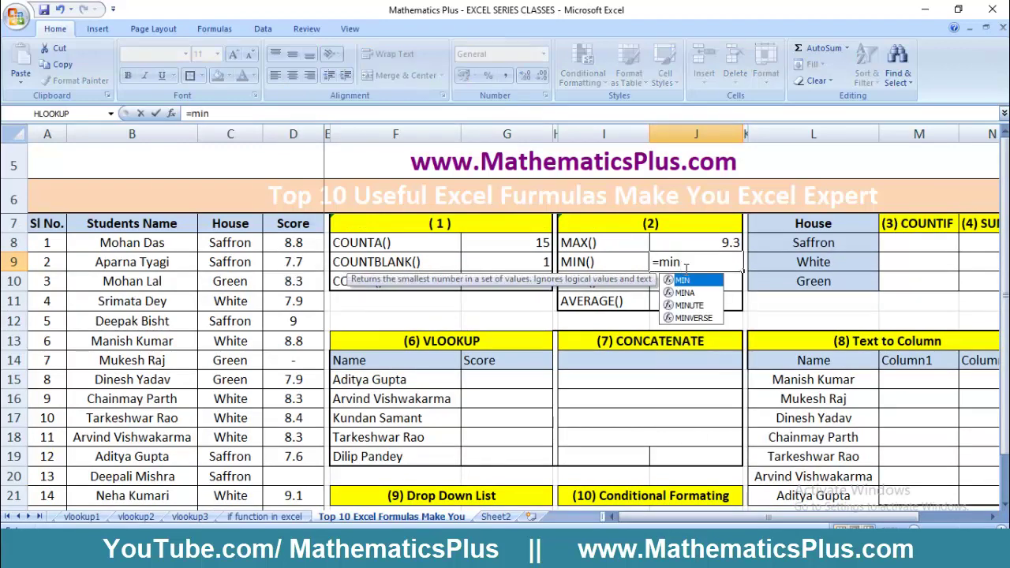
double_click(683, 281)
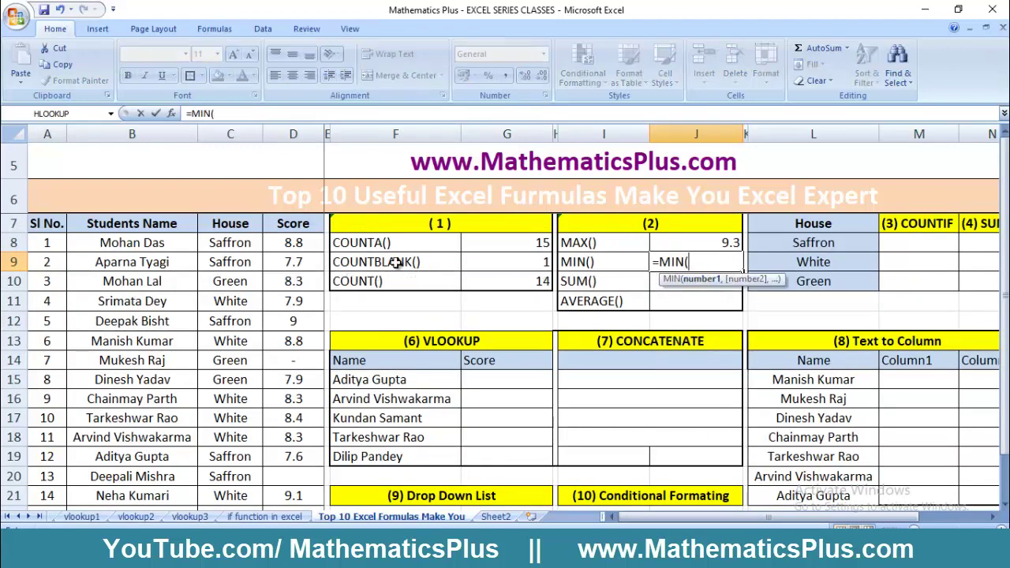
drag(294, 245, 298, 479)
key(Return)
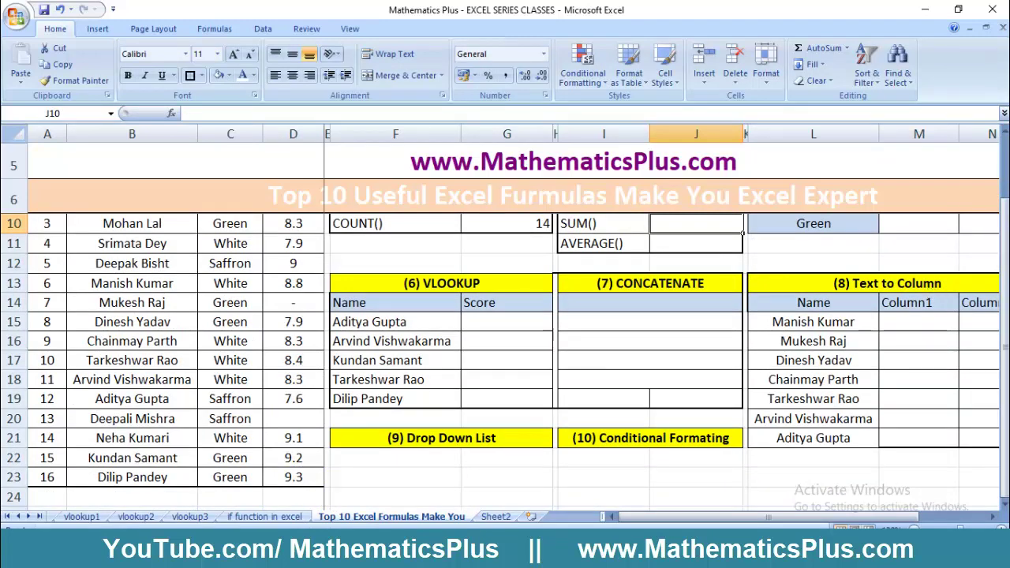
drag(1003, 278, 1004, 207)
click(720, 243)
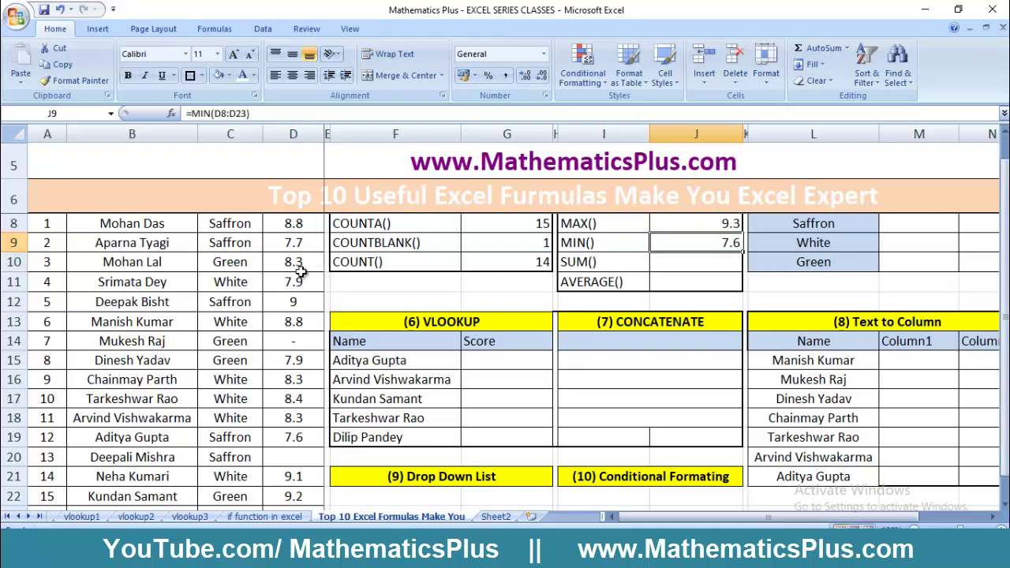
Step: Check the MIN result against the score in D19, the text entry in D14 and the blank cell D20
click(299, 436)
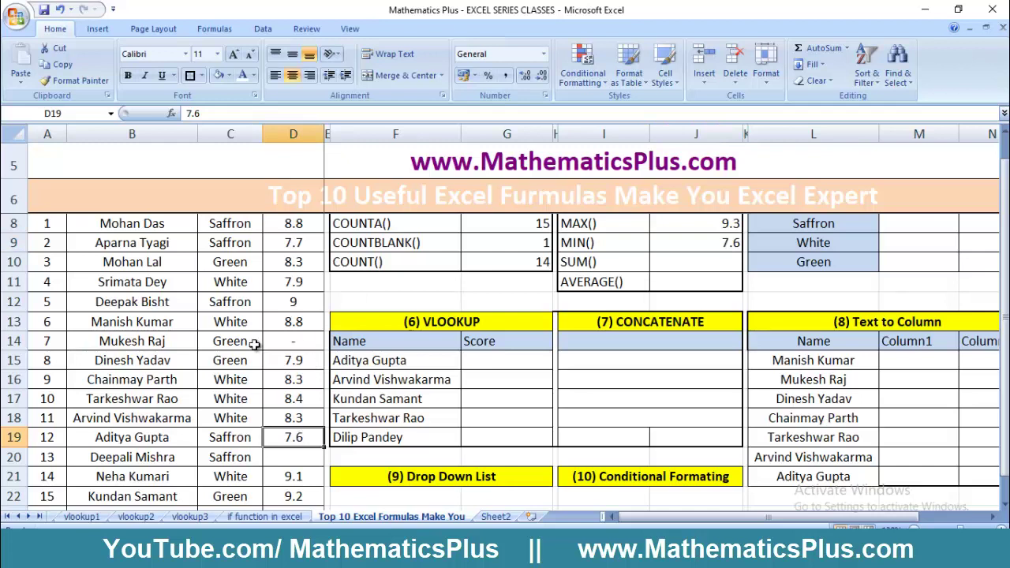
click(20, 344)
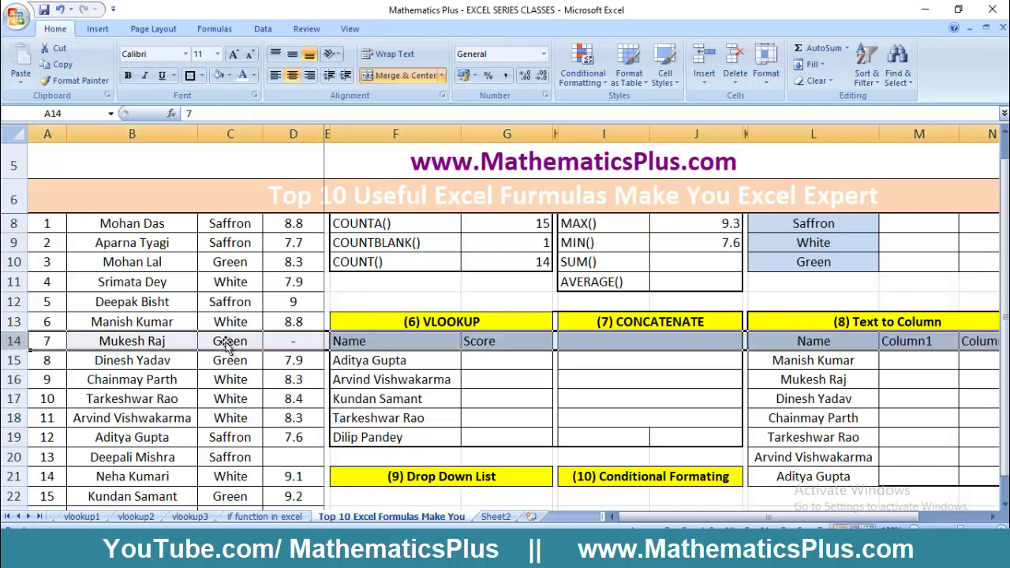
click(306, 341)
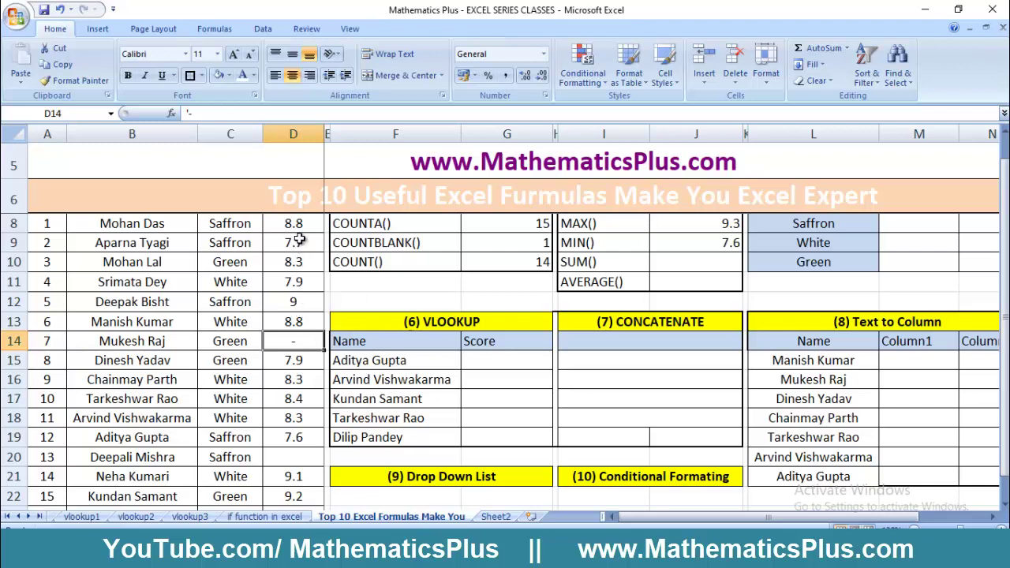
click(293, 459)
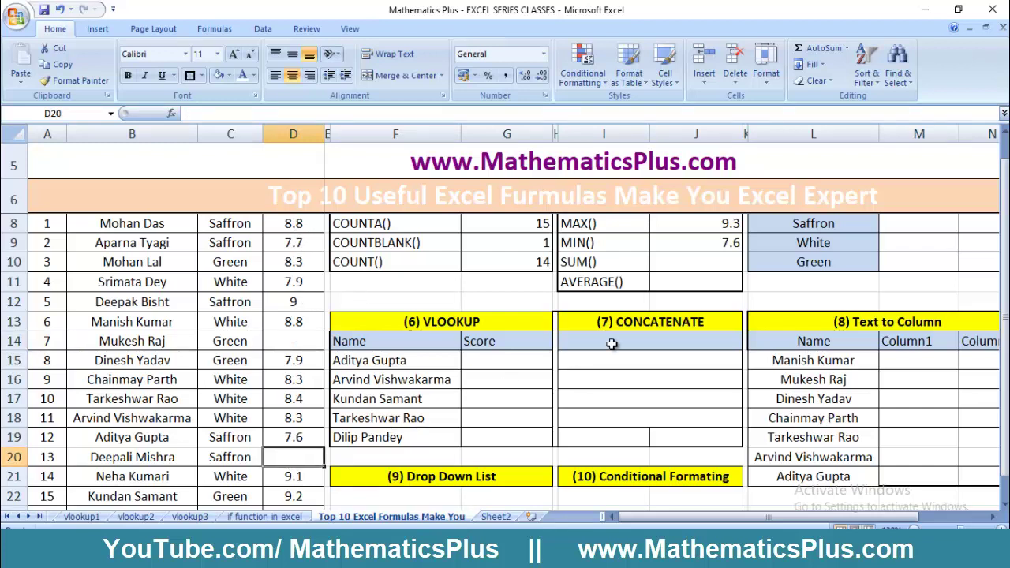
Step: Set the score in D14 to 0 to test how MIN treats a zero
click(300, 340)
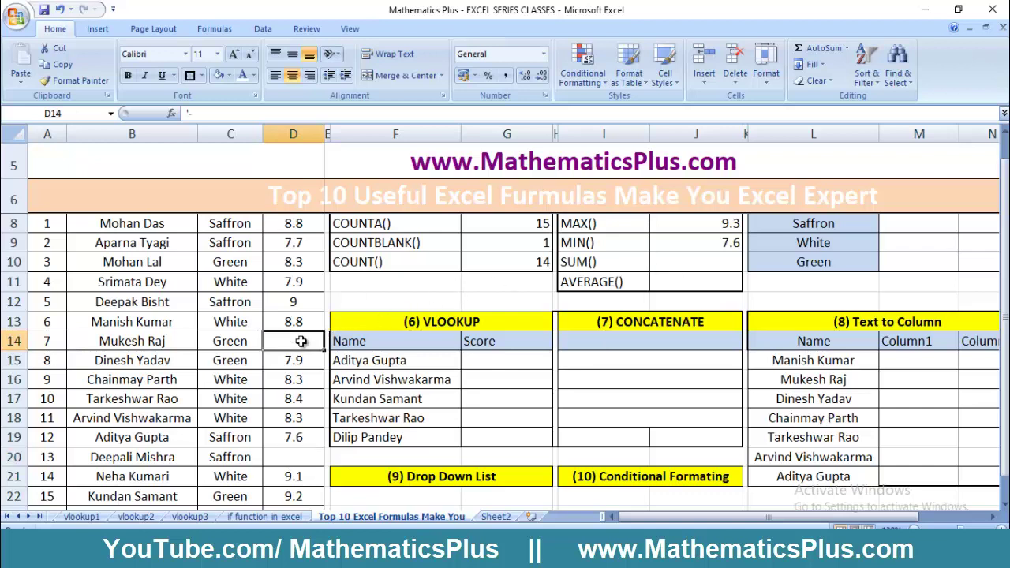
text(0)
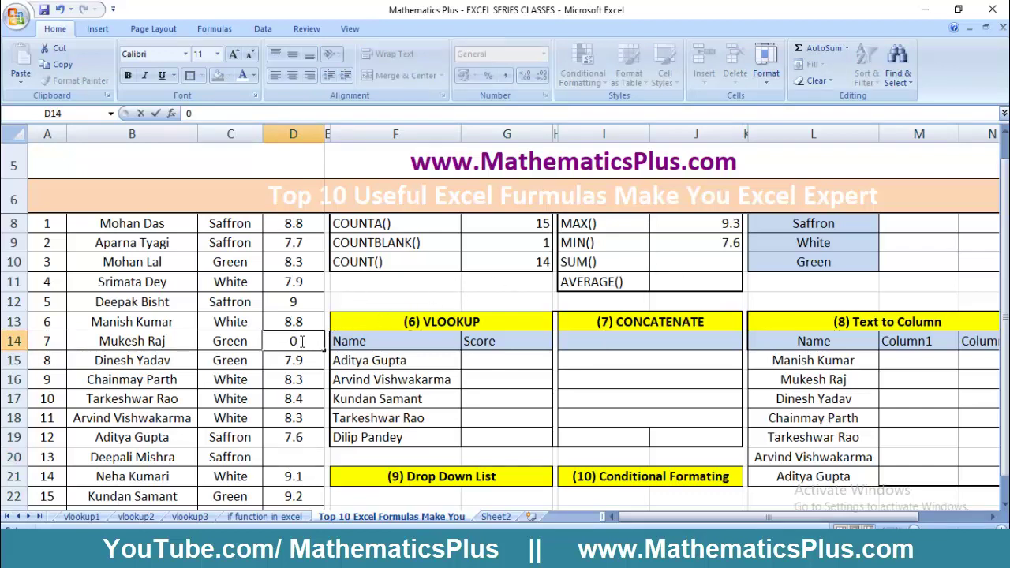
key(Return)
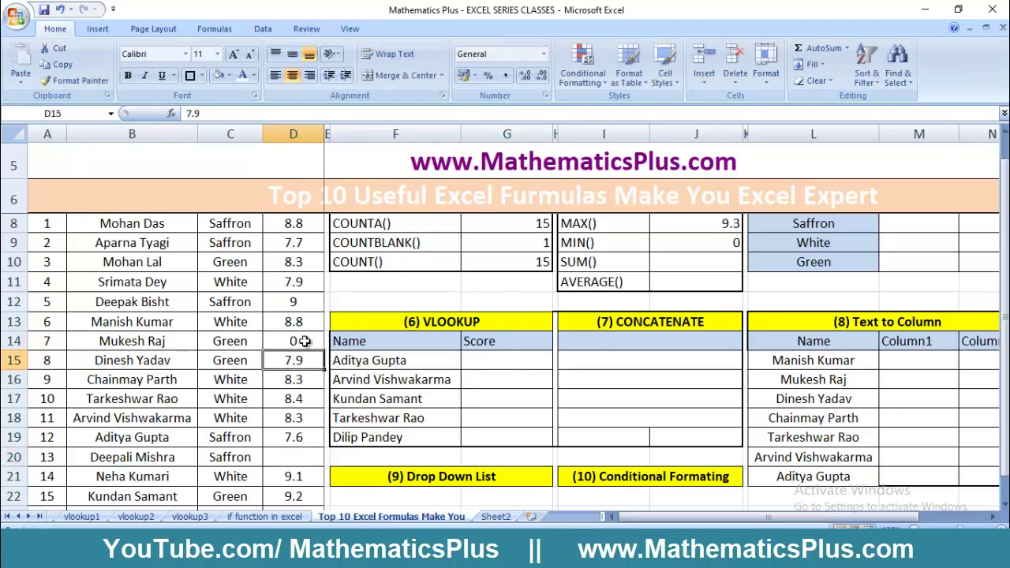
Step: Compare the MIN and MAX results in rows 8 and 9 with the zero score in D14
click(599, 248)
drag(599, 247, 691, 245)
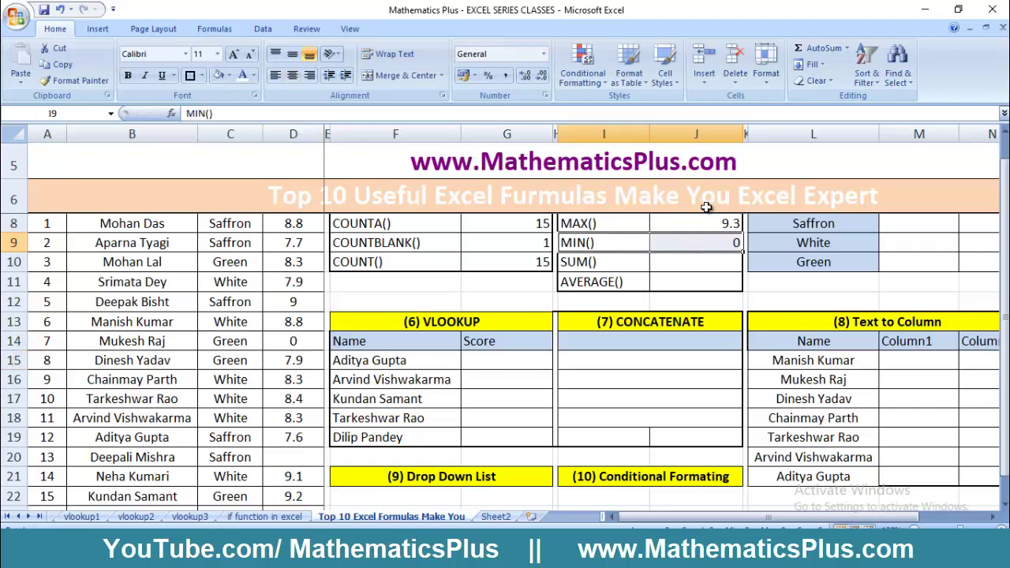
click(300, 344)
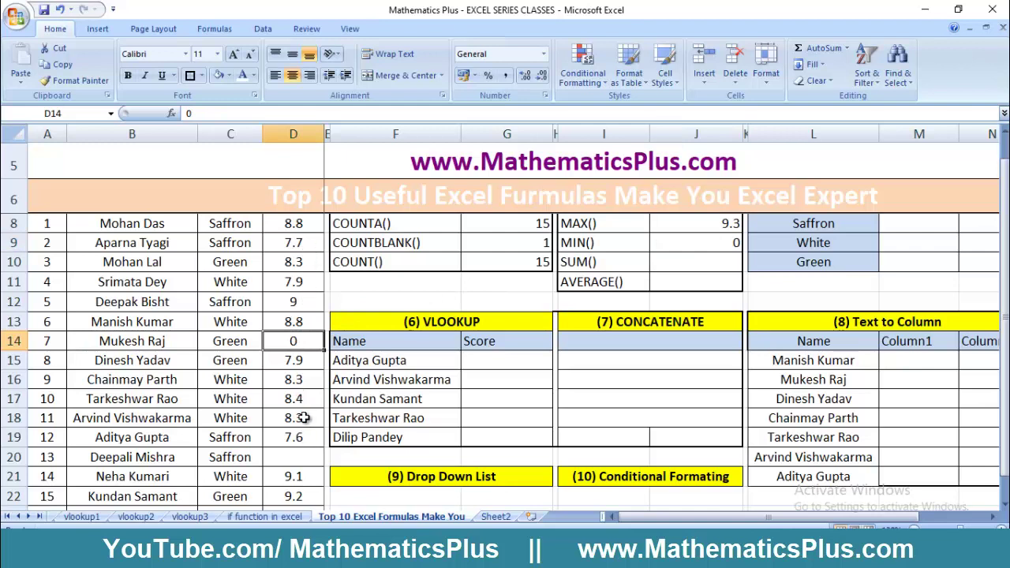
click(593, 240)
click(589, 224)
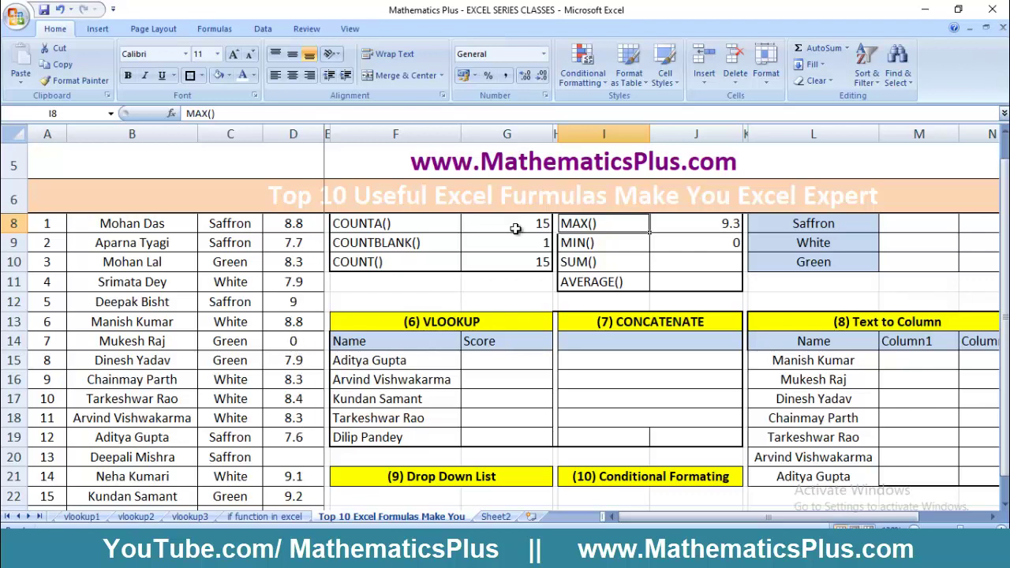
Step: Replace the zero score in D14 with a hyphen stored as text and check the MIN result in J9
click(306, 340)
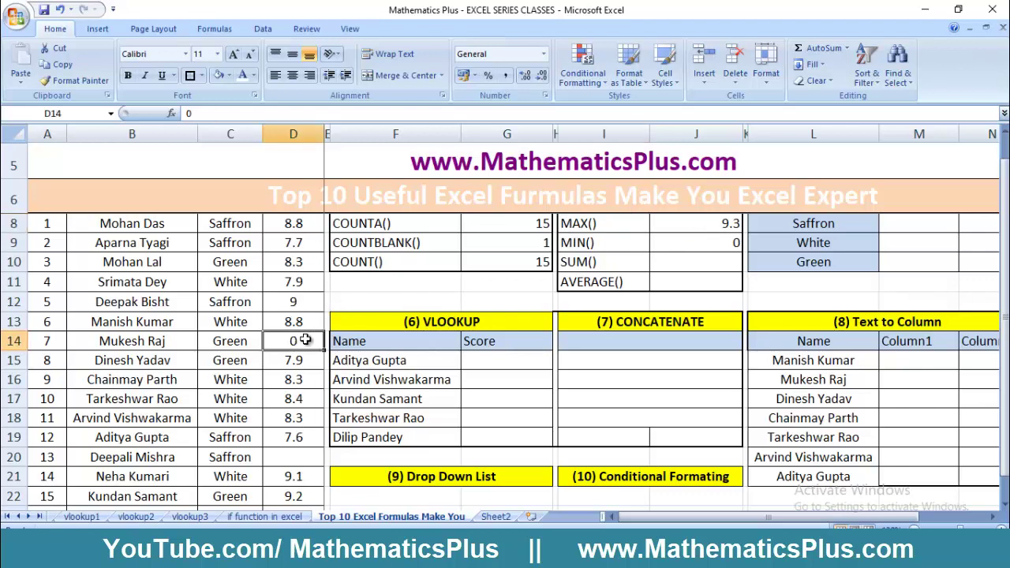
text('-)
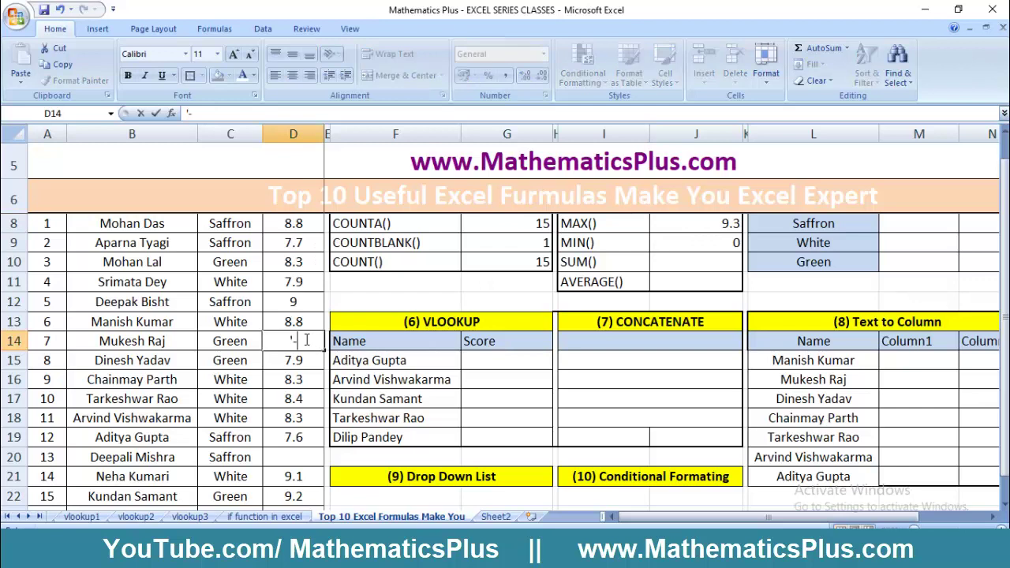
click(500, 342)
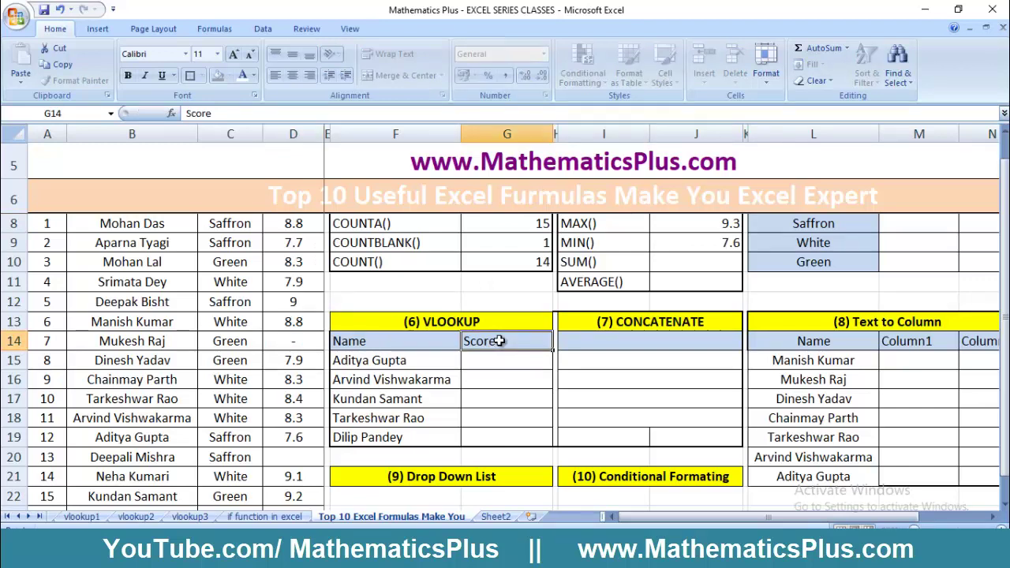
click(721, 242)
Step: Enter a SUM formula in J10 that totals the scores in D8:D23
click(590, 274)
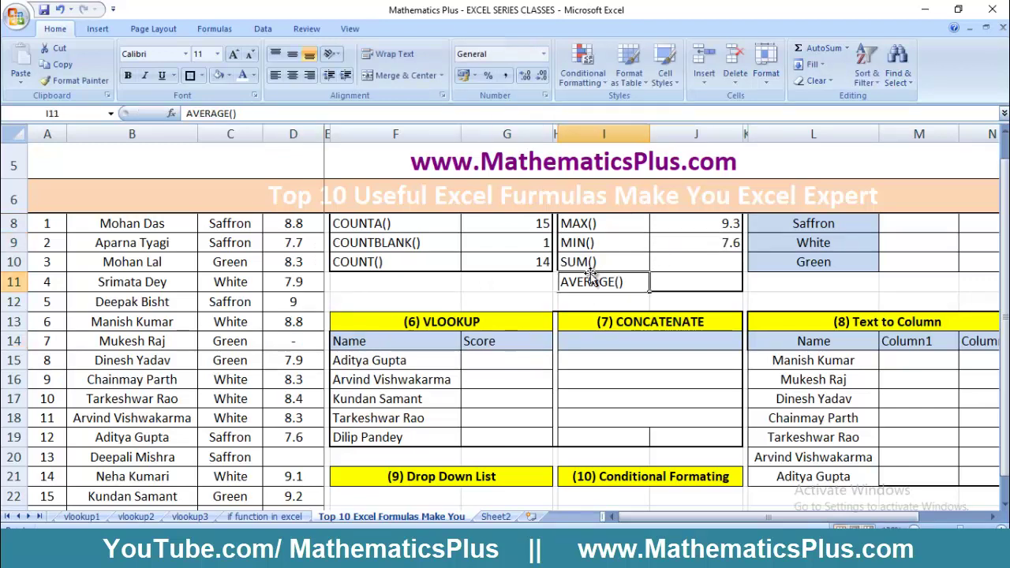
click(666, 263)
text(=SUM)
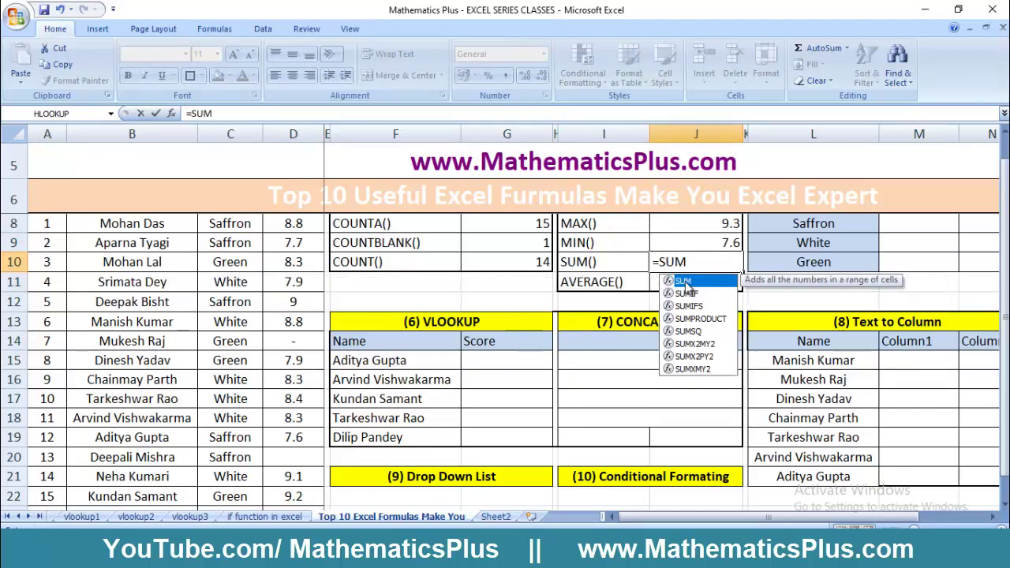
double_click(684, 282)
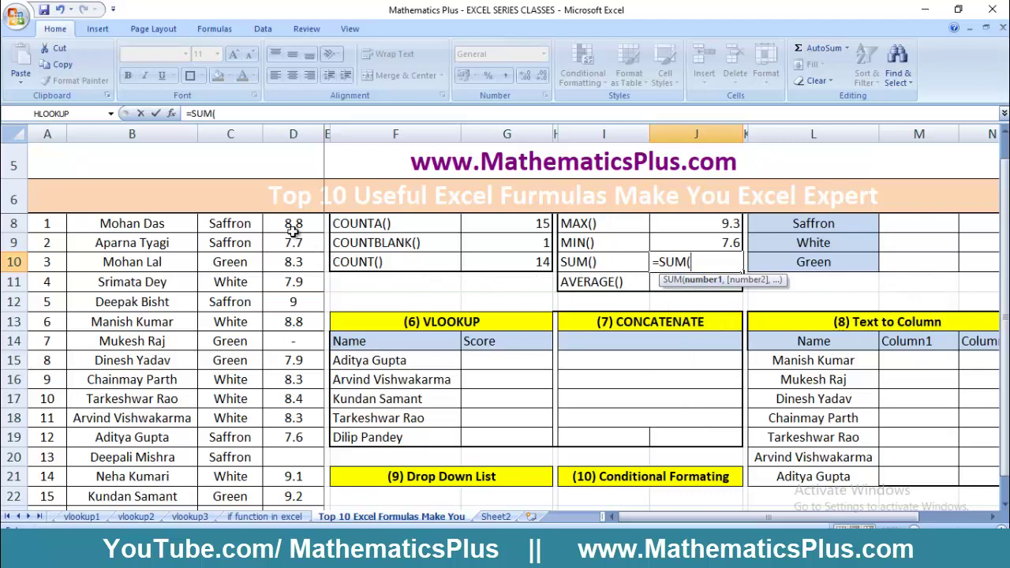
key(Up)
key(Up)
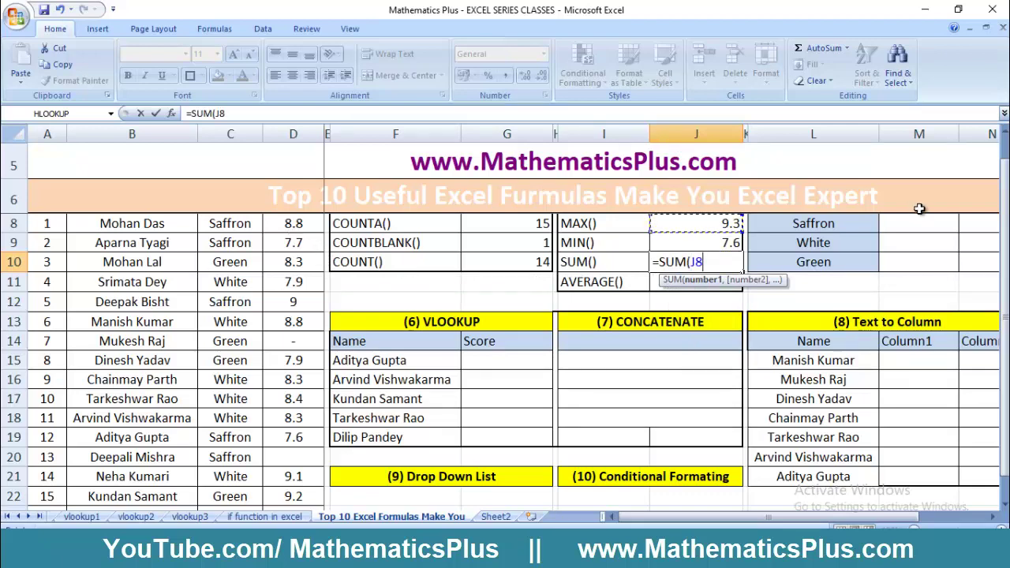
drag(1004, 213, 1005, 188)
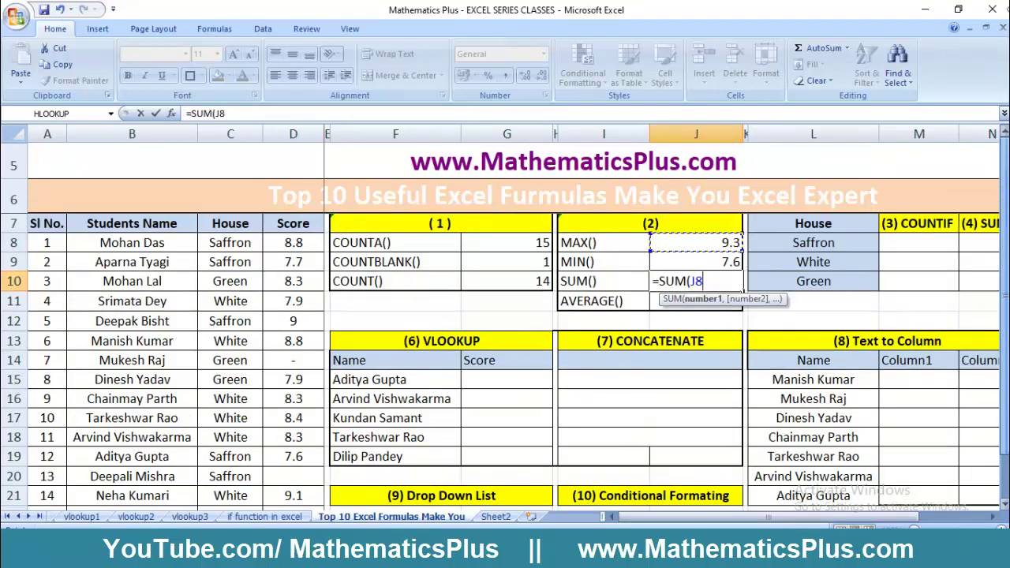
click(290, 242)
drag(285, 262, 292, 479)
key(Return)
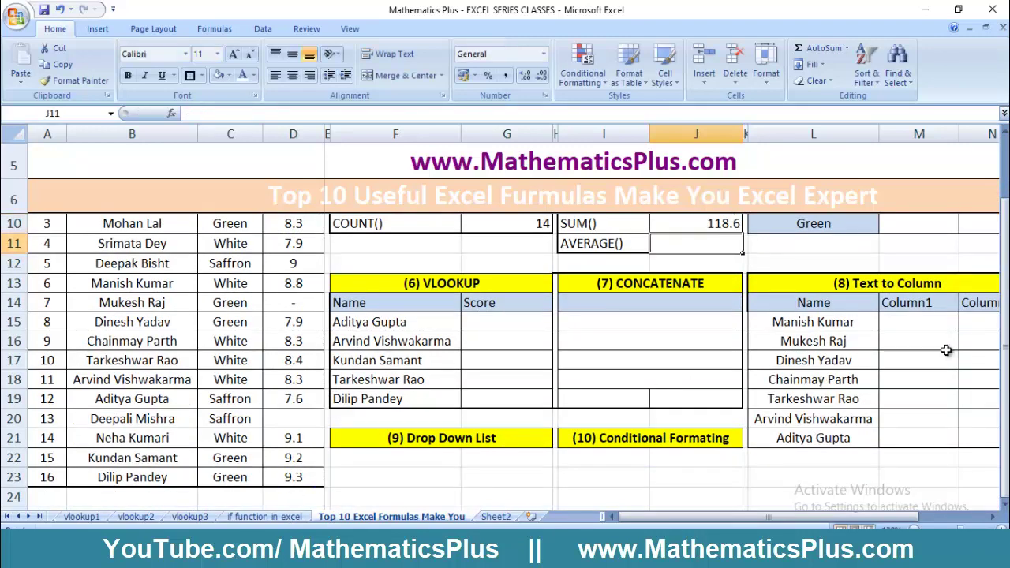
scroll(1006, 341, up, 2)
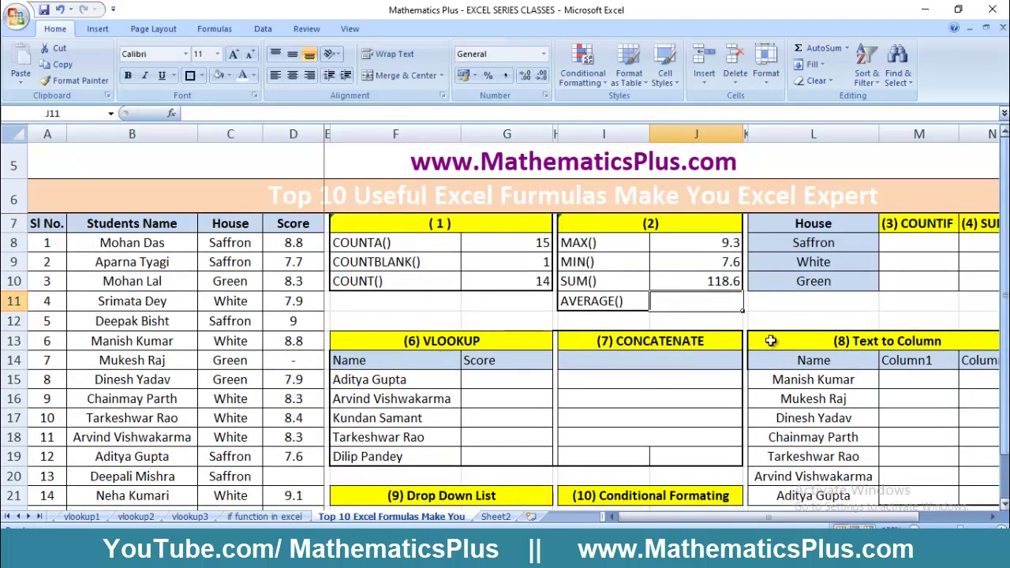
Step: Enter an AVERAGE formula in J11 that averages the scores in D8:D23
click(690, 285)
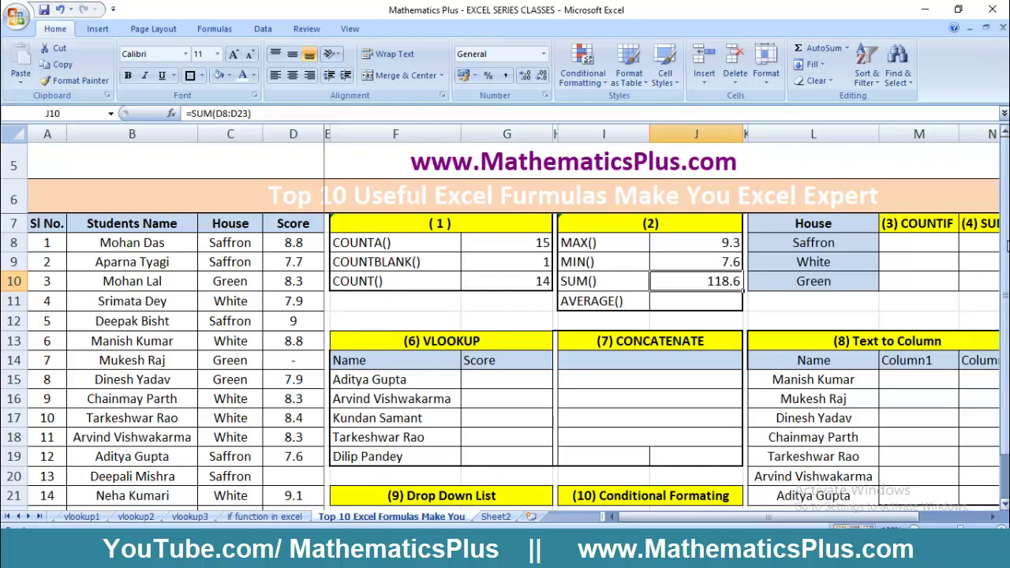
drag(1006, 246, 1005, 242)
click(680, 300)
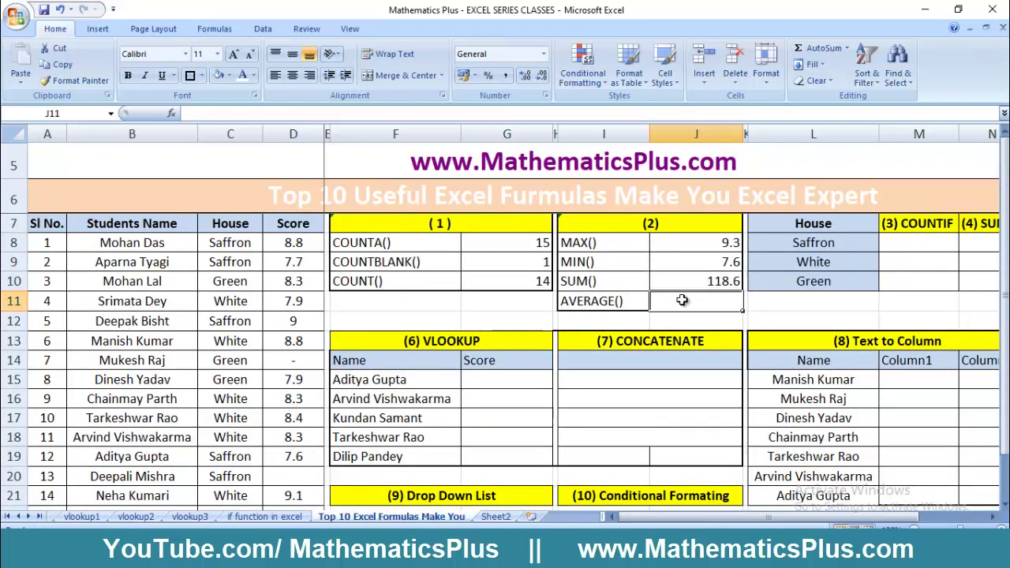
text(=averaf)
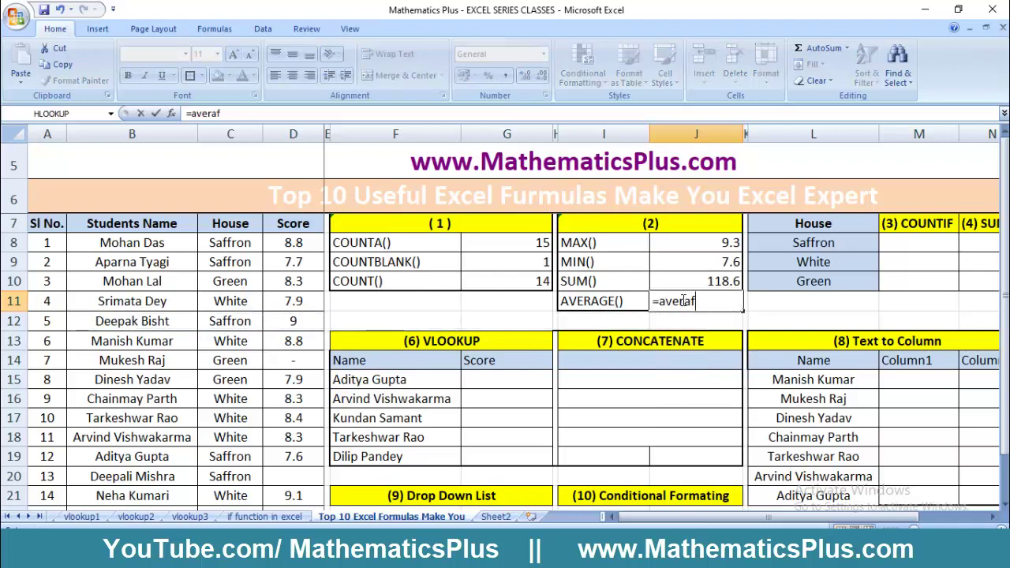
key(BackSpace)
text(ge)
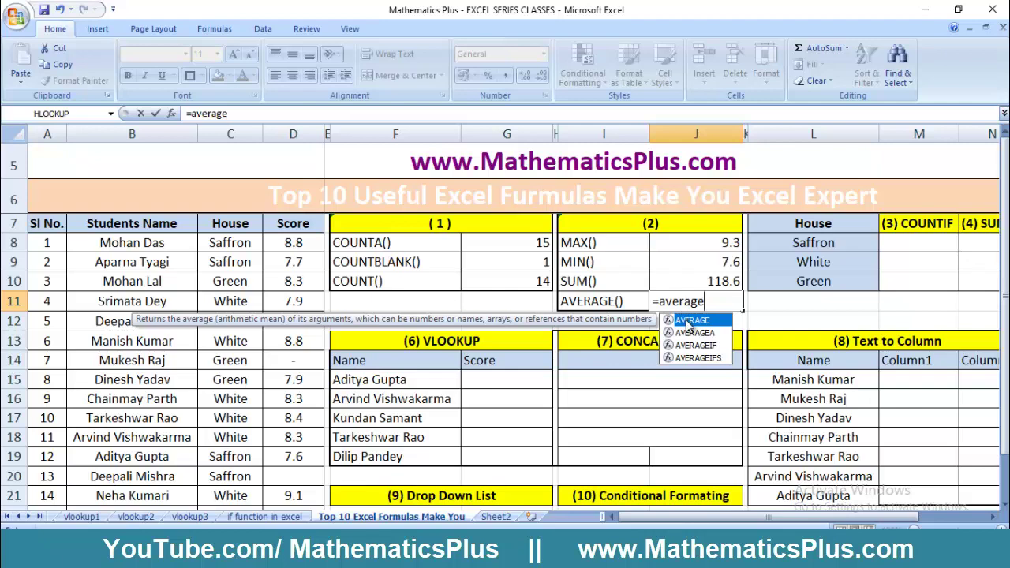
double_click(688, 322)
click(298, 245)
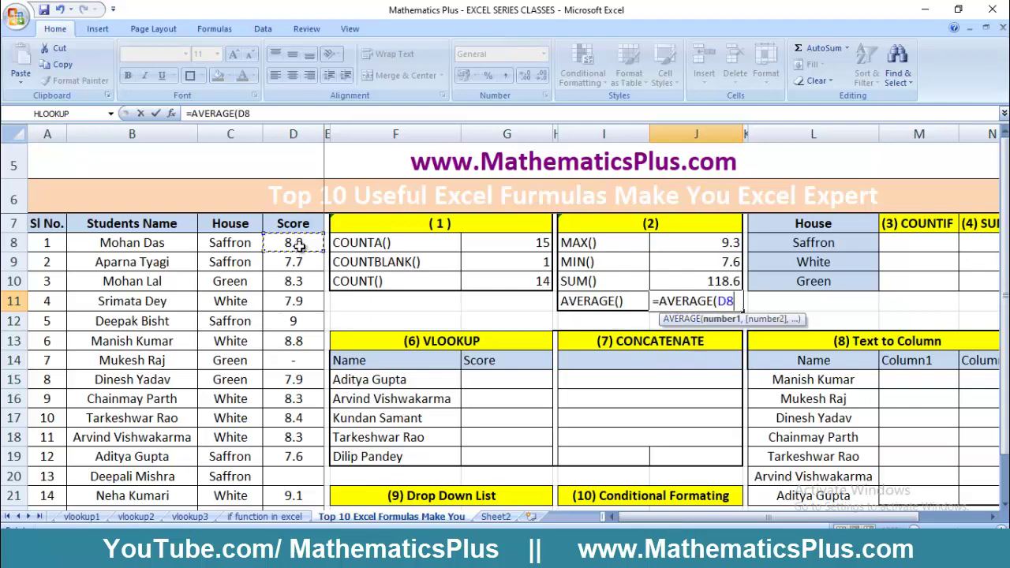
drag(299, 247, 305, 483)
key(Return)
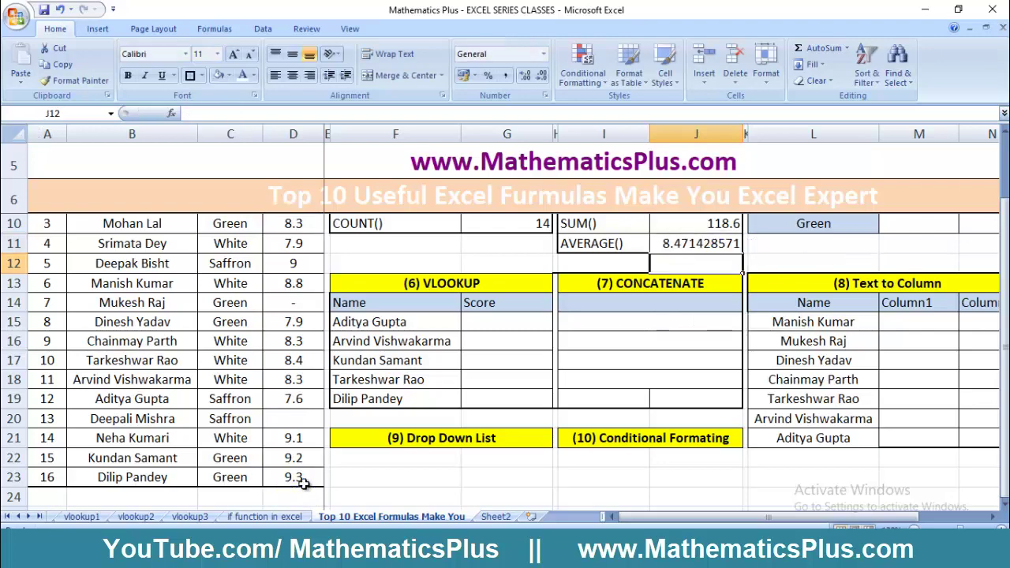
Step: Begin a manual average check in J12 with a formula that divides the score total 118.6
drag(1003, 273, 1006, 235)
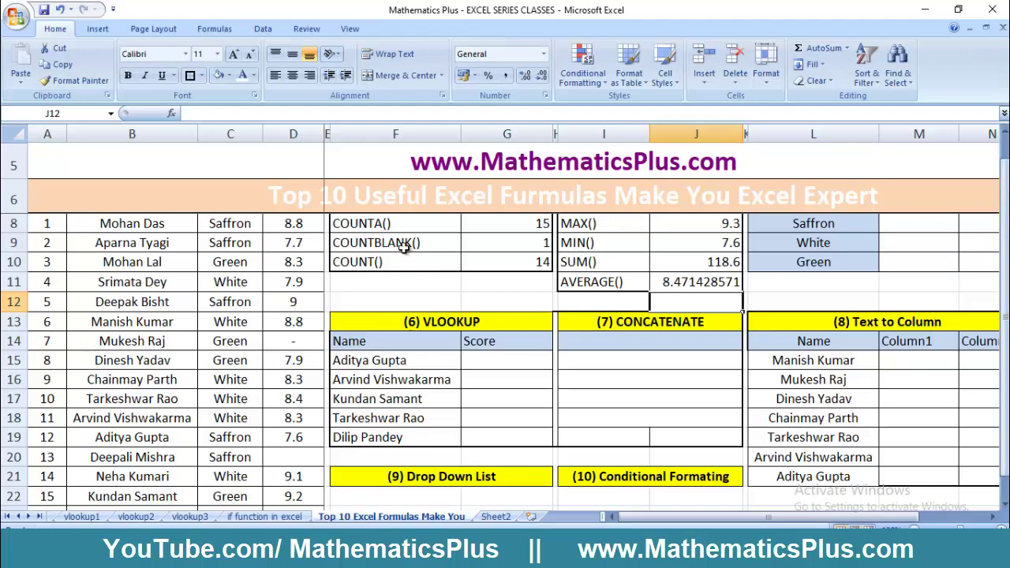
click(311, 224)
scroll(312, 224, up, 1)
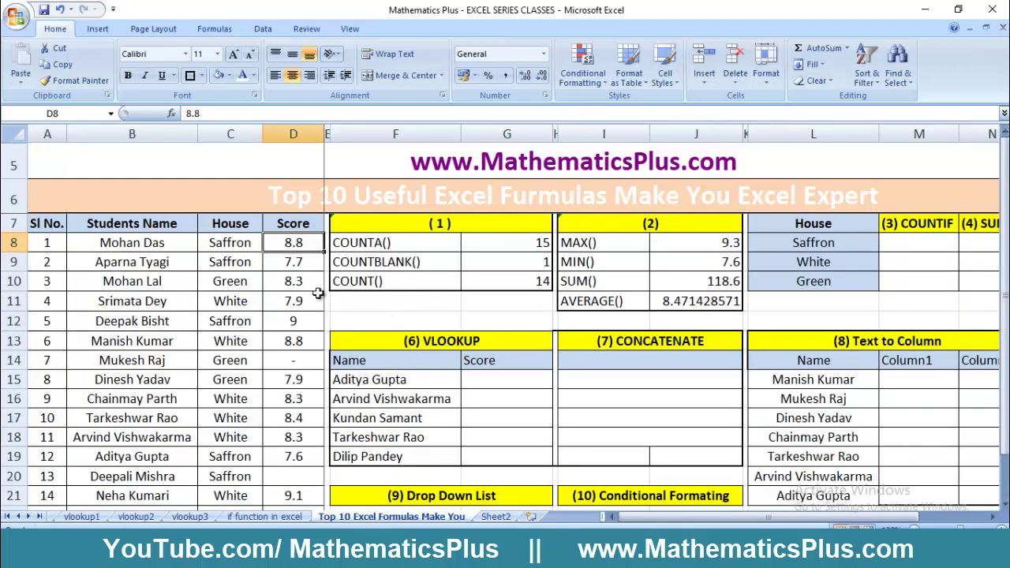
scroll(1003, 262, down, 1)
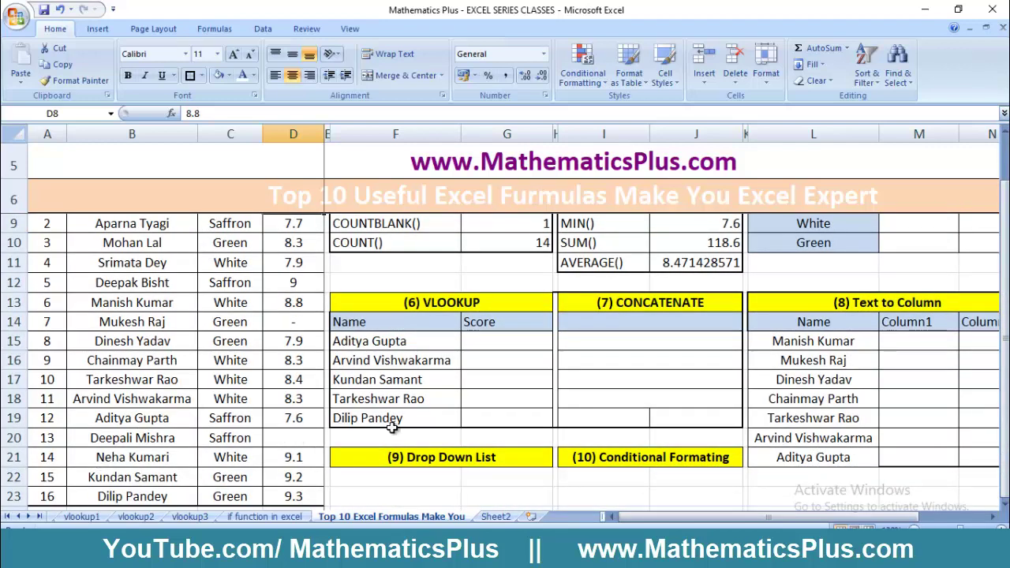
drag(1003, 325, 1004, 312)
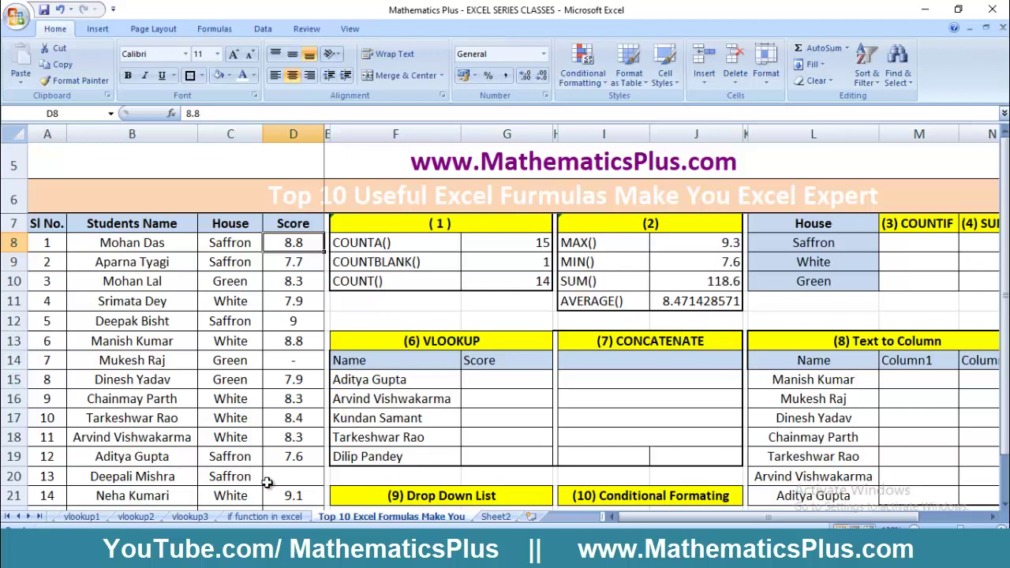
click(681, 322)
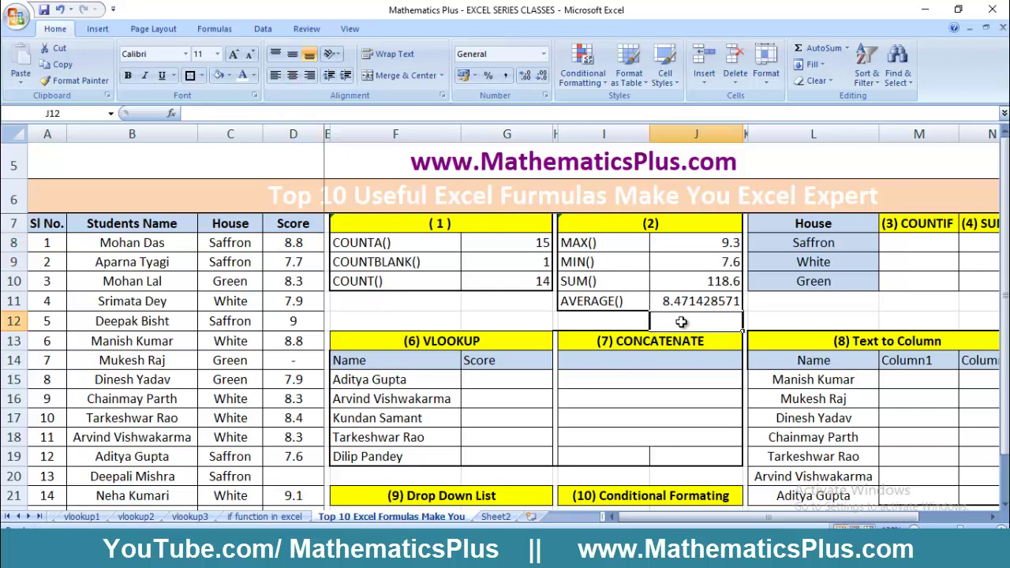
text(=118)
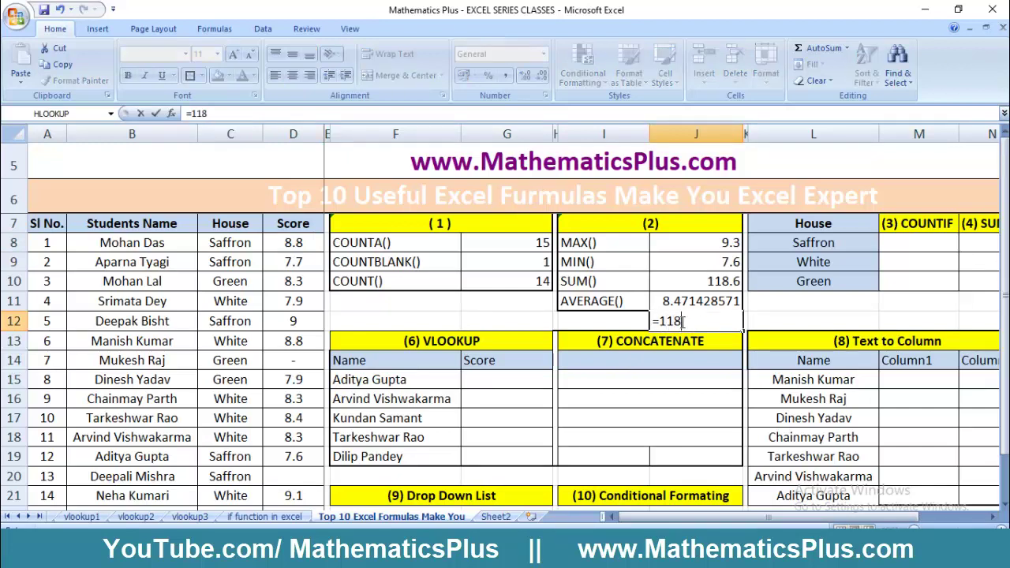
text(.6)
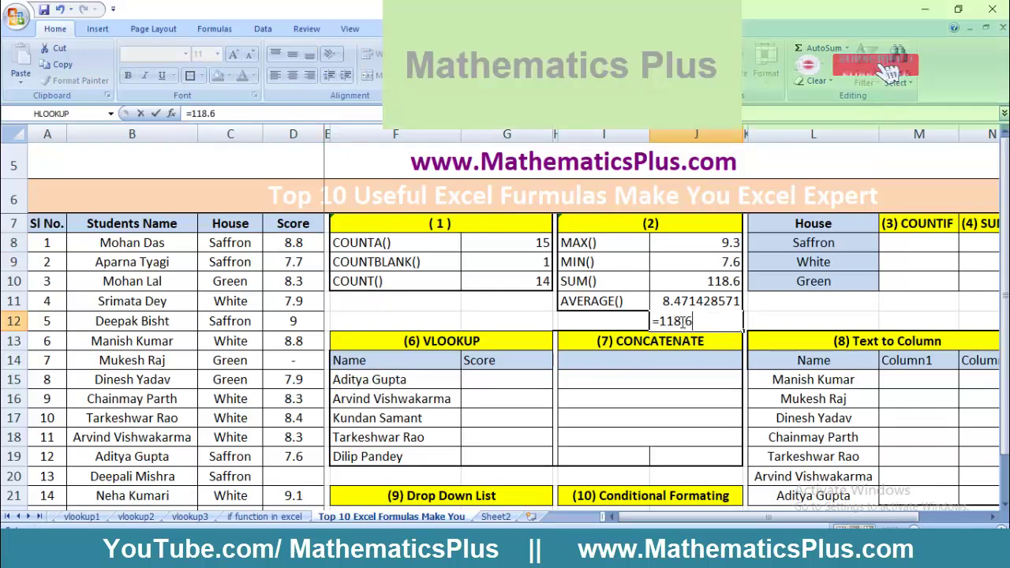
text(/)
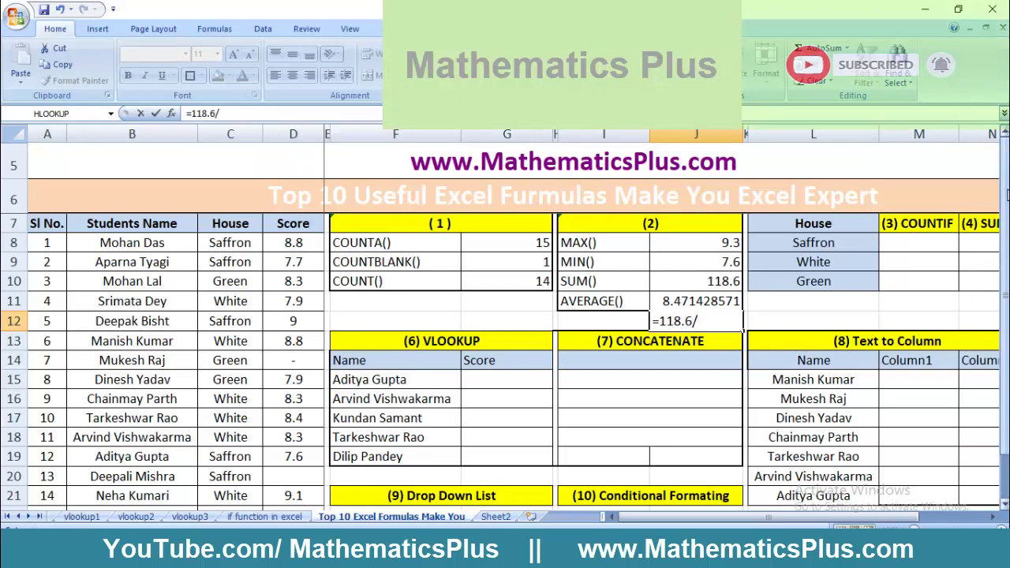
drag(1007, 195, 1004, 189)
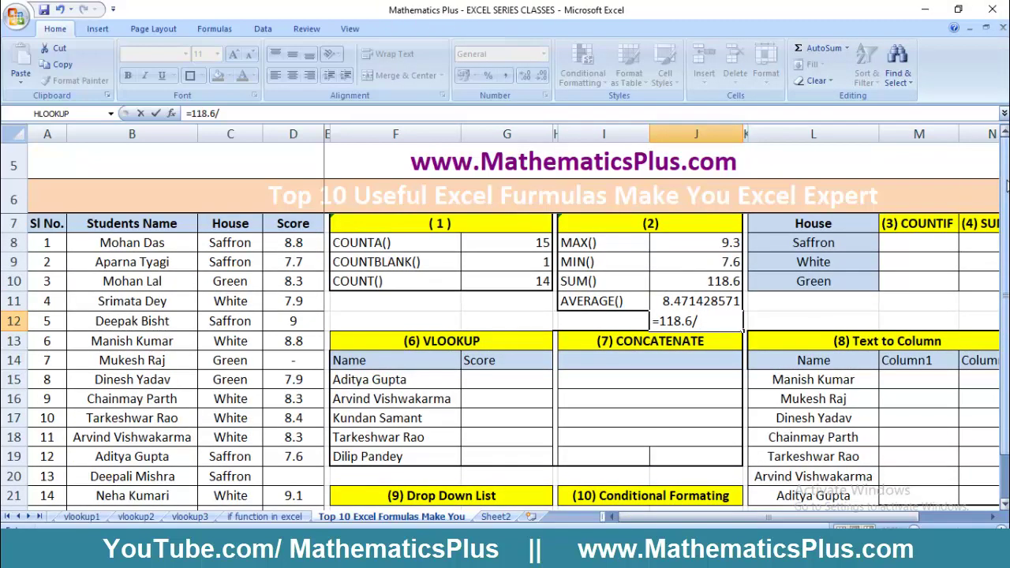
click(297, 361)
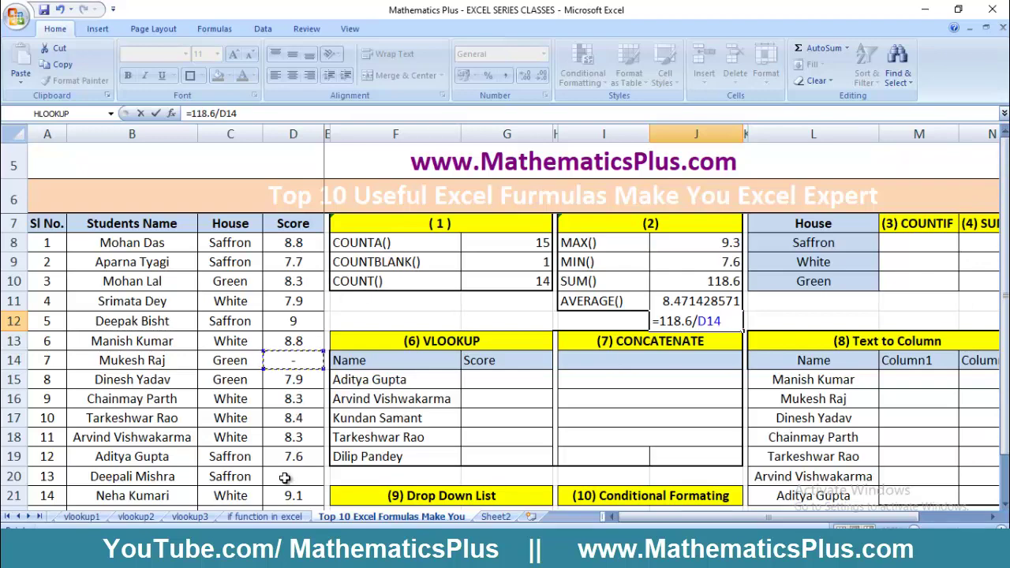
click(300, 477)
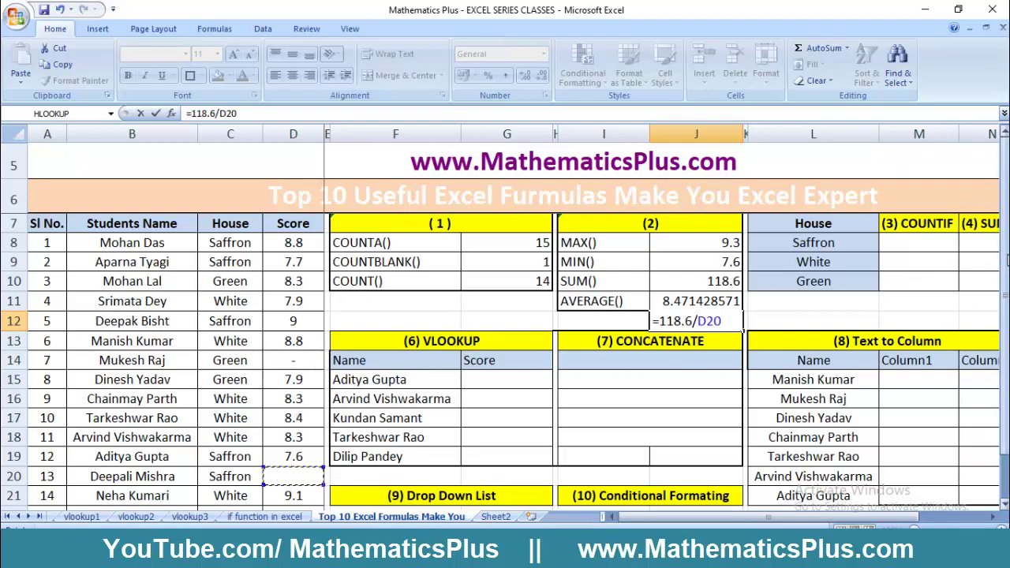
drag(1006, 284, 1006, 304)
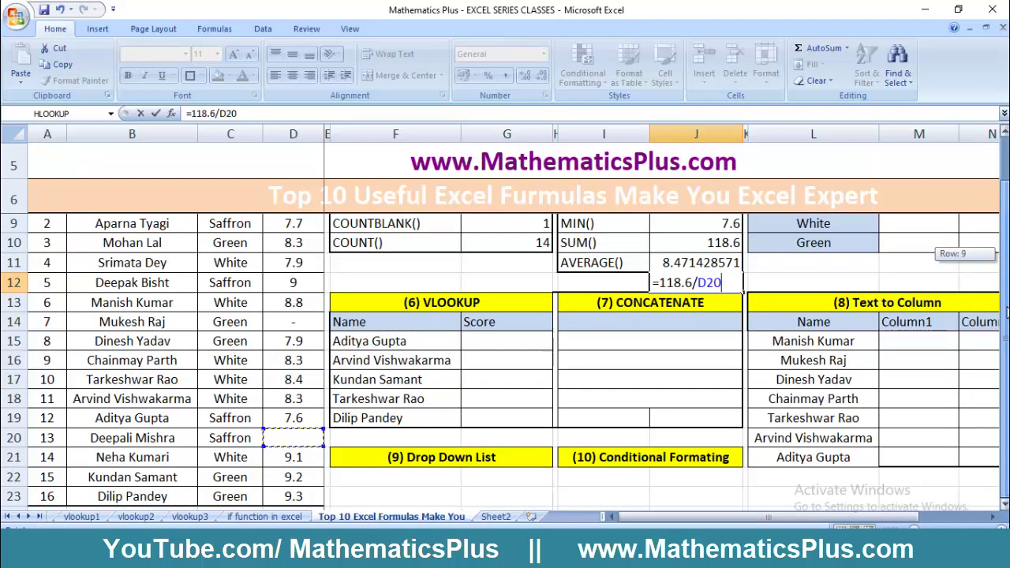
drag(1006, 303, 1006, 284)
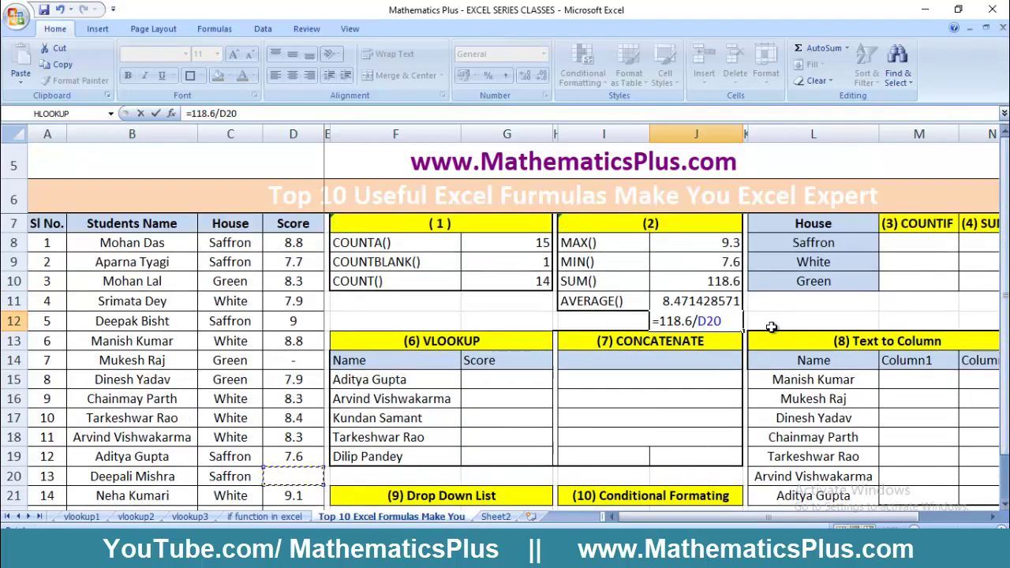
key(BackSpace)
key(BackSpace)
key(BackSpace)
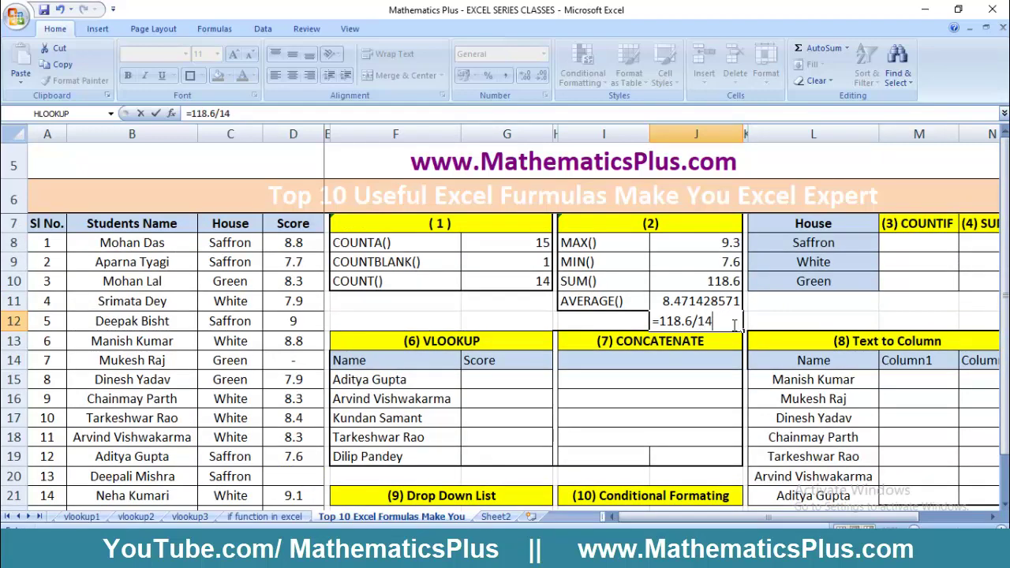
Step: Complete the J12 check formula with the divisor 14 and compare it with the AVERAGE formula in J11
text(14)
key(Return)
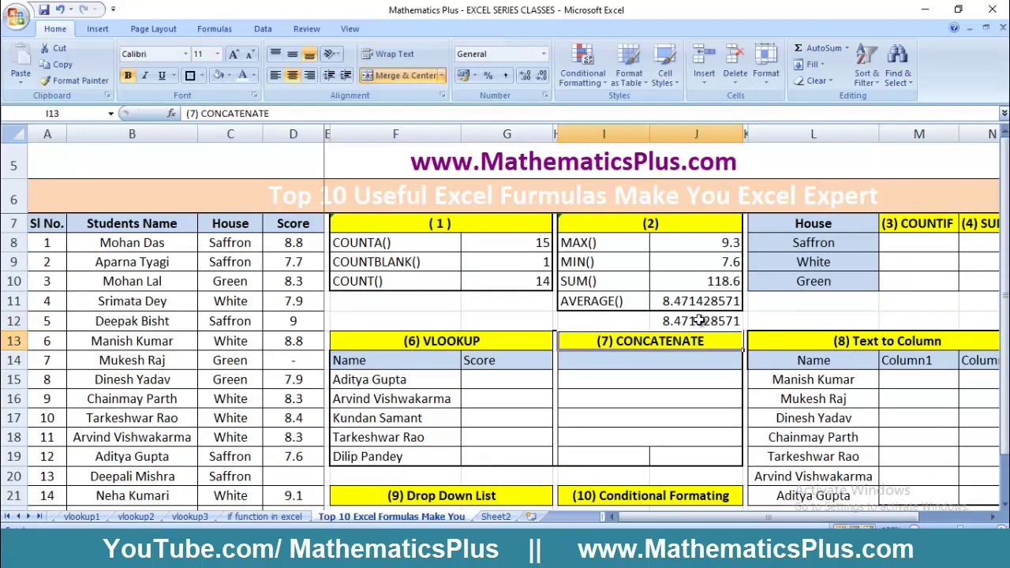
click(637, 300)
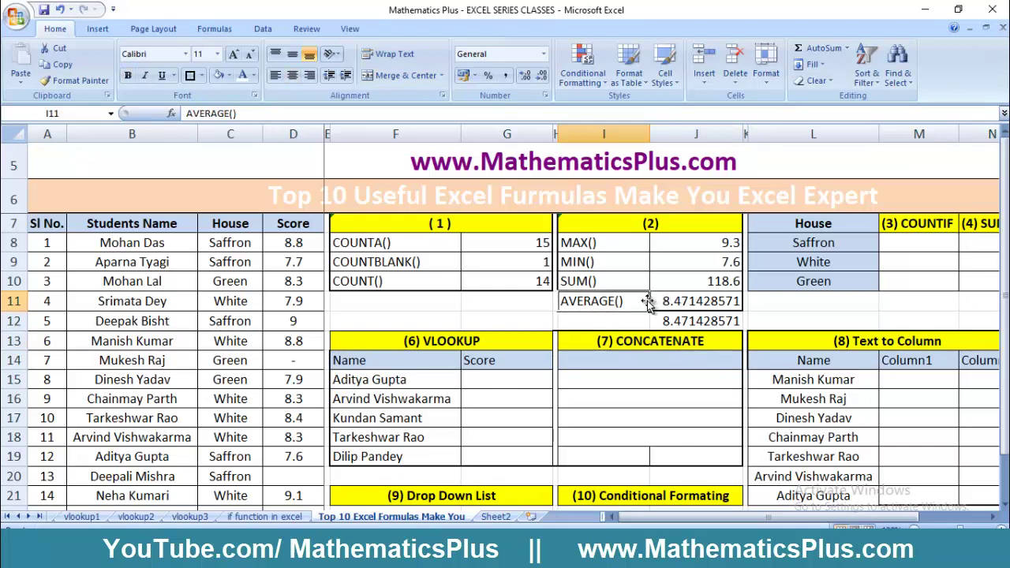
click(663, 302)
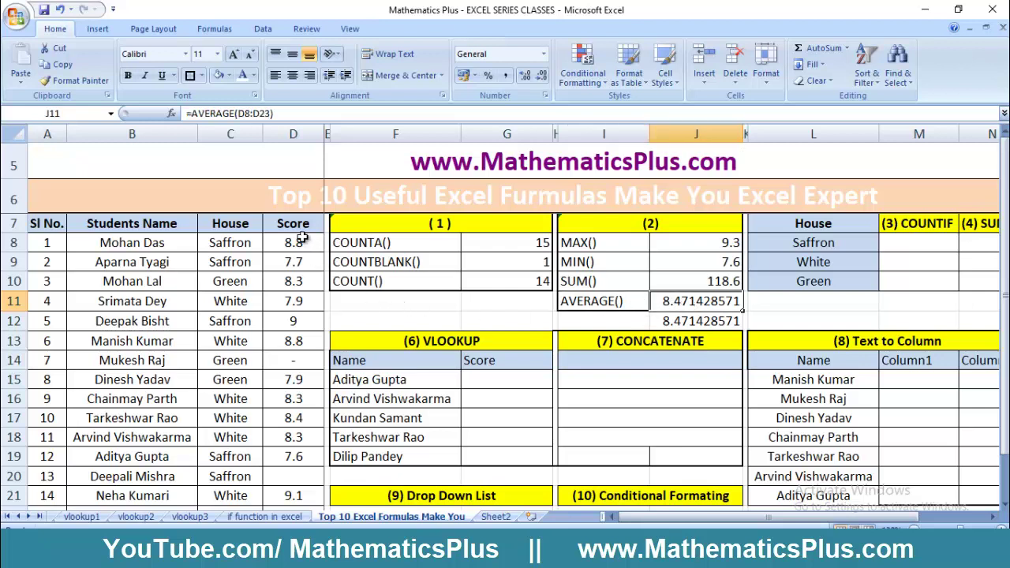
drag(301, 236, 299, 479)
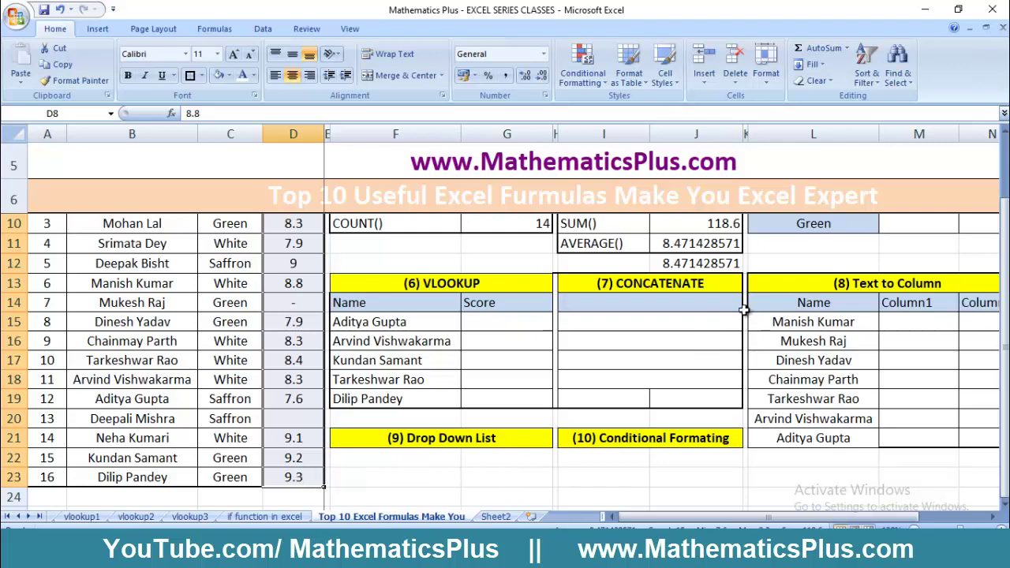
click(715, 266)
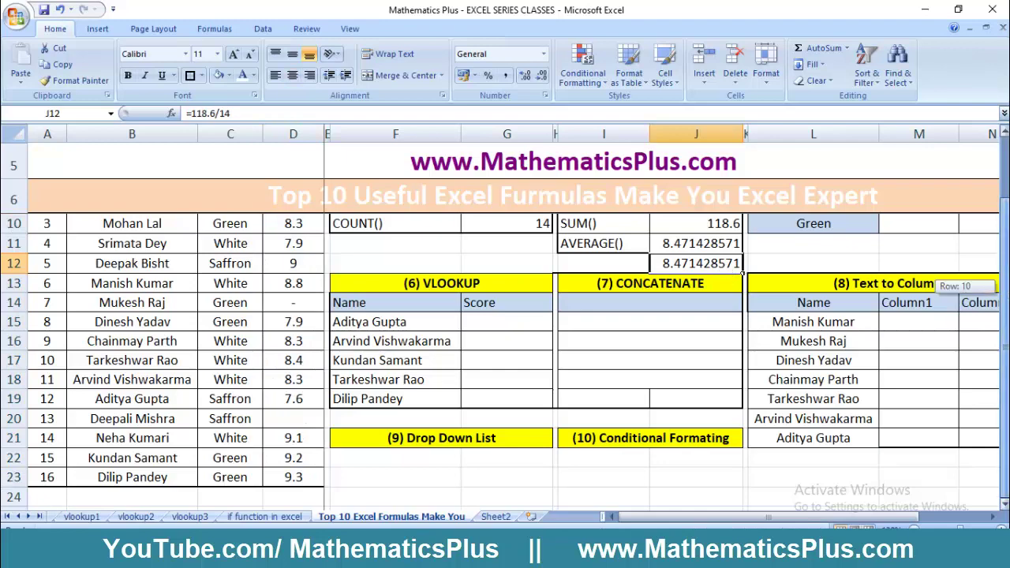
scroll(1005, 292, up, 1)
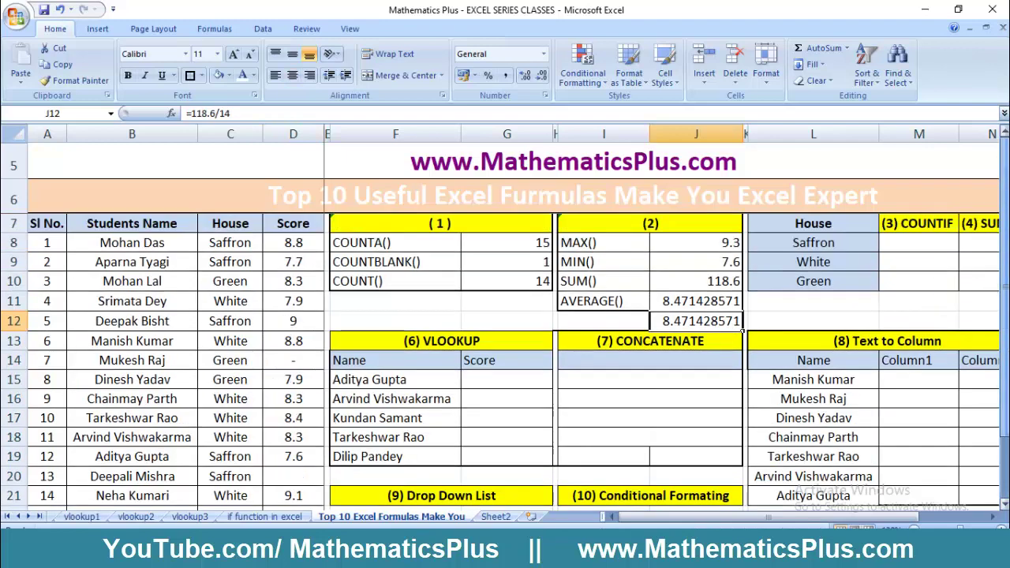
Step: Start a COUNTIF formula in M8 for the Saffron house, using the house column C8:C23 as its range
click(996, 522)
click(995, 521)
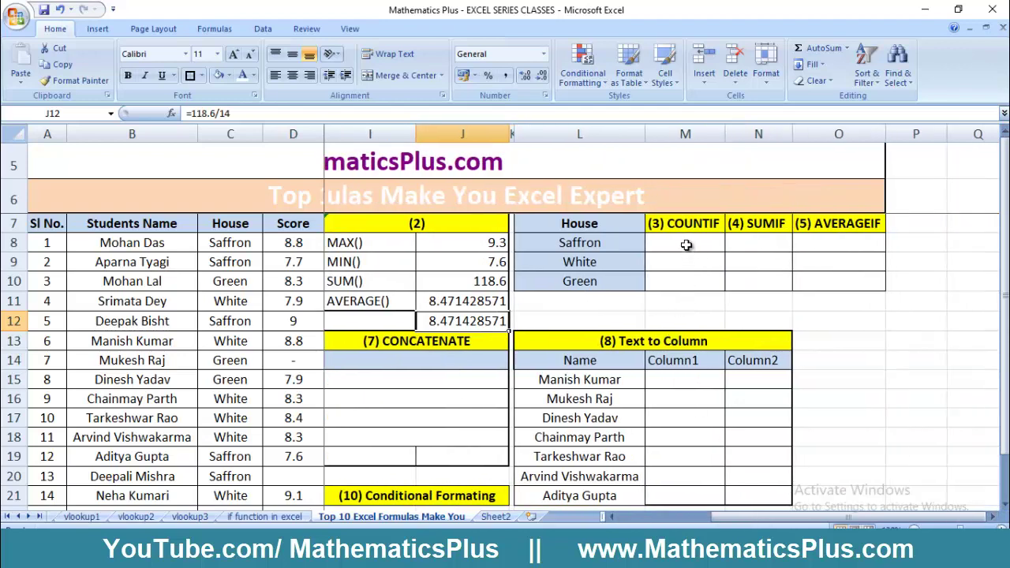
click(686, 246)
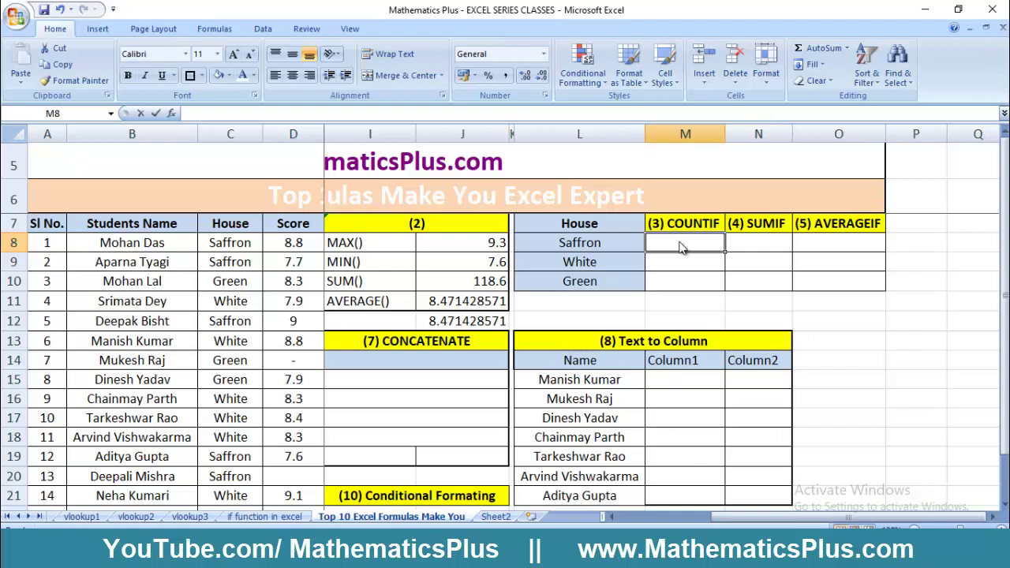
text(=c)
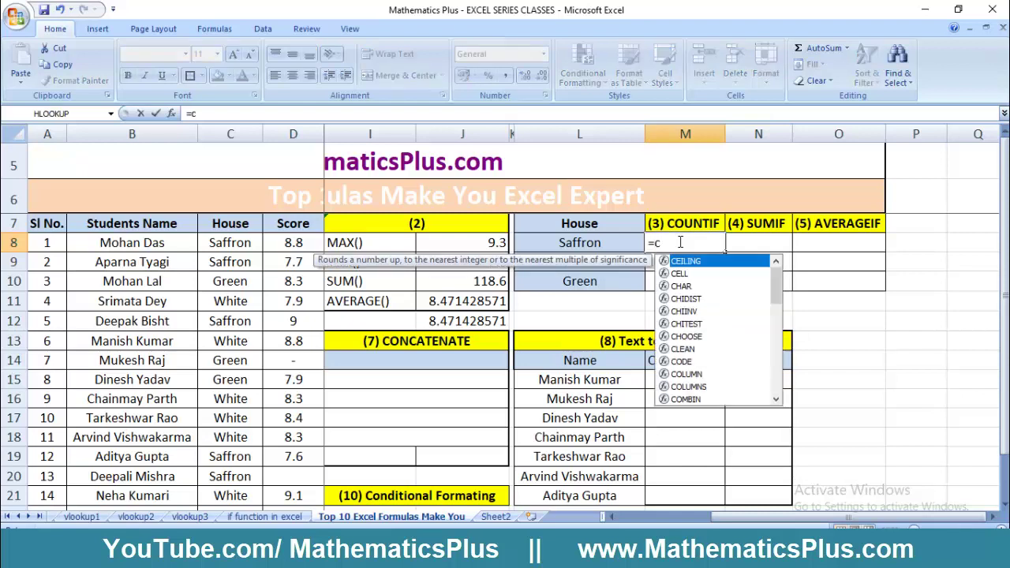
text(ounti)
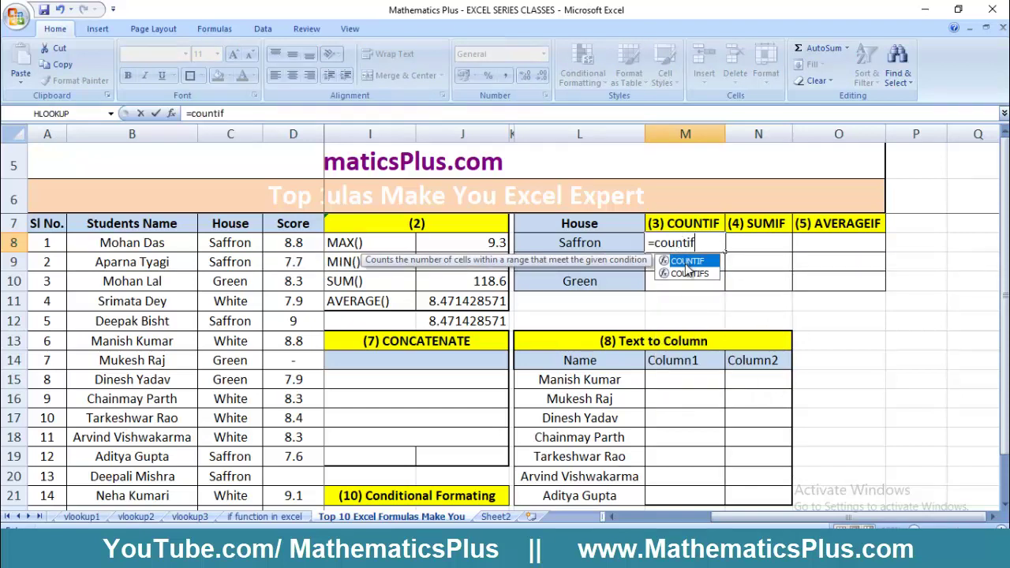
text(f)
double_click(685, 262)
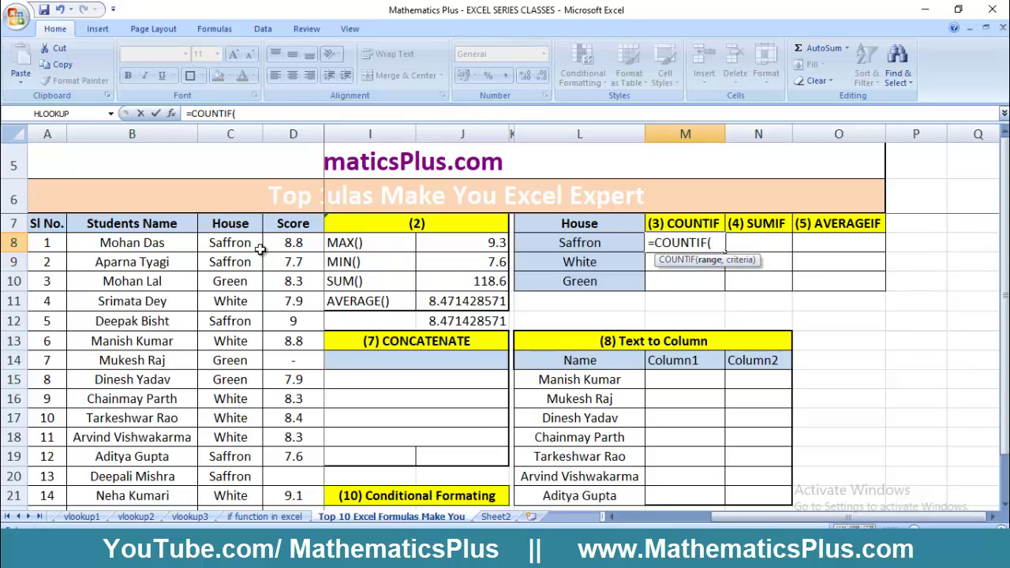
drag(241, 243, 236, 483)
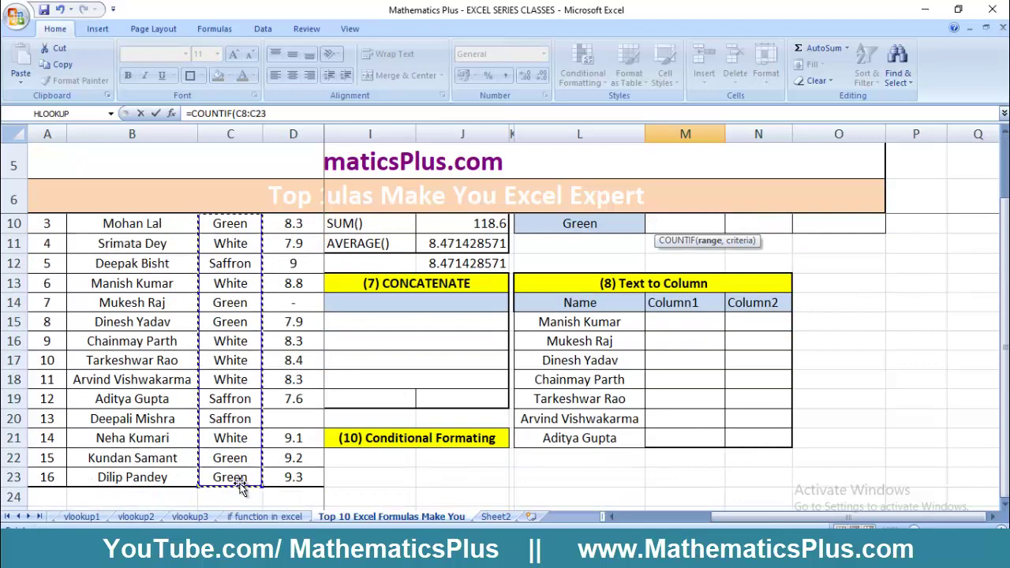
text(,)
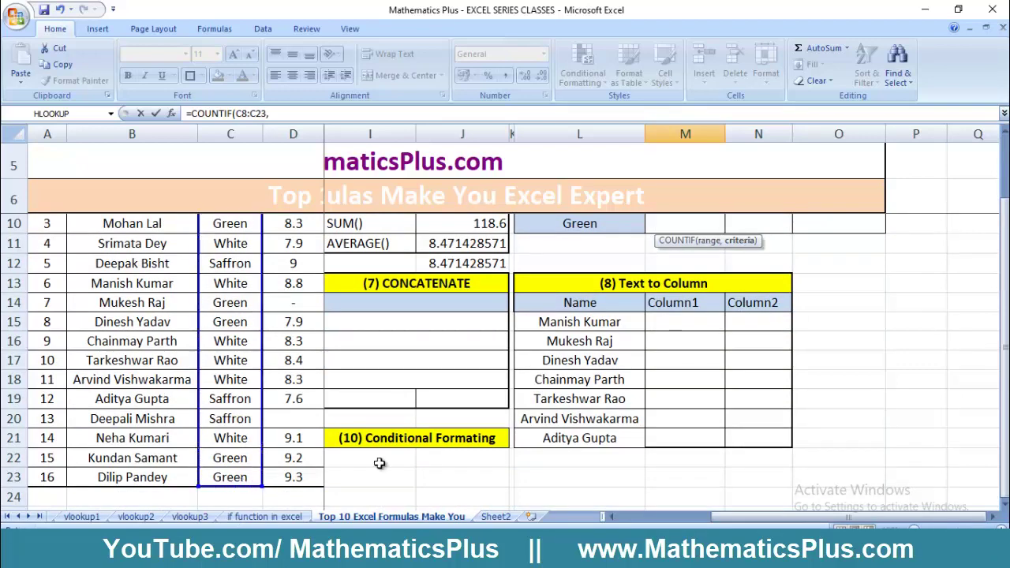
Step: Make the COUNTIF range in M8 absolute as $C$8:$C$23
drag(1004, 335, 1006, 263)
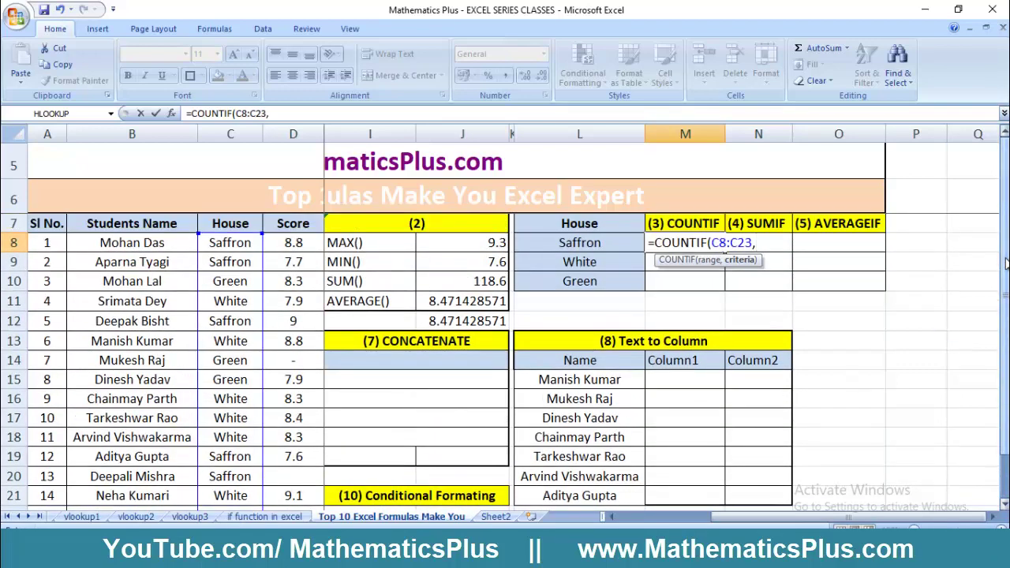
double_click(745, 243)
key(F4)
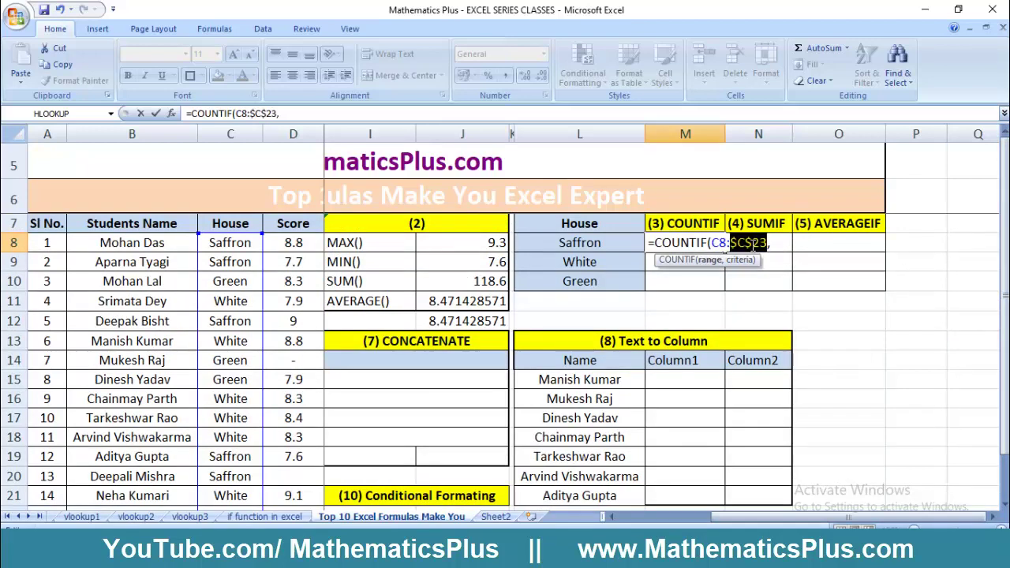
click(753, 245)
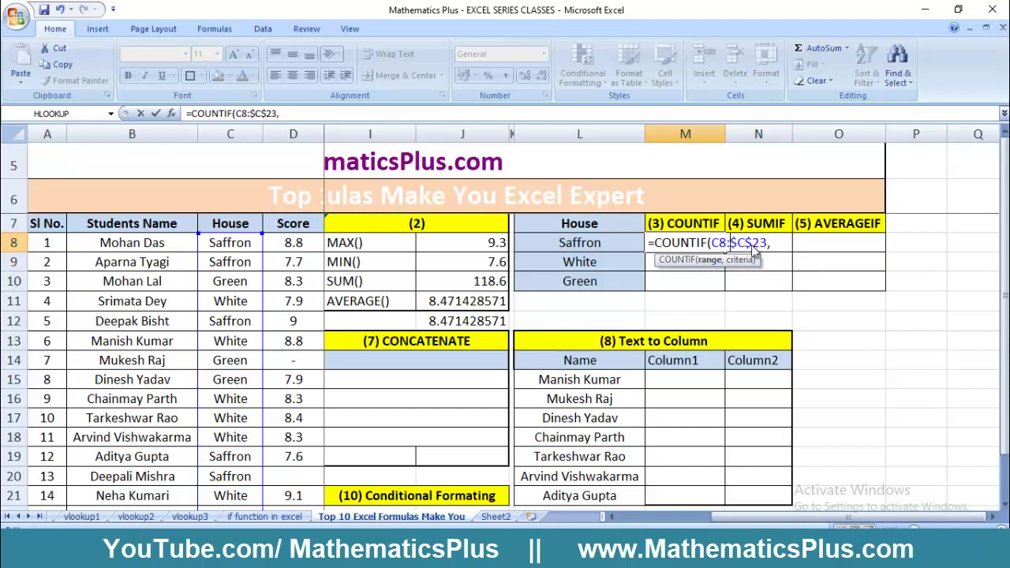
key(F4)
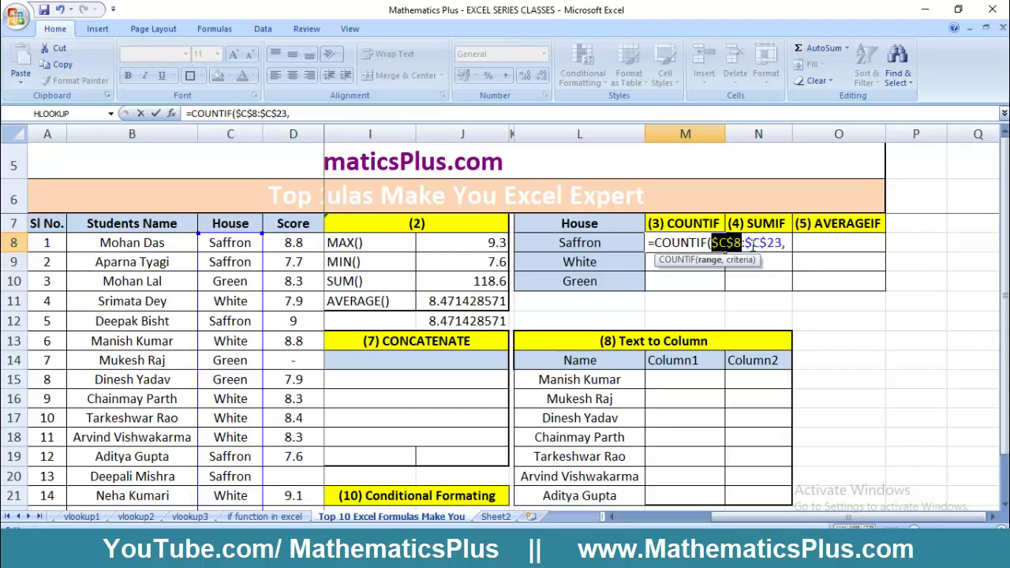
click(786, 243)
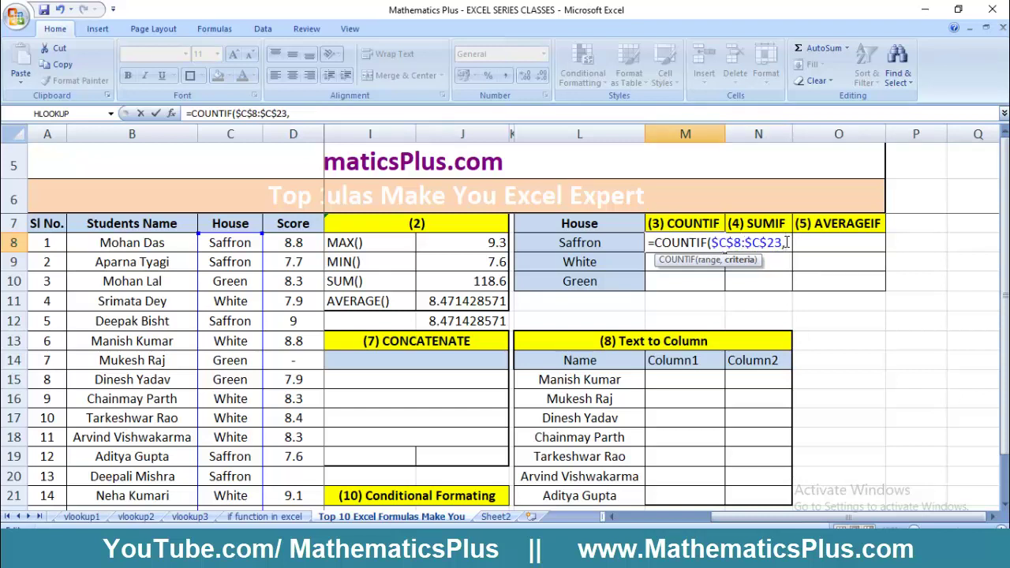
Step: Complete the COUNTIF formula in M8 with the Saffron cell L8 as its criterion
click(579, 245)
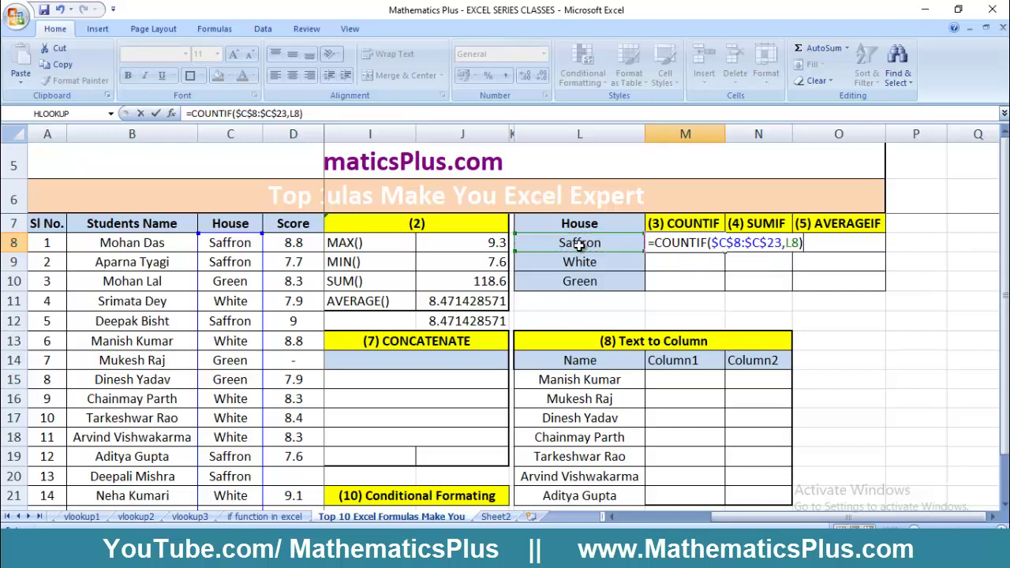
key(Return)
click(699, 247)
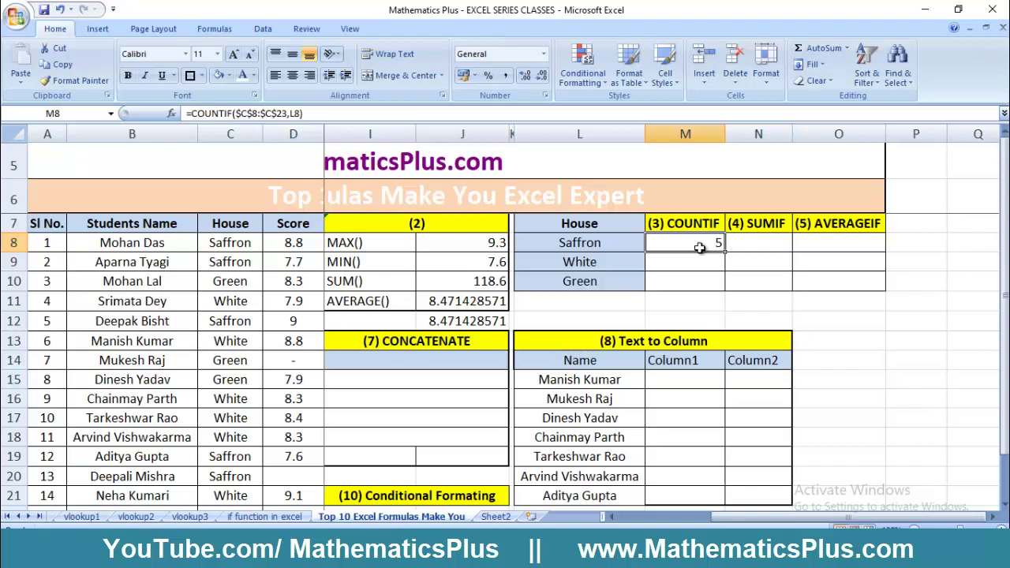
Step: Go through the Saffron entries in the House column to check the COUNTIF result
click(235, 267)
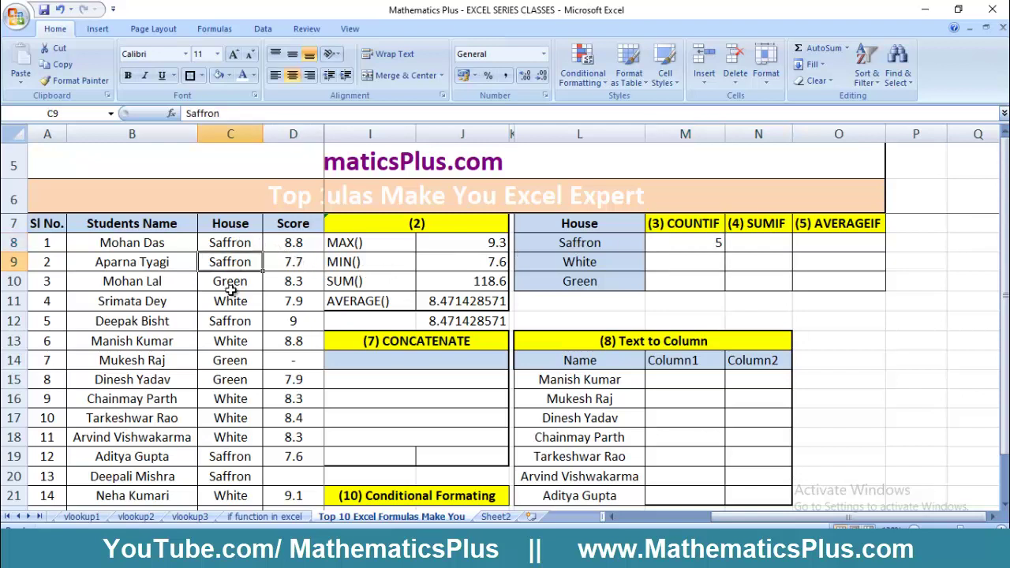
click(229, 322)
click(218, 456)
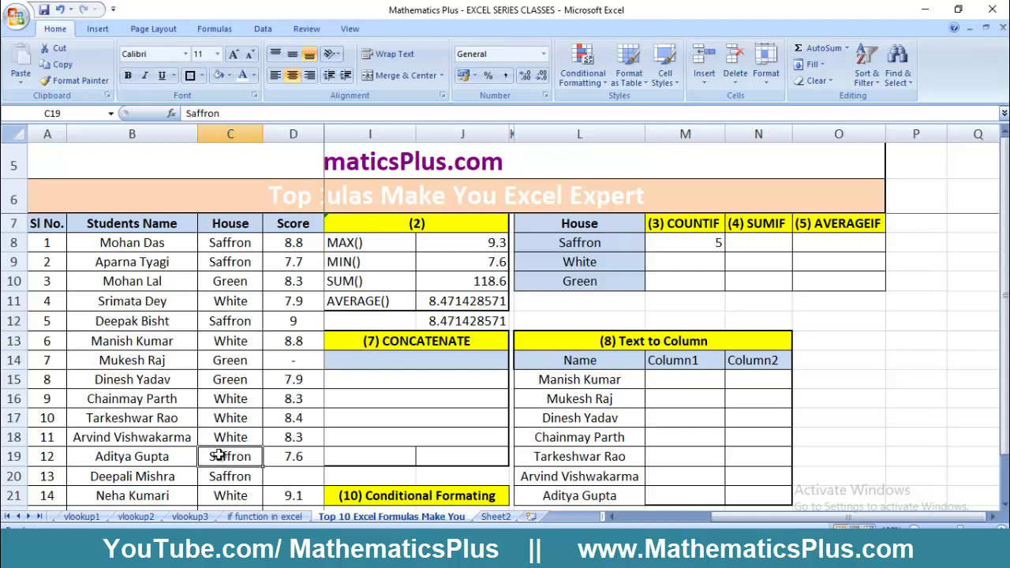
click(219, 475)
key(Down)
key(Down)
key(Down)
key(Down)
key(Down)
key(Down)
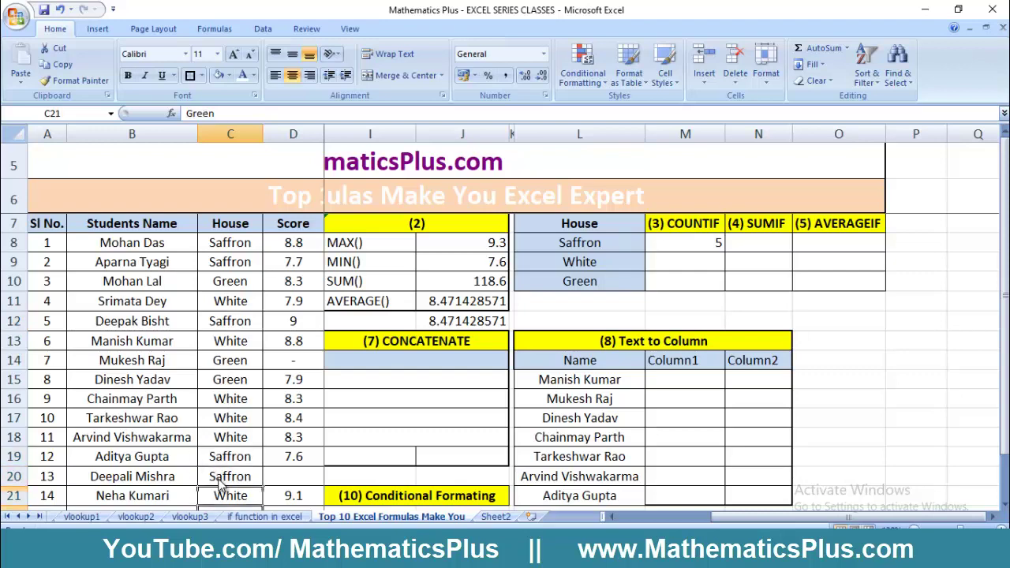
key(Up)
key(Up)
key(Up)
key(Up)
key(Up)
key(Up)
key(Up)
key(Up)
key(Up)
key(Up)
key(Up)
key(Up)
key(Up)
key(Up)
key(Up)
key(Up)
key(Up)
key(Up)
key(Up)
key(Up)
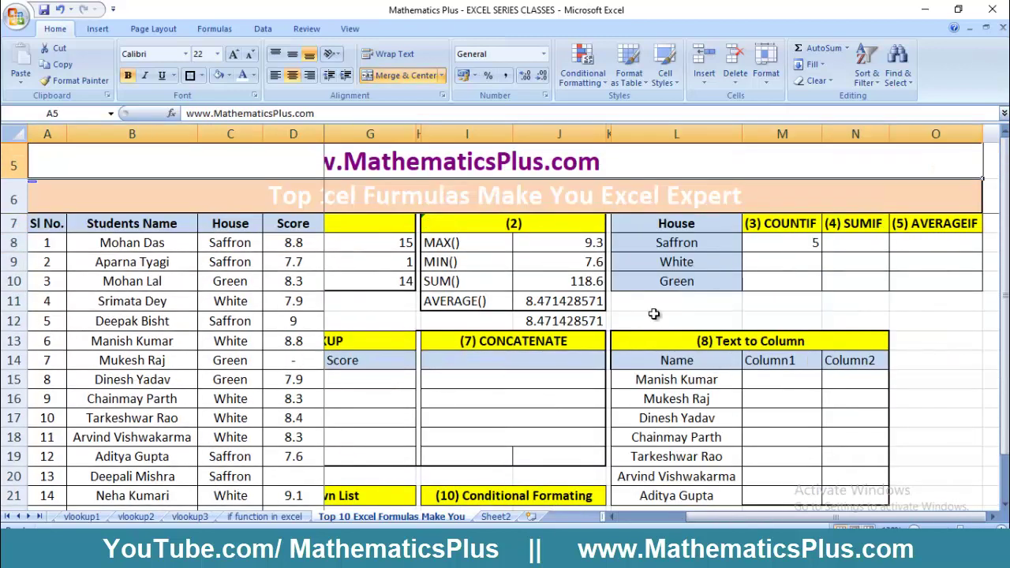
Step: Fill the COUNTIF formula from M8 down to M10 for the White and Green houses and inspect the copied formulas
click(728, 260)
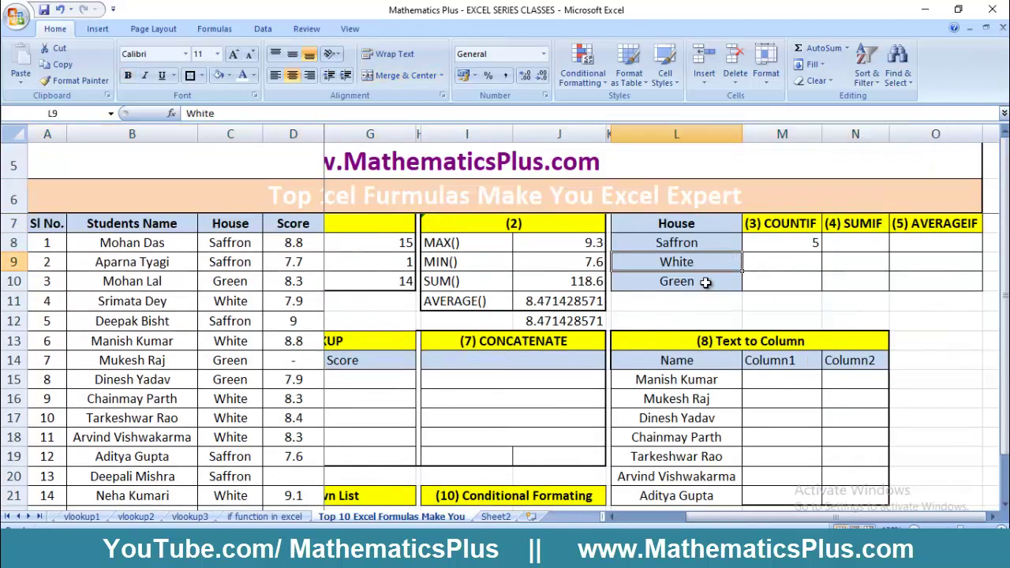
click(799, 244)
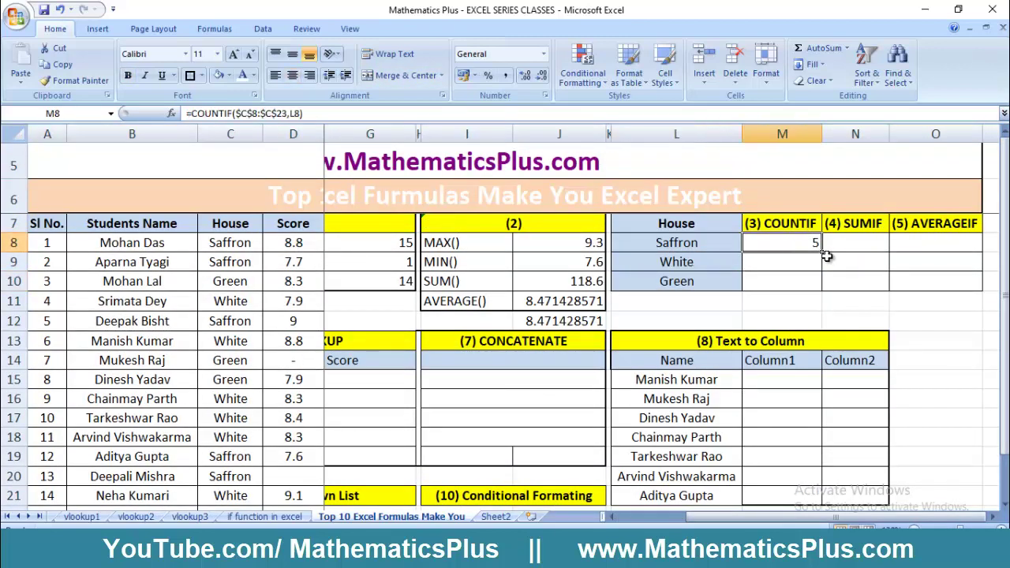
drag(818, 267, 818, 285)
click(805, 262)
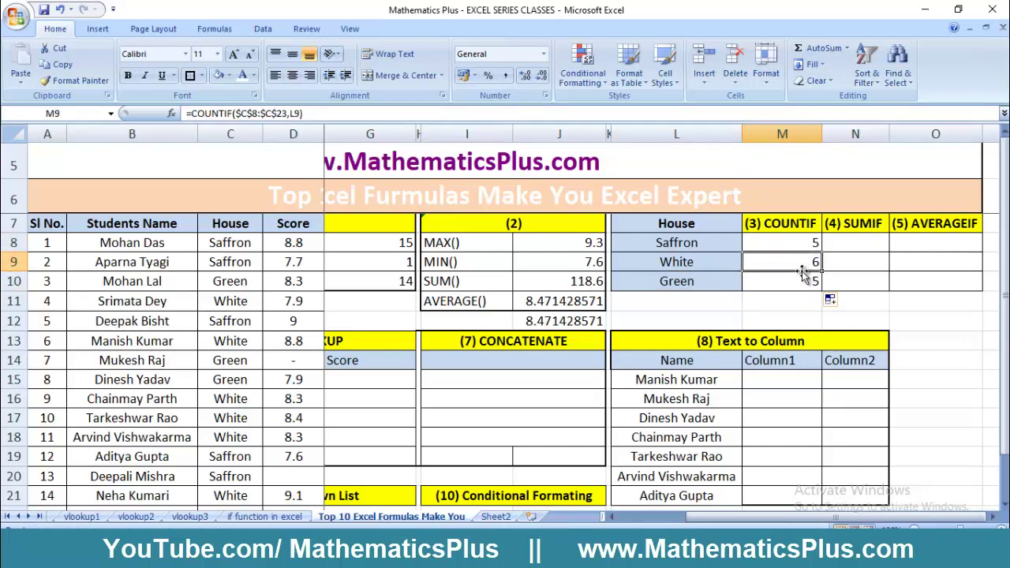
click(803, 279)
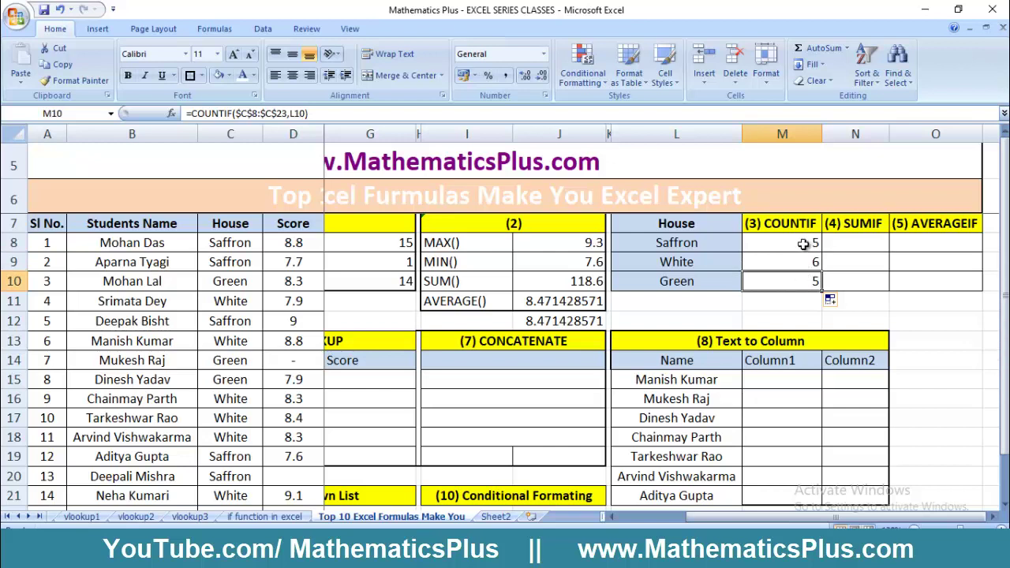
drag(803, 243, 803, 280)
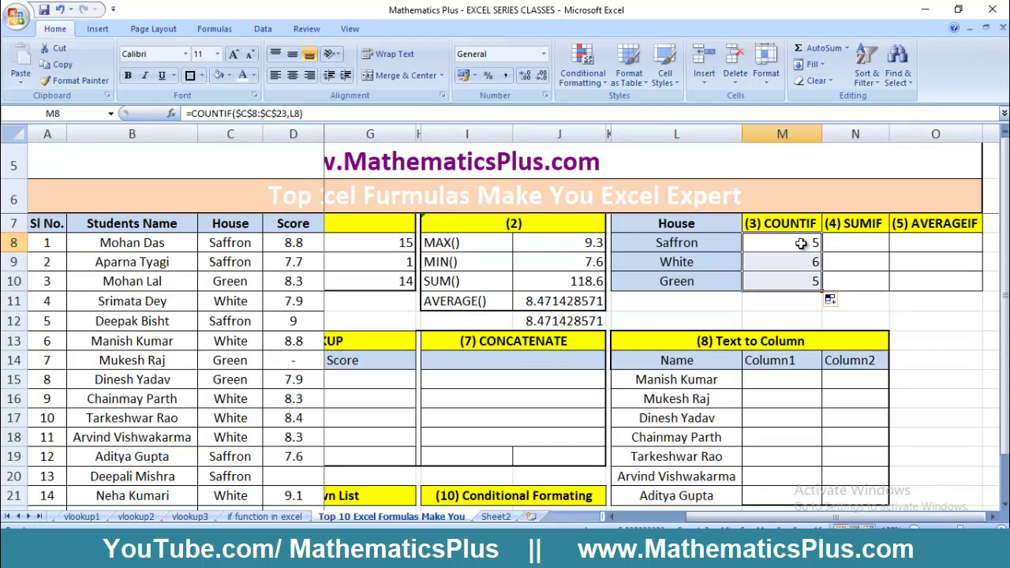
click(801, 243)
click(800, 279)
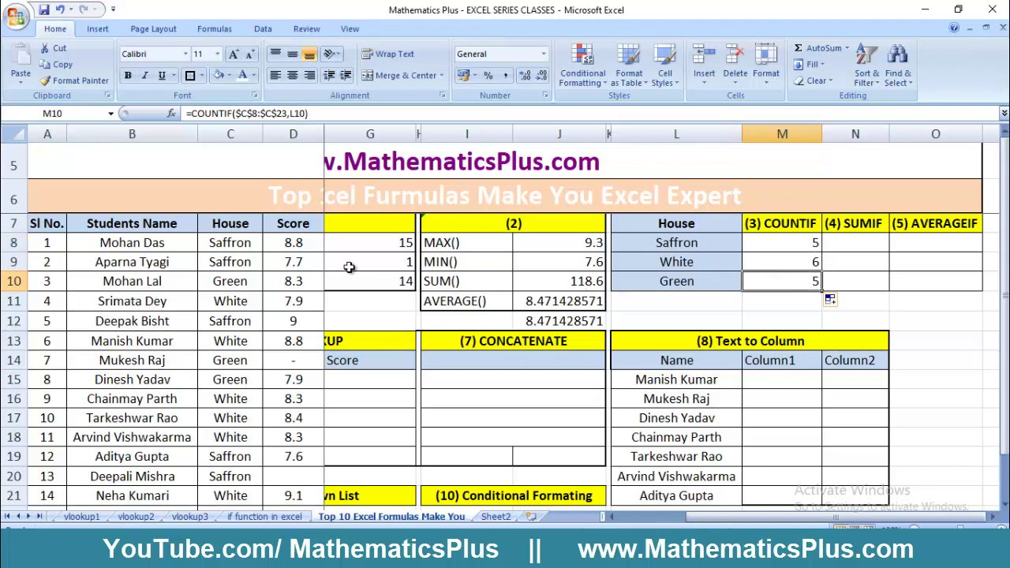
Step: Run through the student list down to row 23 and back to compare it with the house counts
click(113, 304)
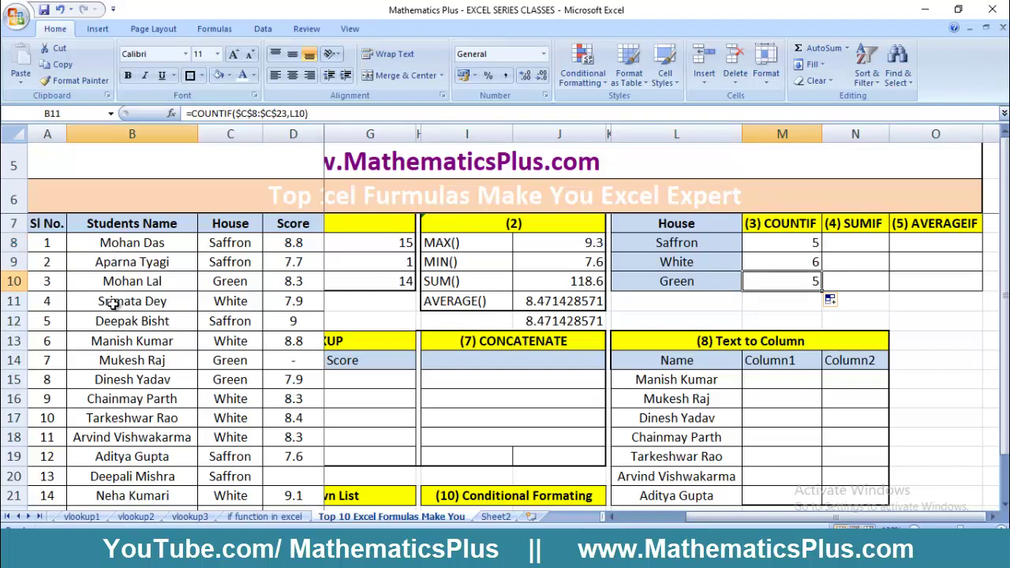
key(Down)
key(Down)
key(Down)
key(Down)
key(Down)
key(Down)
key(Down)
key(Down)
key(Down)
key(Down)
key(Down)
key(Down)
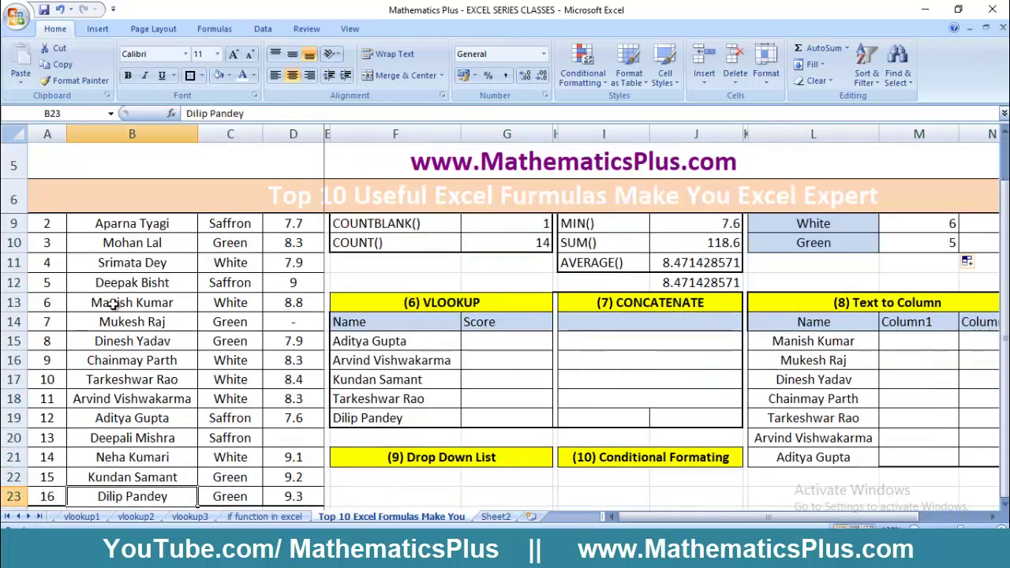
key(Down)
key(Down)
key(Down)
key(Up)
key(Up)
key(Up)
key(Up)
key(Up)
key(Up)
key(Up)
key(Up)
key(Up)
key(Up)
key(Up)
key(Up)
key(Up)
key(Up)
key(Up)
key(Up)
key(Up)
key(Up)
key(Up)
key(Up)
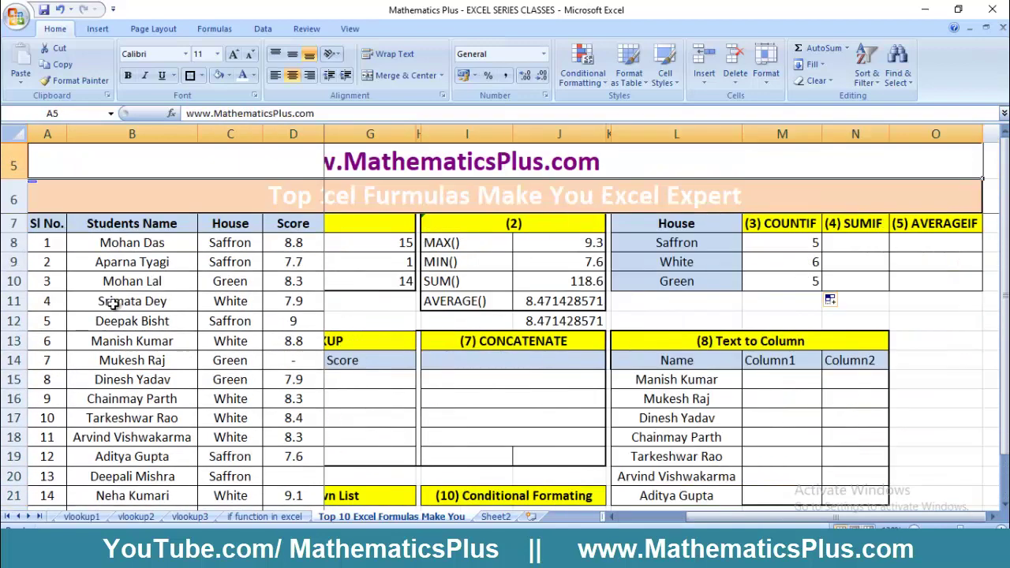
Step: Review the COUNTIF result next to each house name in L8:M10
click(707, 249)
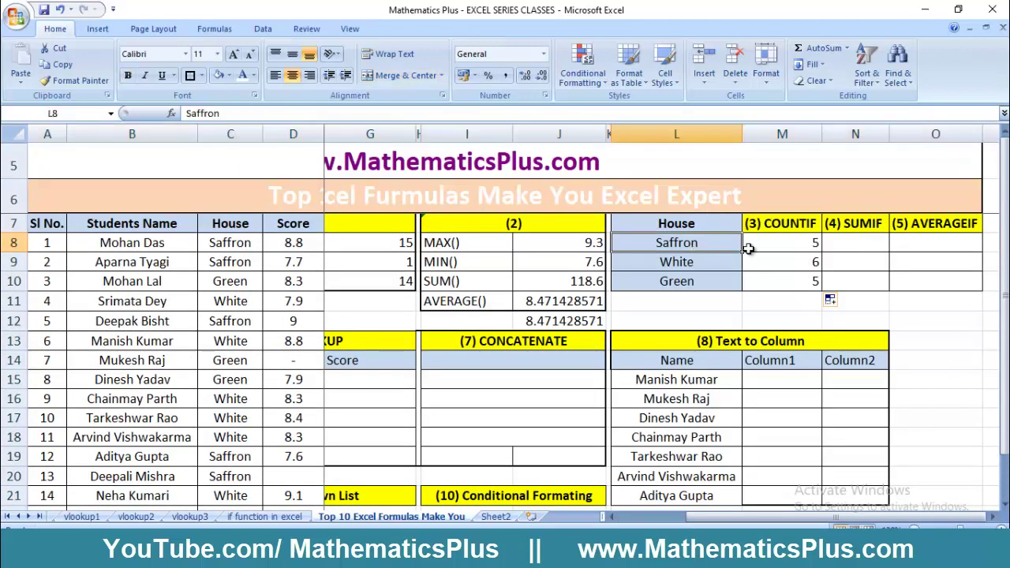
drag(788, 250, 788, 280)
click(680, 268)
click(782, 269)
click(788, 280)
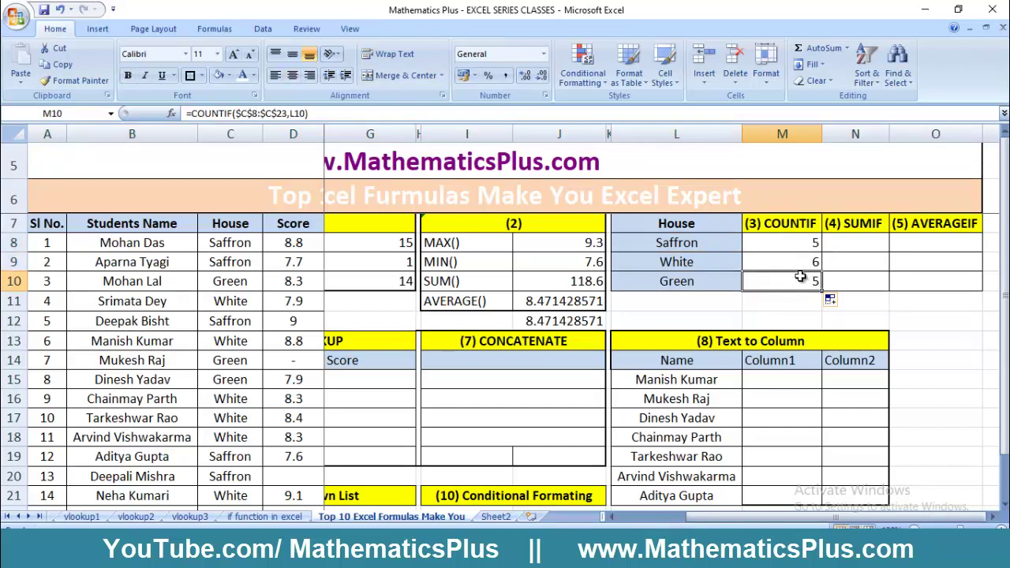
Step: Start a SUMIF formula in N8 with the house column C8:C23 as its range
click(842, 243)
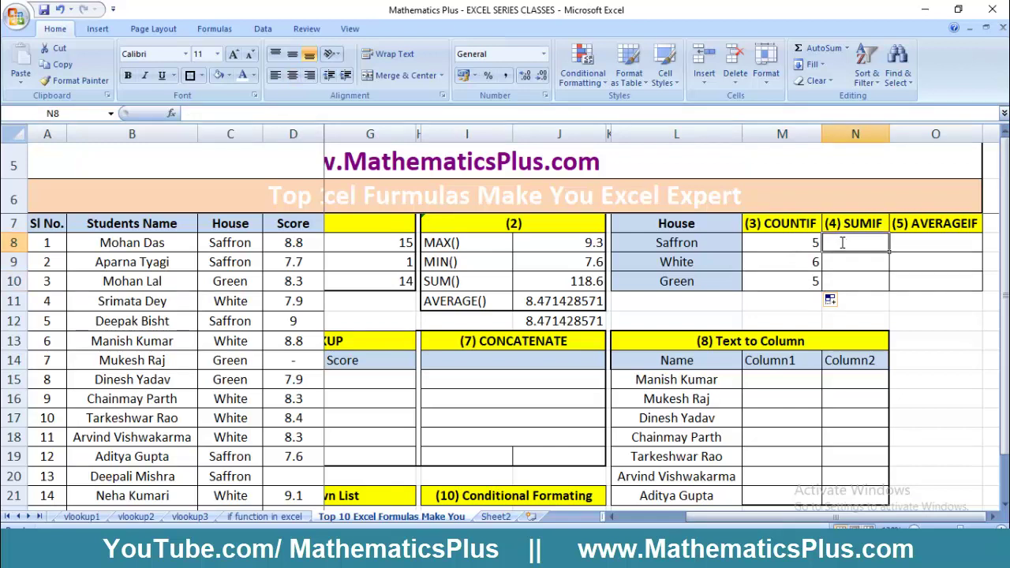
text(=)
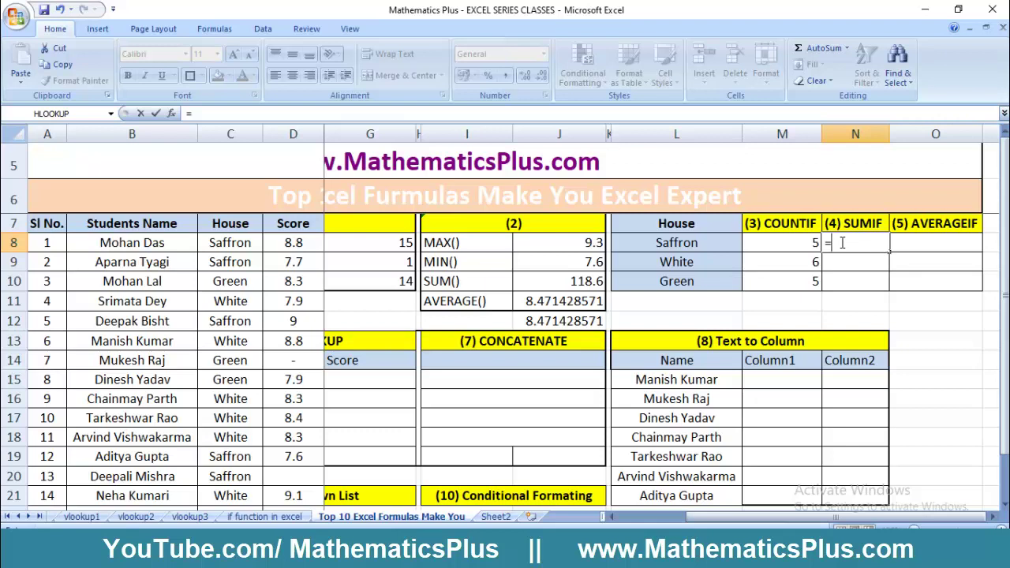
text(sumif)
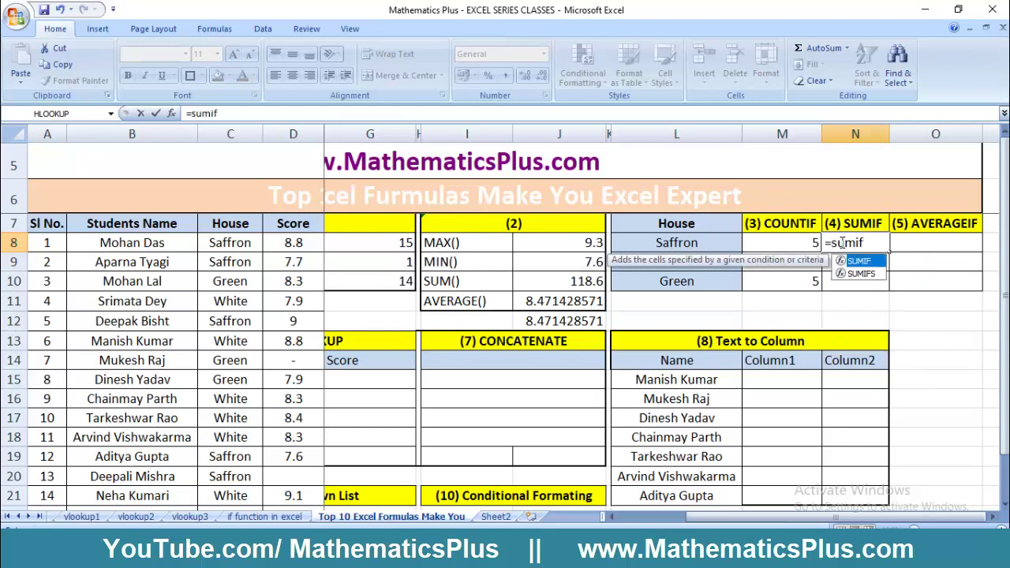
double_click(860, 263)
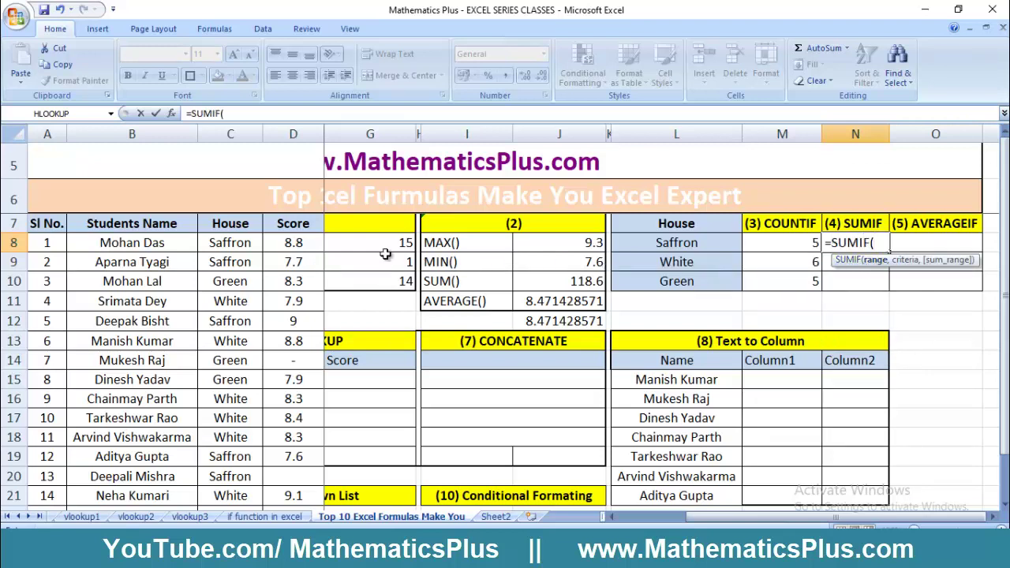
click(241, 251)
drag(242, 251, 235, 479)
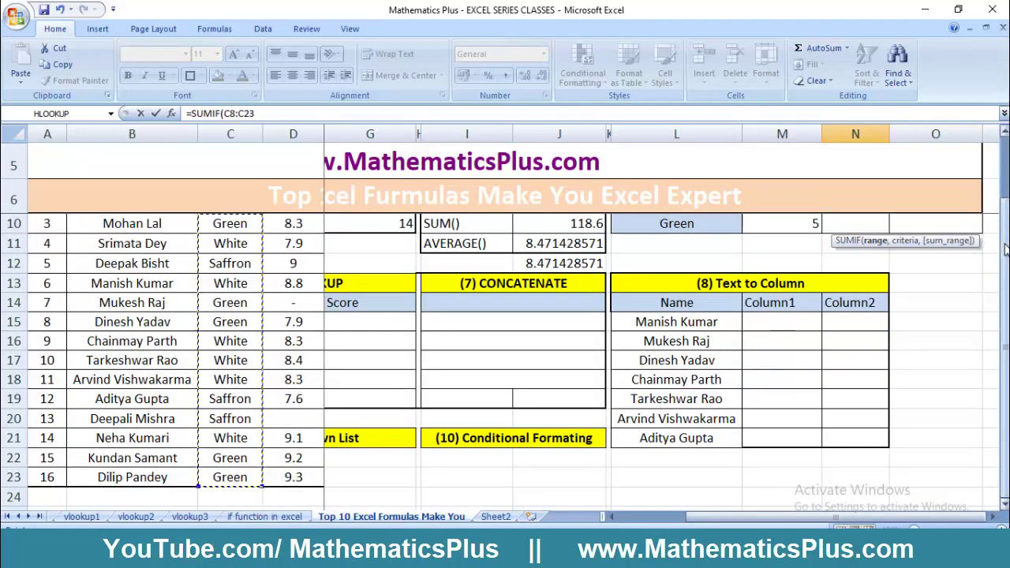
drag(1005, 199, 1006, 183)
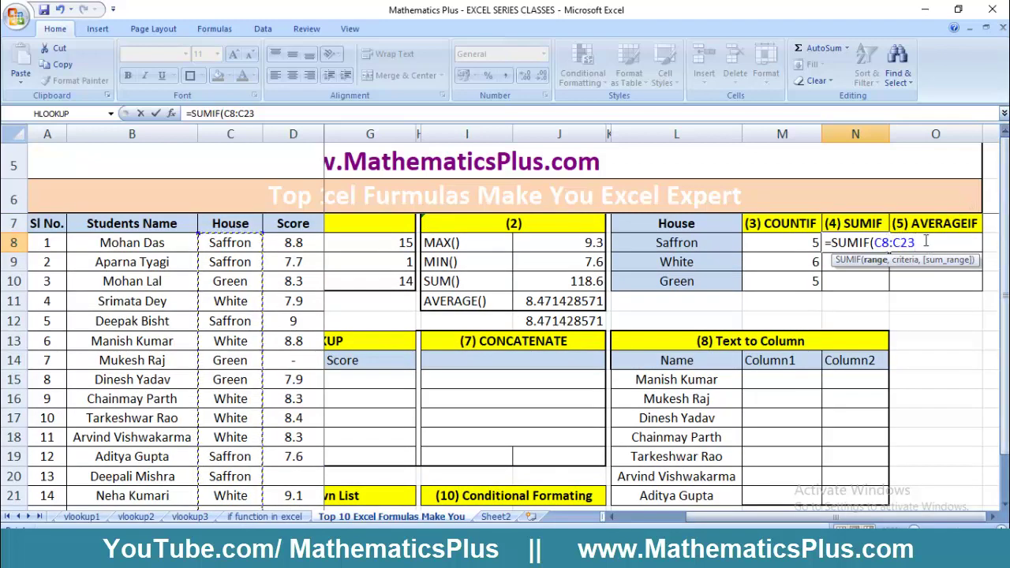
Step: Make the SUMIF range absolute as $C$8:$C$23 and get ready for the criterion
text(,)
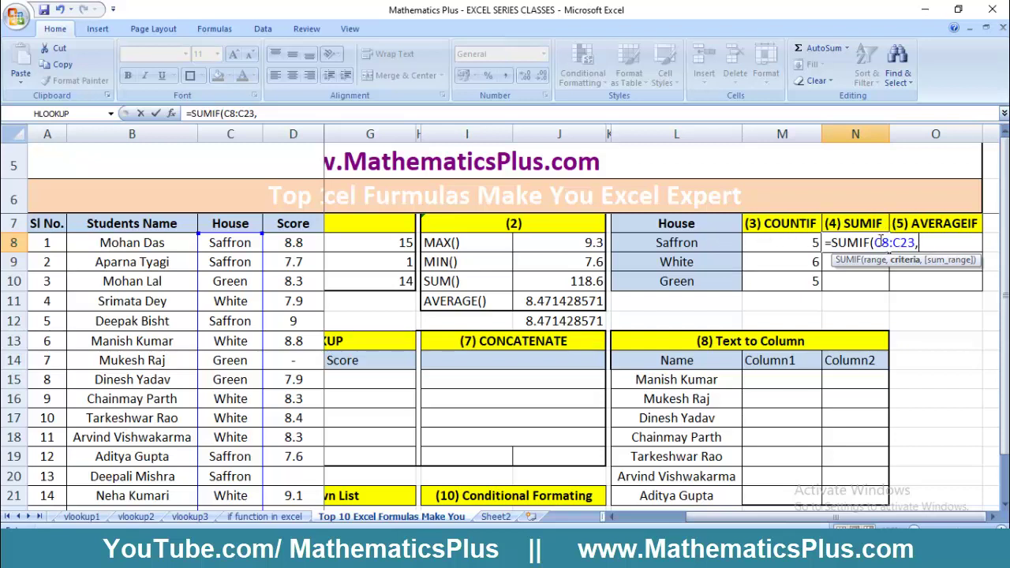
drag(874, 242, 893, 242)
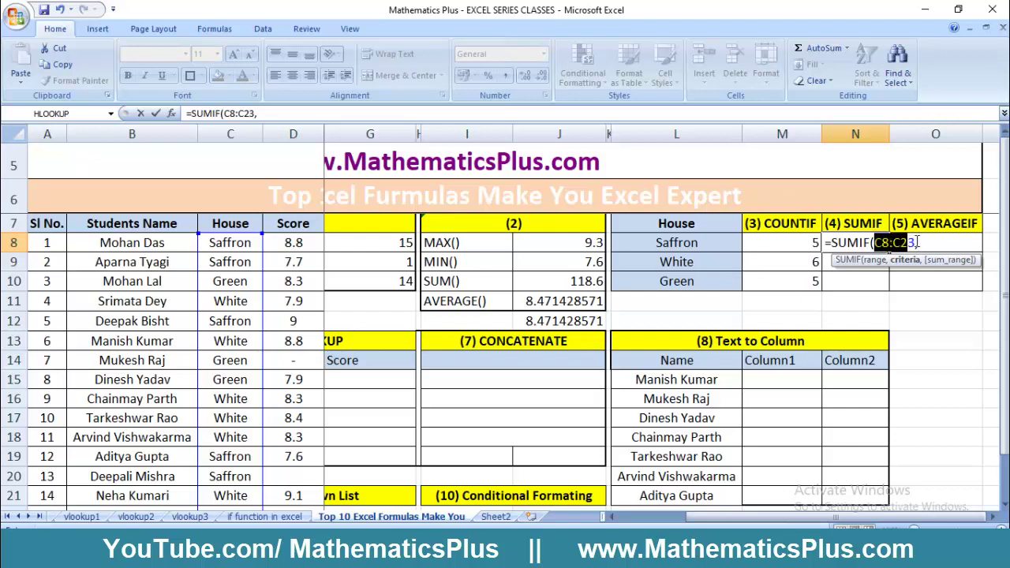
key(F4)
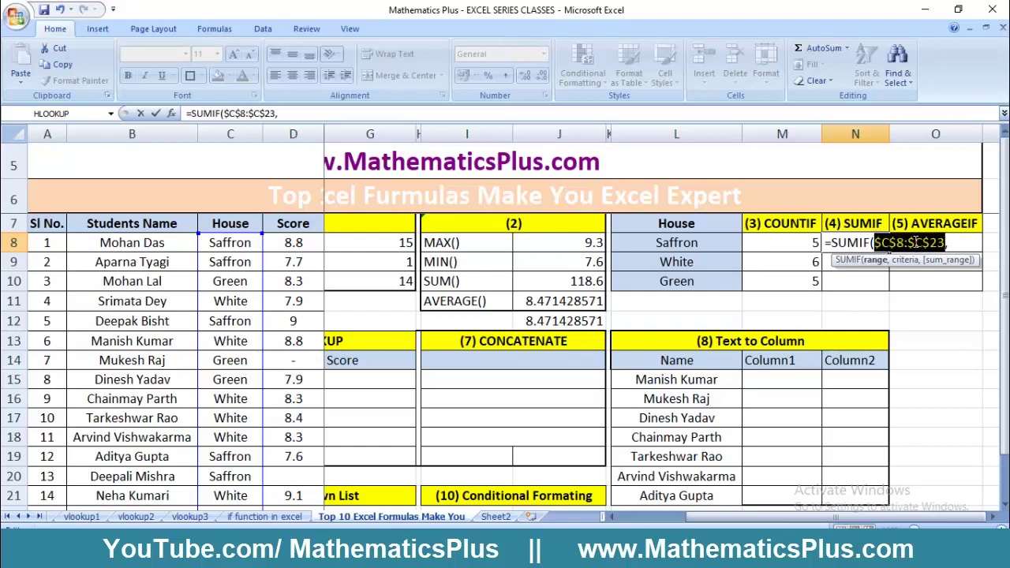
click(960, 243)
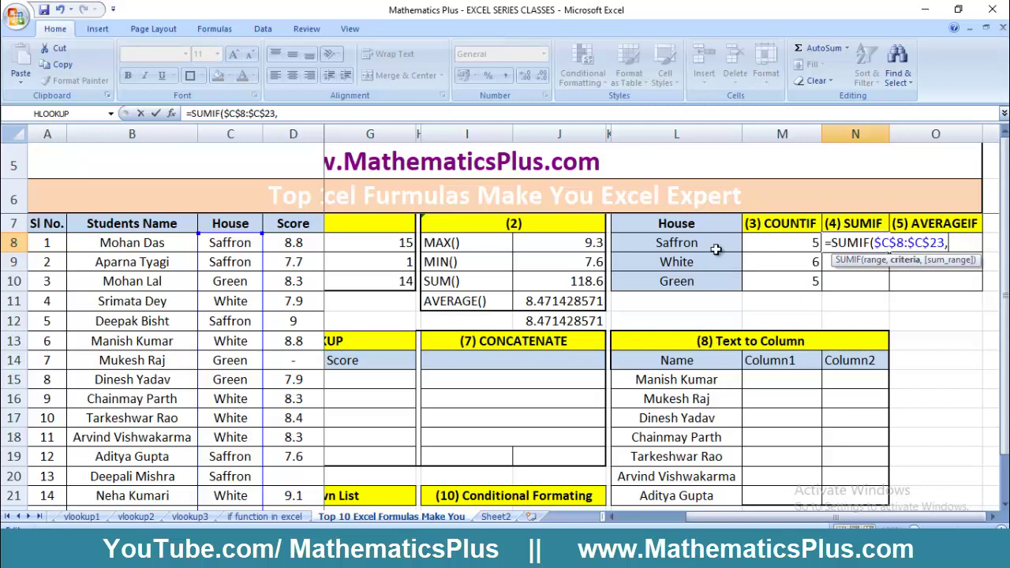
Step: Add the house name in L8 as the SUMIF criterion and the scores D8:D23 as the sum range
click(665, 245)
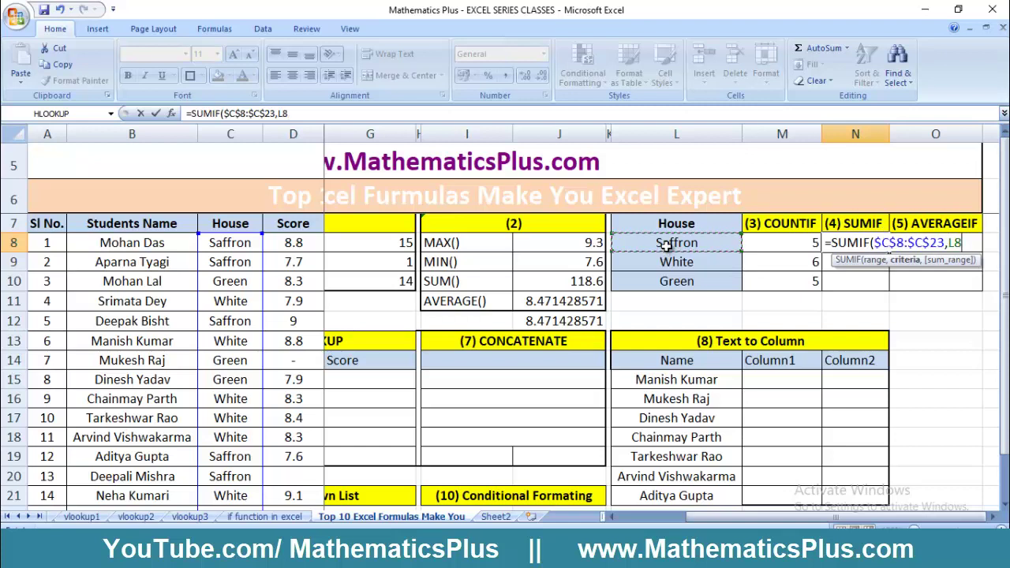
text(,)
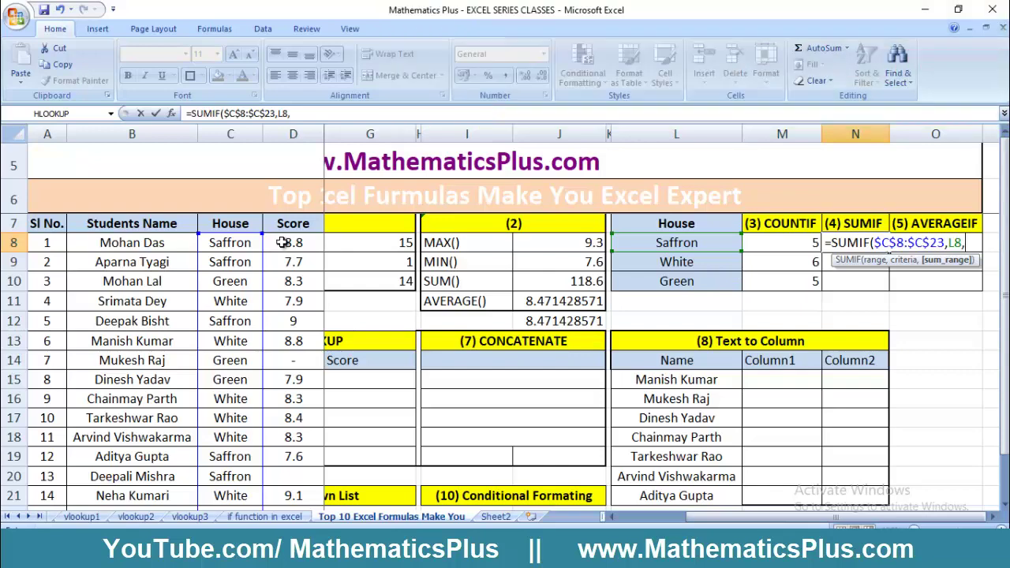
drag(283, 243, 282, 476)
drag(1005, 297, 1004, 235)
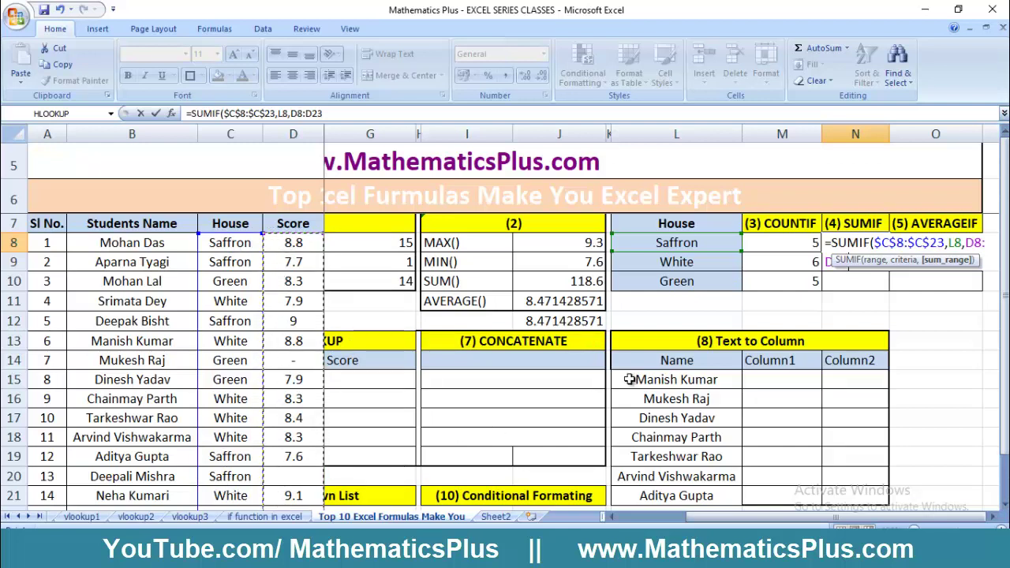
Step: Make the sum range absolute as $D$8:$D$23 and enter the SUMIF formula in N8
drag(1006, 319, 1006, 294)
drag(888, 518, 917, 515)
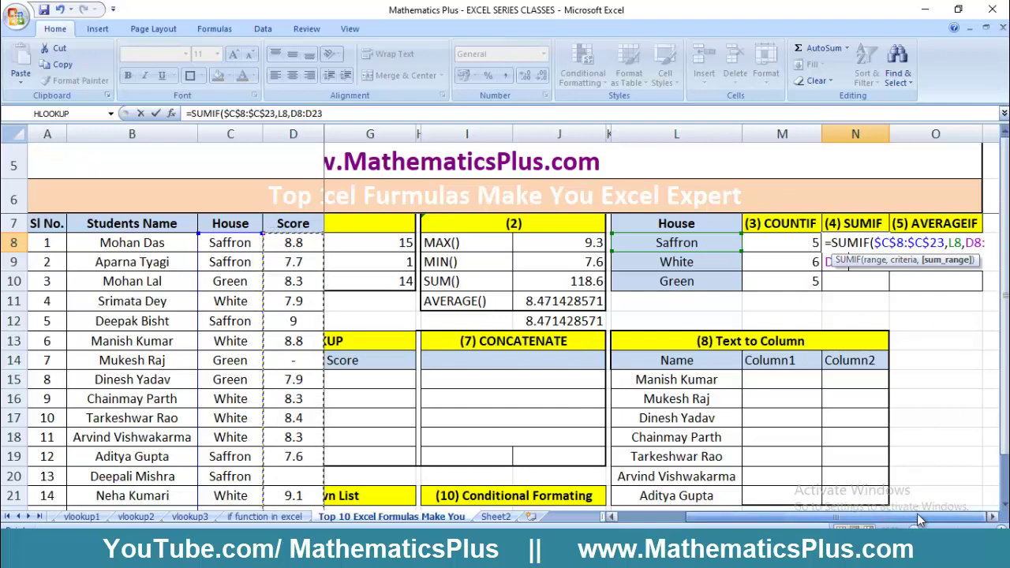
click(993, 517)
click(993, 518)
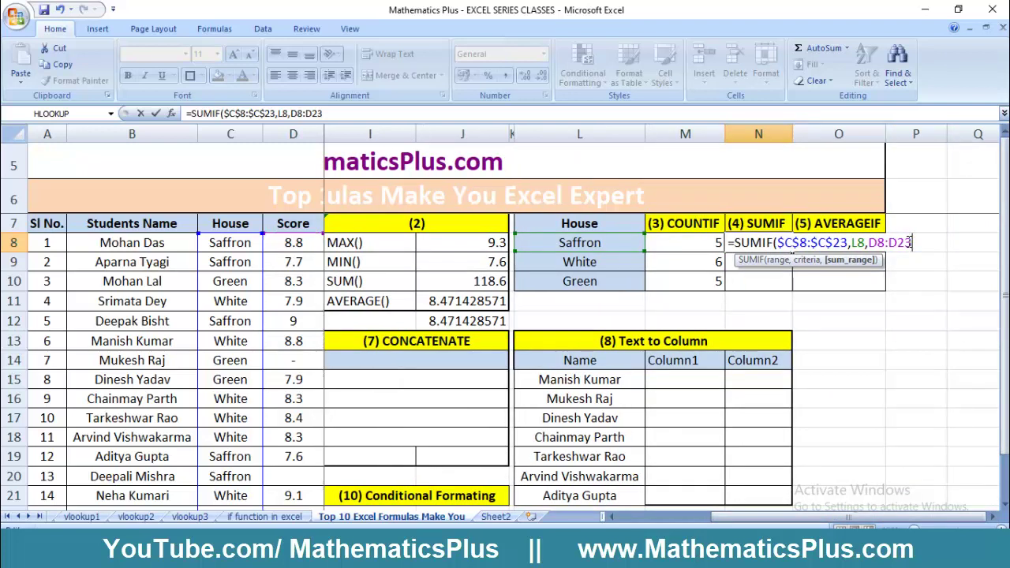
drag(869, 242, 911, 244)
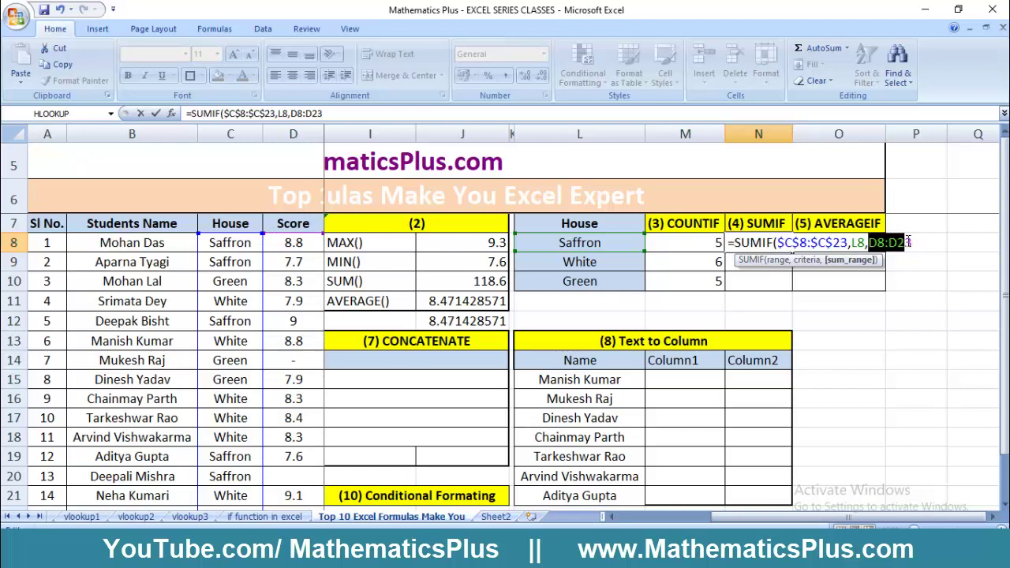
key(F4)
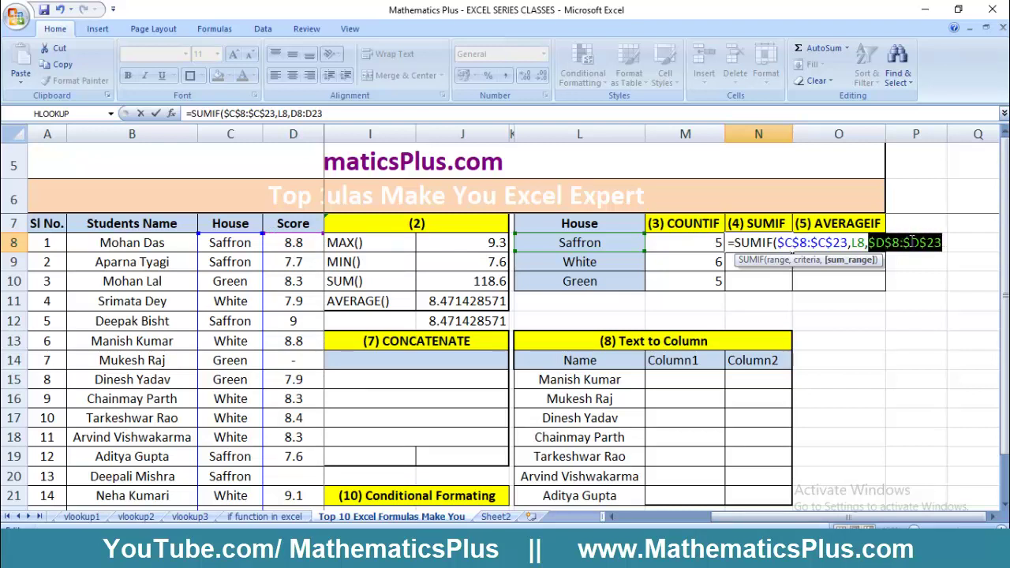
click(943, 242)
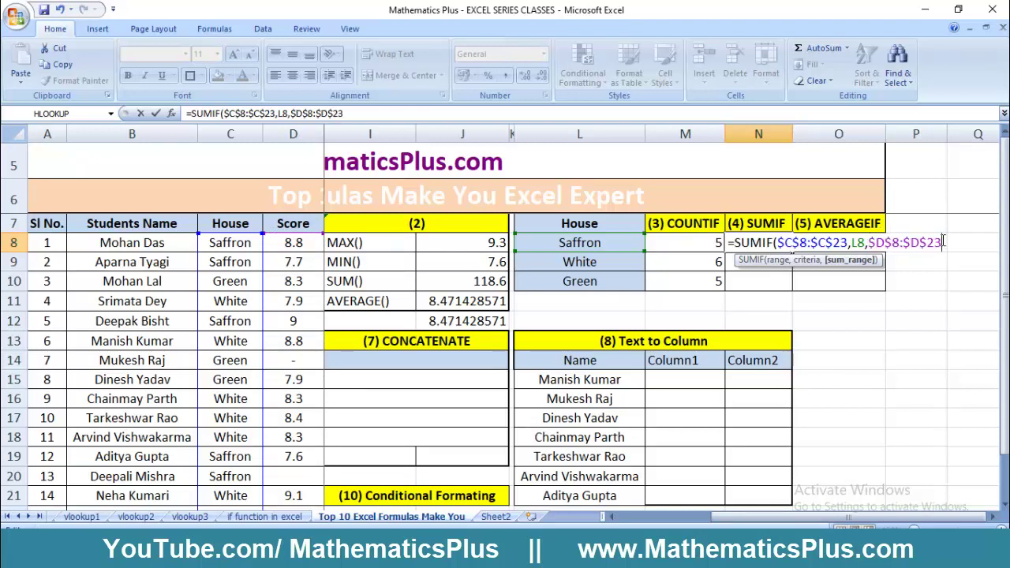
key(Return)
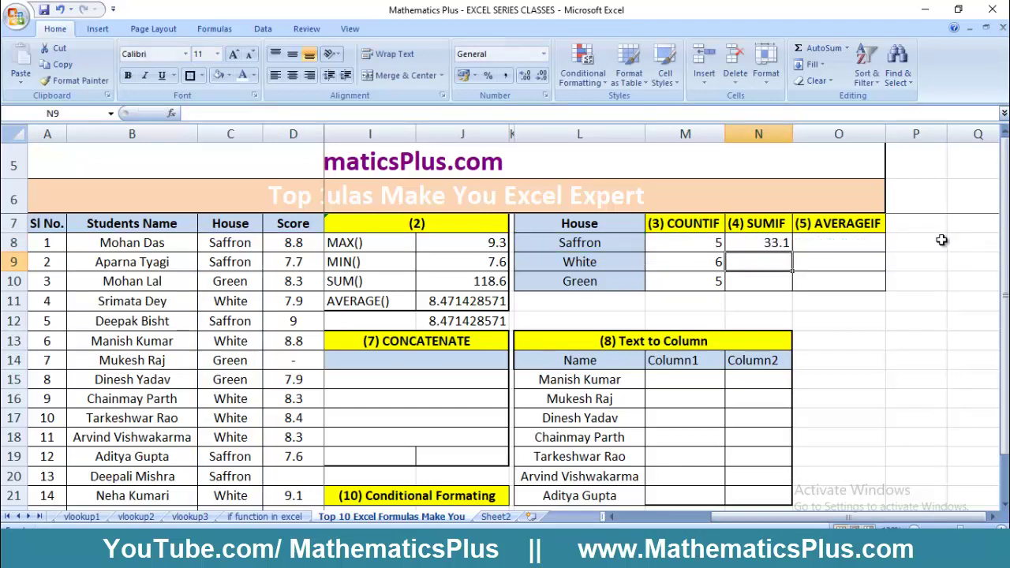
Step: Copy the SUMIF formula from N8 down to N10 for the White and Green houses
click(765, 243)
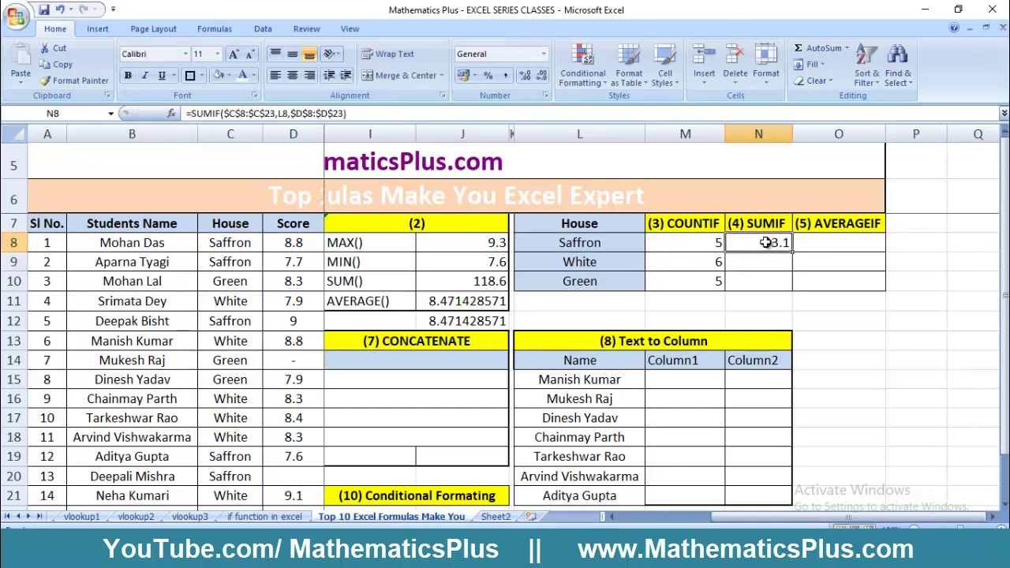
drag(594, 249, 594, 281)
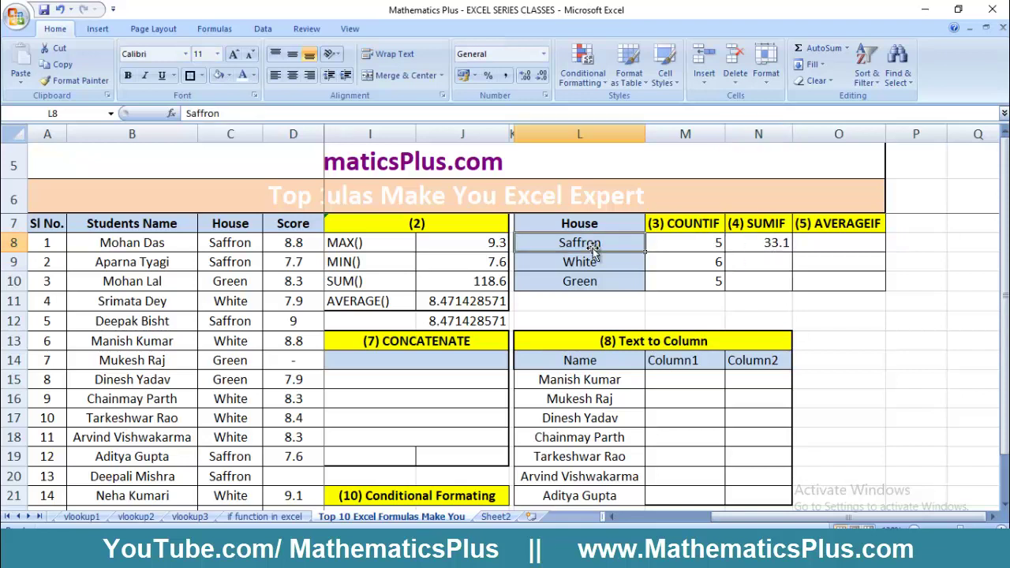
click(754, 241)
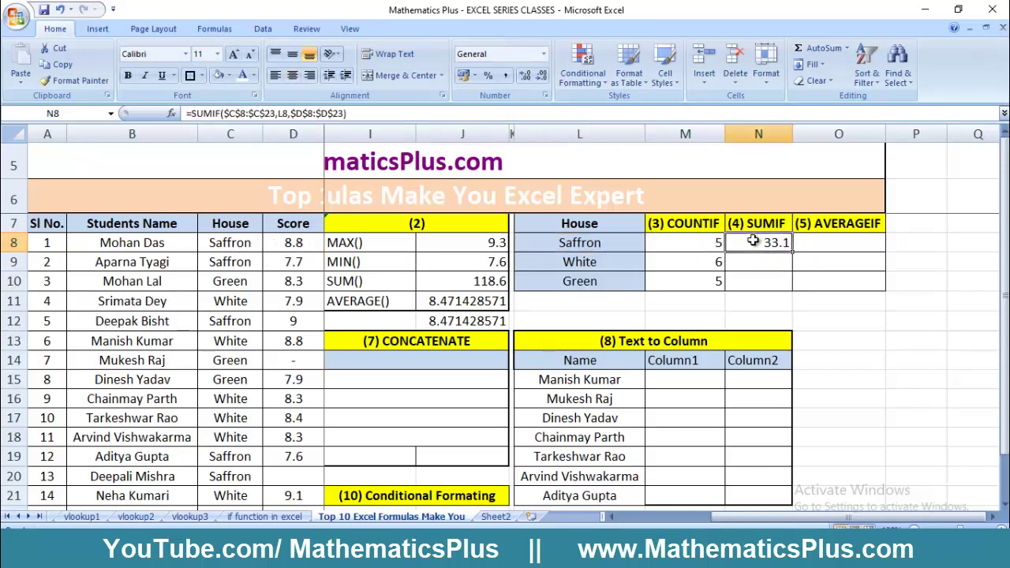
click(606, 267)
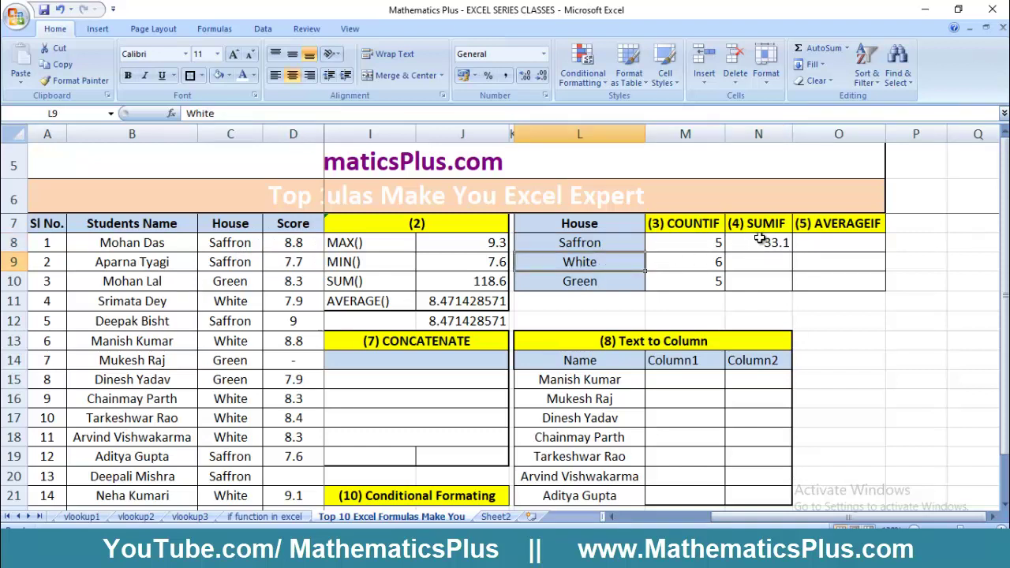
click(761, 241)
drag(793, 266, 792, 289)
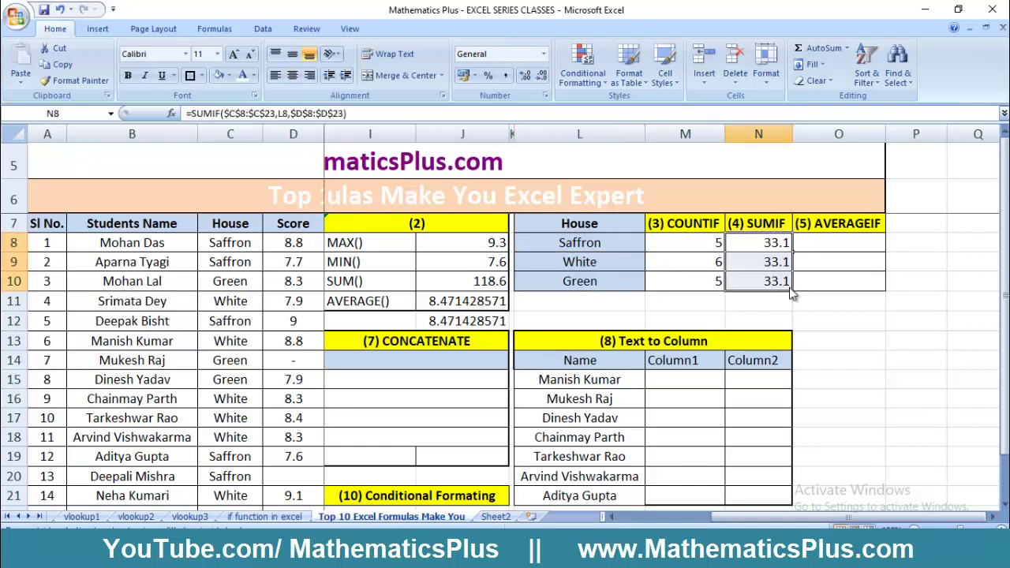
Step: Review the COUNTIF and SUMIF results of each house in M8:N10 and the AVERAGEIF column still to fill
click(774, 262)
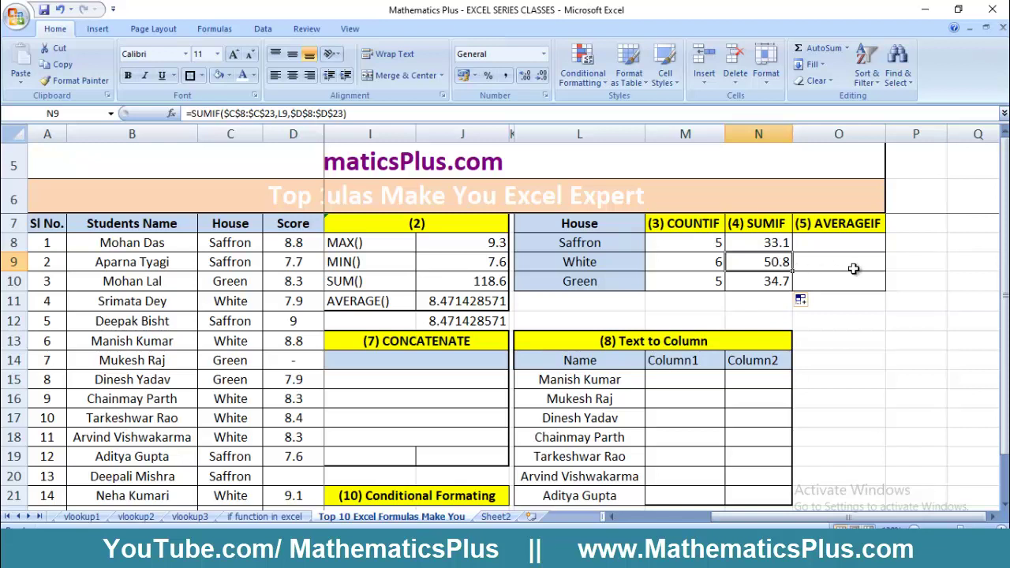
click(601, 284)
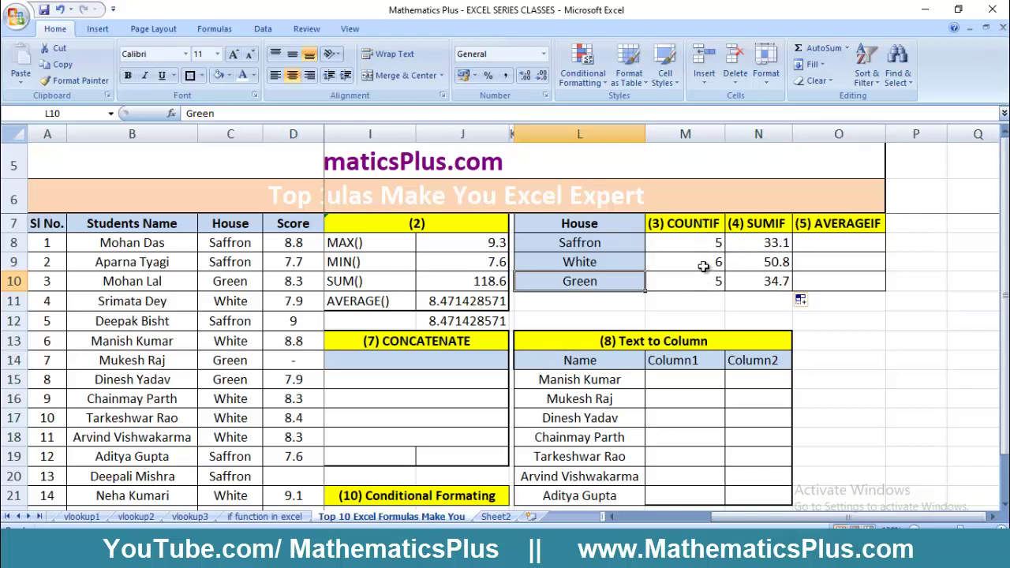
click(836, 259)
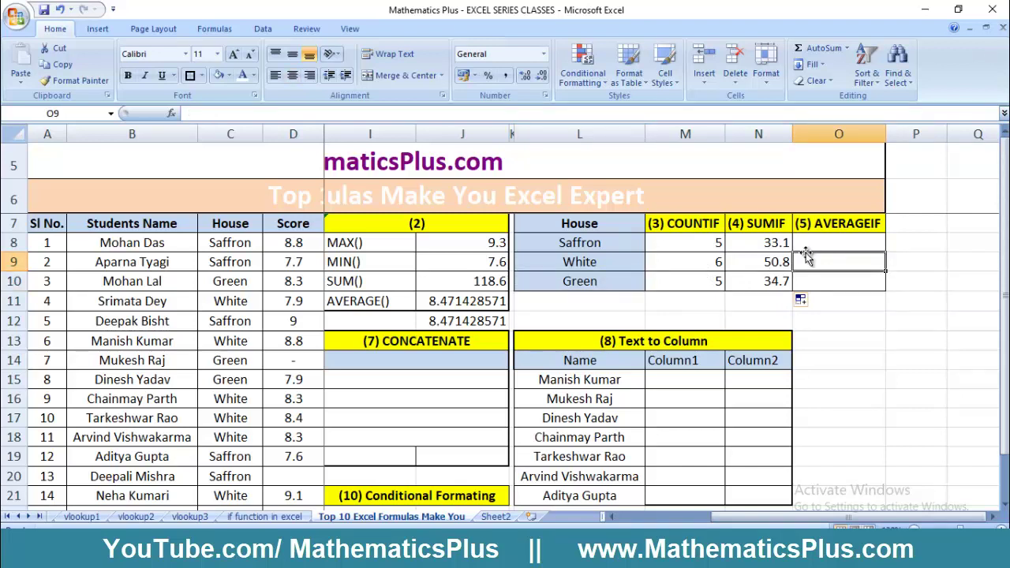
click(834, 225)
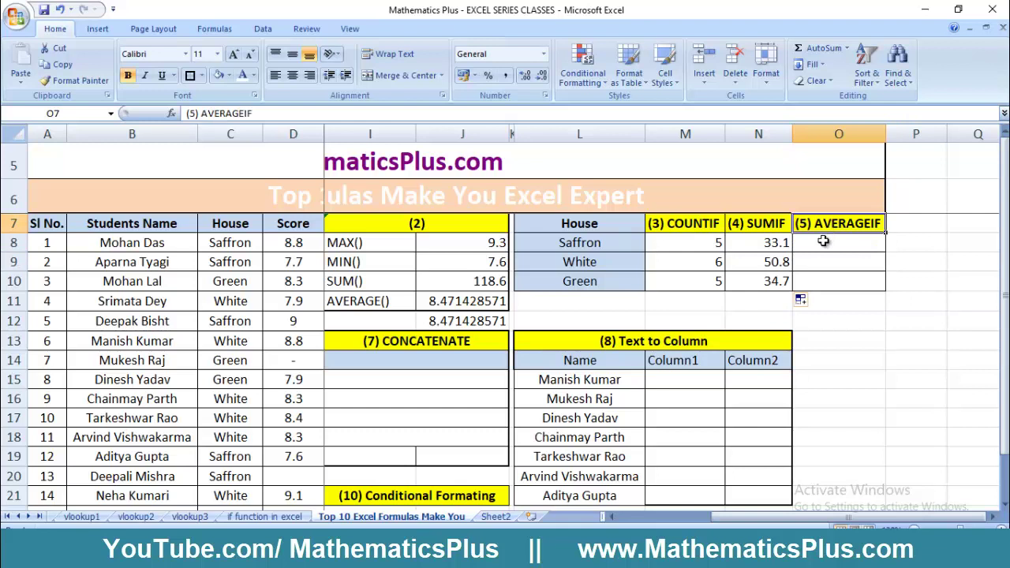
click(823, 241)
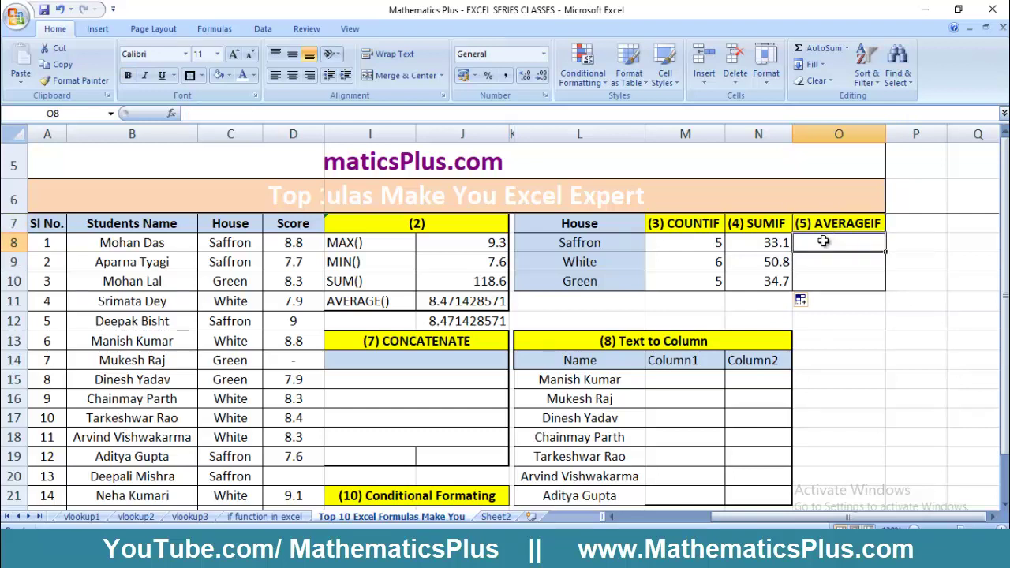
click(695, 242)
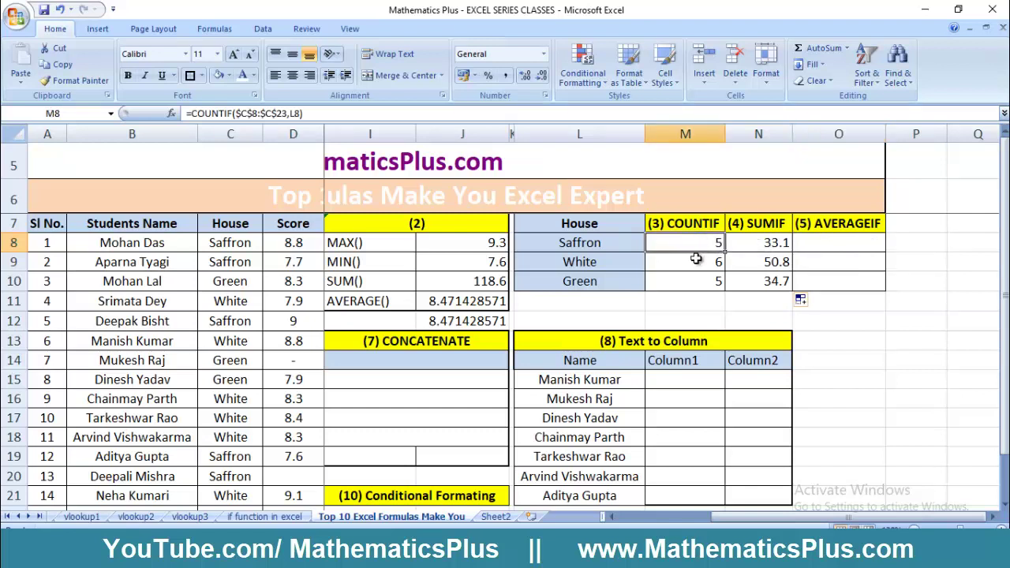
click(690, 282)
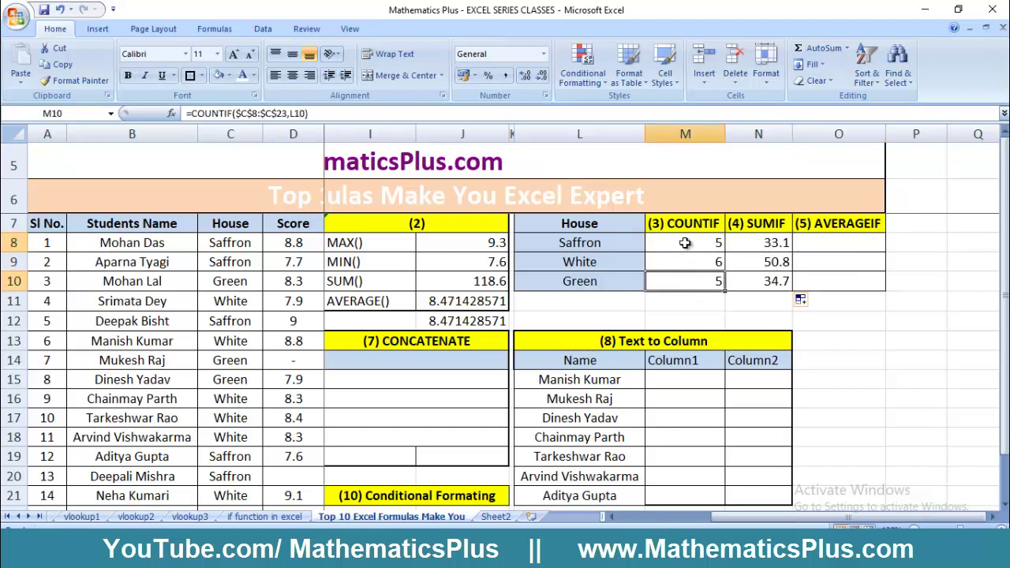
click(685, 251)
click(750, 247)
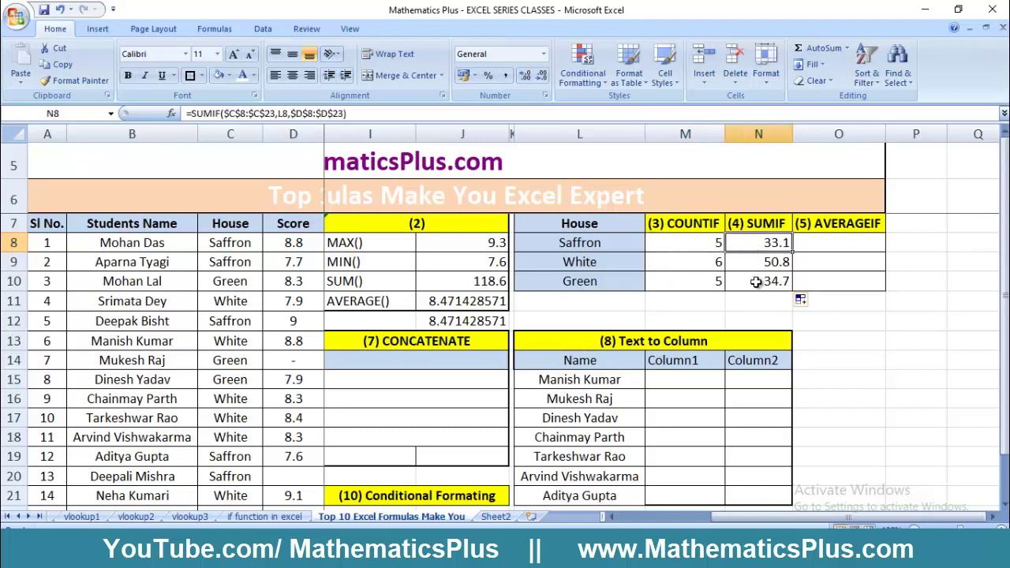
click(756, 282)
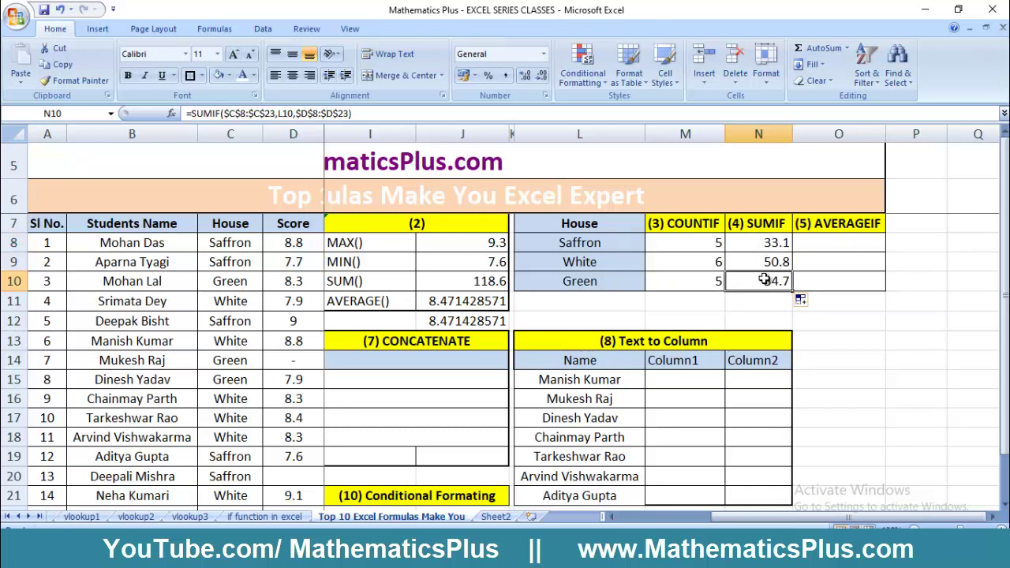
click(714, 262)
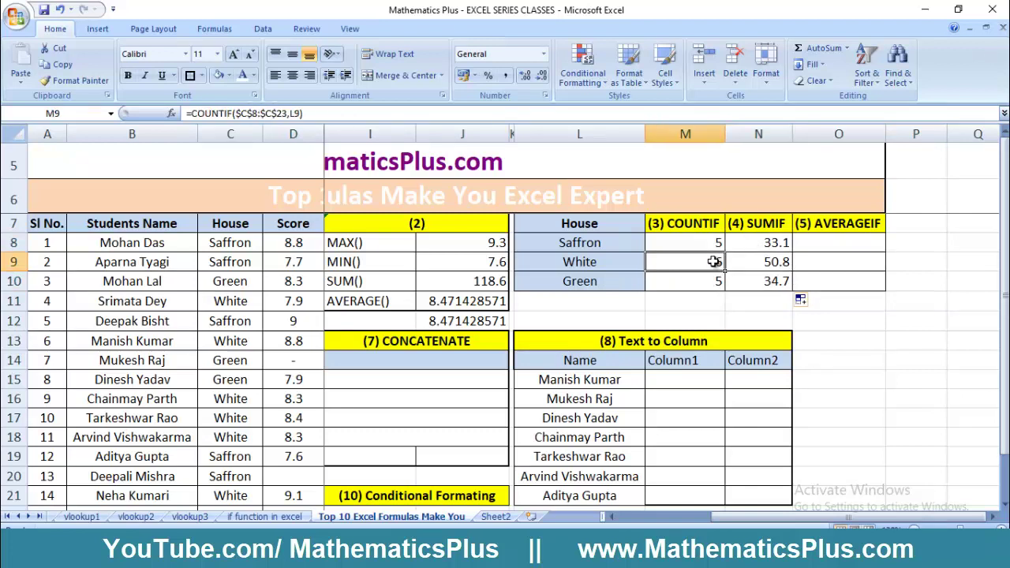
Step: Start an AVERAGEIF formula in O8 with the house column C8:C23 as its range
click(820, 242)
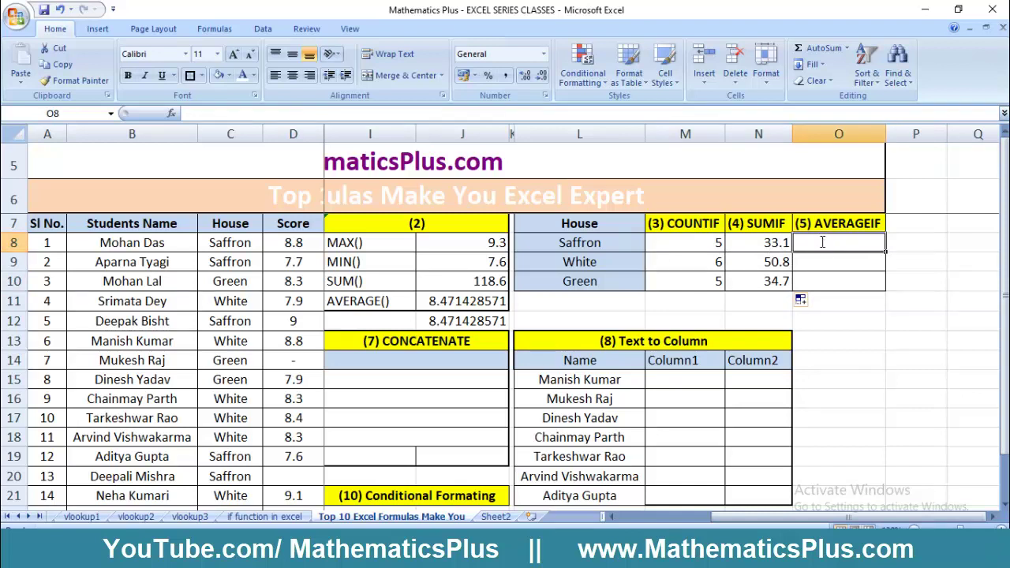
text(=avera)
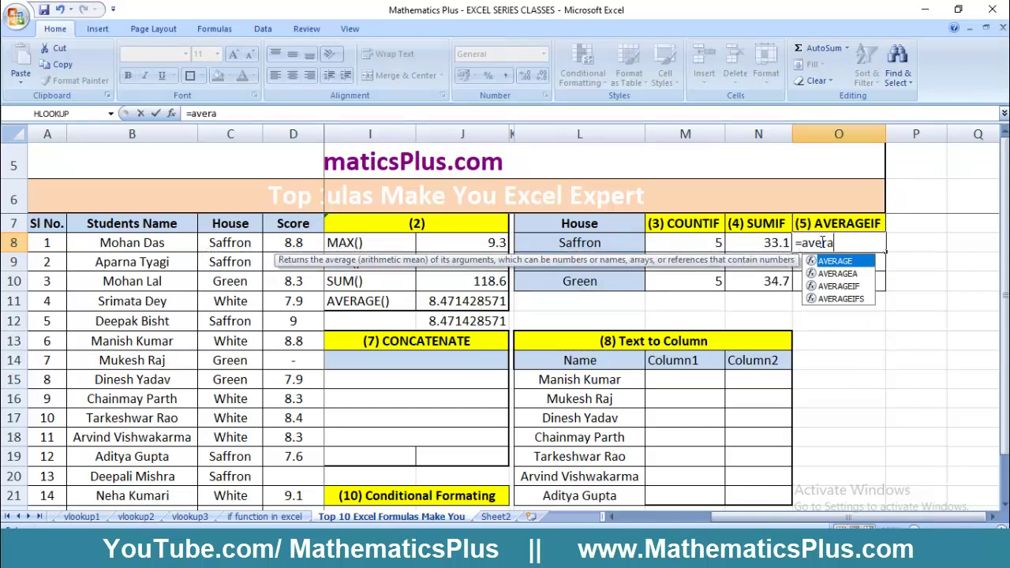
text(gei)
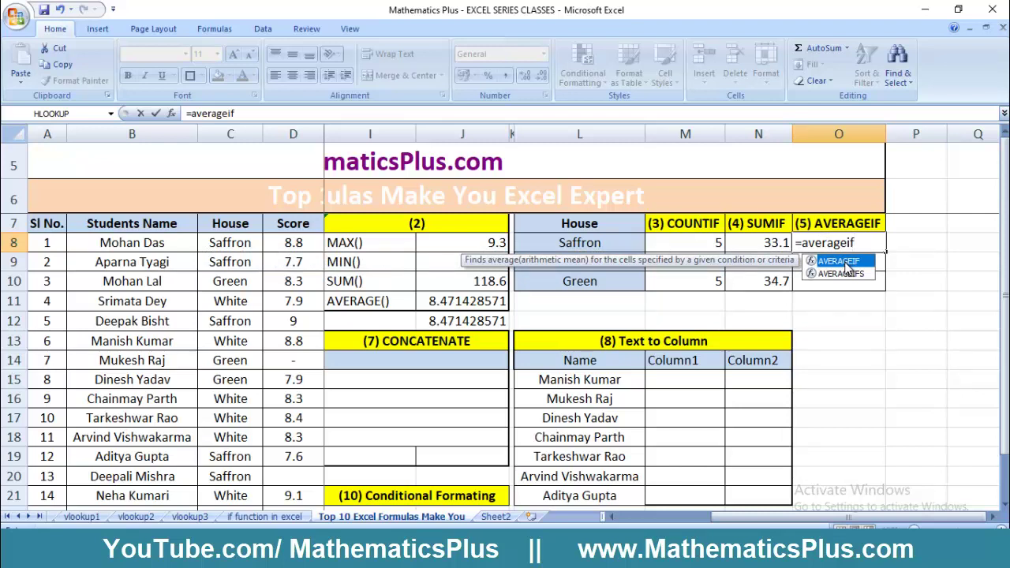
text(f)
double_click(847, 266)
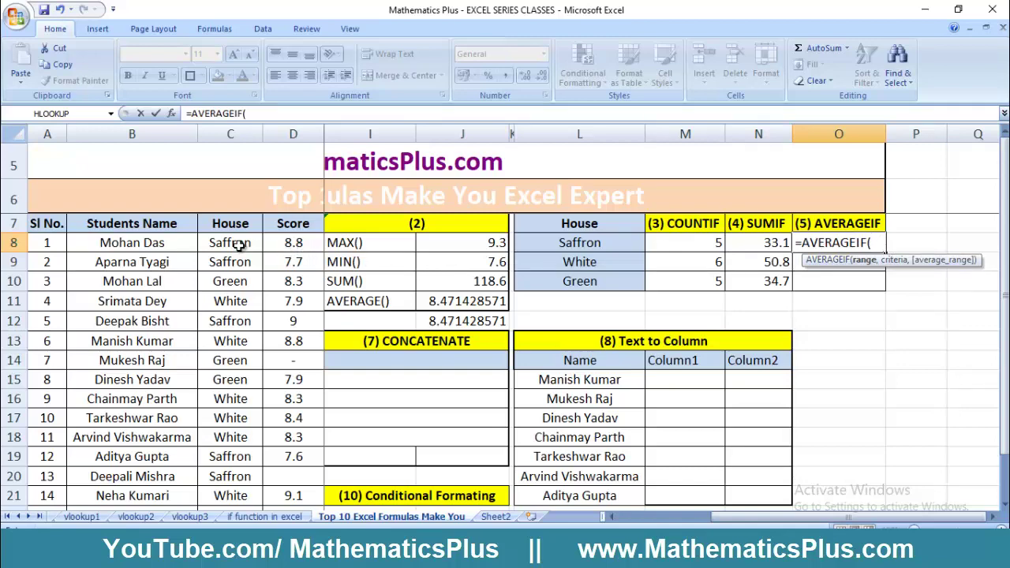
drag(237, 245, 229, 481)
text(,)
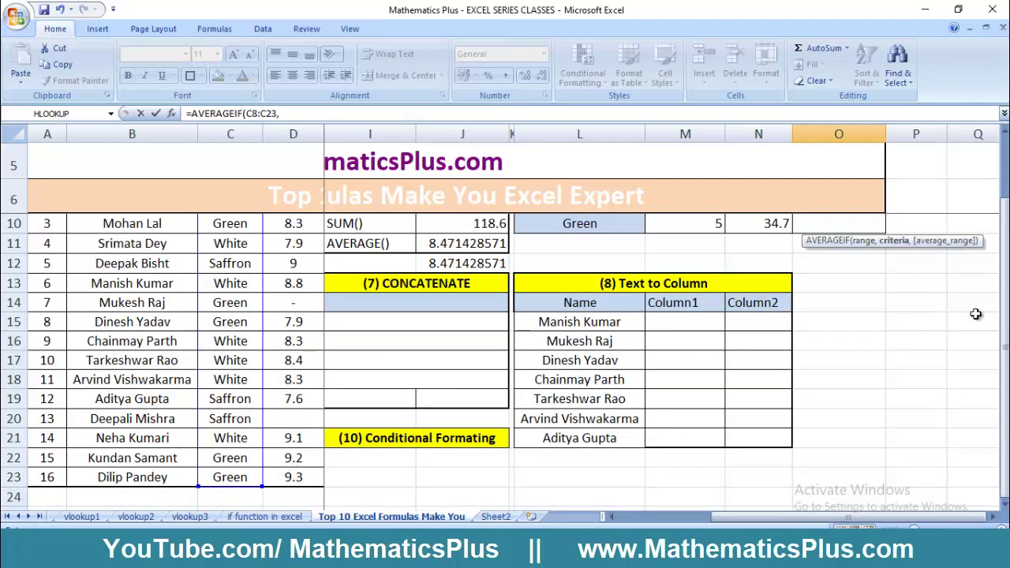
Step: Add L8 as the AVERAGEIF criterion and D8:D23 as the average range, and close the formula's parenthesis
drag(1002, 289, 1002, 281)
click(629, 248)
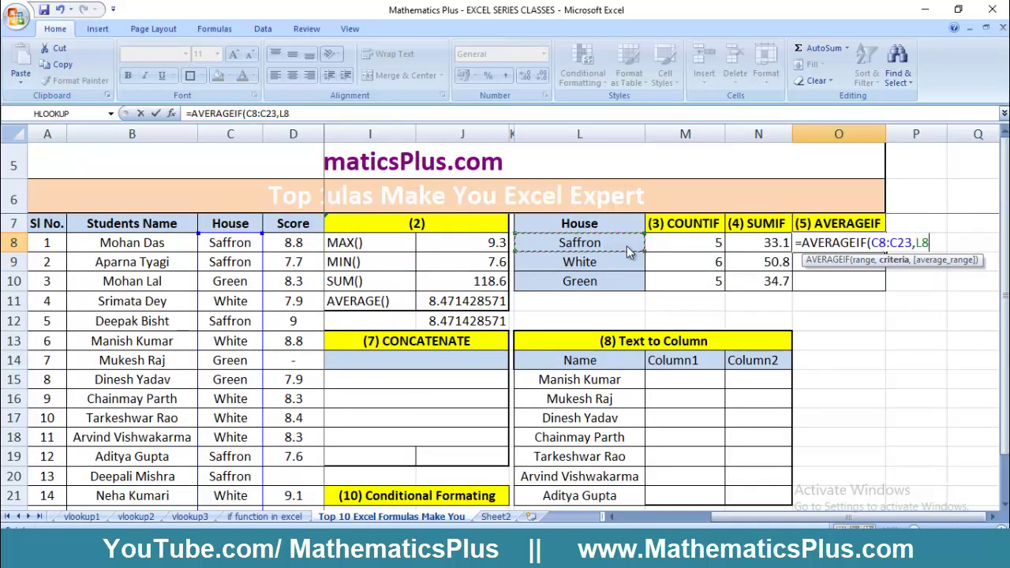
text(,)
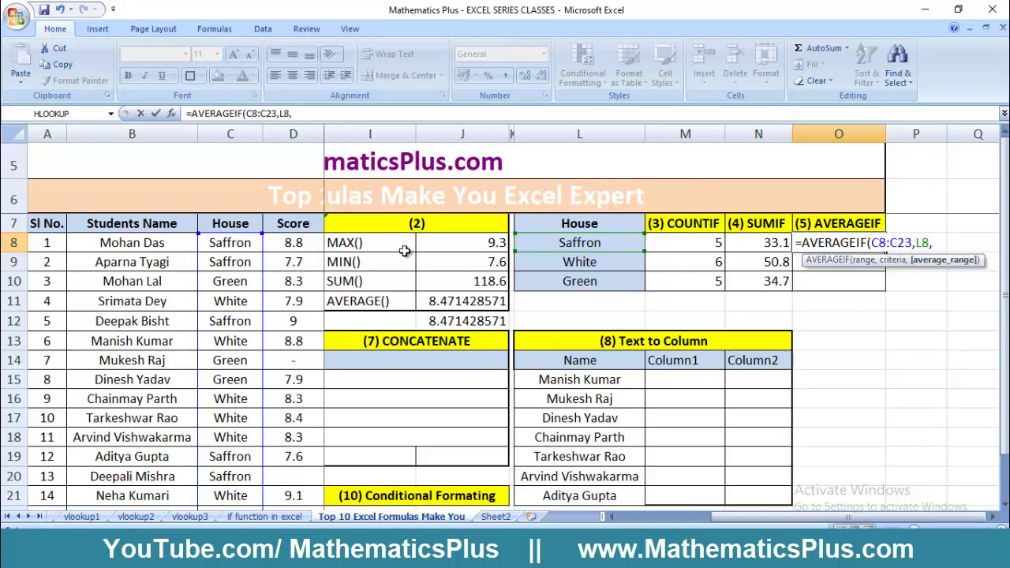
drag(302, 243, 293, 481)
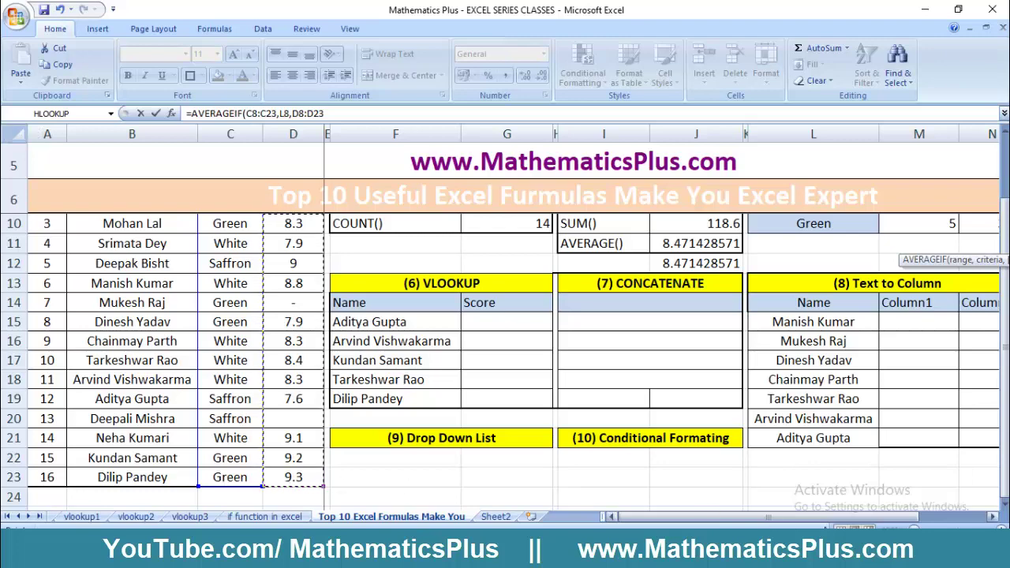
scroll(1003, 416, up, 1)
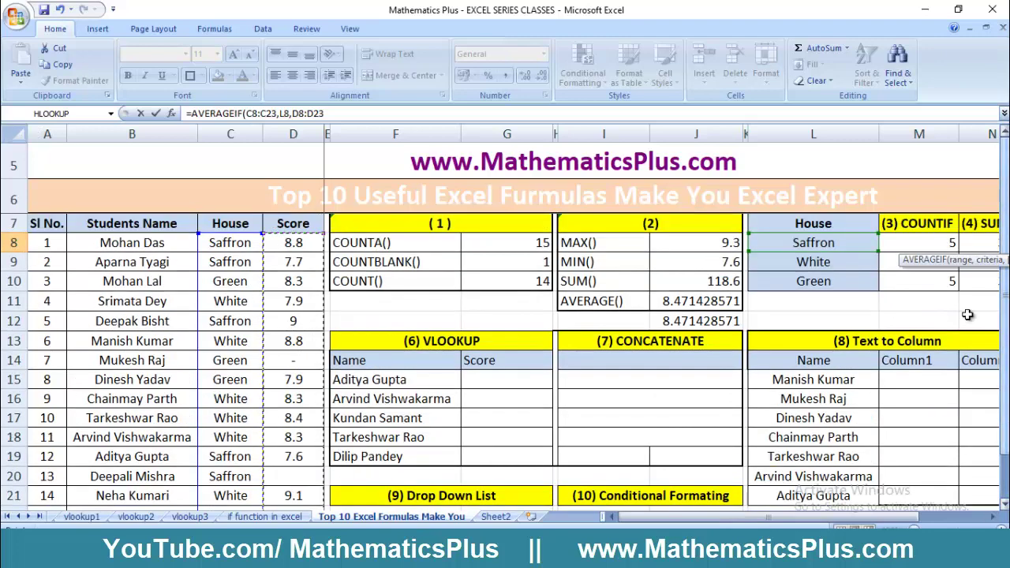
drag(809, 514, 918, 496)
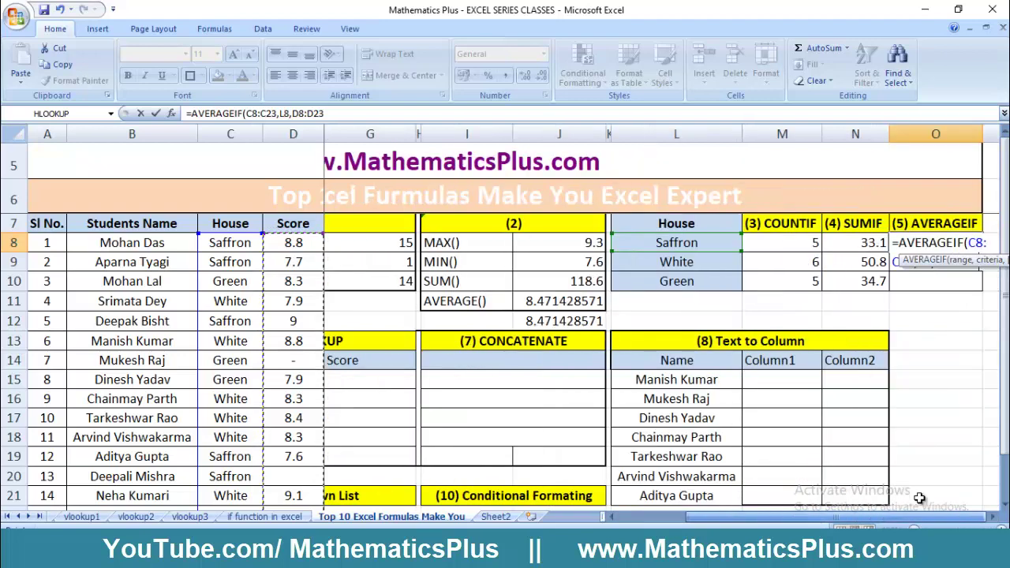
click(992, 516)
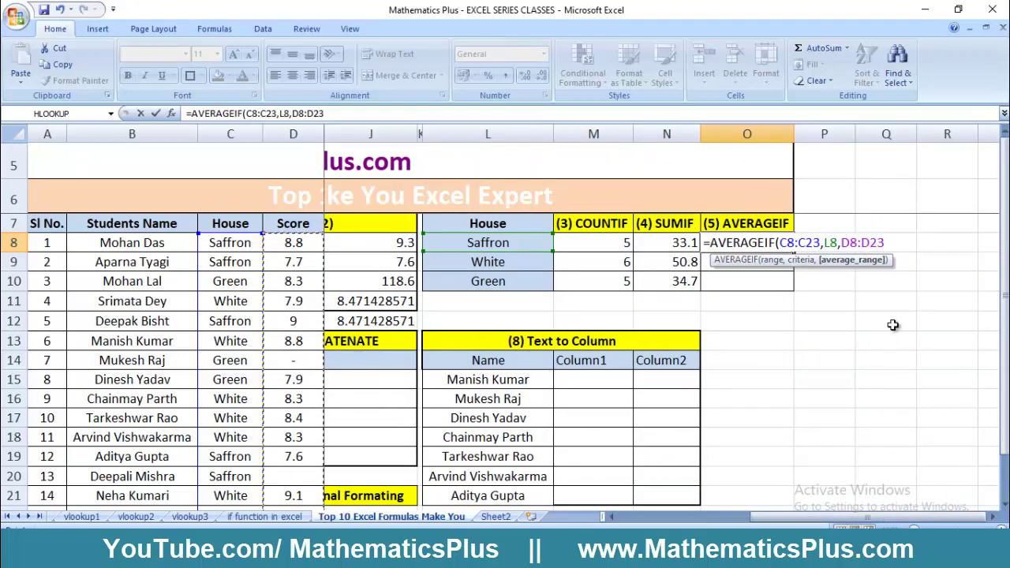
text())
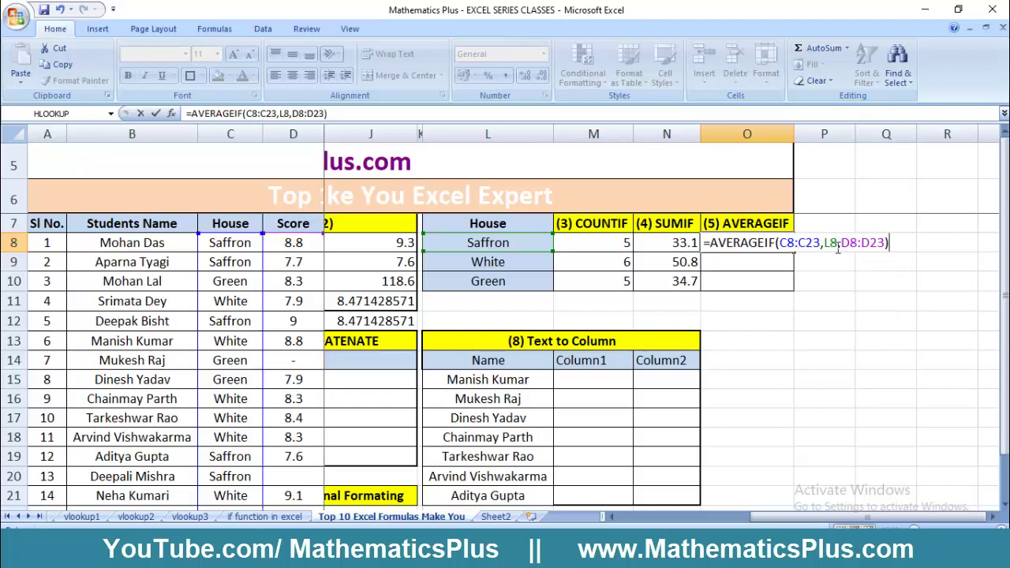
Step: Make the ranges C8:C23 and D8:D23 absolute in the AVERAGEIF formula in O8 and enter the formula
drag(781, 245, 814, 243)
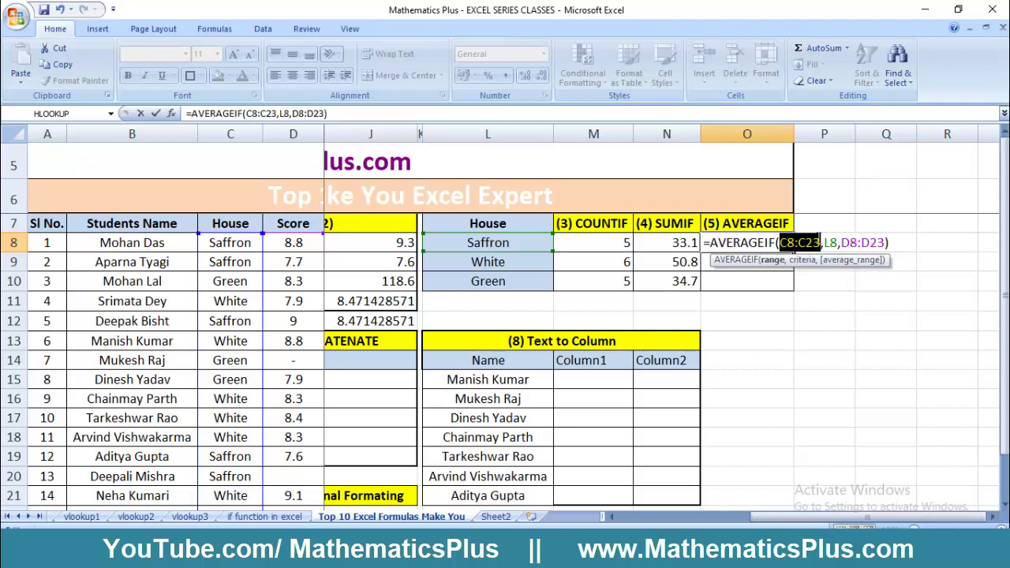
key(F4)
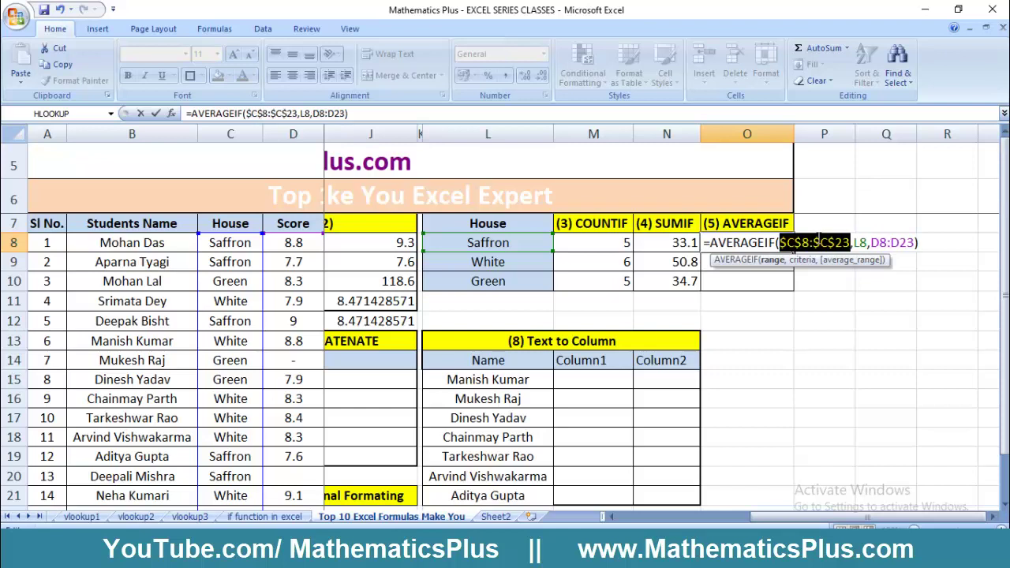
click(876, 241)
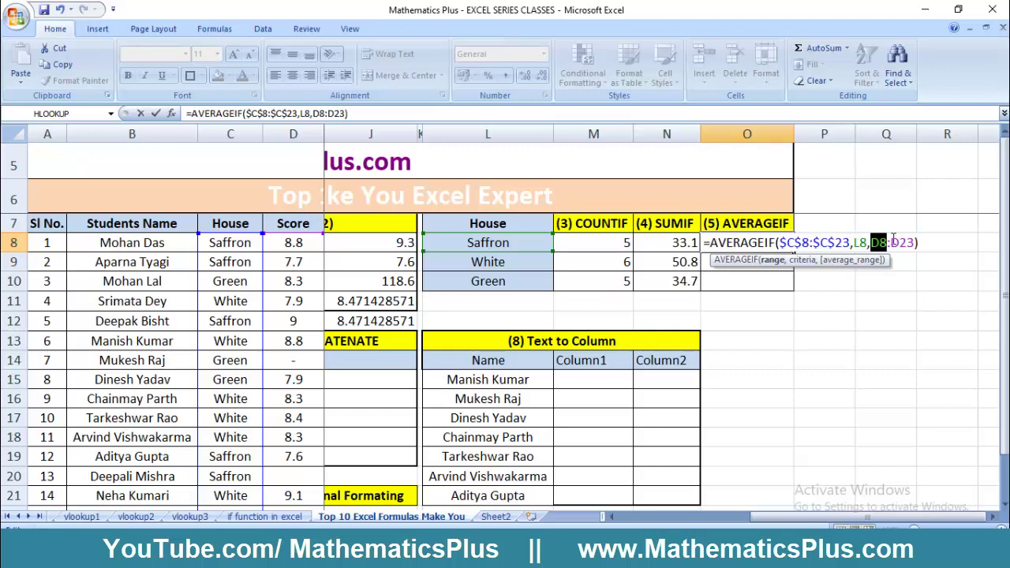
drag(894, 240, 912, 240)
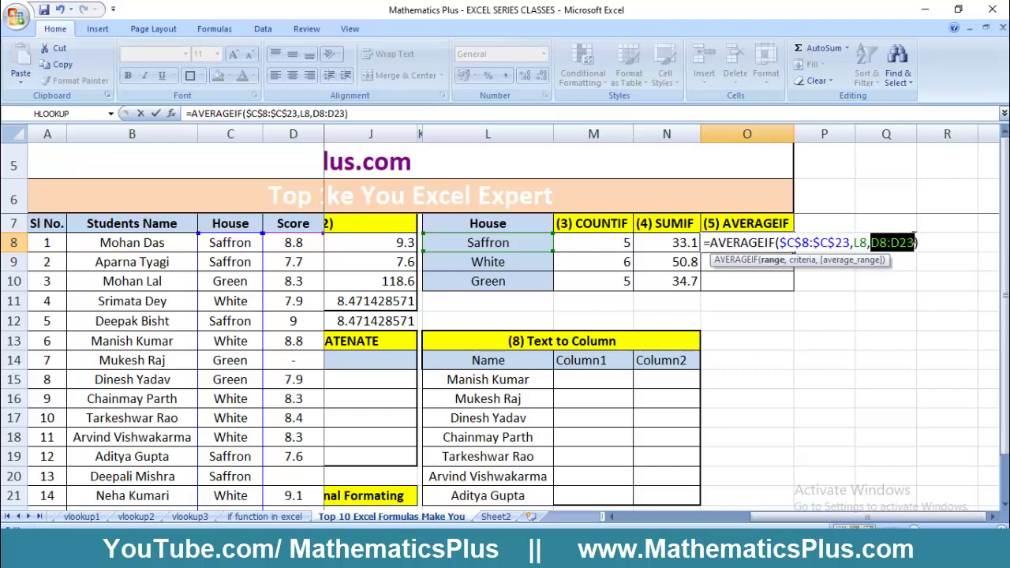
key(F4)
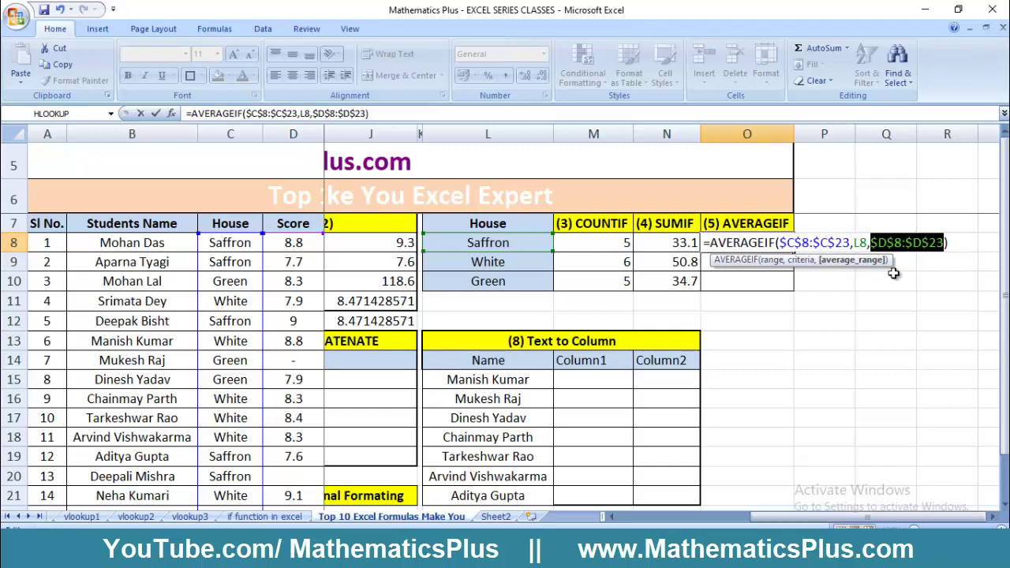
key(Return)
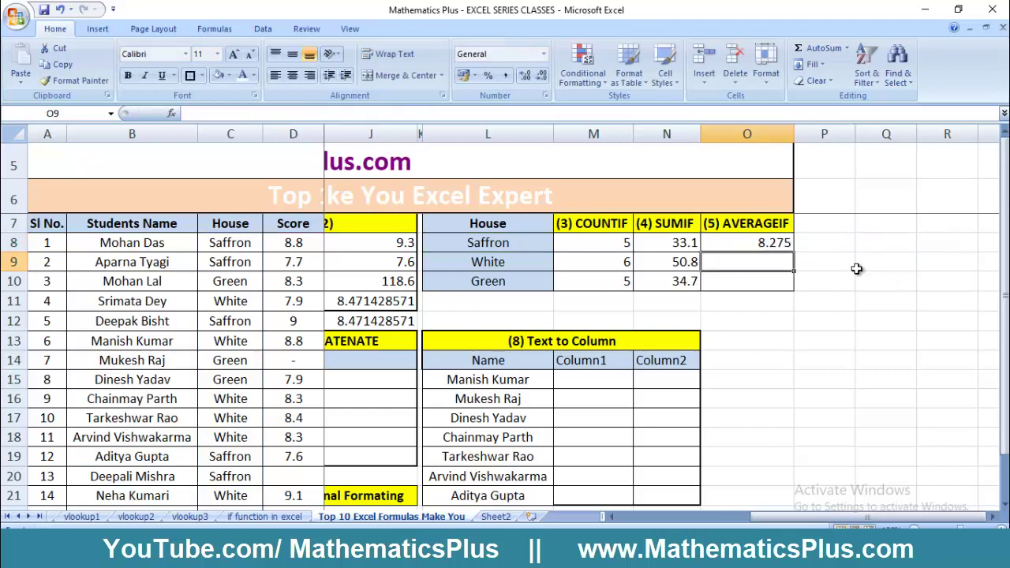
Step: Copy the AVERAGEIF formula from O8 down to O10 for the White and Green houses
click(784, 245)
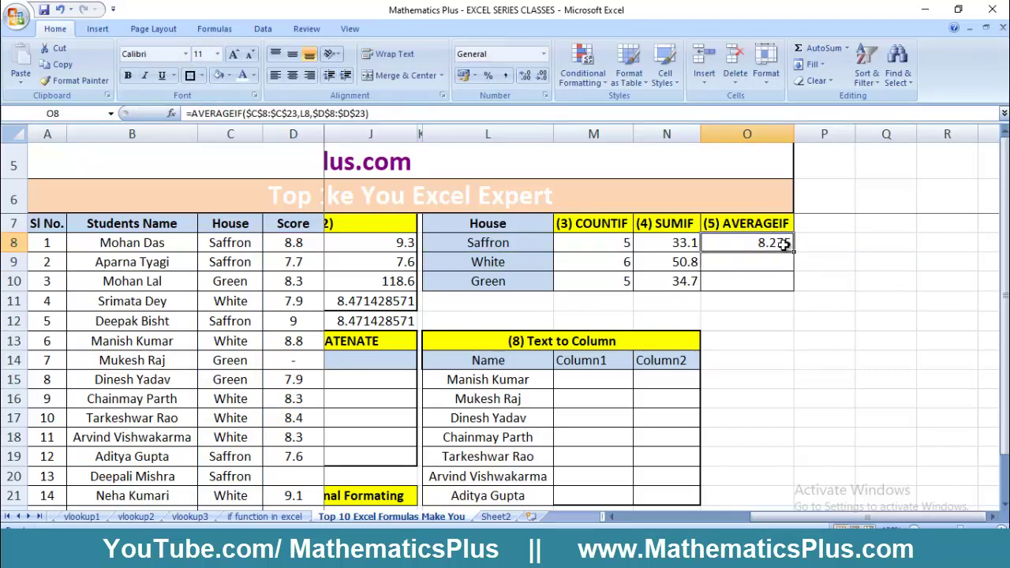
click(506, 244)
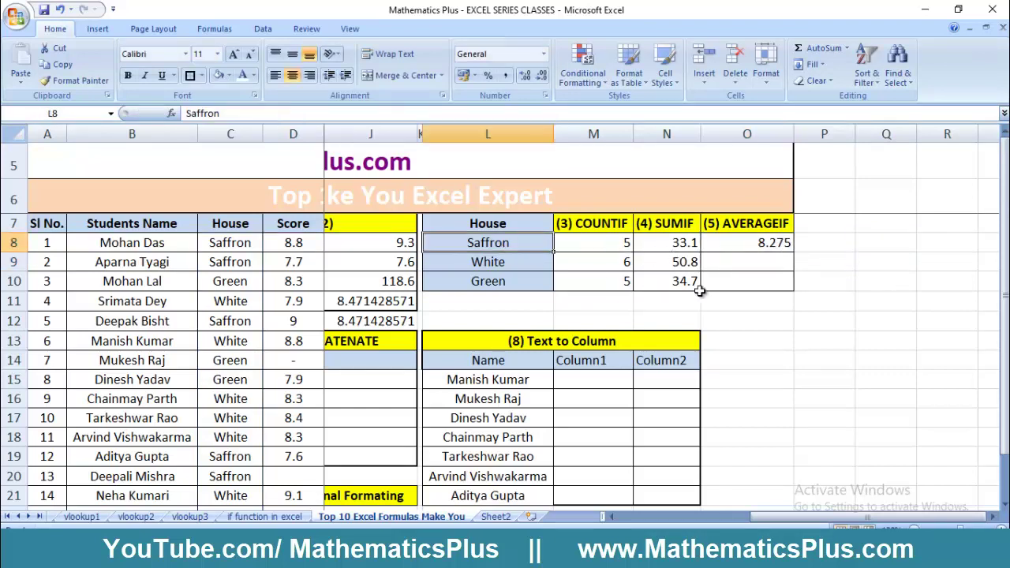
click(771, 247)
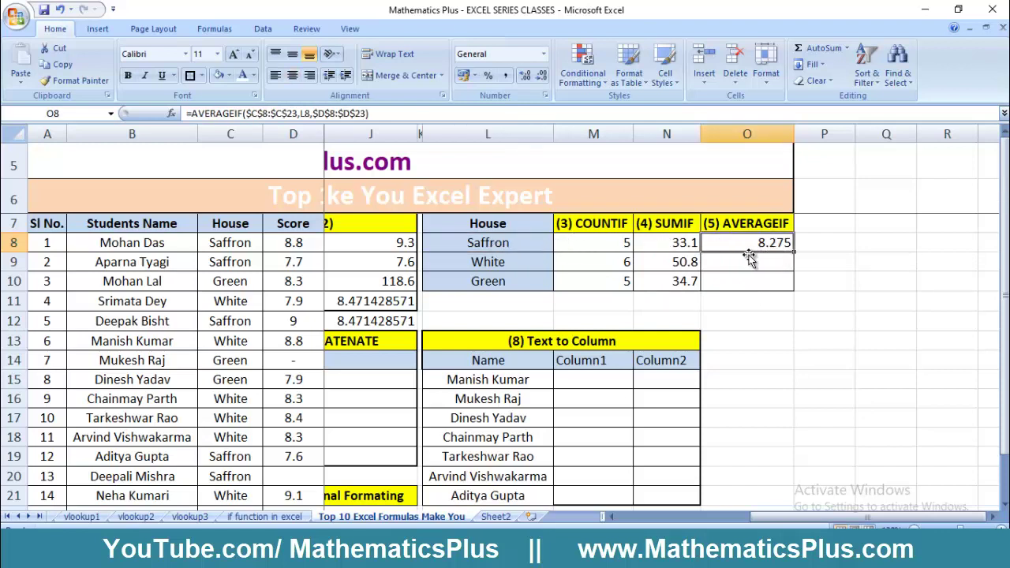
drag(793, 258, 794, 287)
Step: Reduce the White house average in O9 to three decimal places
click(779, 265)
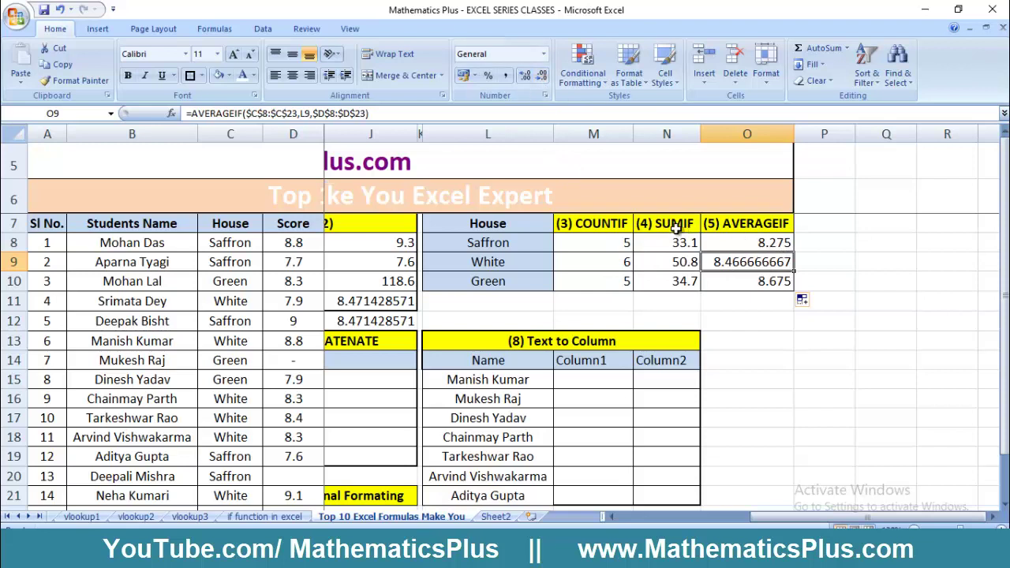
click(541, 77)
click(542, 77)
click(541, 77)
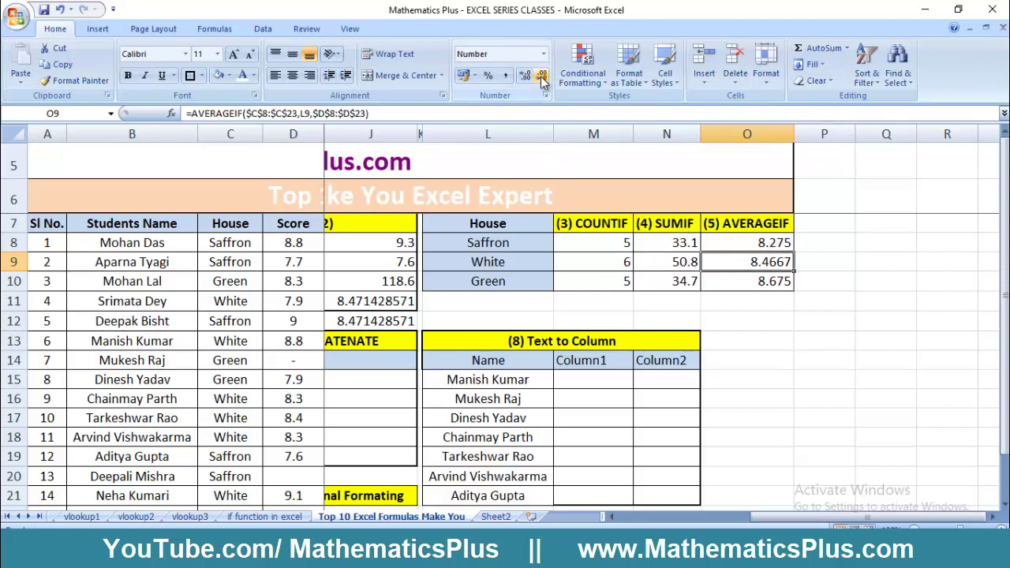
click(541, 77)
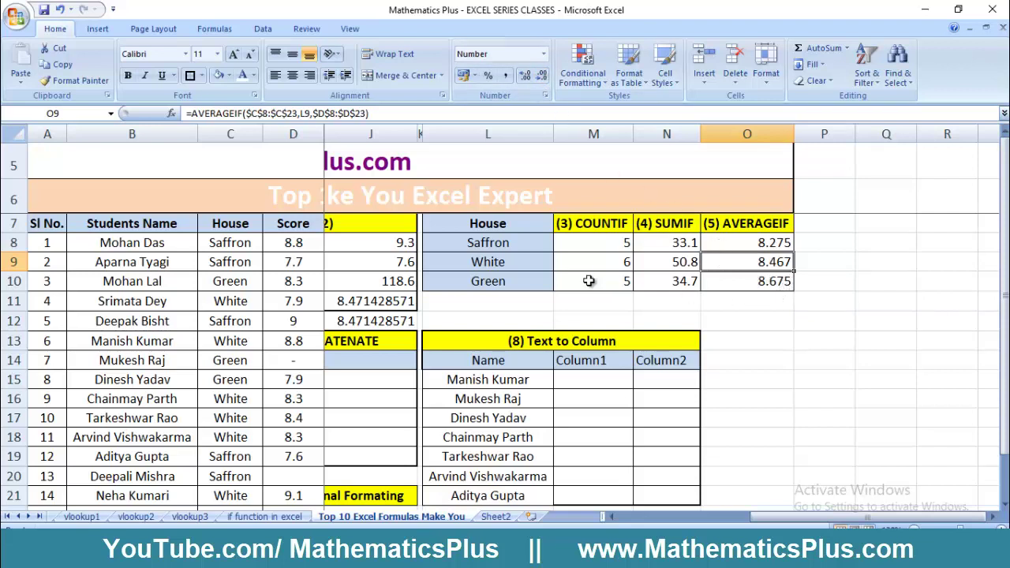
click(539, 282)
click(745, 282)
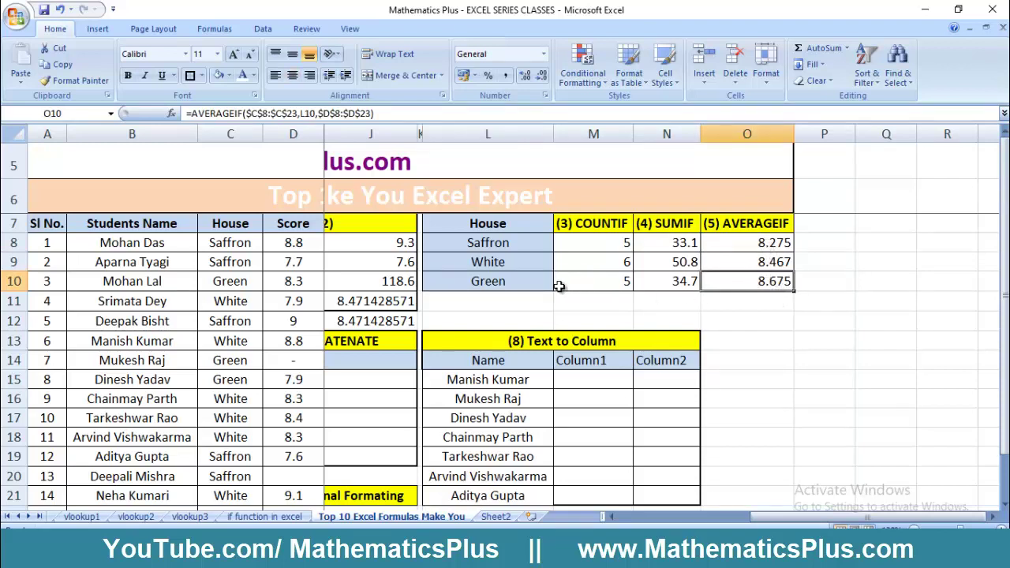
click(518, 280)
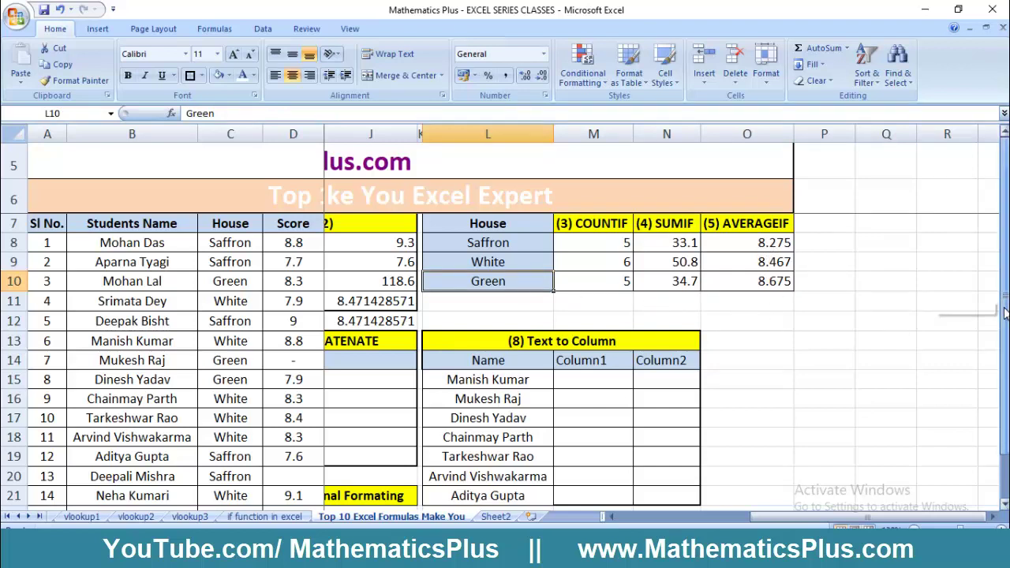
click(511, 245)
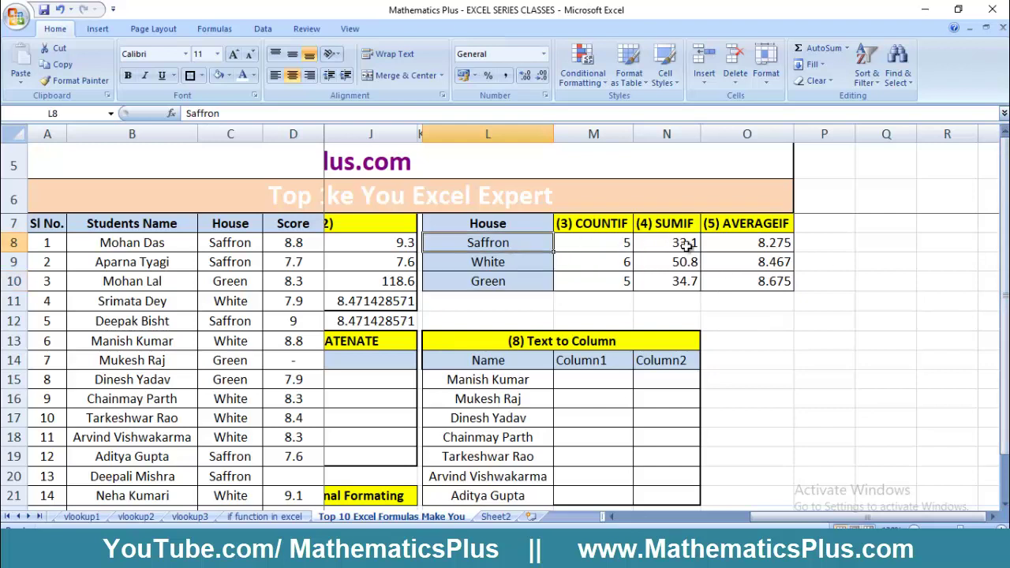
click(740, 246)
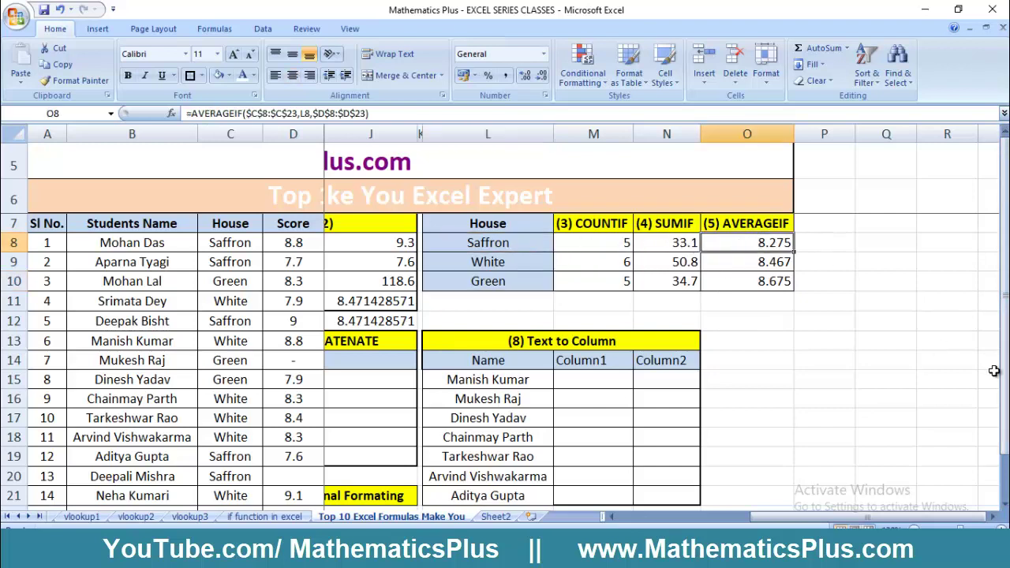
Step: Start a VLOOKUP formula in G15, the first Score cell of the VLOOKUP table, with F15 as the lookup value
scroll(996, 372, down, 1)
drag(845, 520, 699, 522)
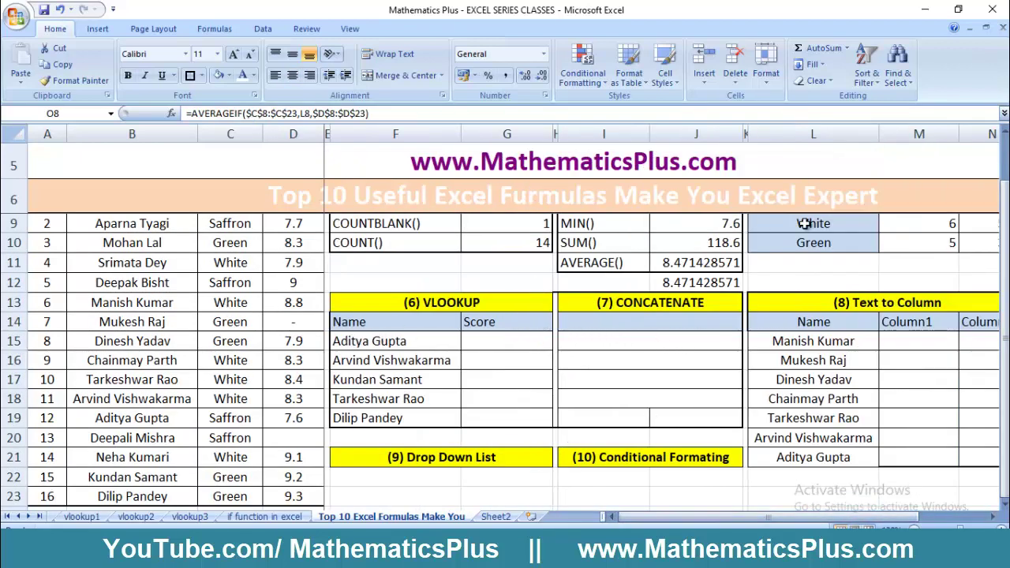
scroll(947, 237, up, 1)
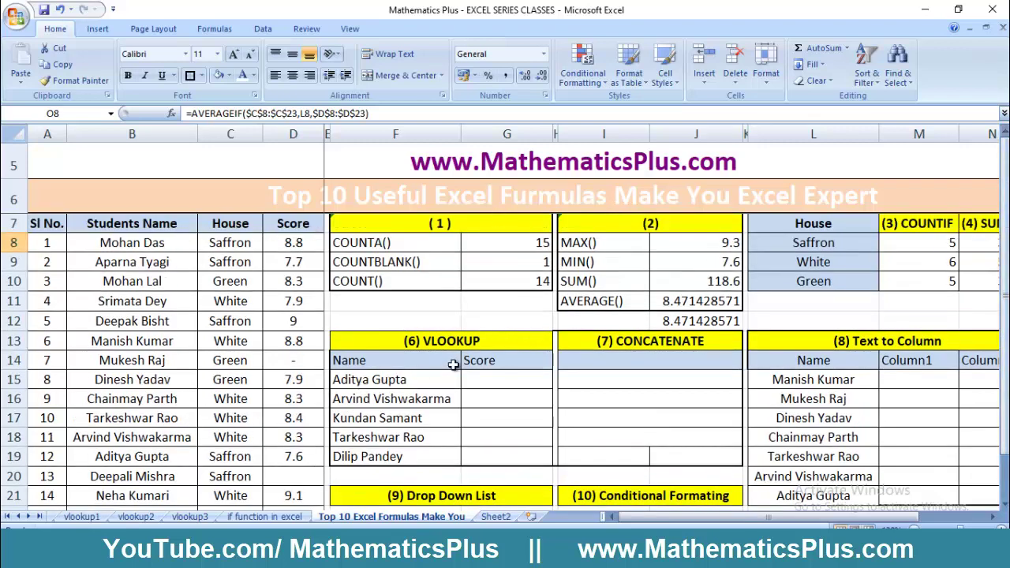
drag(420, 381, 415, 457)
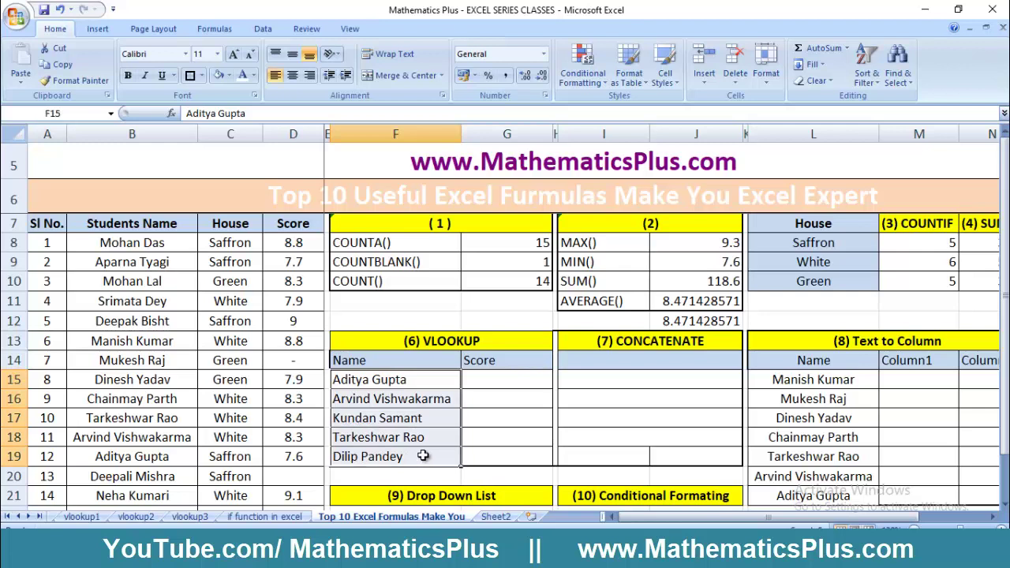
click(489, 384)
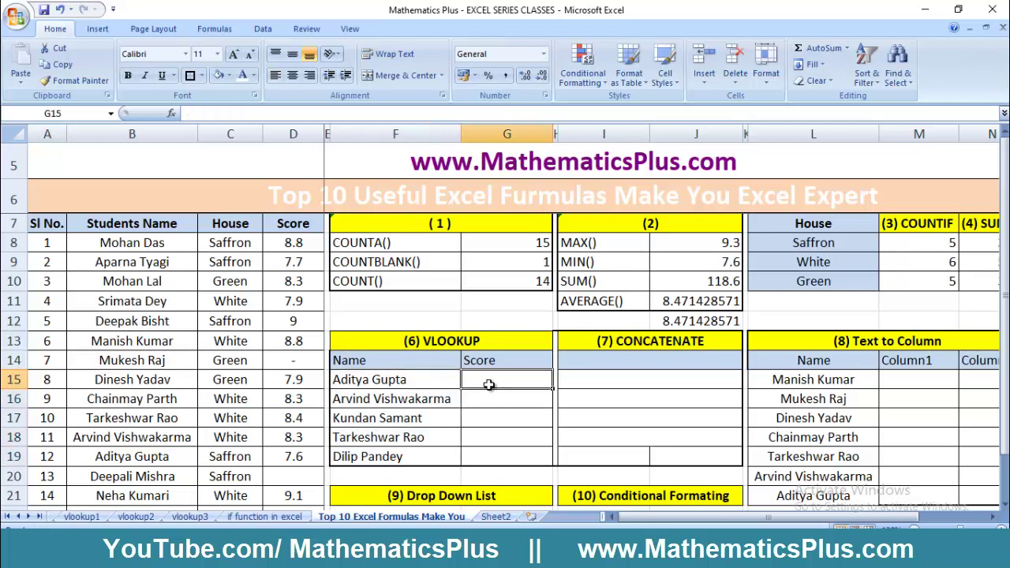
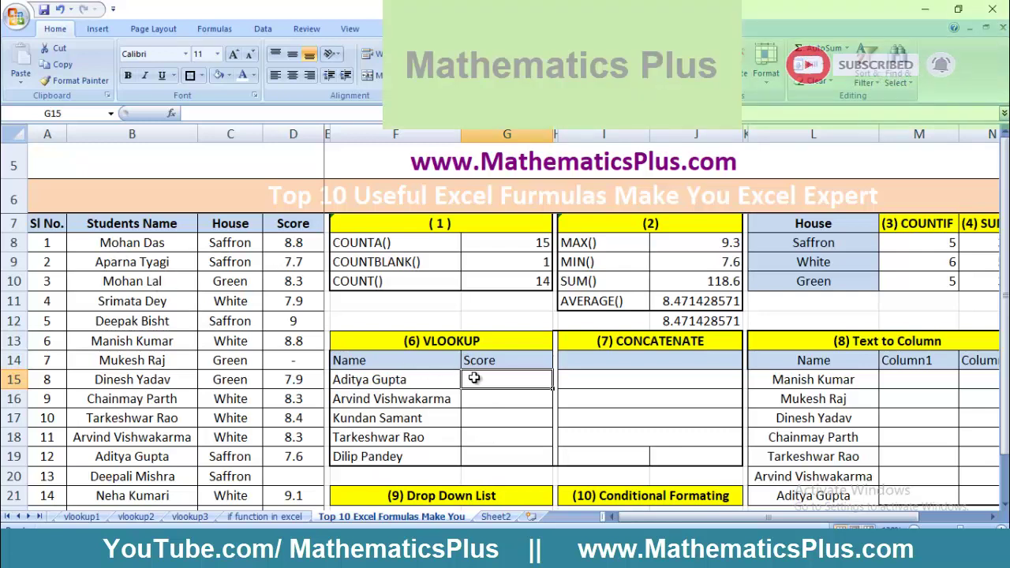
text(=vlookup)
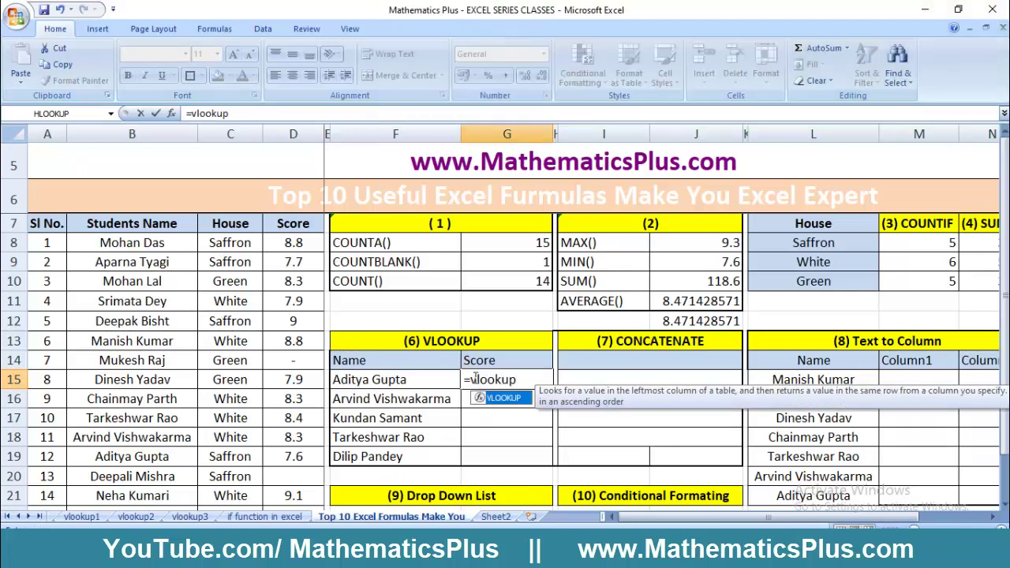
double_click(498, 399)
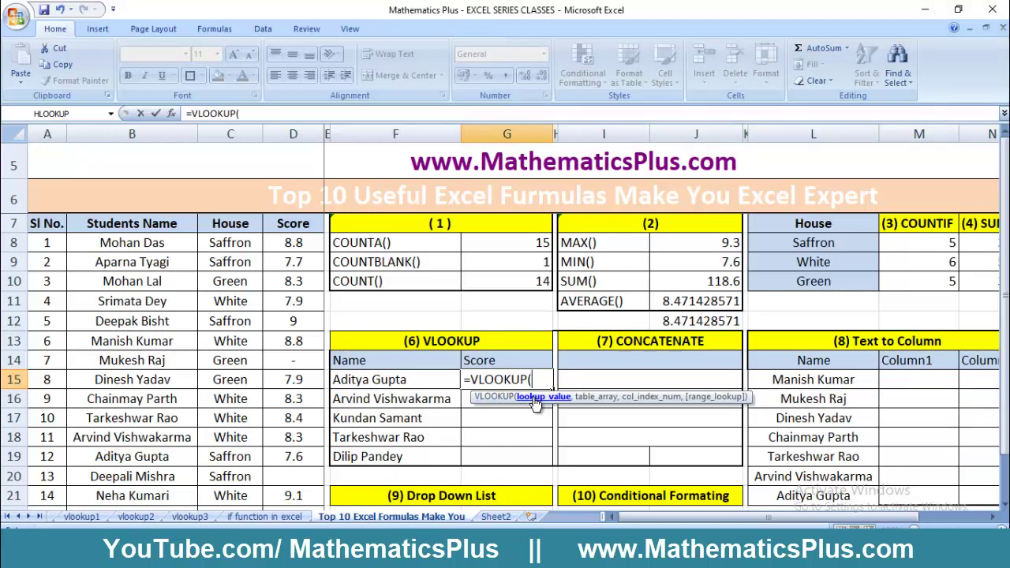
click(386, 380)
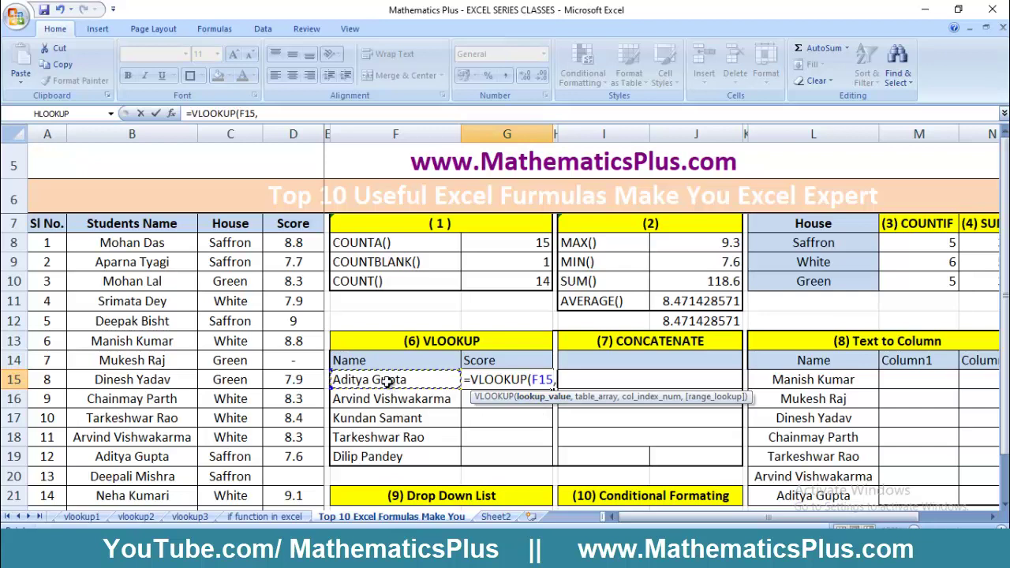
text(,)
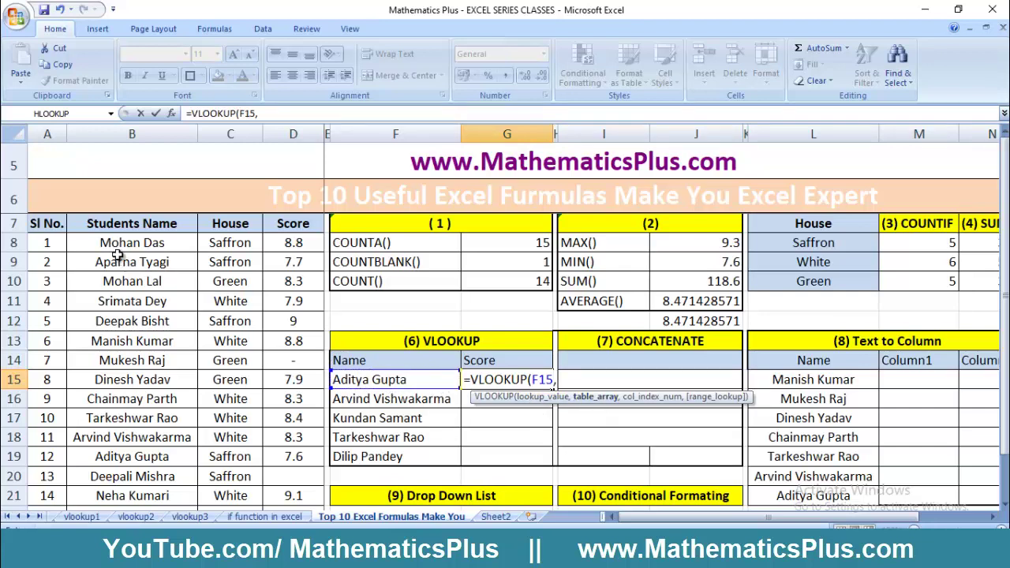
Step: Complete the VLOOKUP arguments with table array B8:D23, column index 3 and range lookup 0
drag(117, 244, 274, 481)
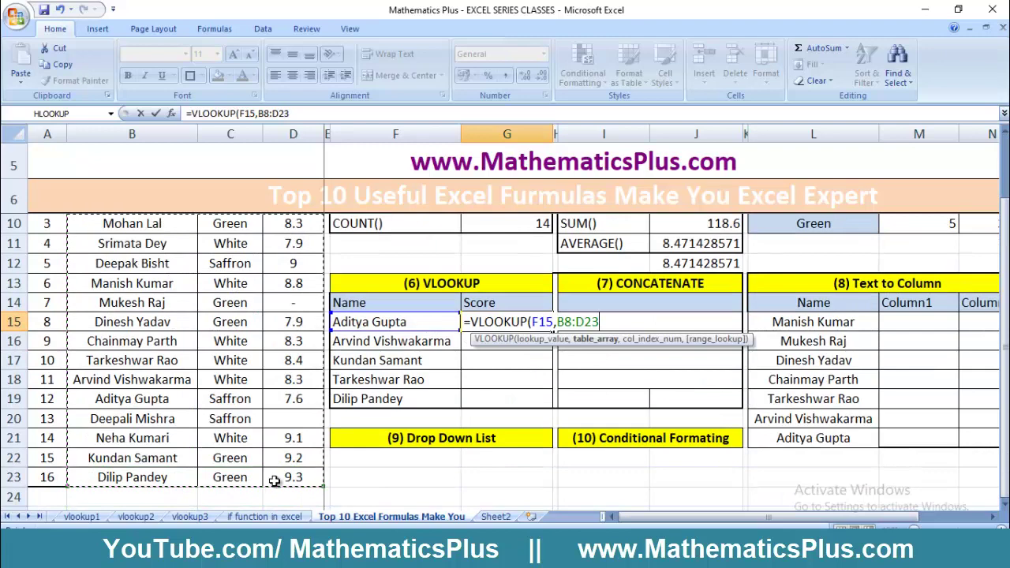
text(,)
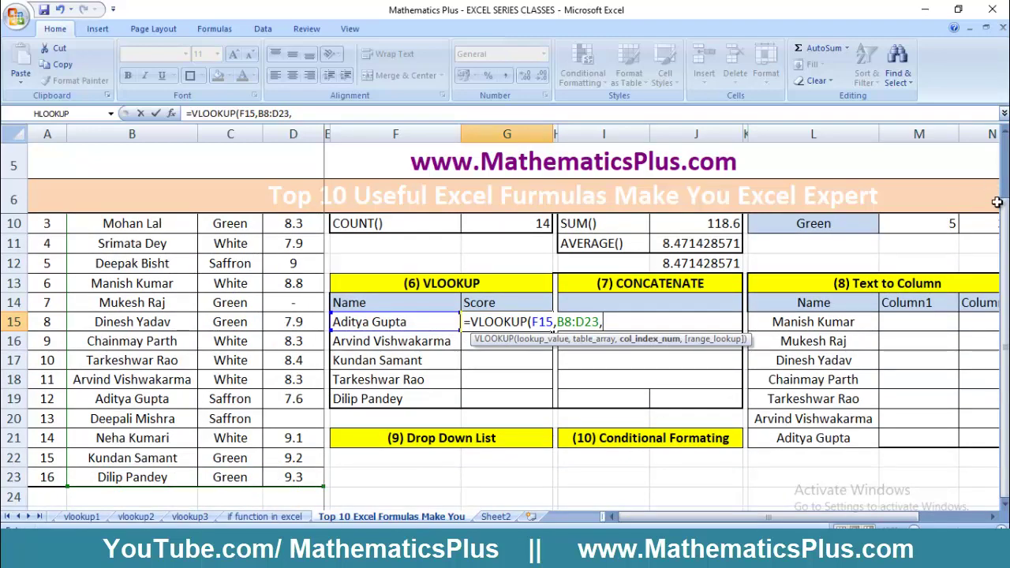
drag(1005, 204, 1005, 195)
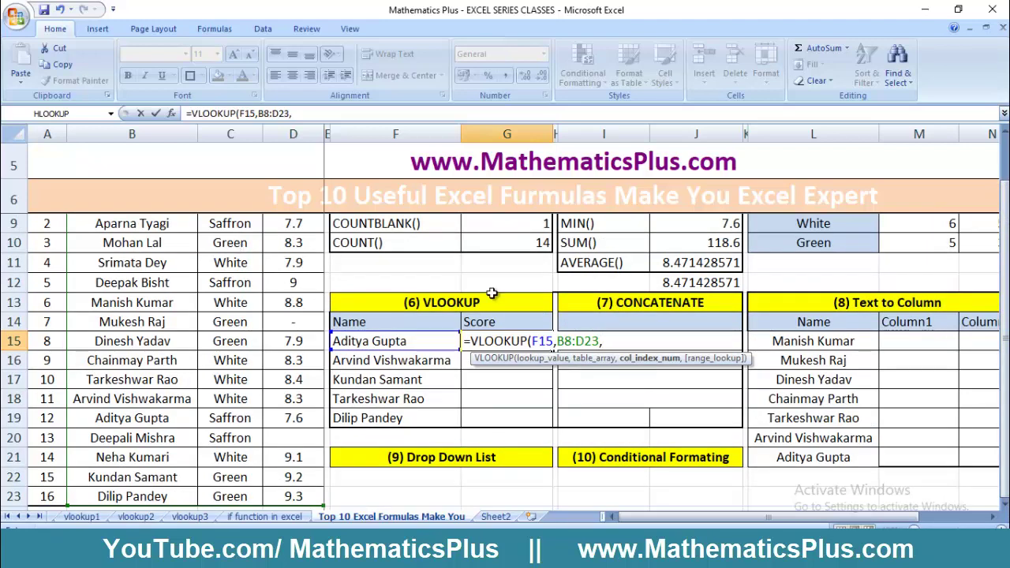
drag(1005, 260, 1005, 216)
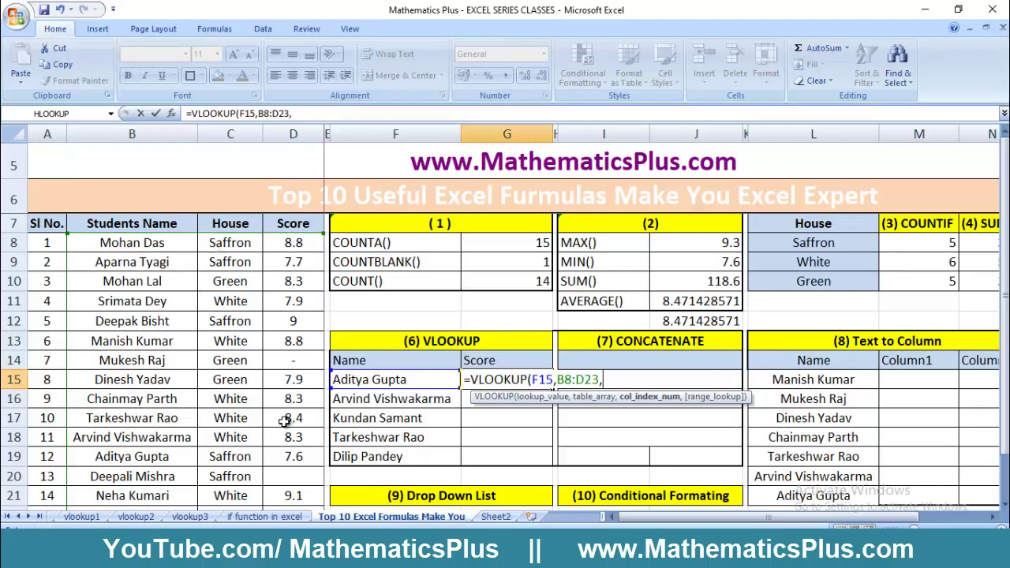
text(,)
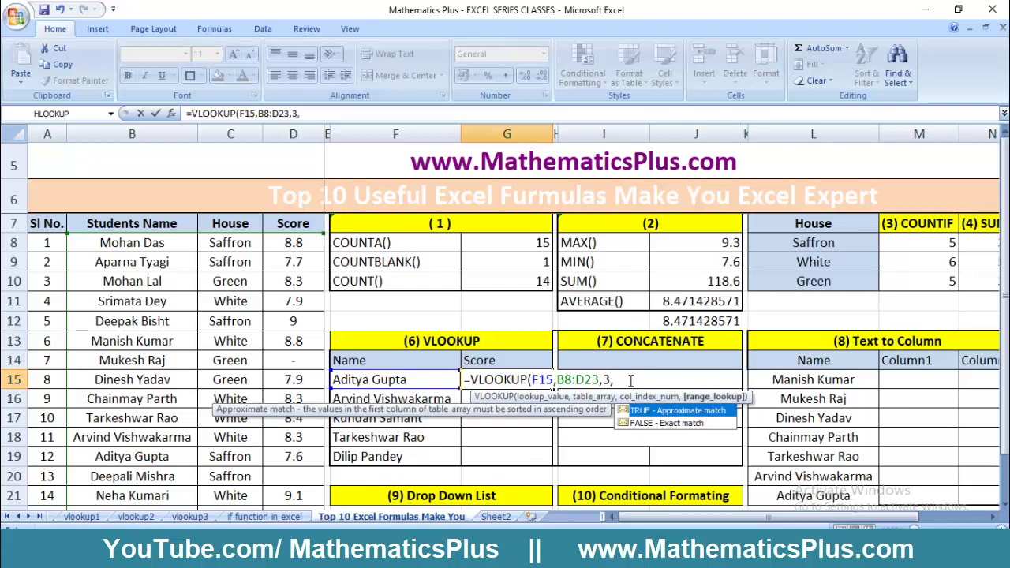
text(0))
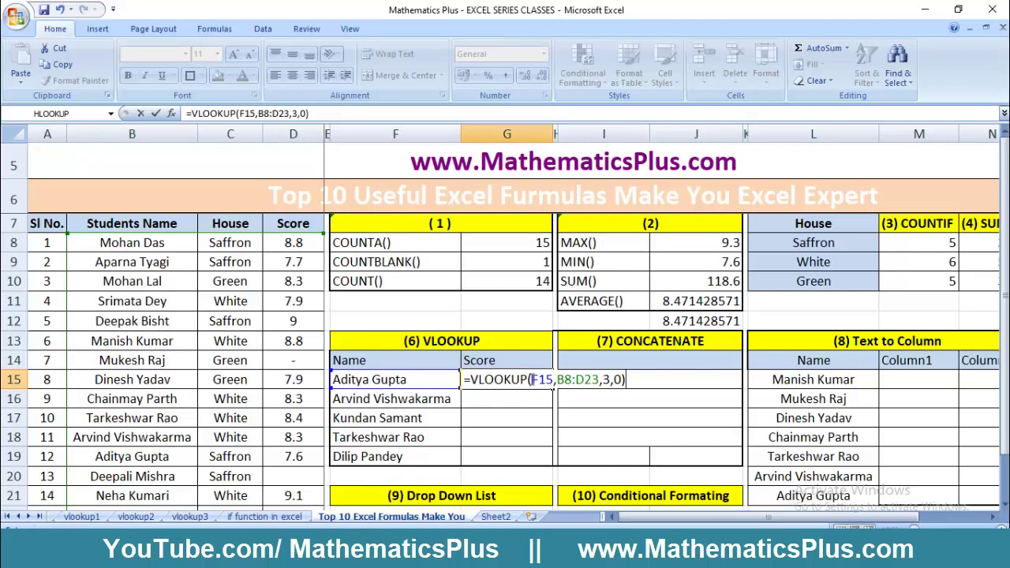
Step: Make the table array absolute as $B$8:$D$23 in the VLOOKUP formula and enter the formula
drag(534, 380, 593, 379)
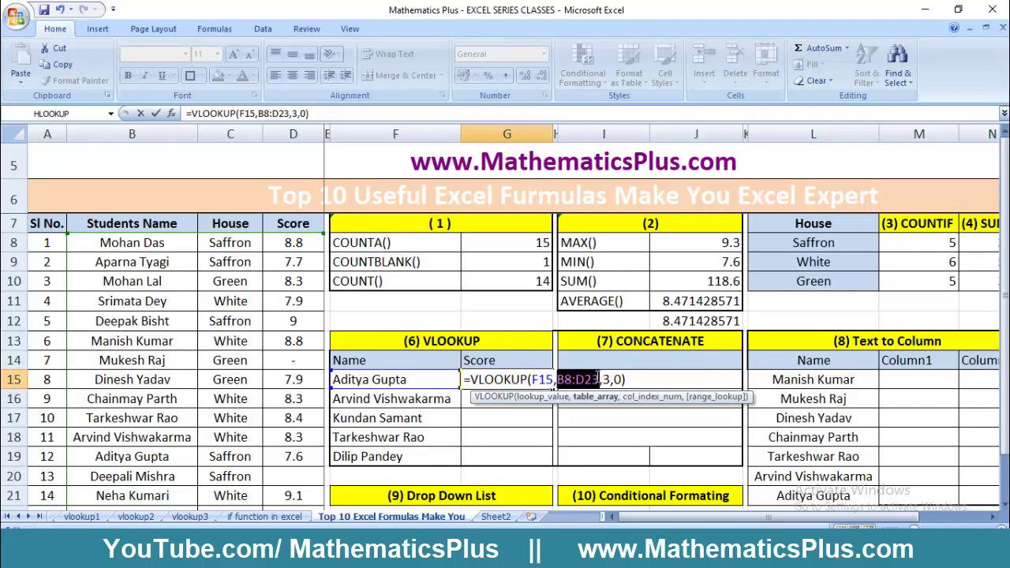
key(F4)
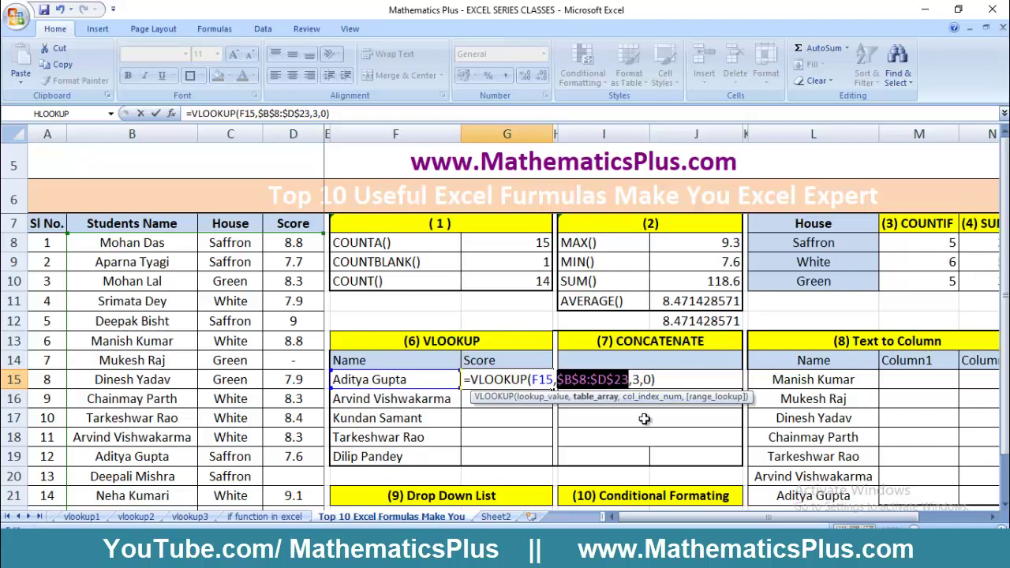
key(Return)
Step: Check the first looked-up score against the student table and copy the VLOOKUP formula from G15 down to G19
click(527, 380)
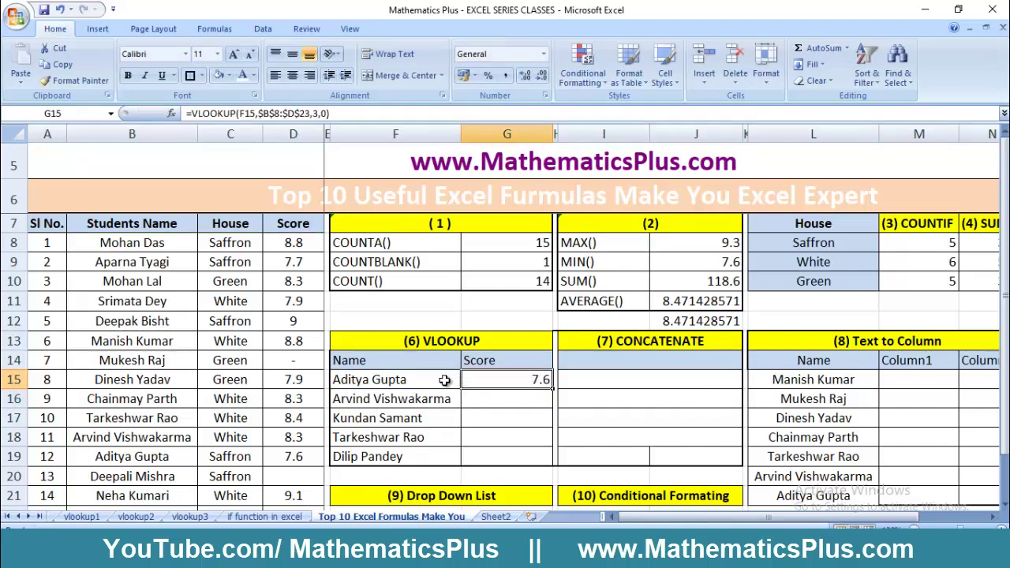
click(293, 458)
click(525, 380)
drag(551, 392, 553, 466)
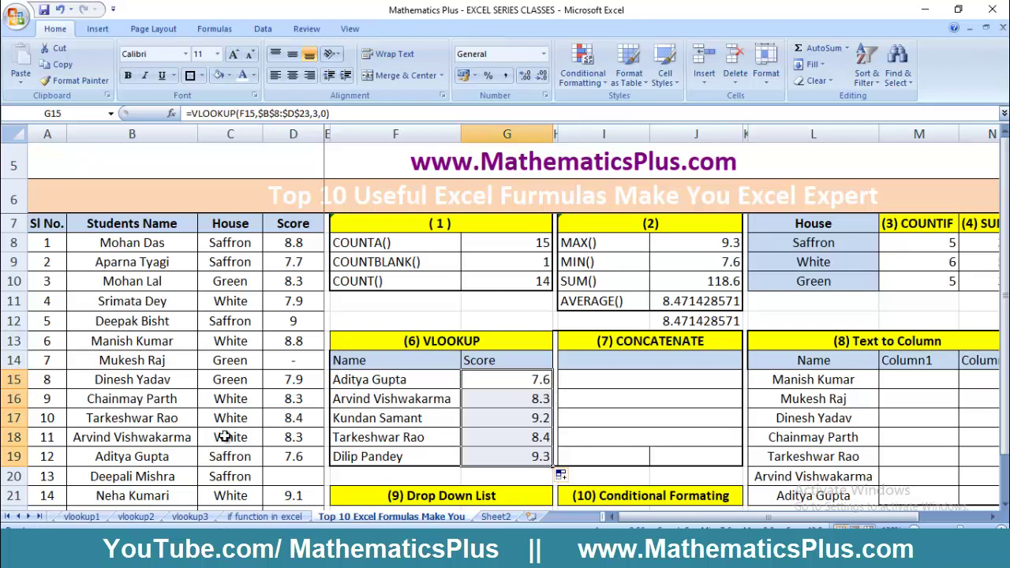
Step: Compare the looked-up scores in G16 and G17 with the matching students' rows 18 and 22 in the student table
click(414, 402)
click(508, 402)
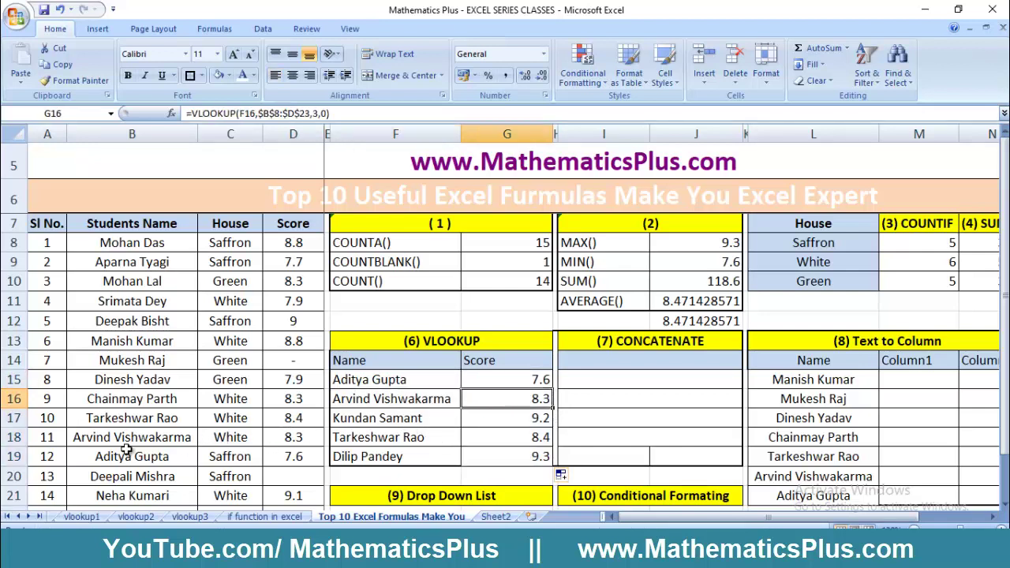
click(10, 438)
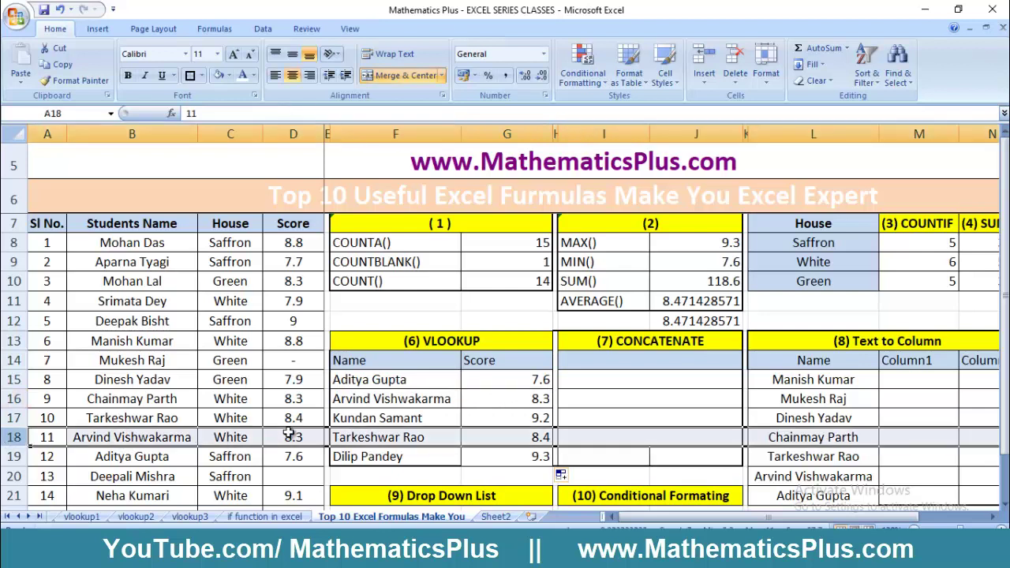
click(517, 418)
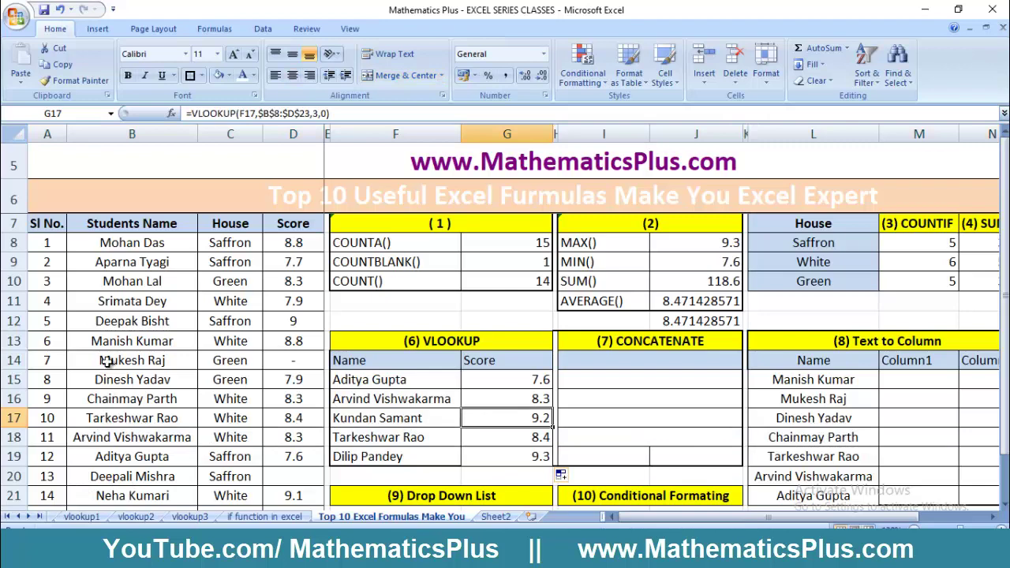
click(202, 404)
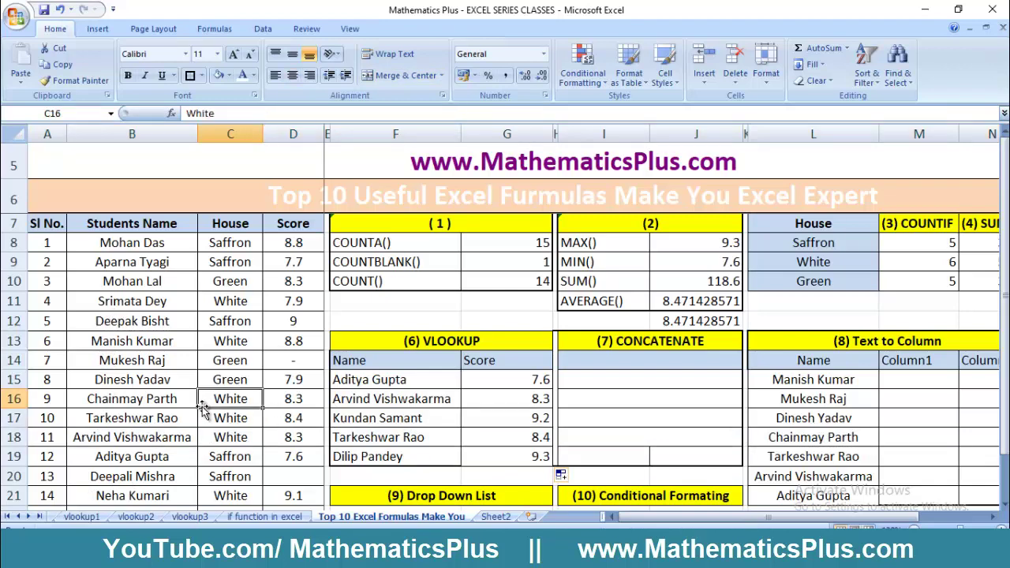
key(Down)
key(Down)
key(Down)
key(Down)
key(Down)
key(Down)
key(Down)
key(Down)
key(Down)
key(Down)
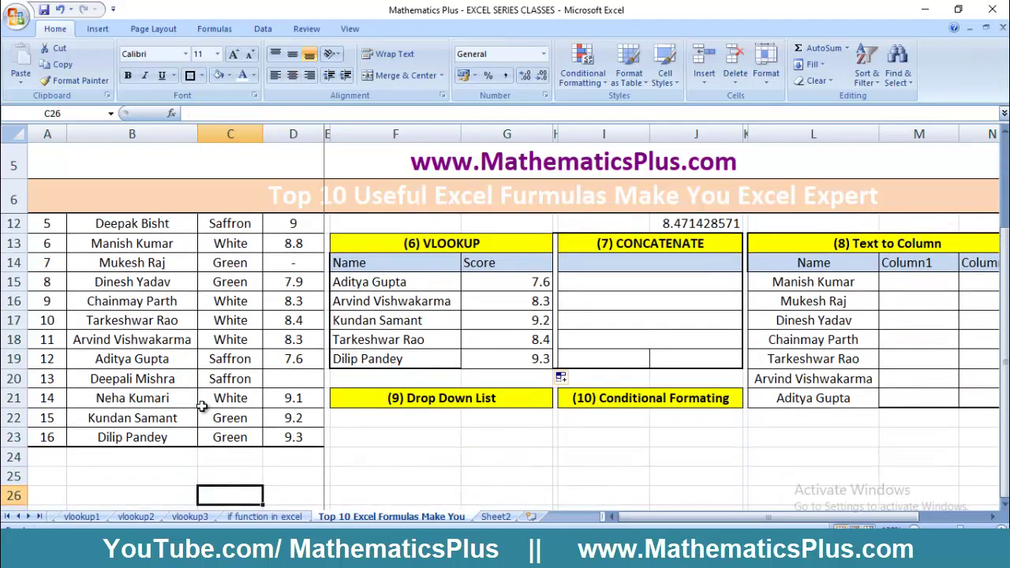
click(14, 418)
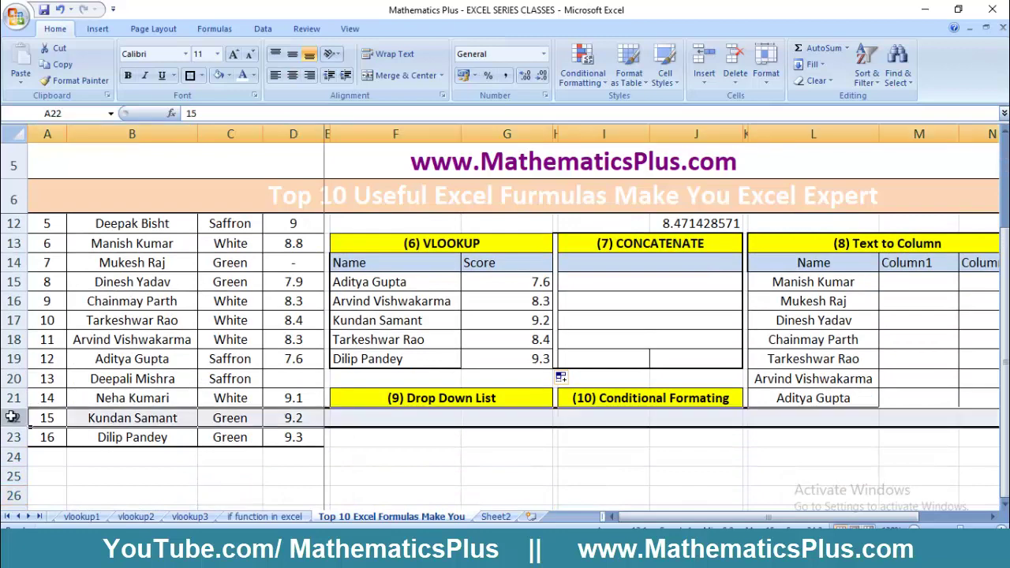
click(536, 325)
Step: Compare the looked-up scores in G18 and G19 with the matching students' rows 17 and 23 in the student table
click(404, 343)
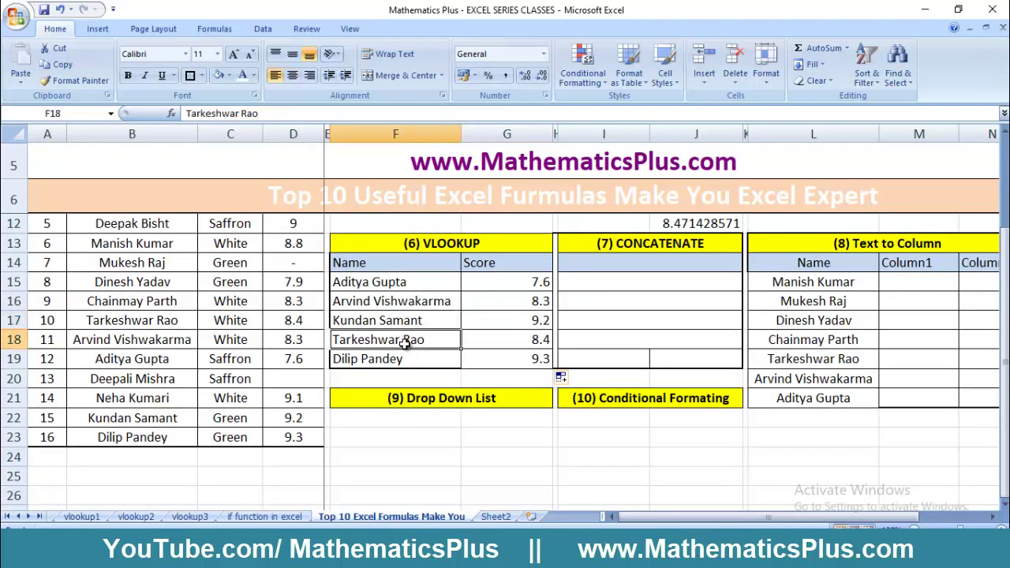
click(13, 320)
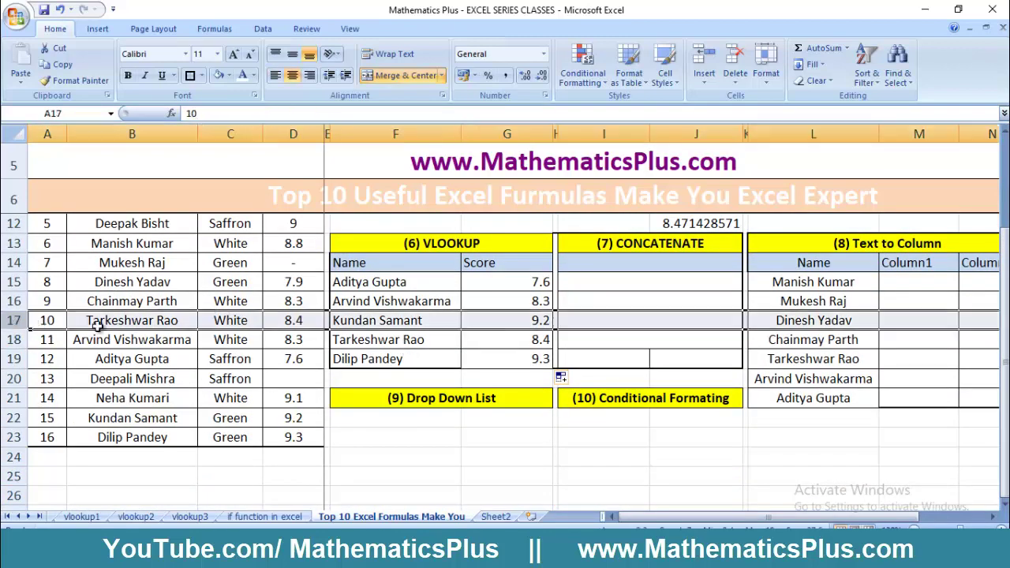
click(293, 319)
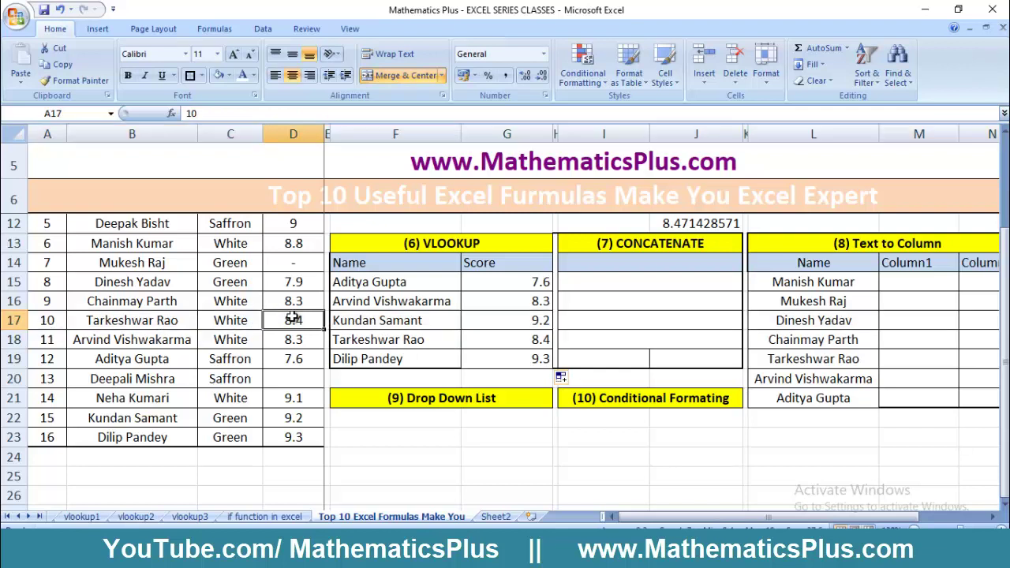
click(522, 341)
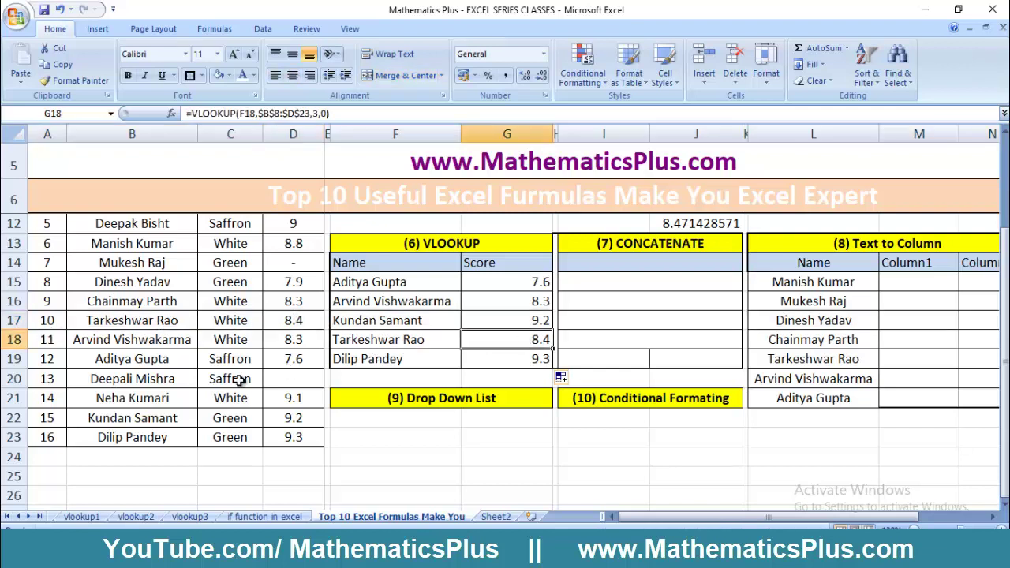
click(15, 439)
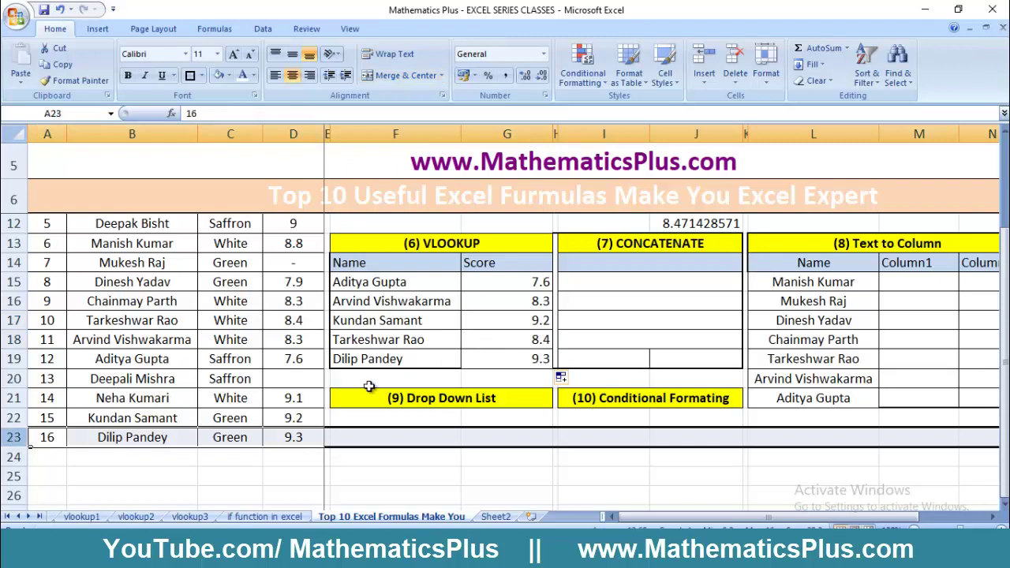
click(515, 359)
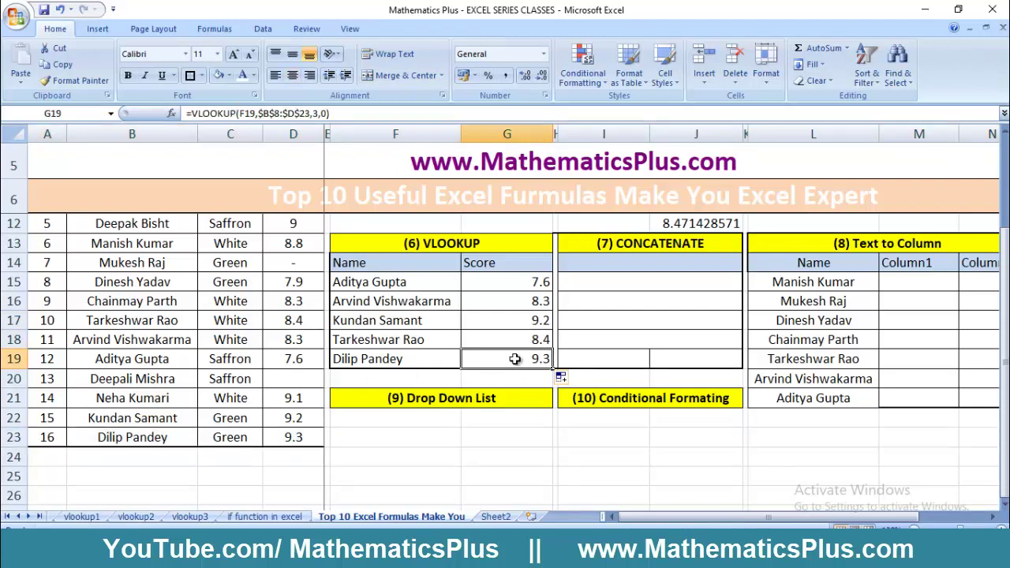
Step: Change the Score header in G14 of the VLOOKUP table to House
key(Up)
key(Up)
key(Up)
key(Up)
key(Up)
key(Up)
key(Up)
key(Up)
key(Up)
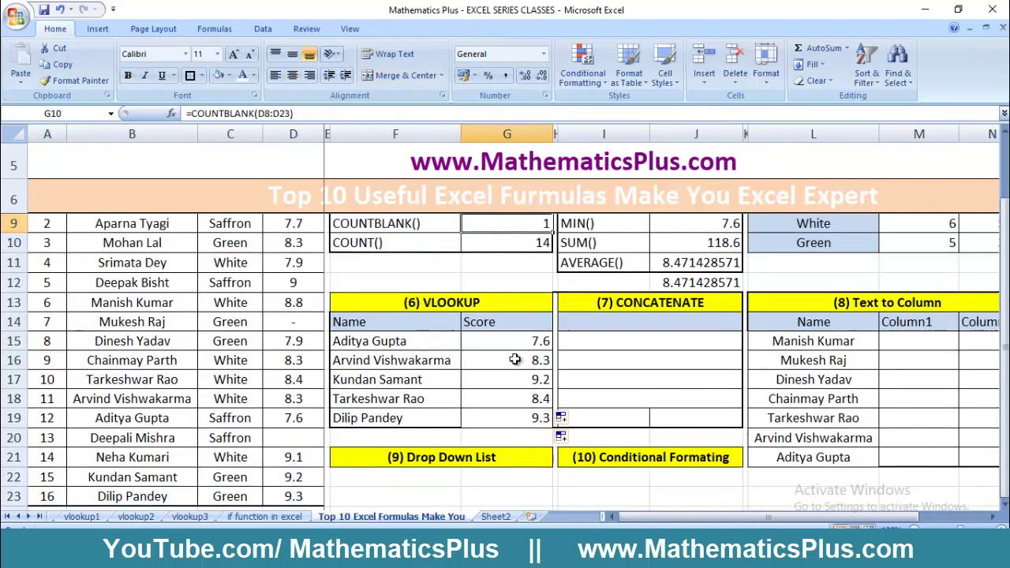
key(Up)
key(Up)
key(Up)
key(Down)
key(Down)
key(Down)
key(Down)
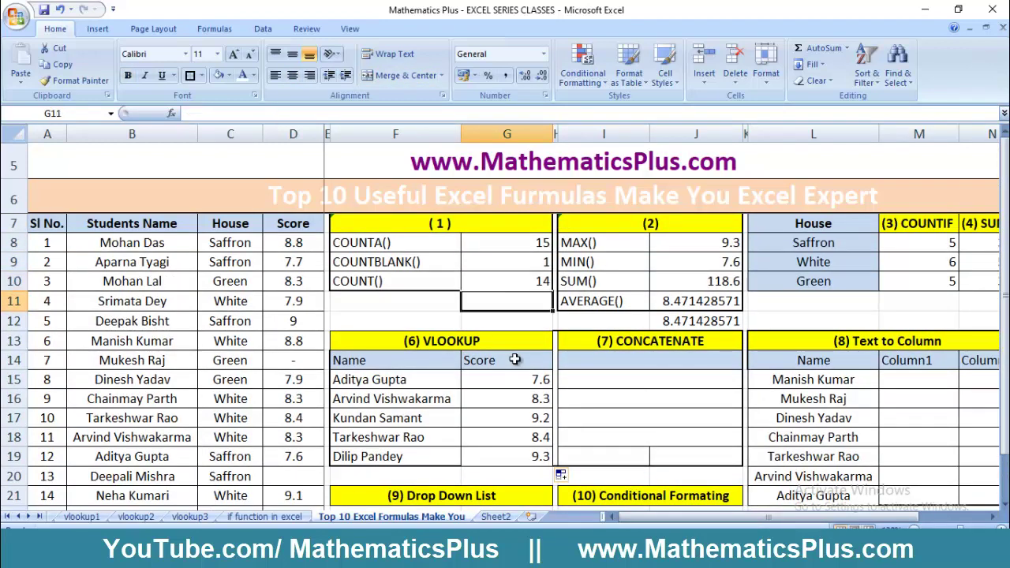
key(Down)
key(Down)
key(Down)
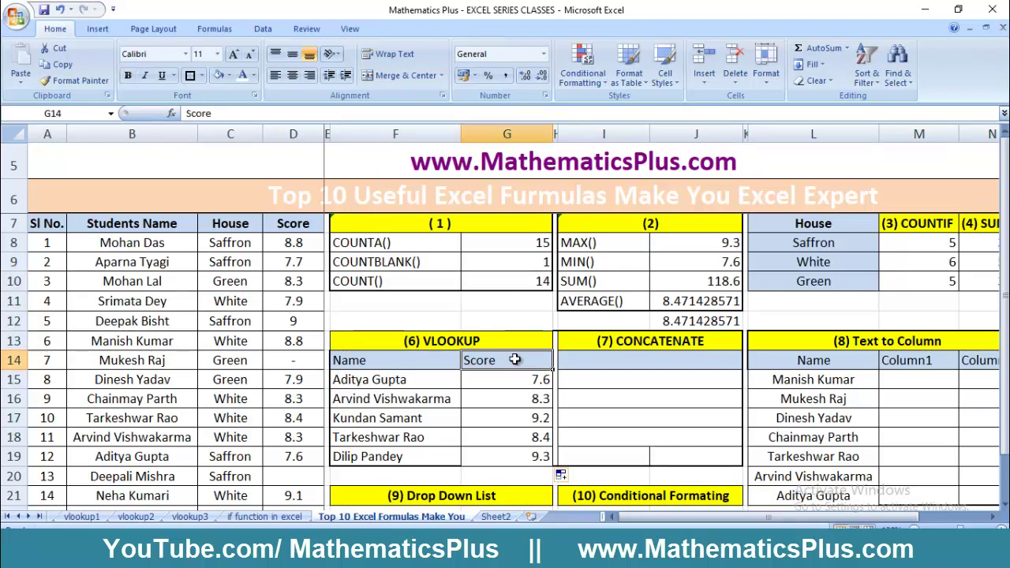
text(house)
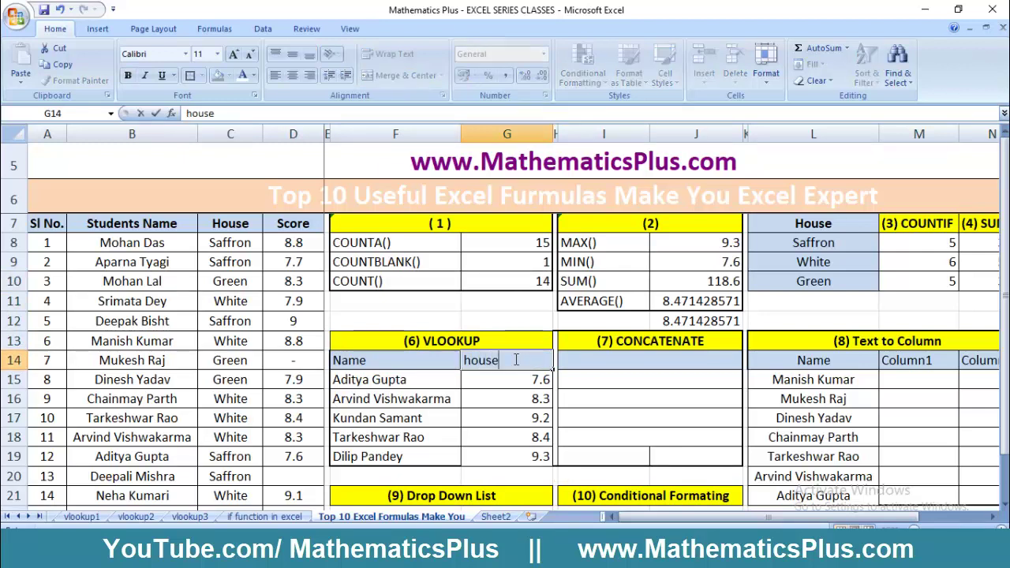
key(BackSpace)
text(H)
click(493, 395)
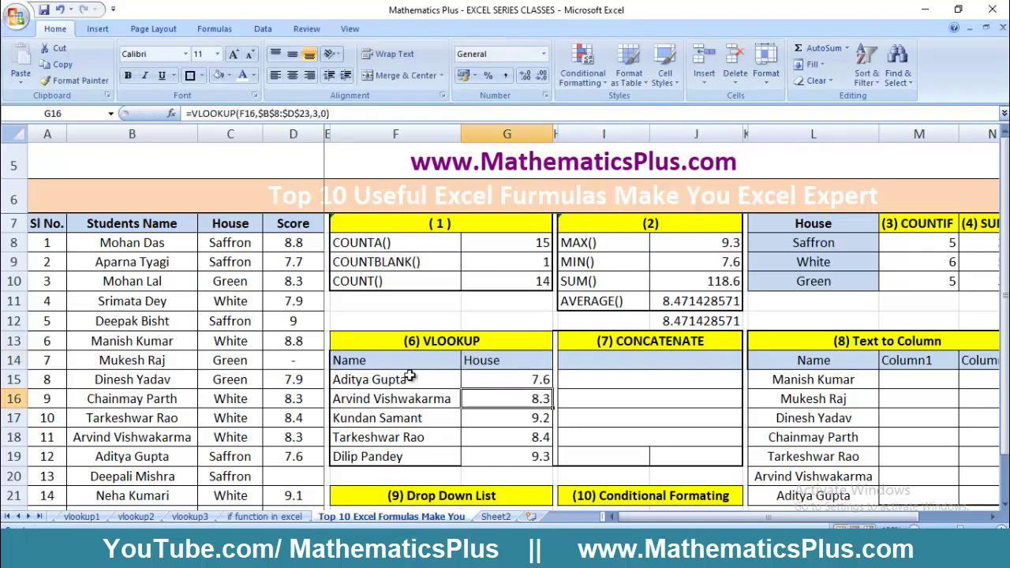
Step: Clear the old score formulas from G15:G19 below the House header
click(512, 379)
key(shift+Down)
key(shift+Down)
key(shift+Down)
key(shift+Down)
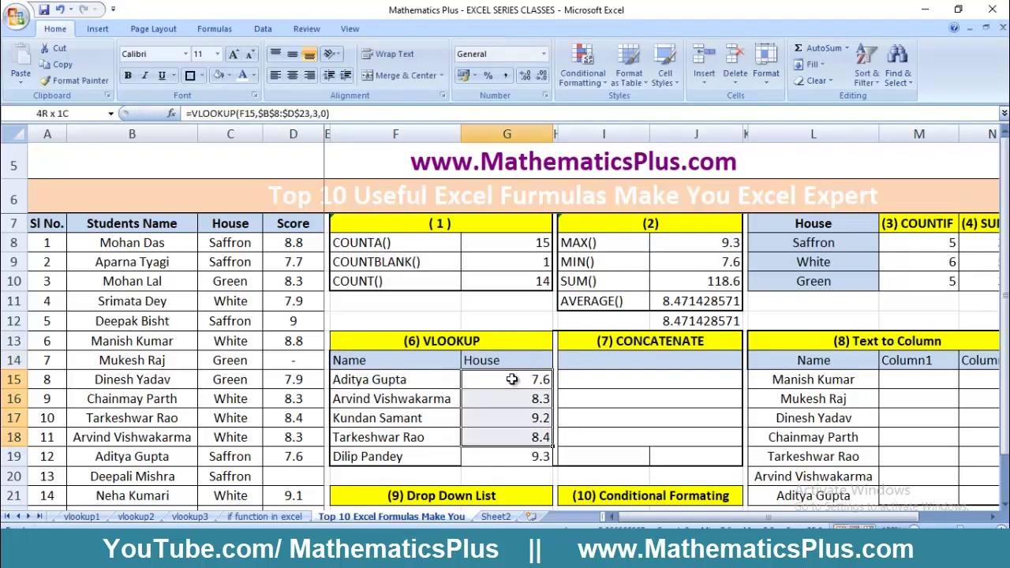
key(Delete)
Step: Start a VLOOKUP formula in G15, the first House cell, with F15 as the lookup value
click(512, 379)
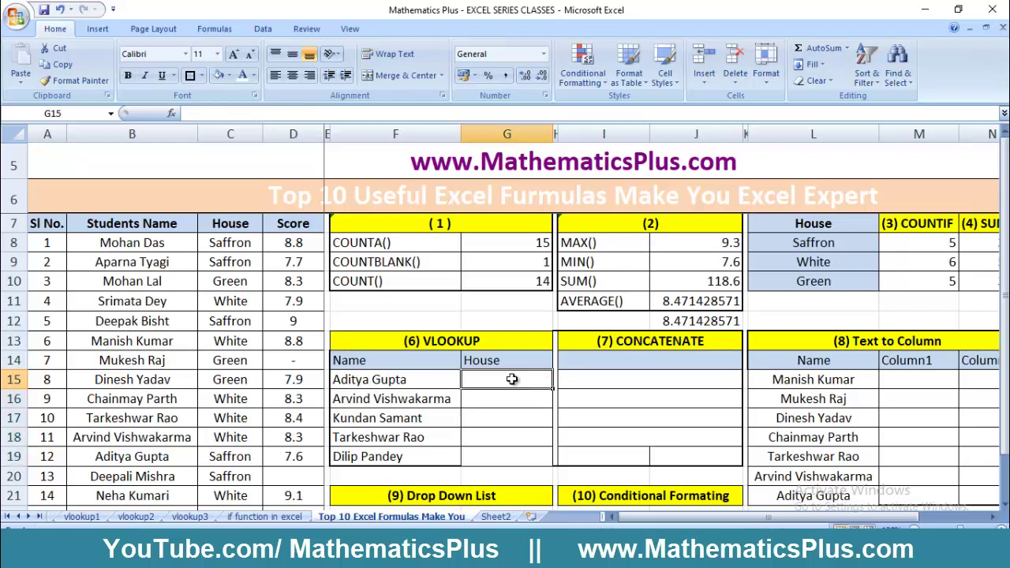
text(=vlooku)
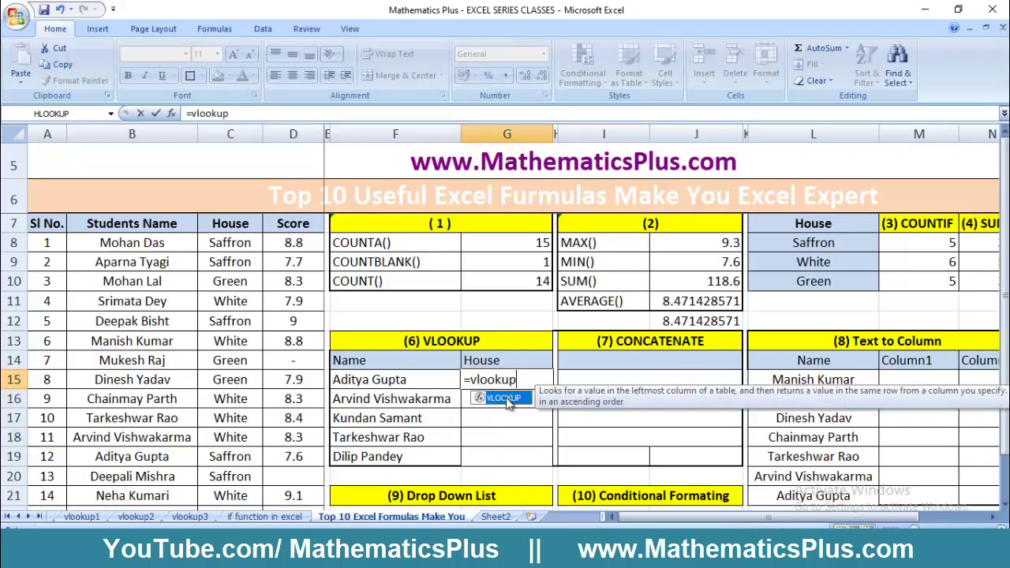
text(p)
double_click(509, 398)
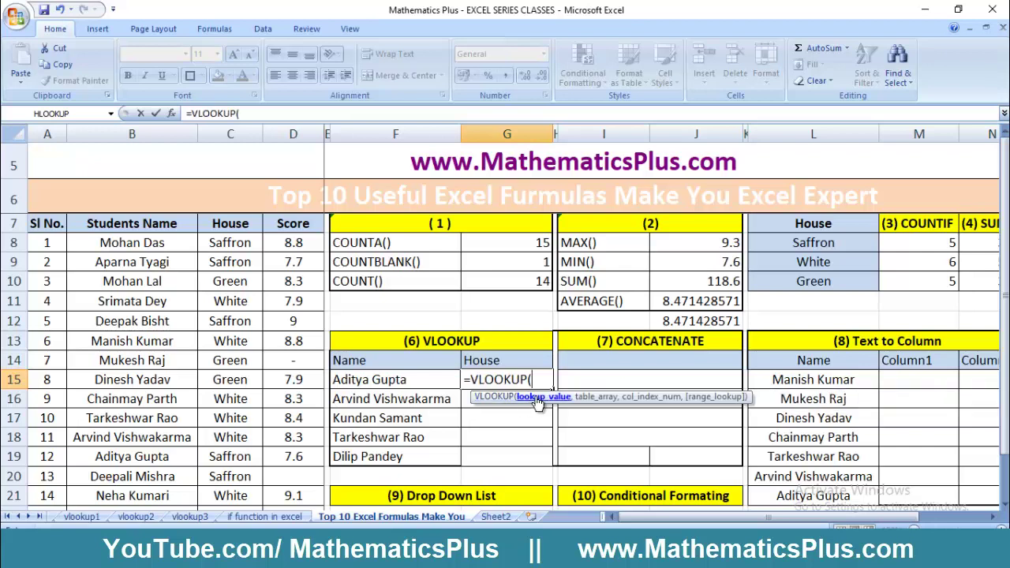
click(402, 380)
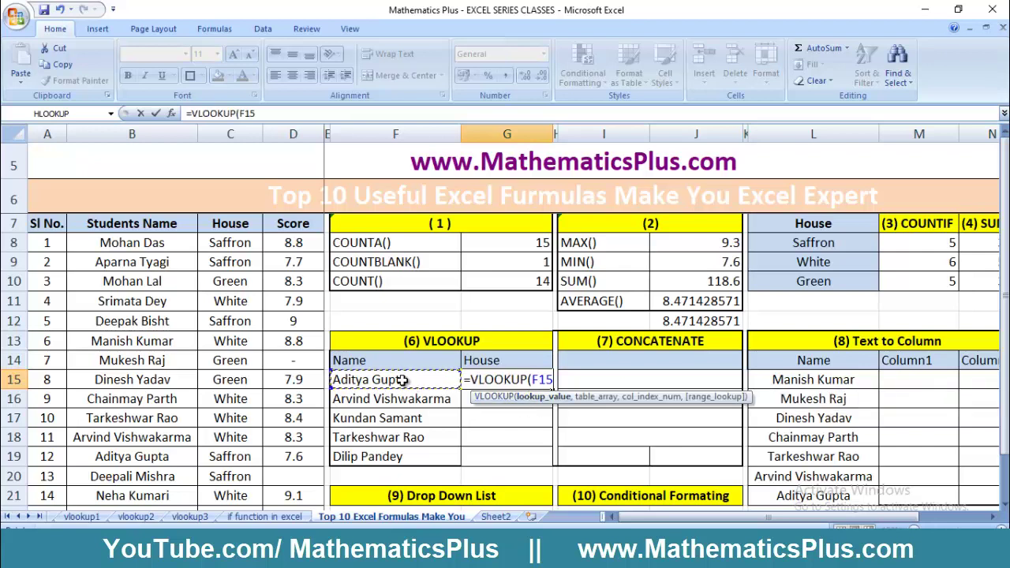
text(,)
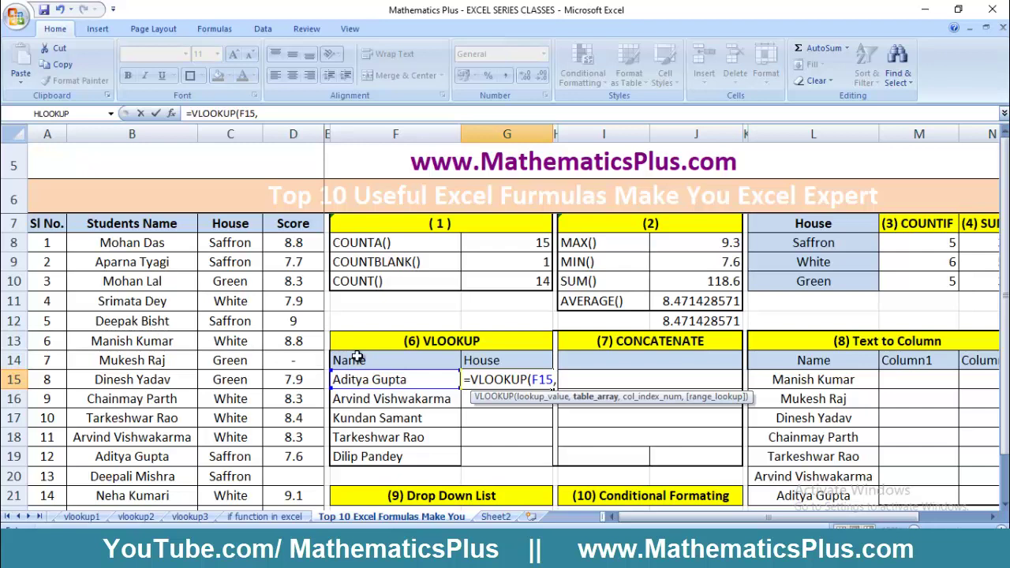
Step: Complete the house VLOOKUP arguments with table array B8:D23, column index 2 and range lookup 0
click(561, 380)
drag(540, 379, 230, 279)
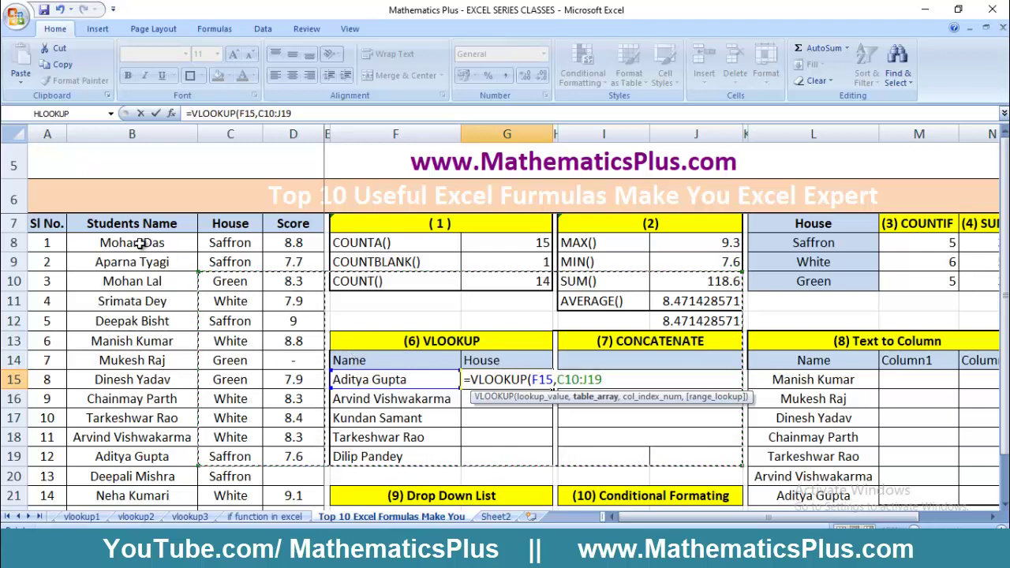
click(140, 244)
drag(140, 244, 288, 479)
text(,)
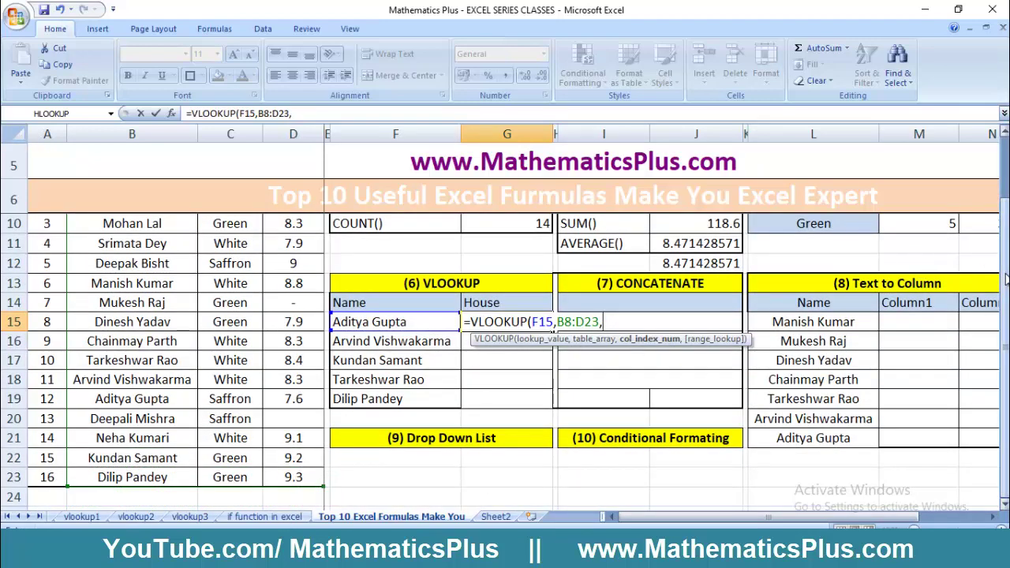
drag(1003, 273, 1004, 213)
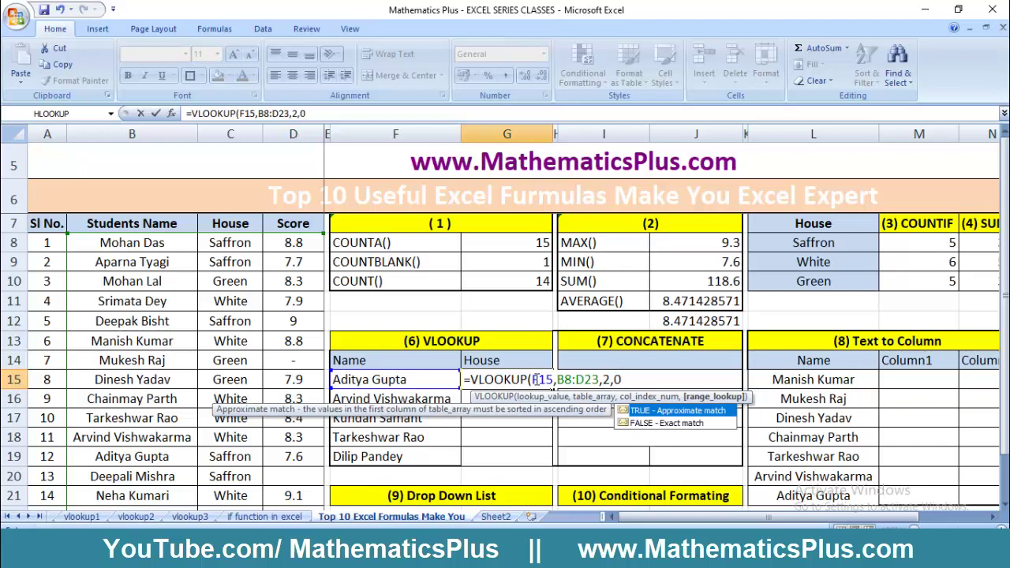
text())
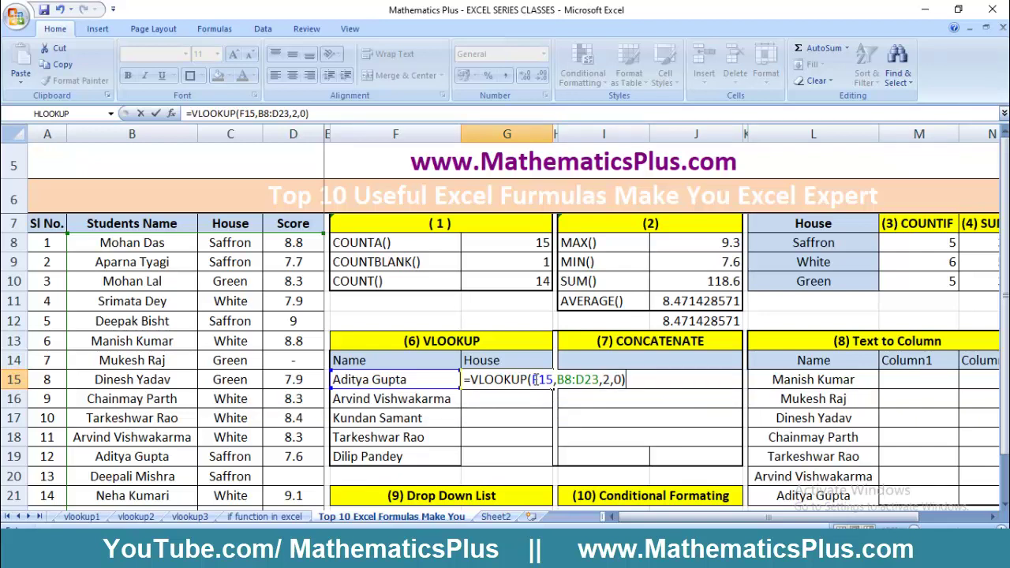
Step: Make the table array absolute as $B$8:$D$23 in the house VLOOKUP formula and enter the formula
drag(533, 379, 594, 380)
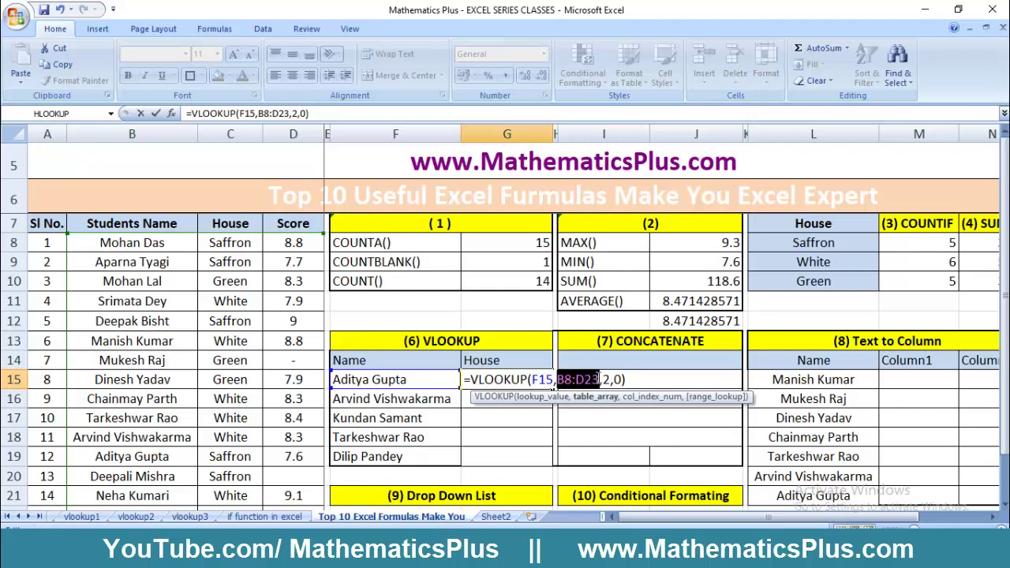
key(F4)
click(675, 378)
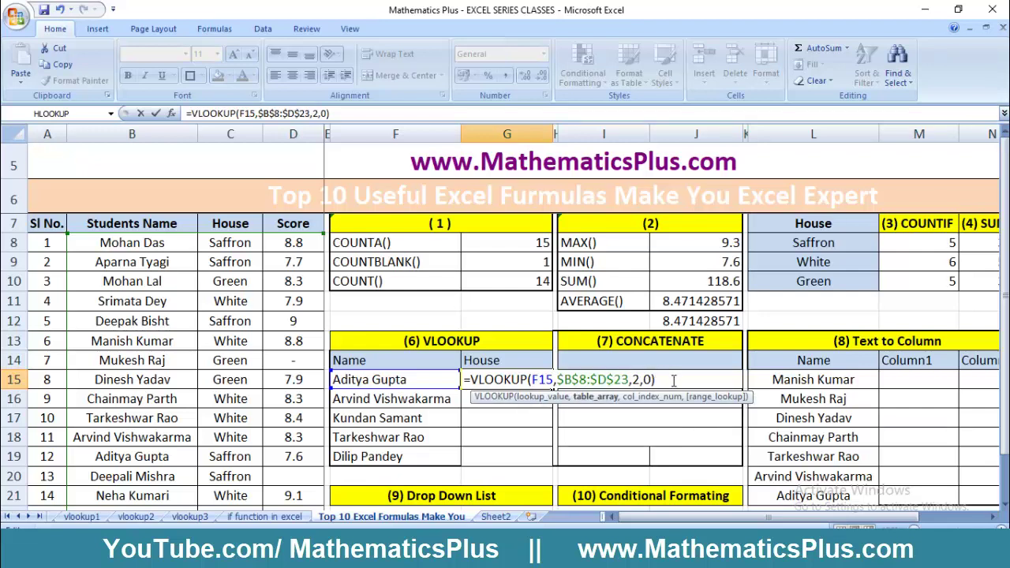
key(Return)
Step: Check the first looked-up house against the student table and copy the VLOOKUP formula from G15 down to G19
click(524, 381)
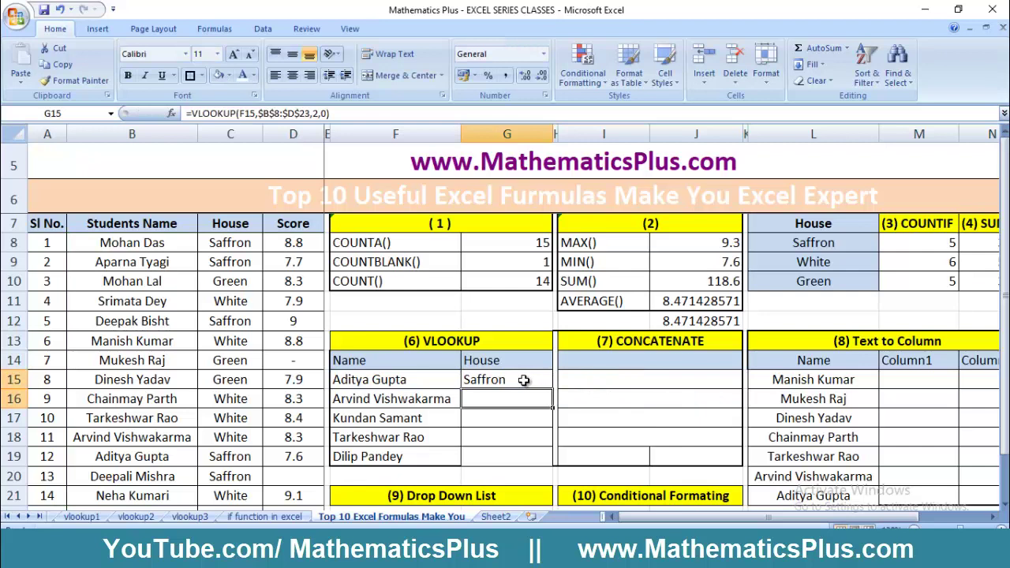
click(411, 372)
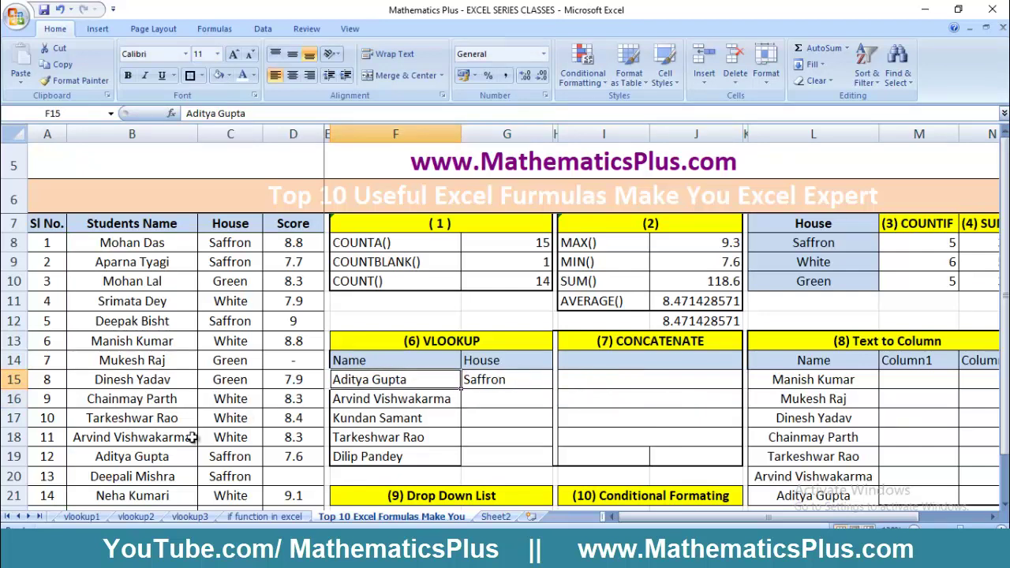
click(139, 456)
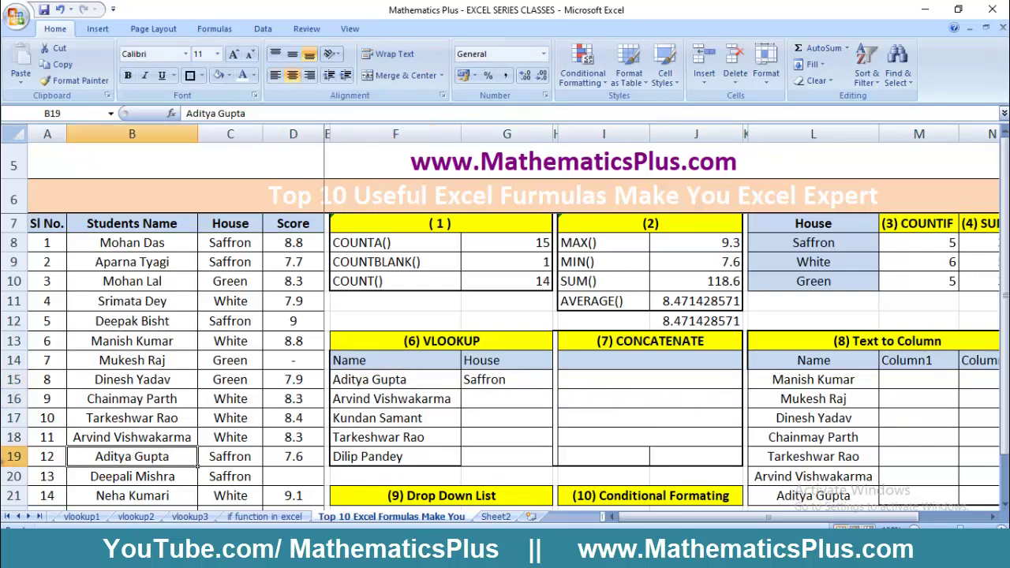
click(8, 457)
click(213, 458)
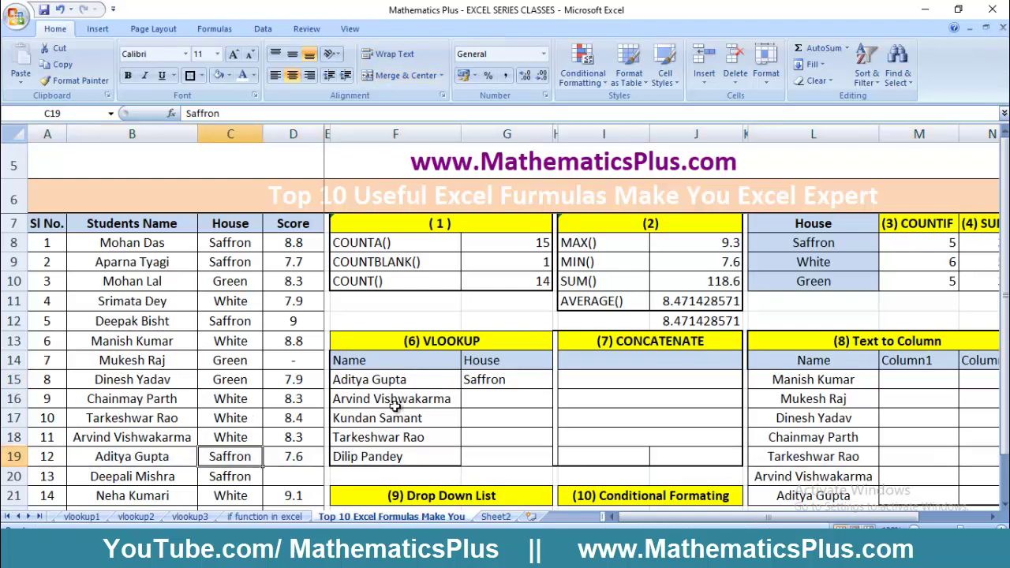
click(404, 403)
click(502, 374)
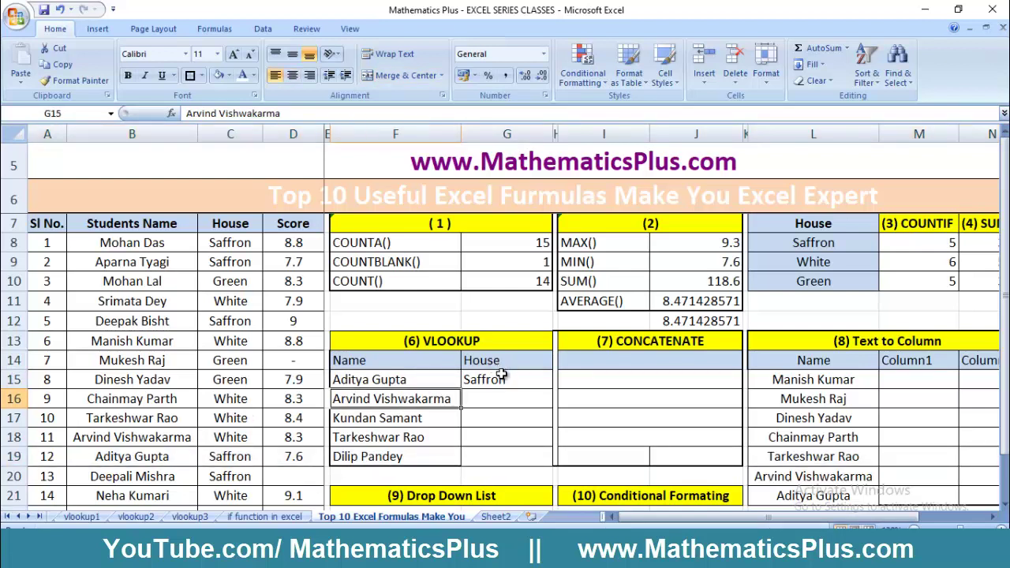
double_click(553, 387)
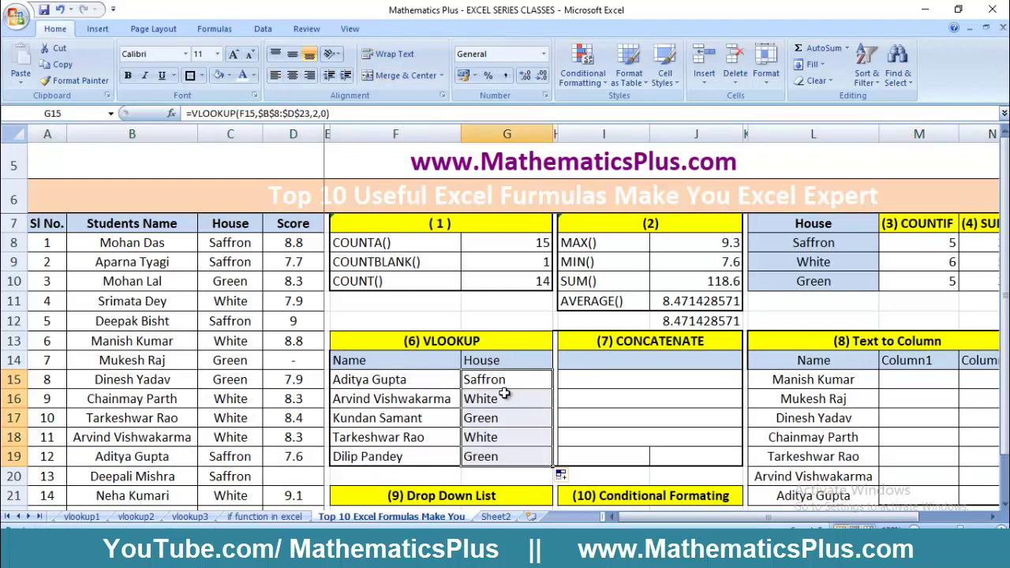
Step: Check the looked-up houses in G16 and G17 against the matching names in the student table
drag(505, 395, 417, 397)
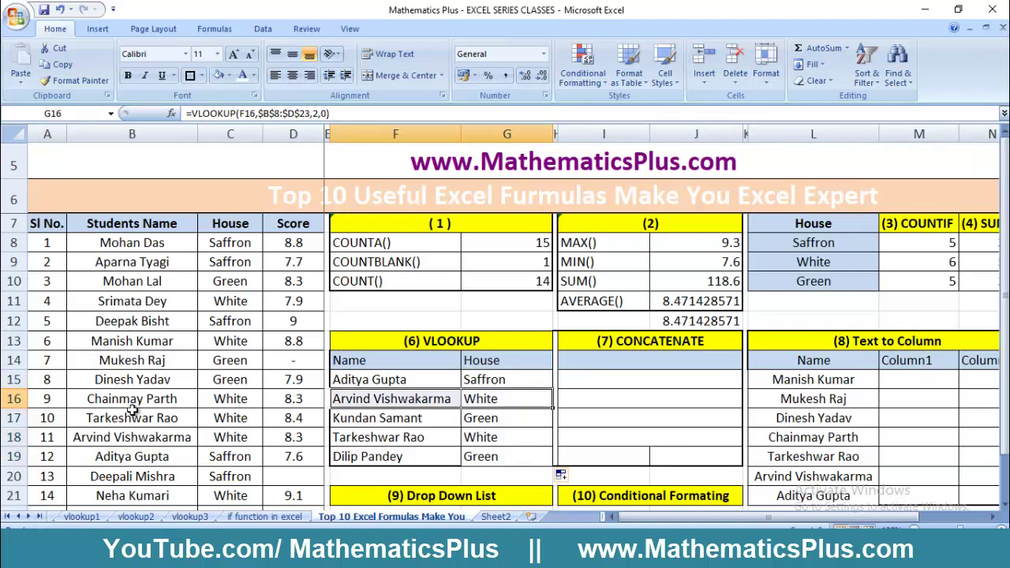
click(108, 436)
click(234, 437)
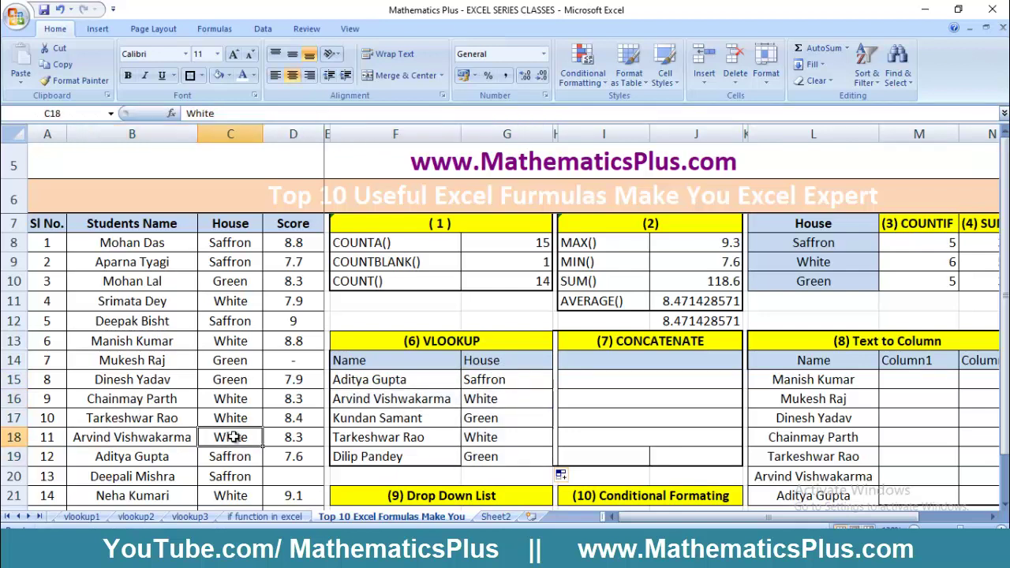
click(418, 418)
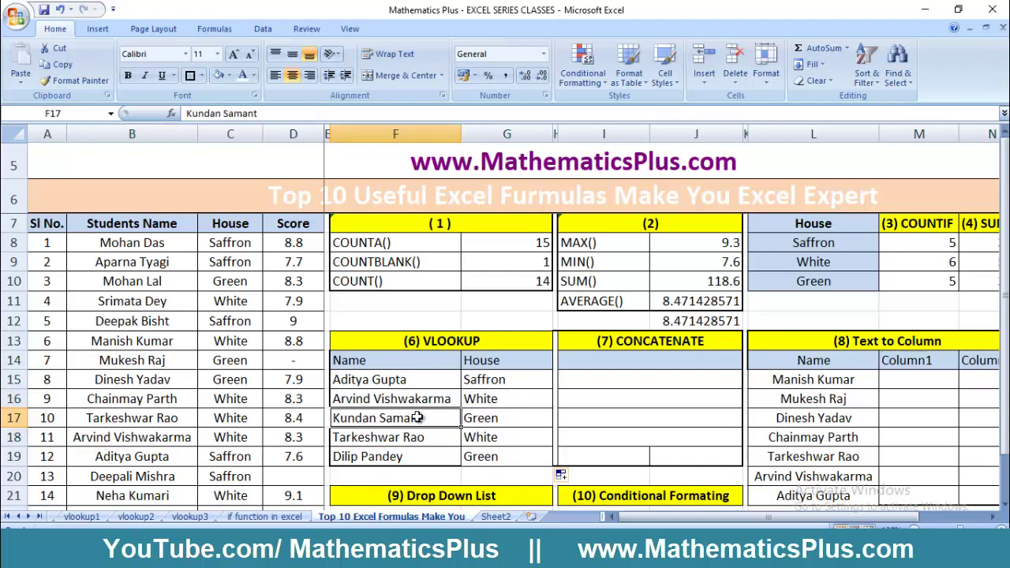
click(260, 442)
key(Down)
key(Down)
key(Down)
key(Down)
key(Down)
key(Down)
key(Down)
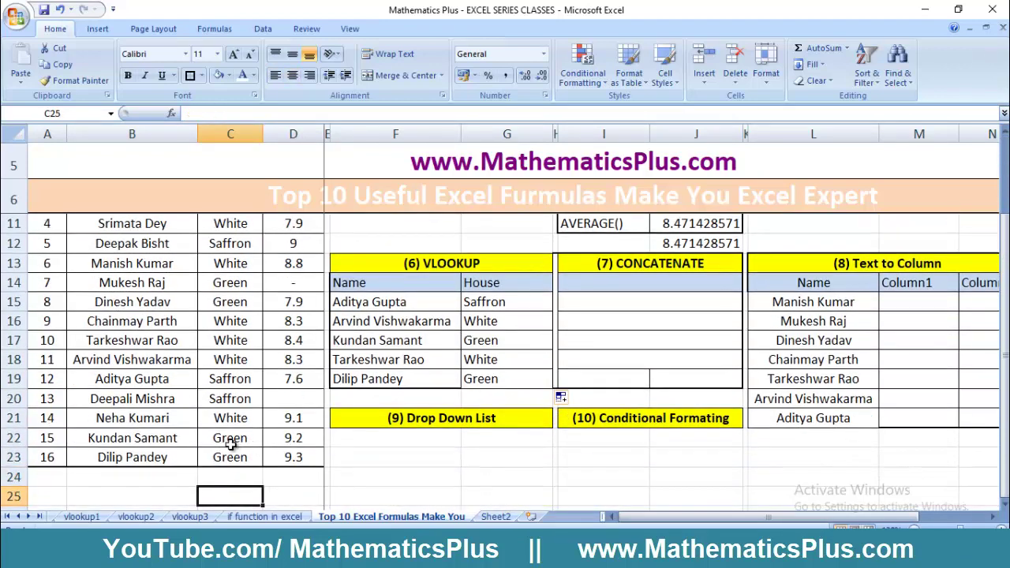
click(245, 439)
Step: Check the looked-up houses in G18 and G19 against the matching rows of the student table
click(390, 358)
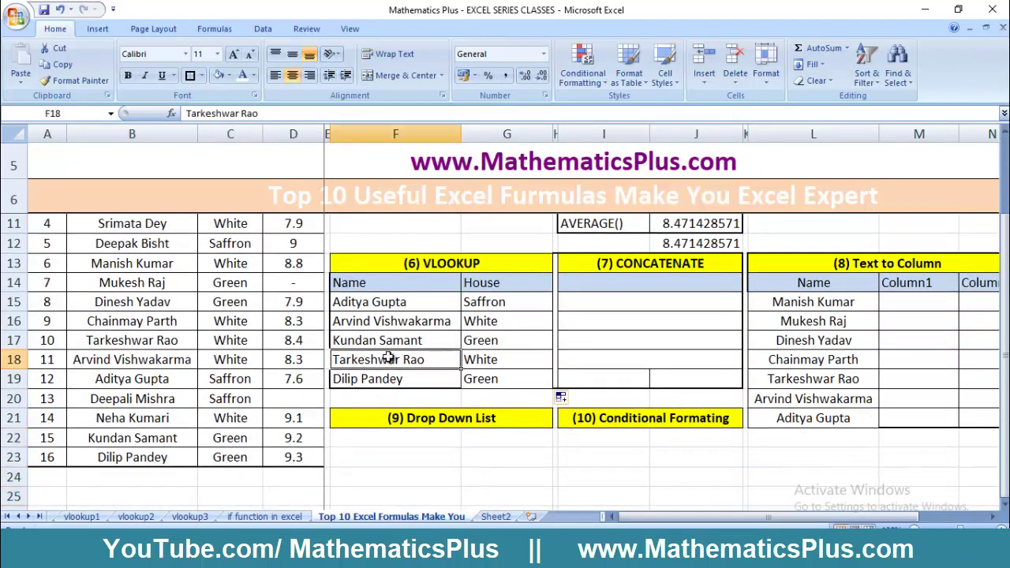
click(136, 340)
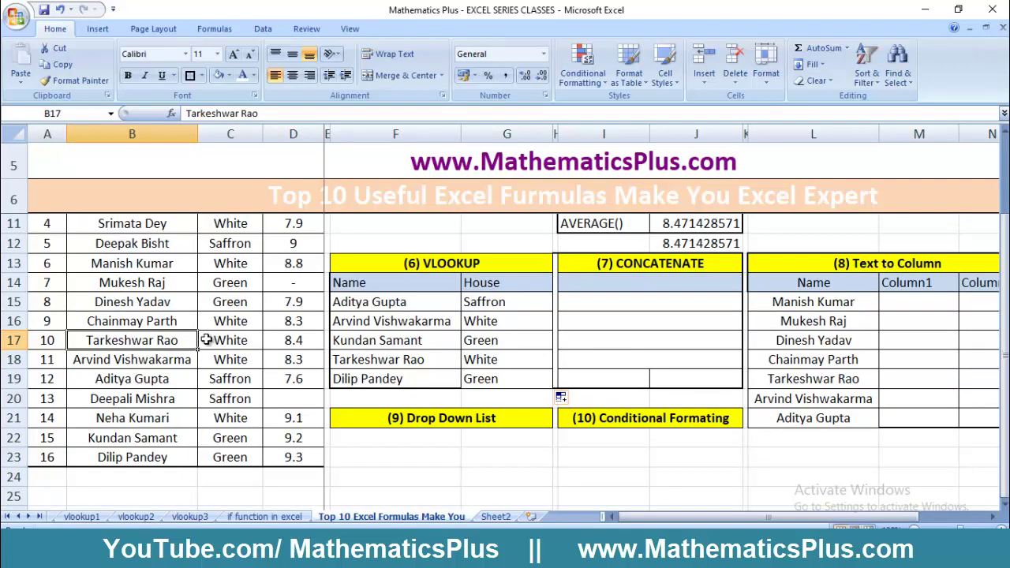
click(210, 340)
click(394, 377)
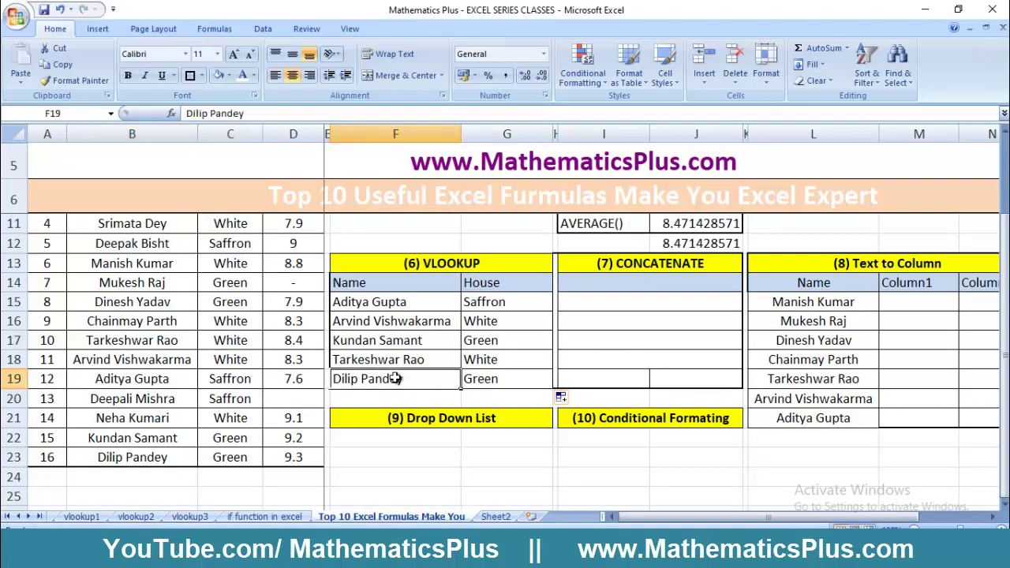
click(161, 457)
click(204, 458)
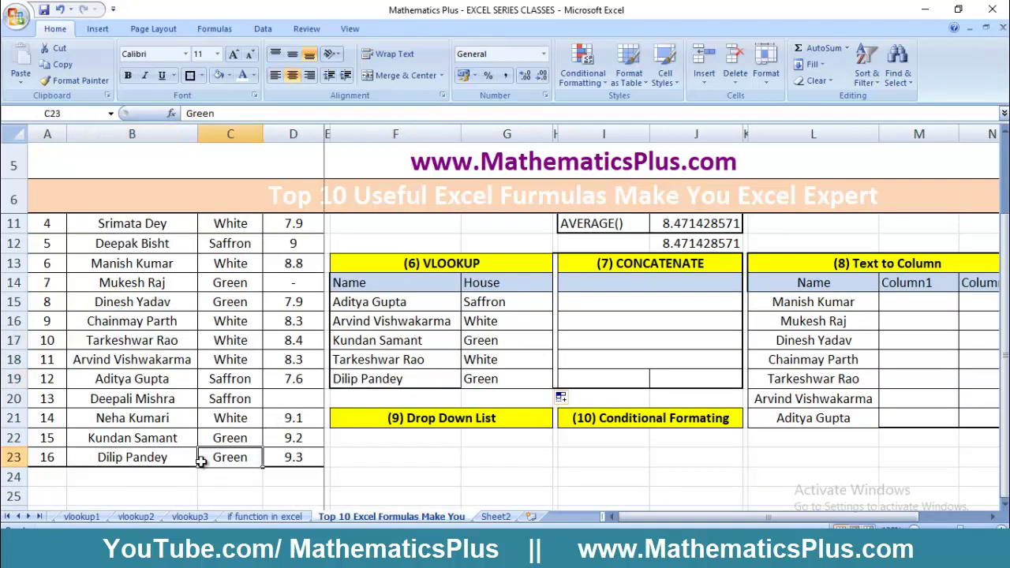
click(501, 380)
Step: Start a CONCATENATE formula in I14, the blue cell under the (7) CONCATENATE heading
key(Up)
key(Up)
key(Up)
key(Up)
key(Up)
key(Up)
key(Up)
key(Up)
key(Up)
key(Up)
key(Up)
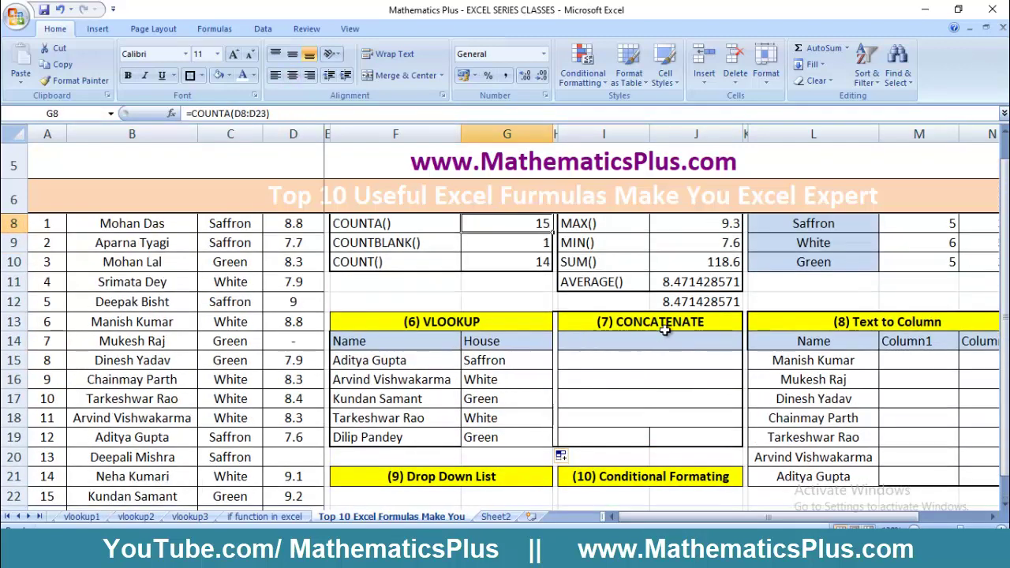
click(598, 339)
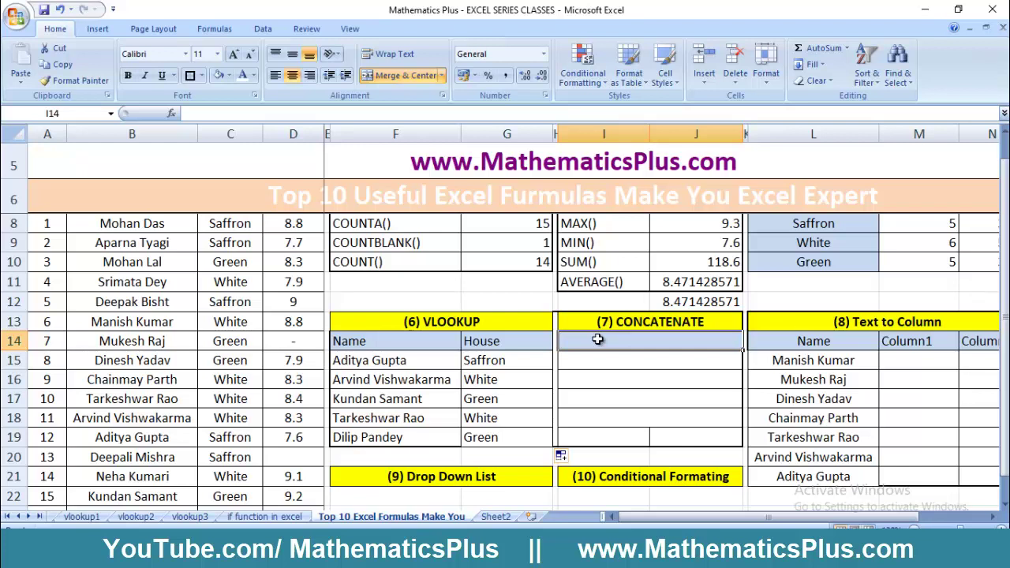
click(573, 363)
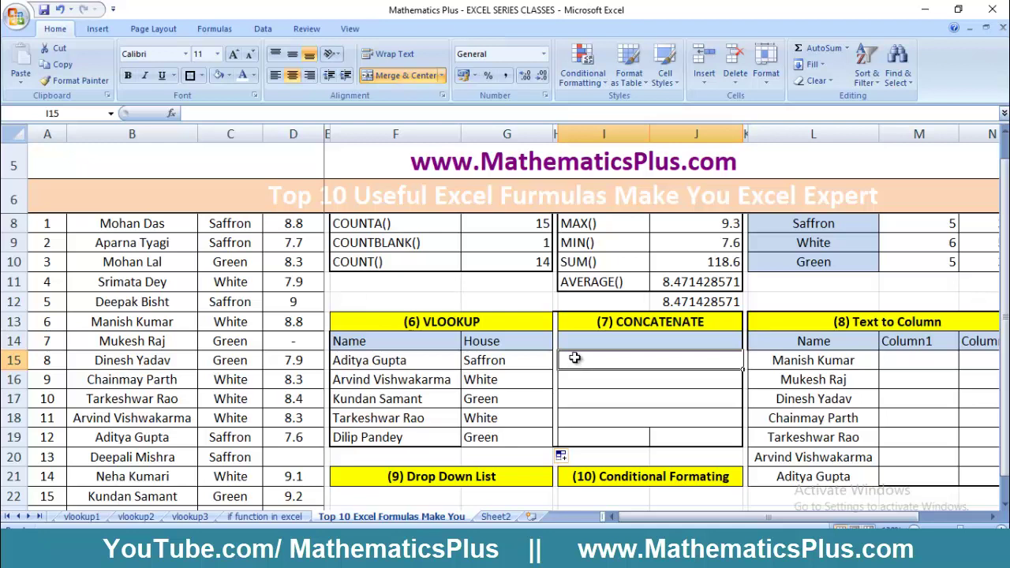
click(576, 341)
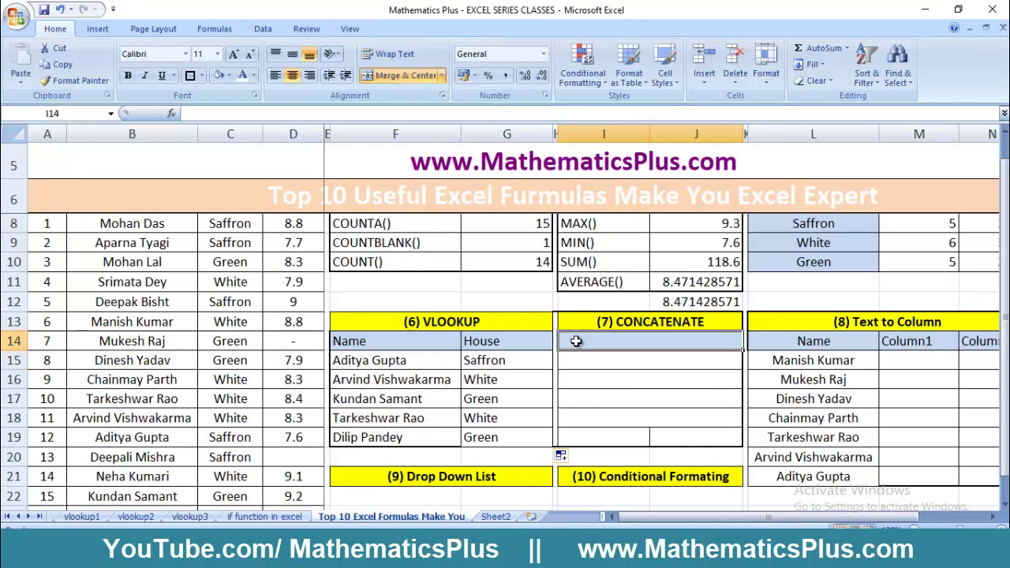
text(=co)
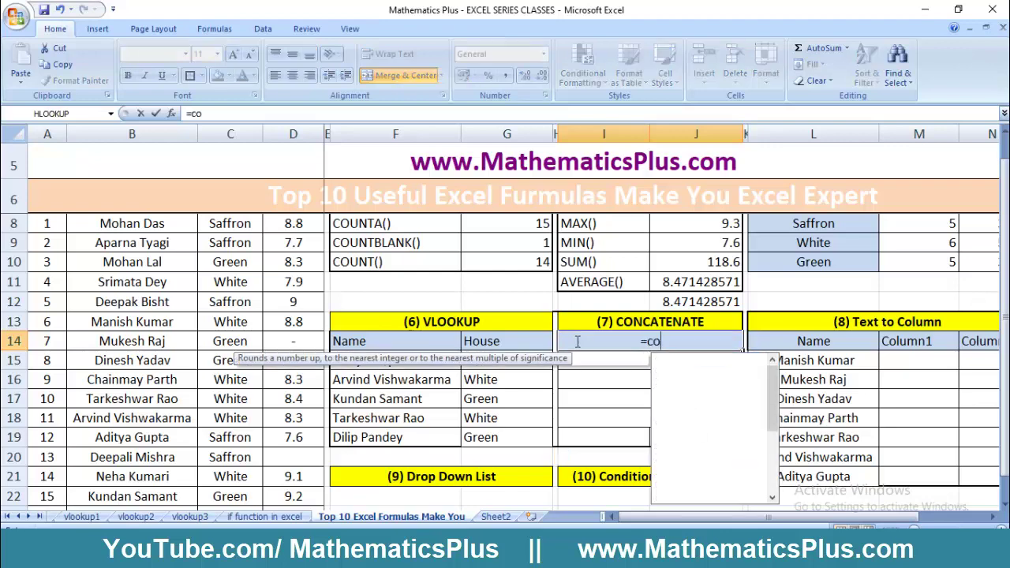
text(ncate)
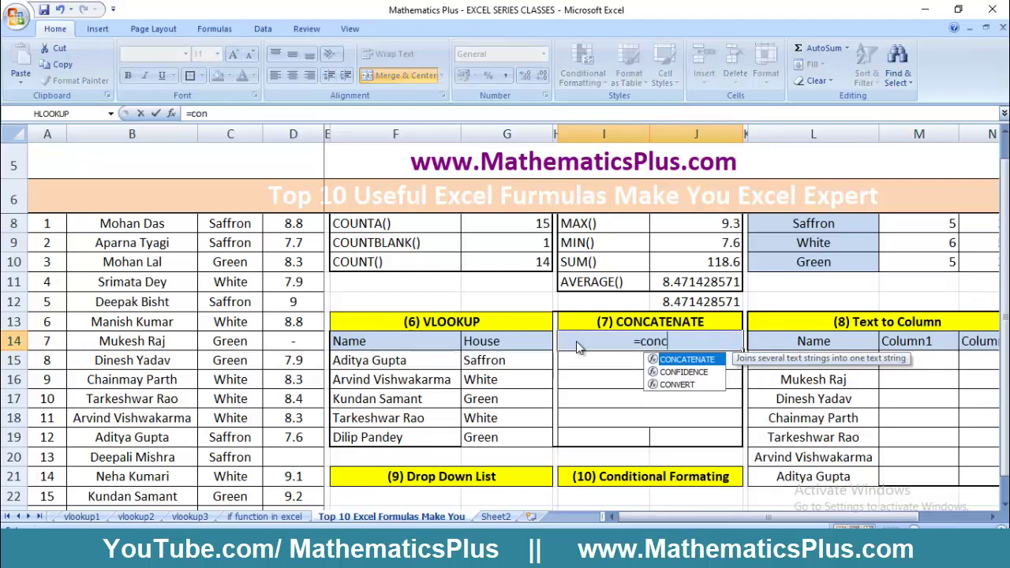
double_click(676, 359)
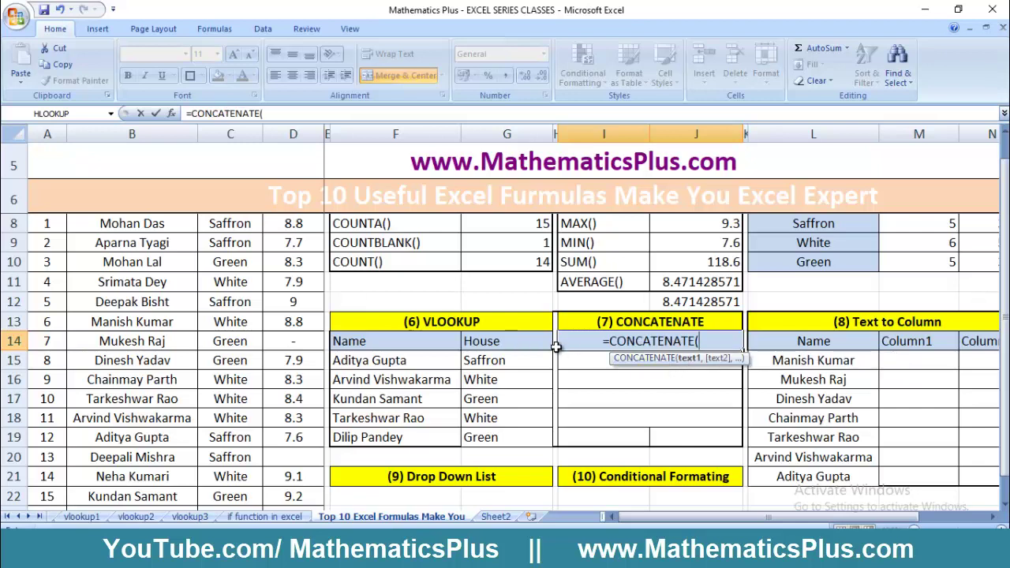
Step: Complete the CONCATENATE formula with F14 and G14 as its two text arguments and enter it
click(392, 340)
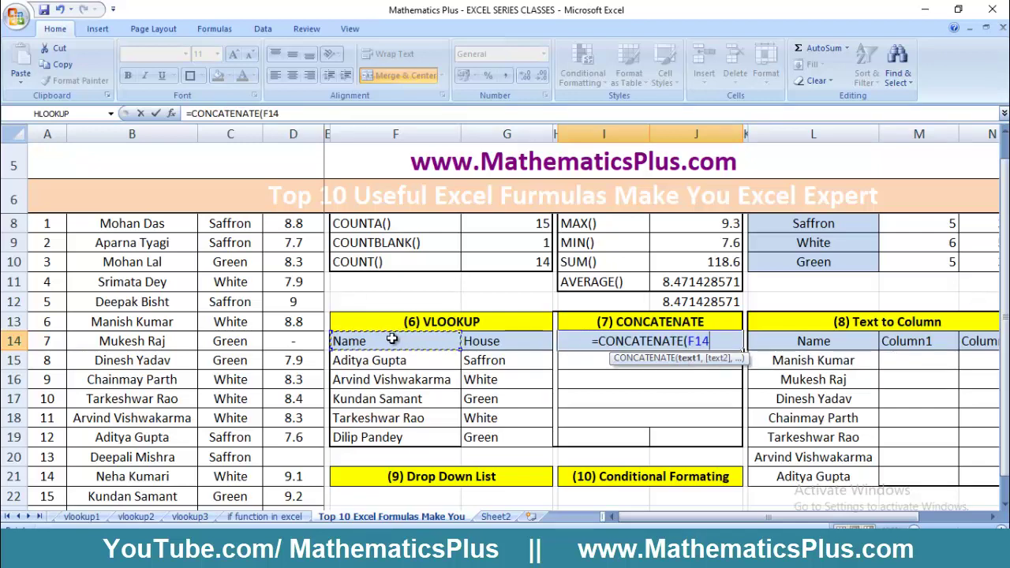
text(,)
click(473, 341)
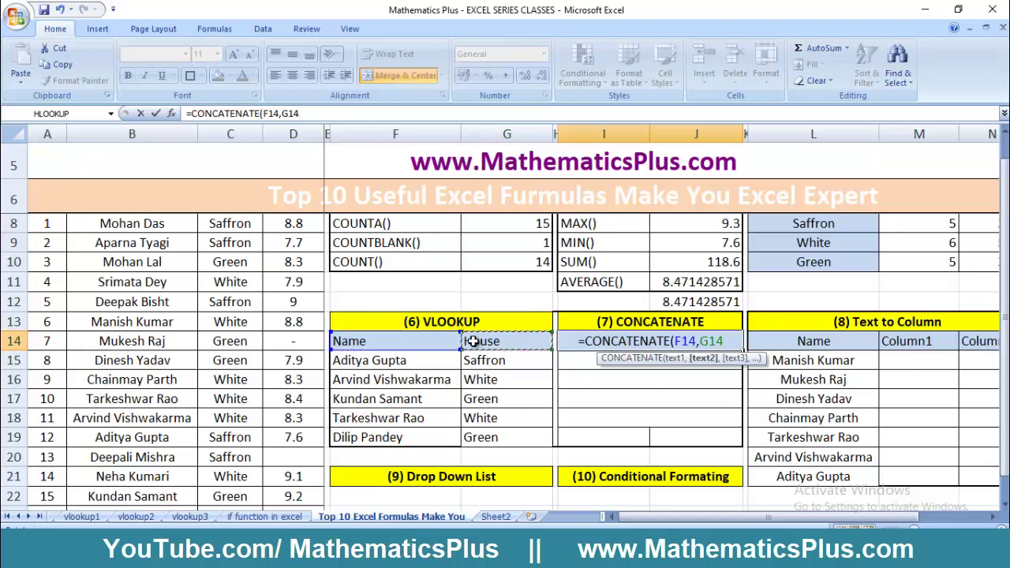
text(0)
key(BackSpace)
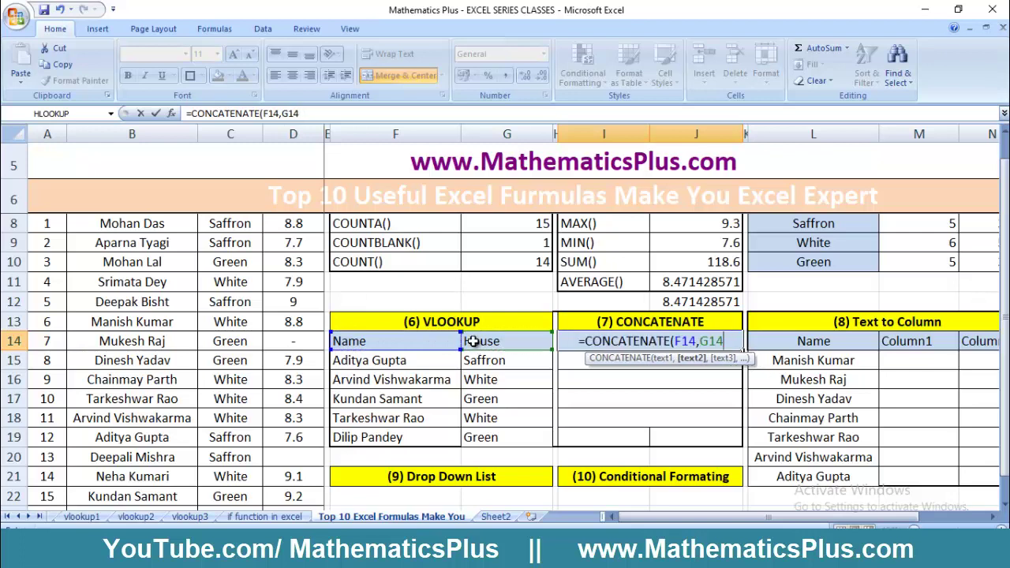
text())
key(Return)
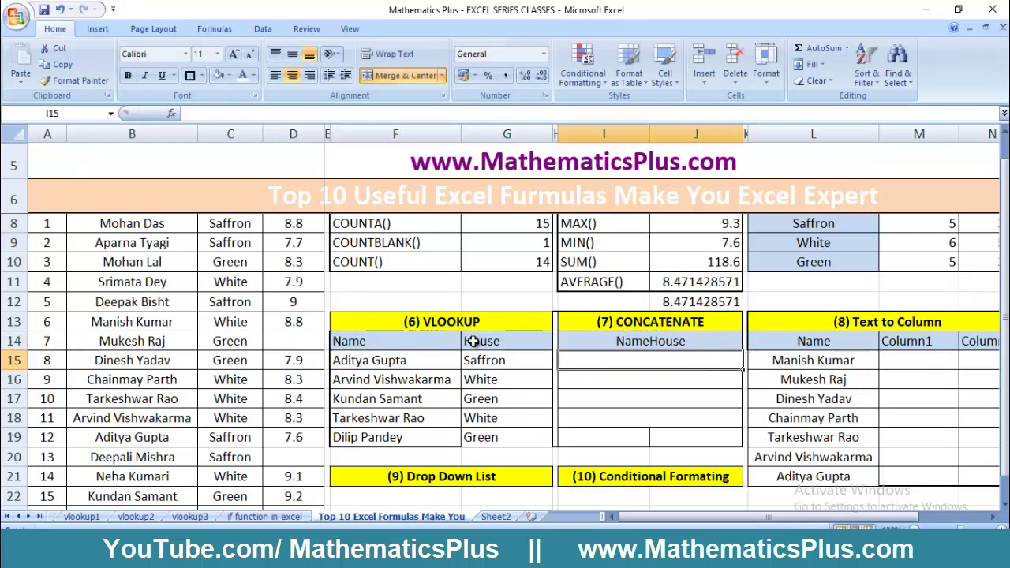
Step: Reopen the CONCATENATE formula in I14 and clear its arguments
click(654, 341)
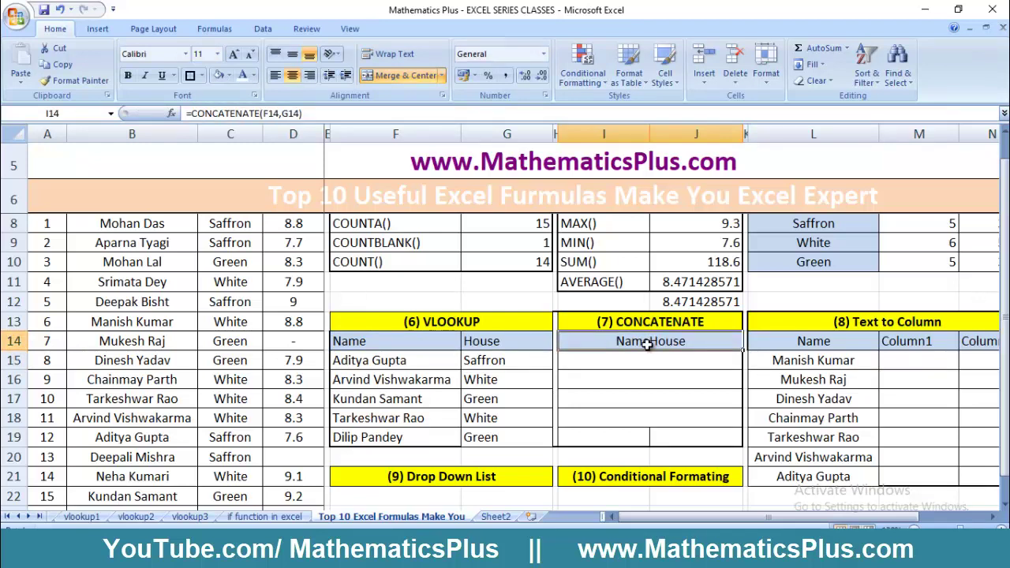
double_click(649, 347)
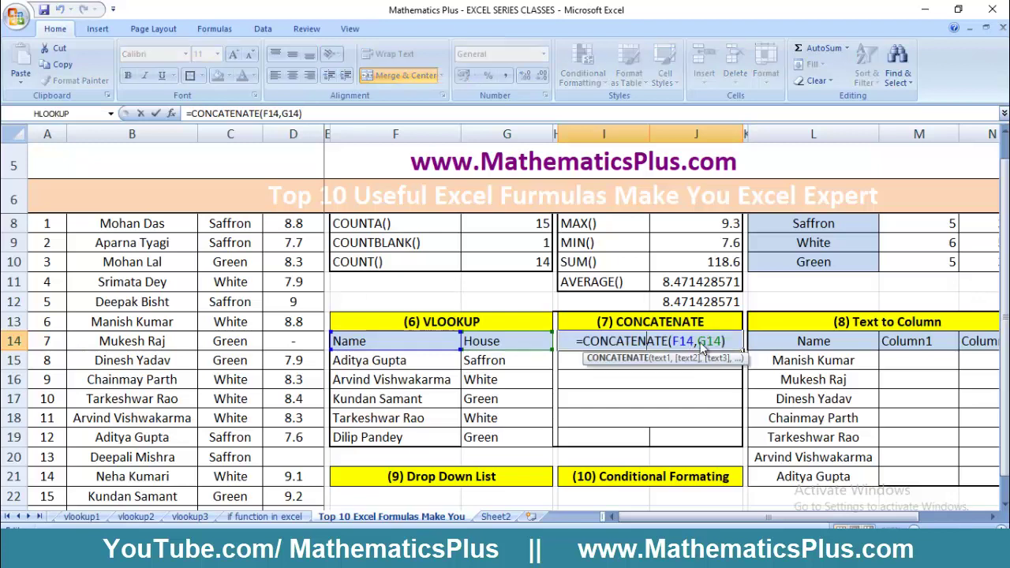
click(698, 341)
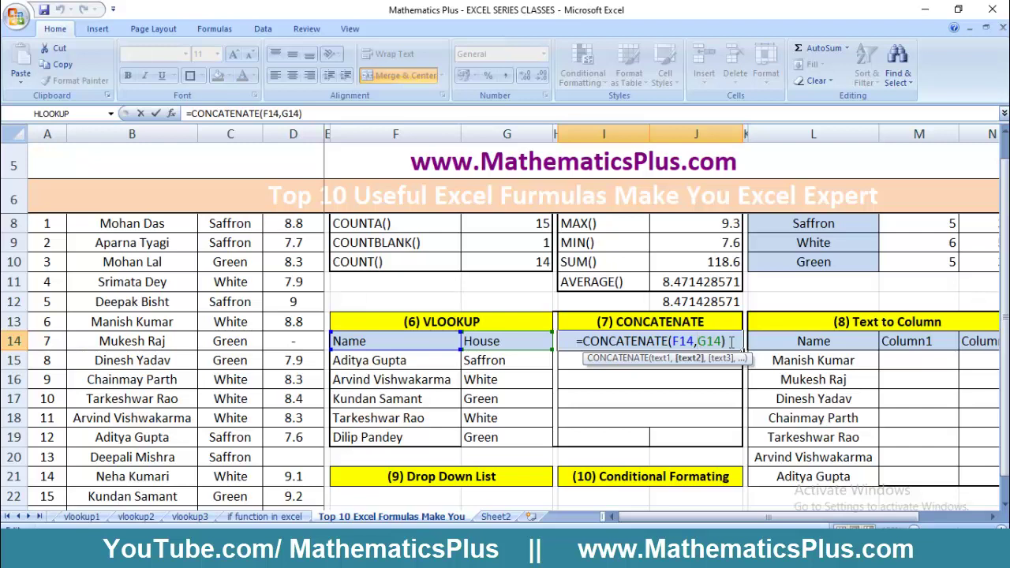
key(BackSpace)
key(BackSpace)
key(BackSpace)
key(BackSpace)
key(BackSpace)
key(BackSpace)
key(BackSpace)
key(BackSpace)
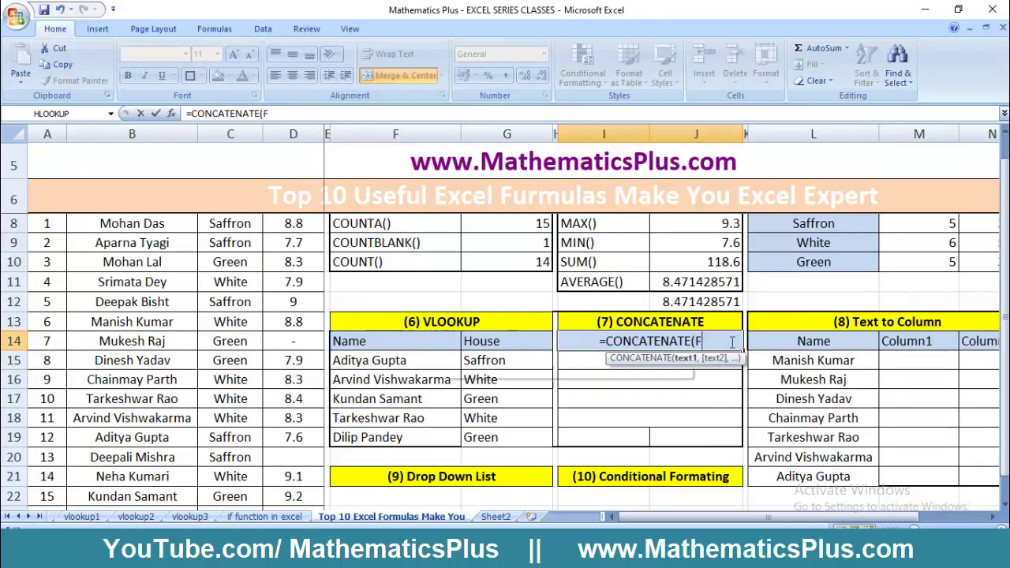
Step: Complete the formula in I14 as =CONCATENATE(F14," ",G14), with a quoted space between the two cells, and enter it
click(430, 341)
text(,)
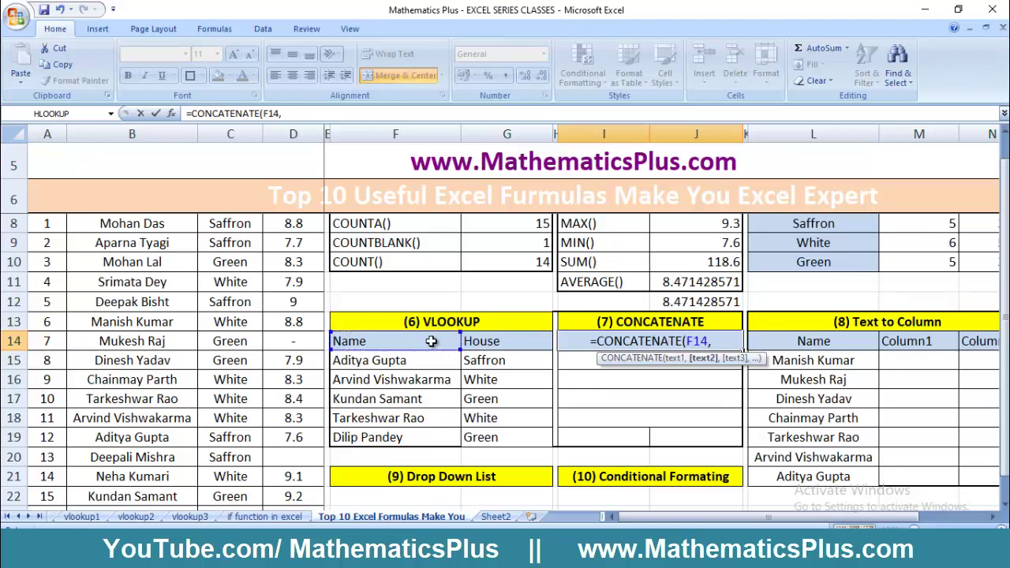
text(")
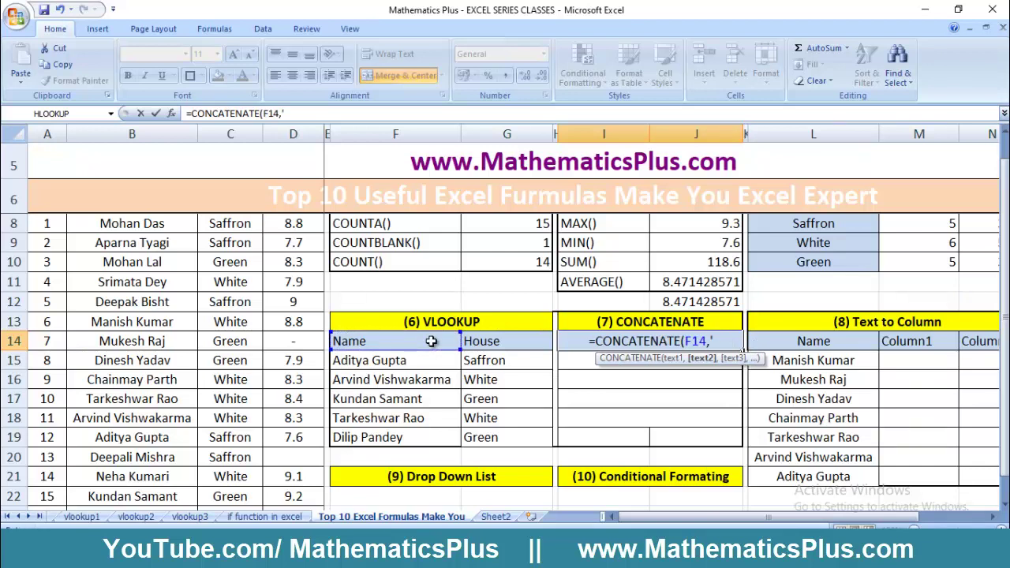
key(BackSpace)
text(")
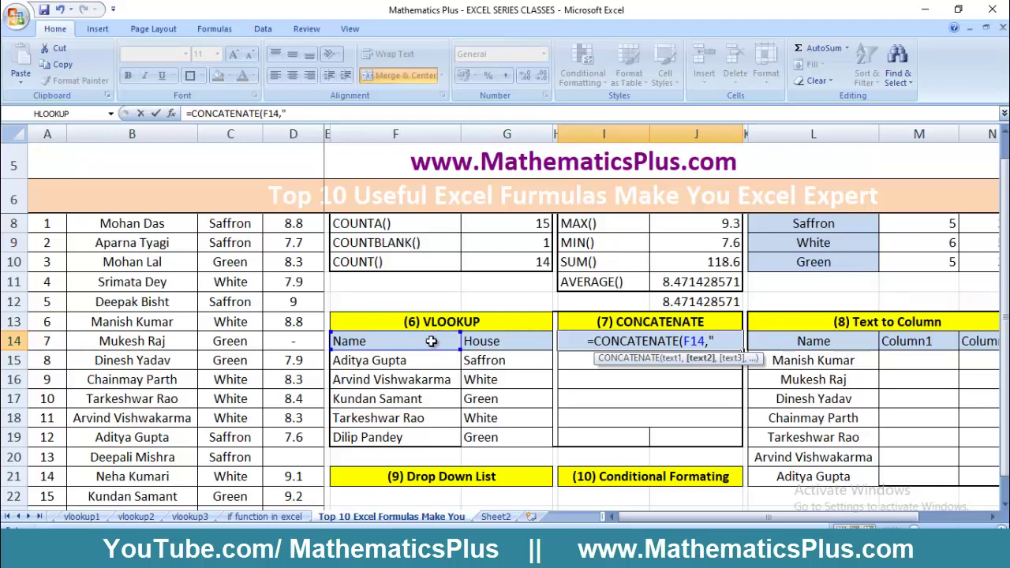
text( ",)
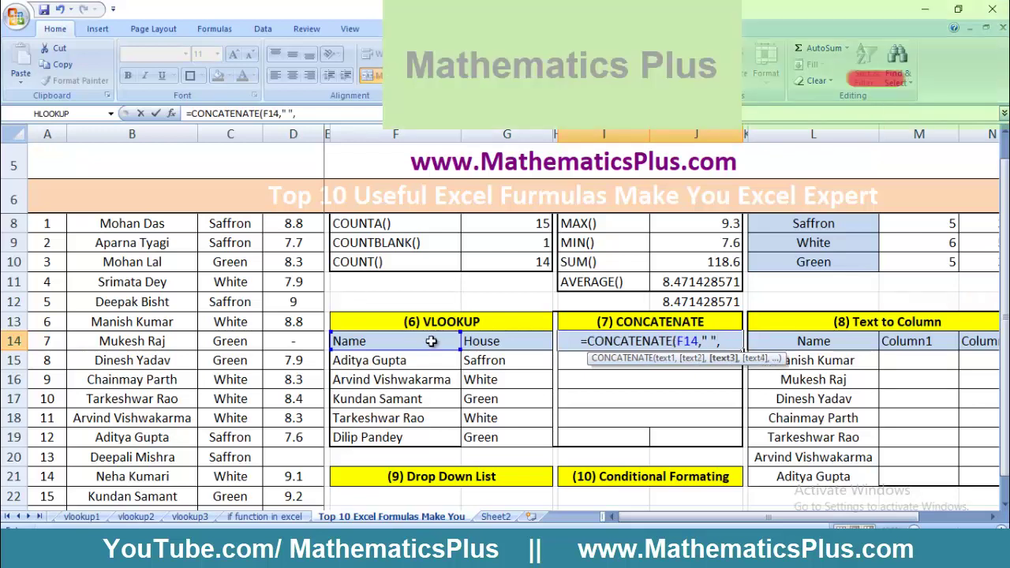
click(490, 341)
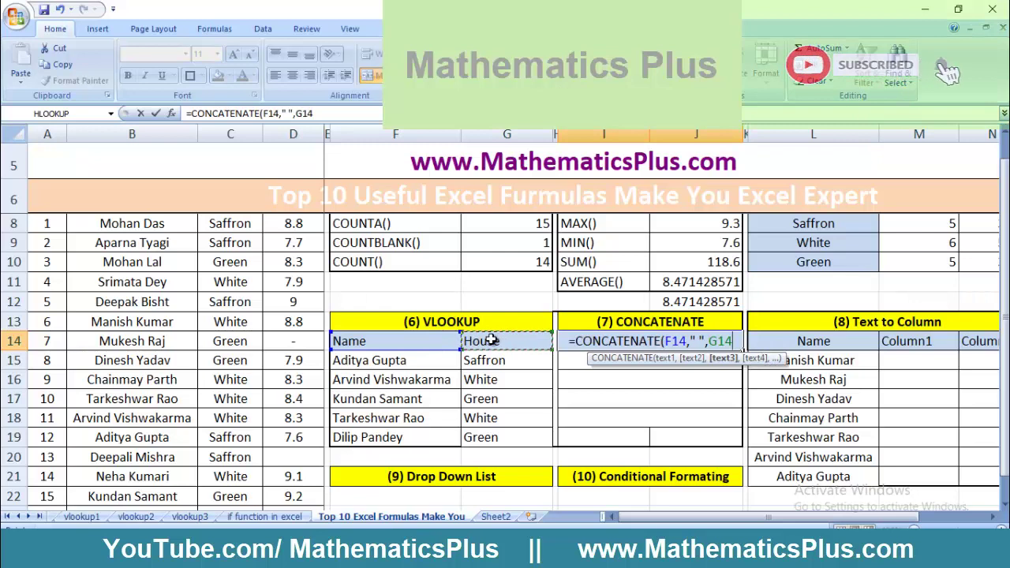
text())
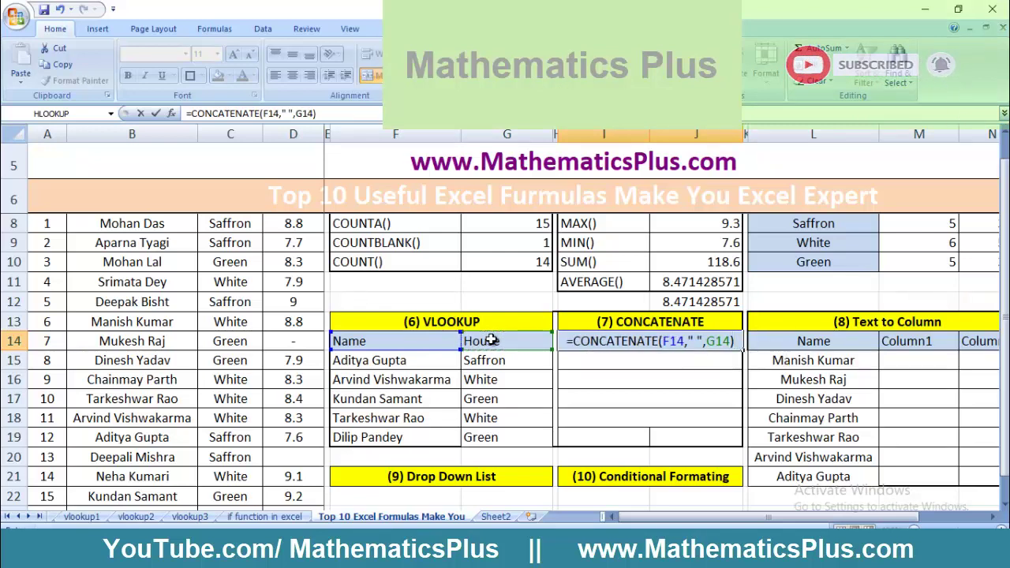
key(Return)
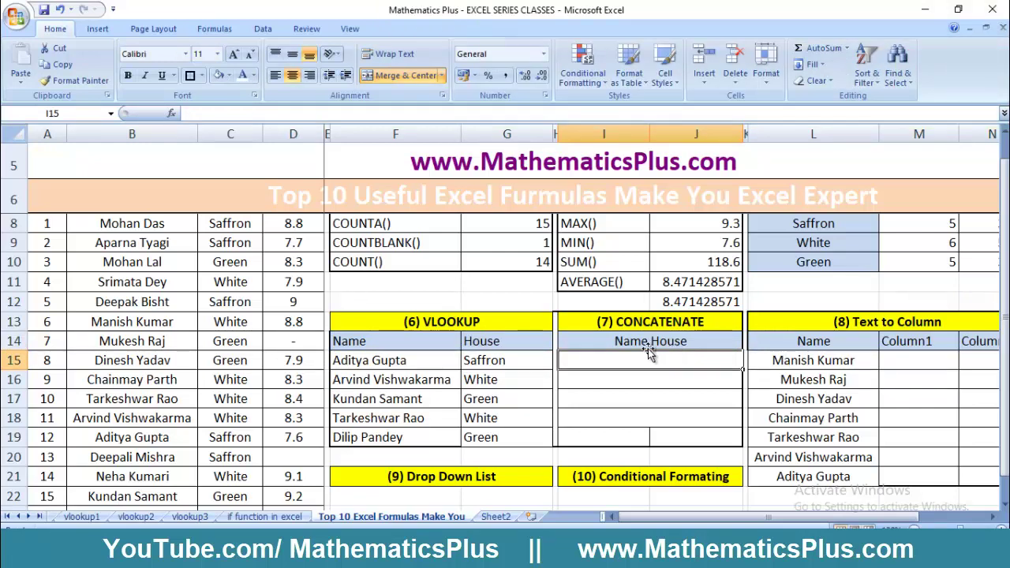
Step: Copy the CONCATENATE formula from I14 down to I18
click(629, 342)
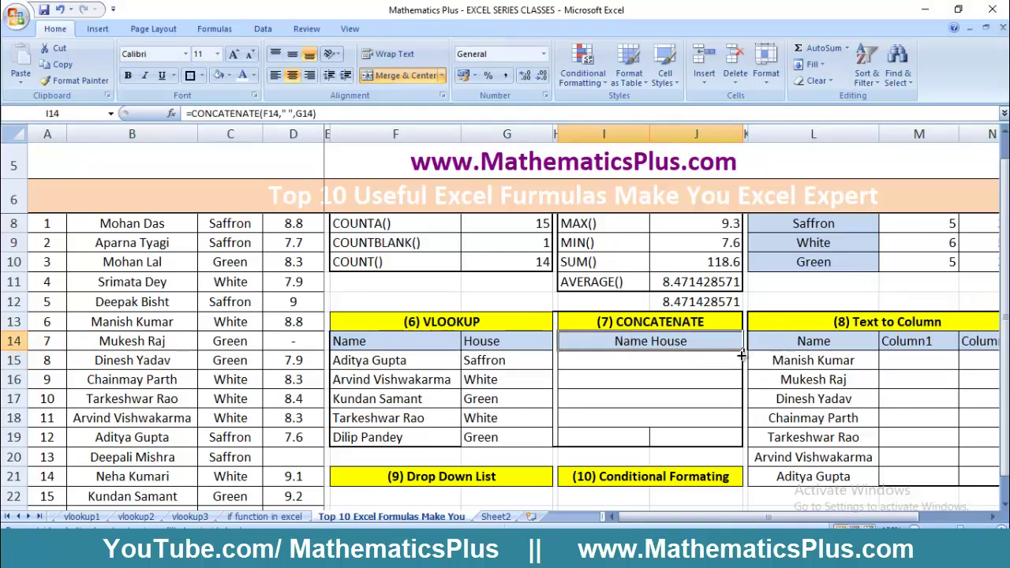
drag(741, 356, 730, 444)
click(510, 314)
drag(742, 351, 737, 429)
Step: Merge and center cells I19:J19 and copy the CONCATENATE formula from I18 into the merged cell
click(621, 438)
drag(622, 439, 694, 438)
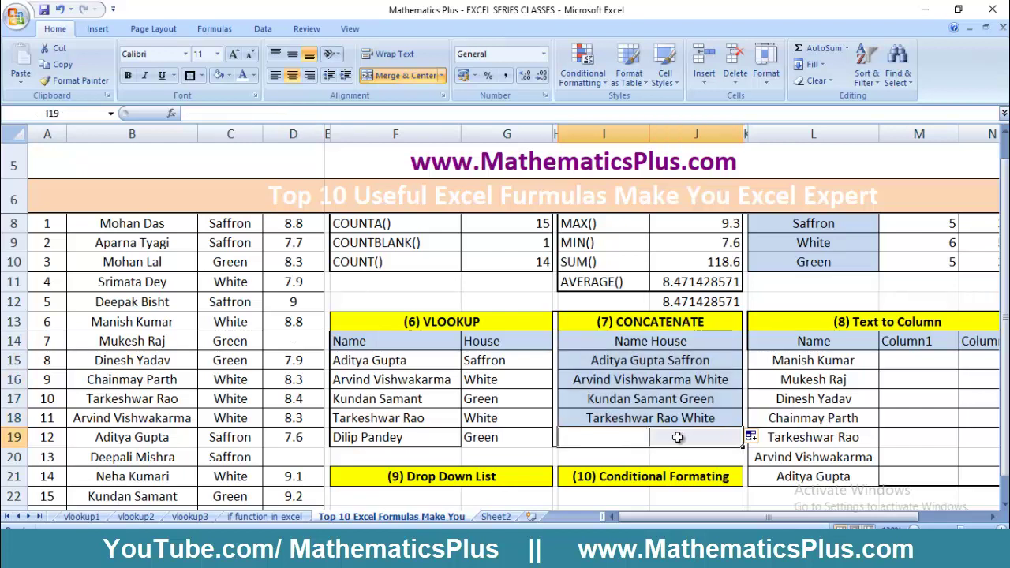
click(403, 75)
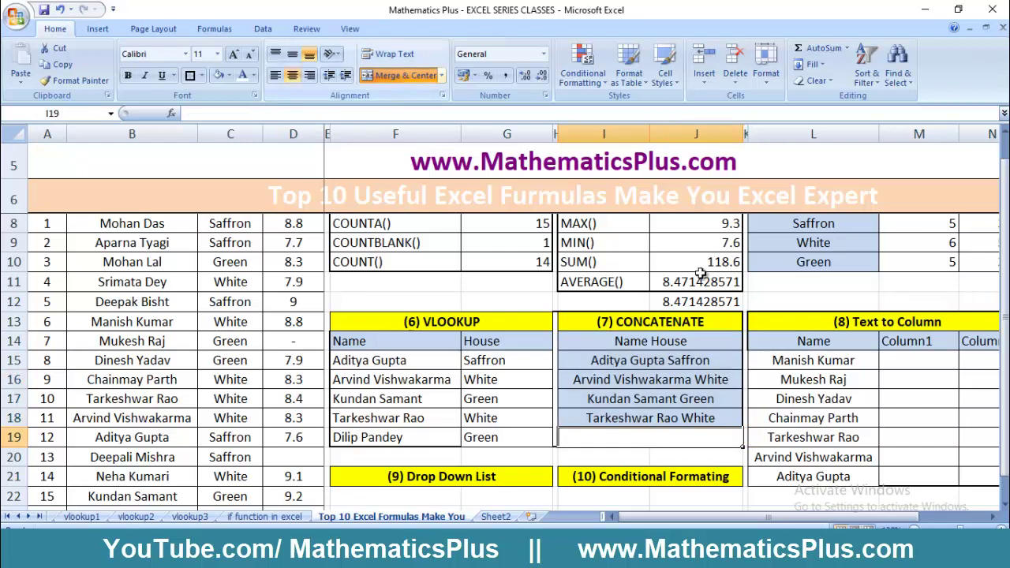
click(663, 416)
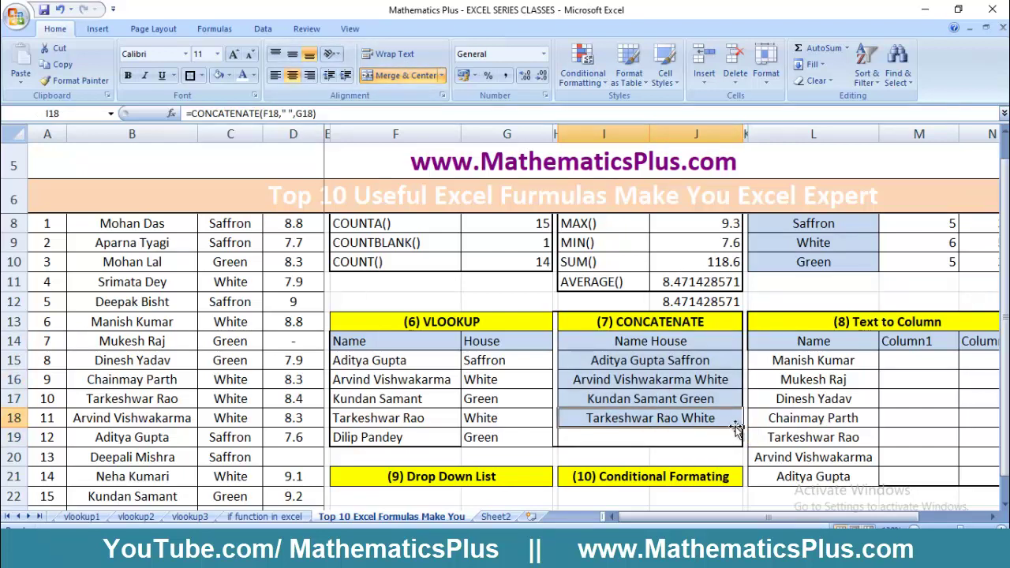
drag(742, 432, 742, 448)
click(700, 439)
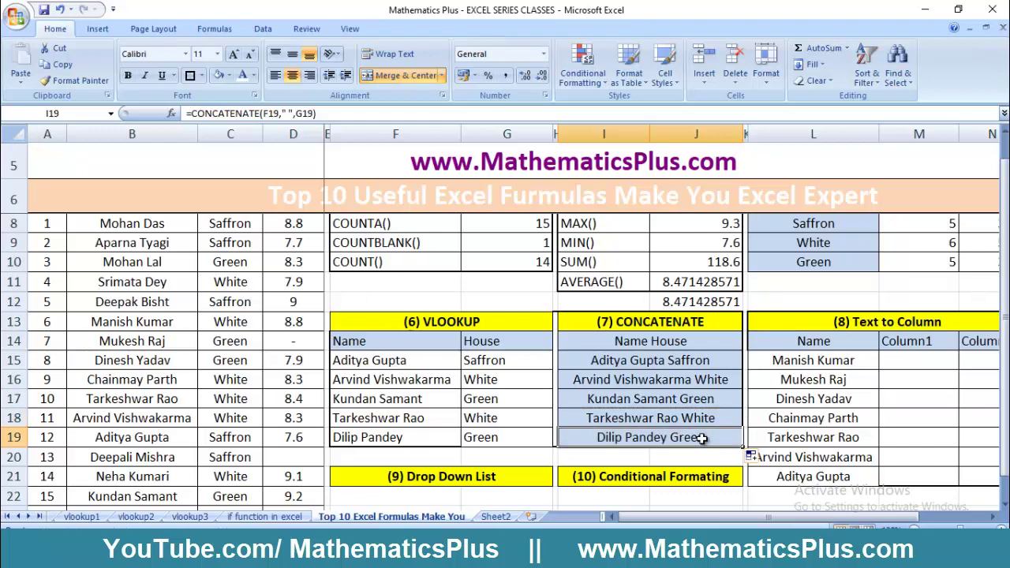
Step: Compare the CONCATENATE formulas in I14 and I15 with the source cells F15 and G15
click(639, 345)
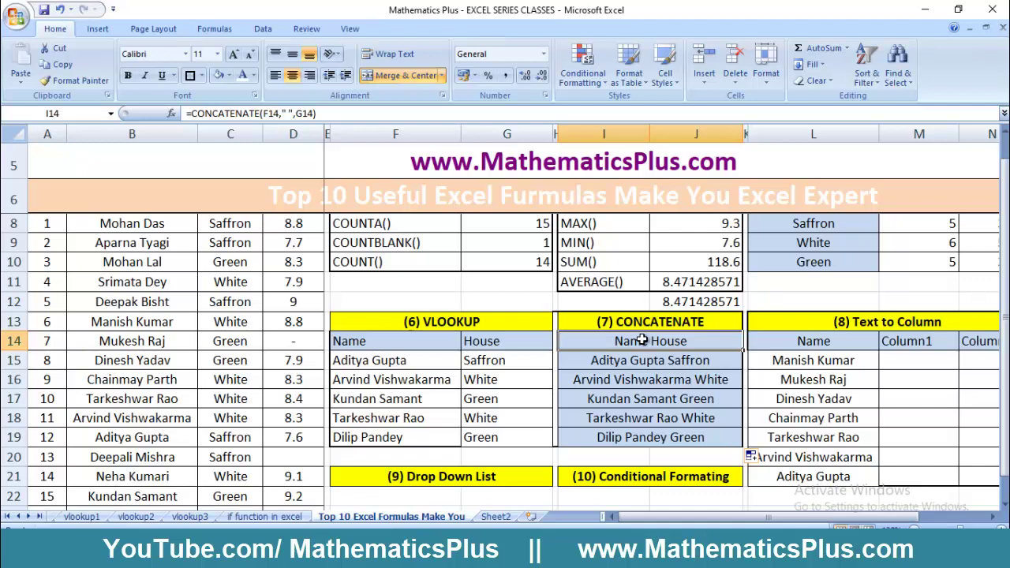
click(385, 362)
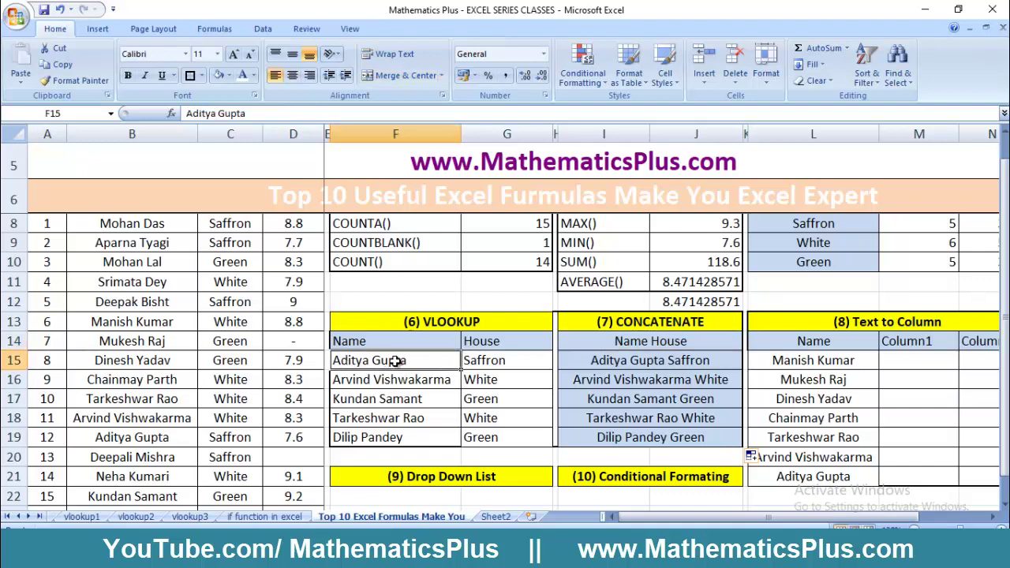
click(472, 362)
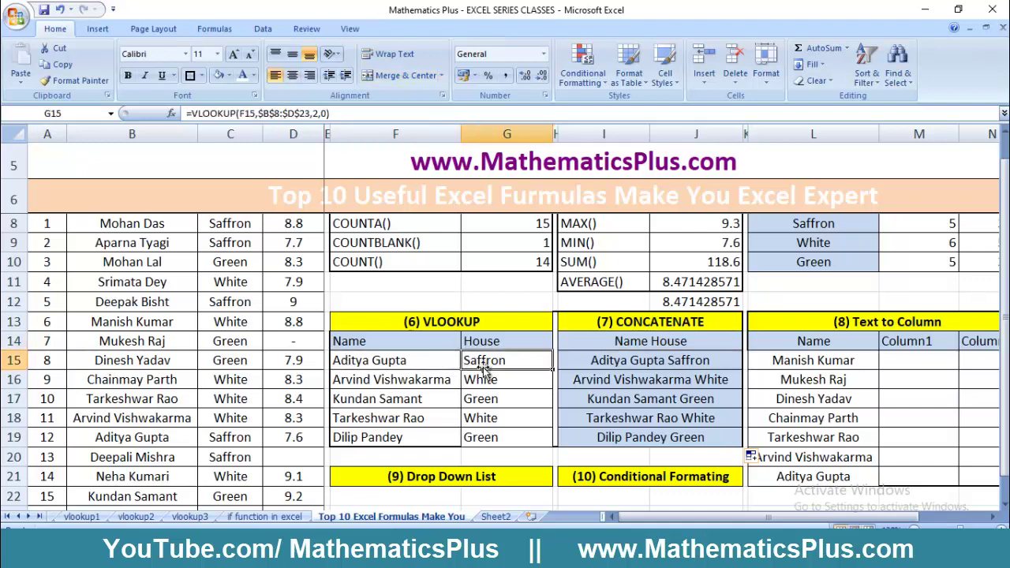
click(629, 362)
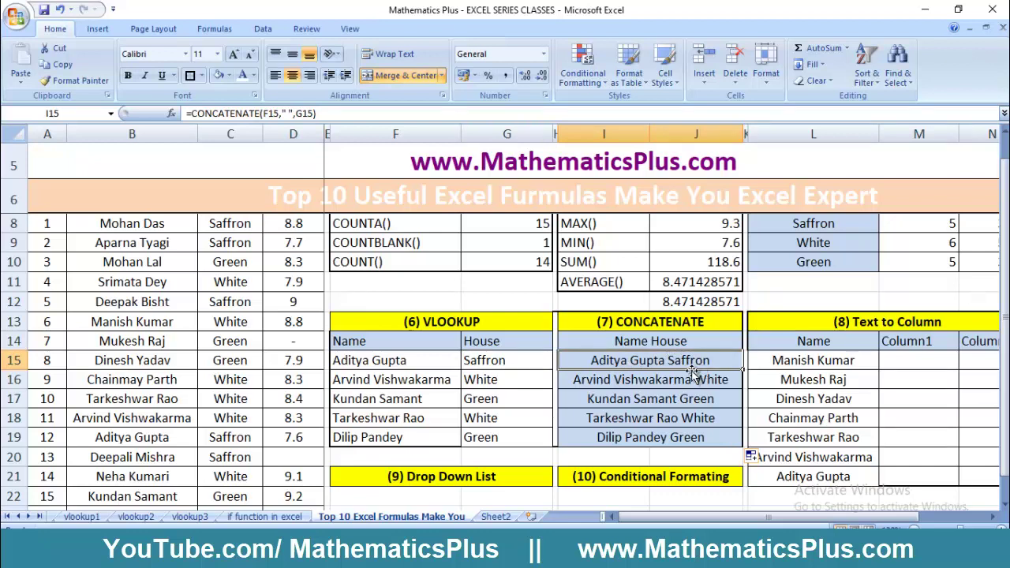
click(388, 361)
click(491, 361)
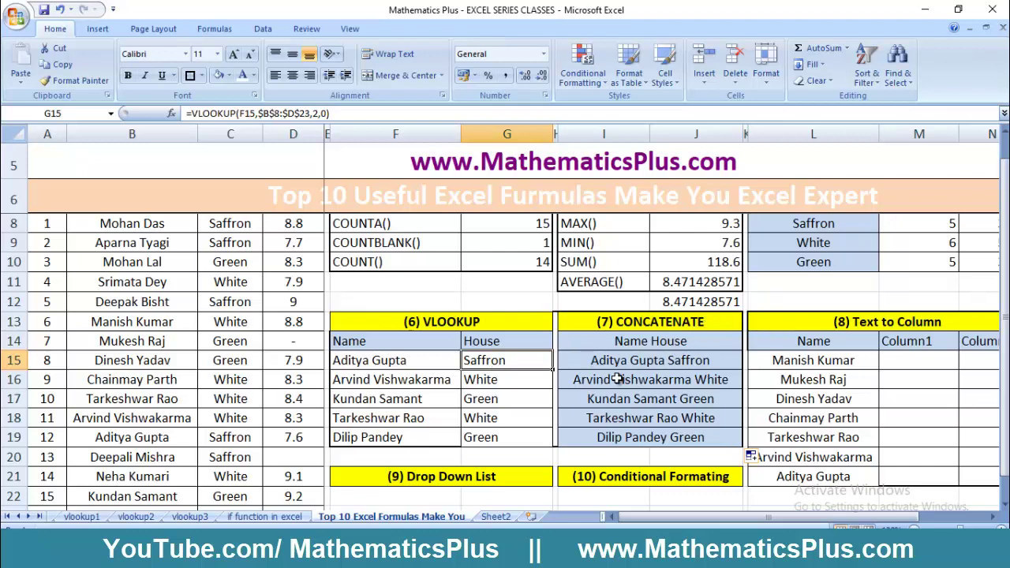
Step: Replace the heading in G14 of the VLOOKUP table with Score
click(486, 341)
text(sCOR)
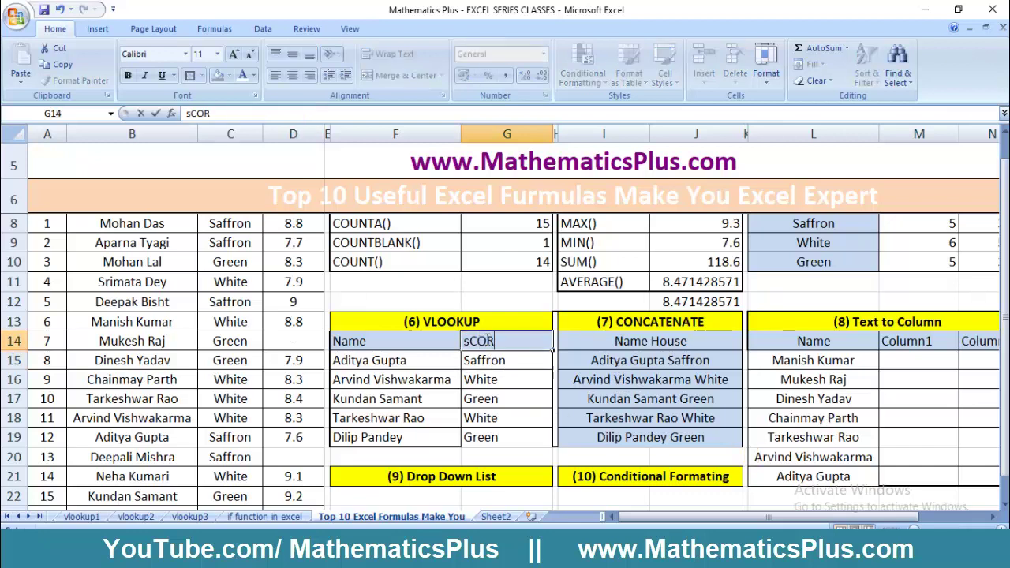
text(E)
key(Return)
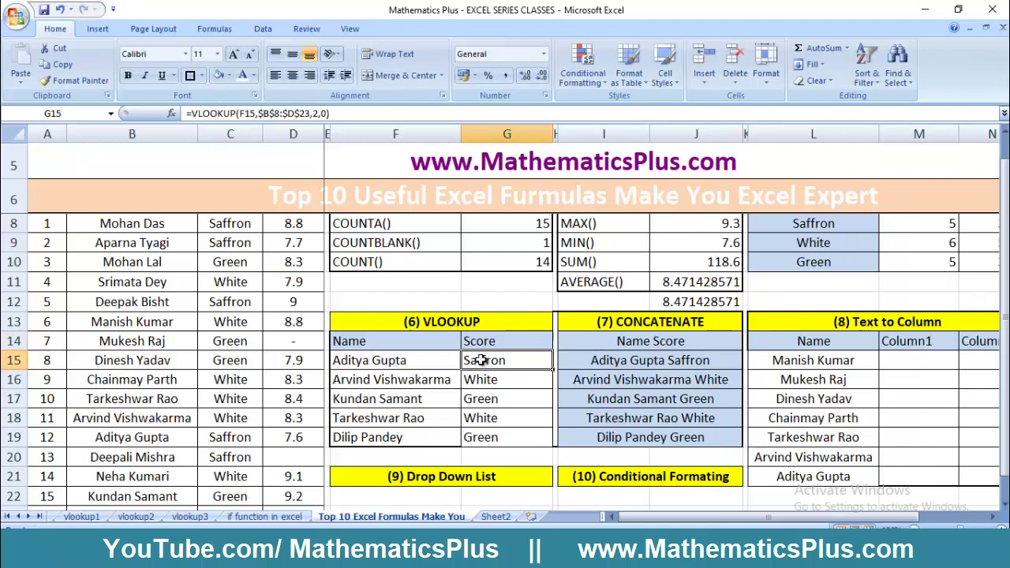
Step: Start a new VLOOKUP formula in G15 with F15 as lookup value and the absolute range $B$8:$D$23 as table array
text(=)
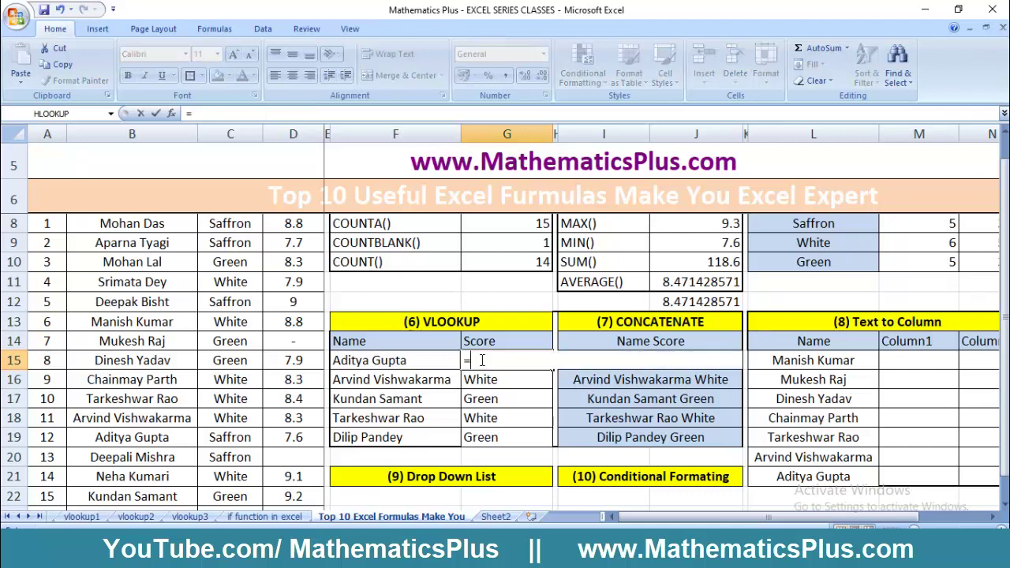
text(vlooku)
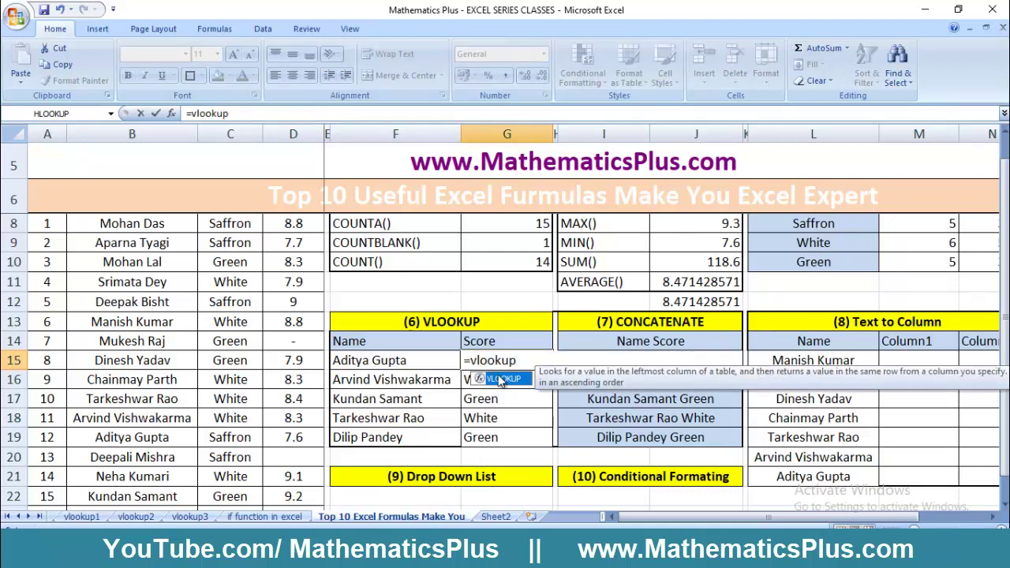
text(p)
double_click(505, 380)
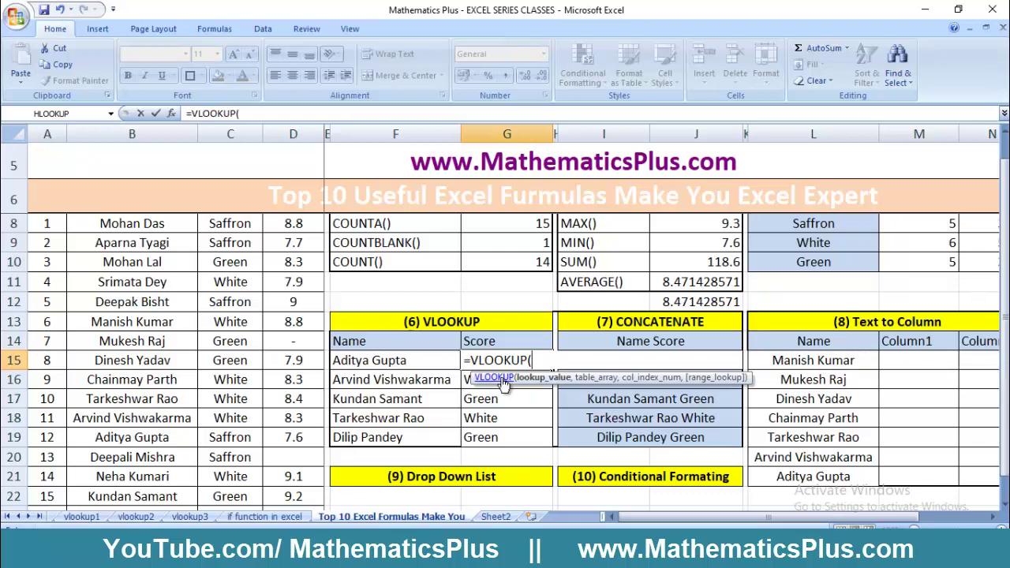
click(424, 362)
text(,)
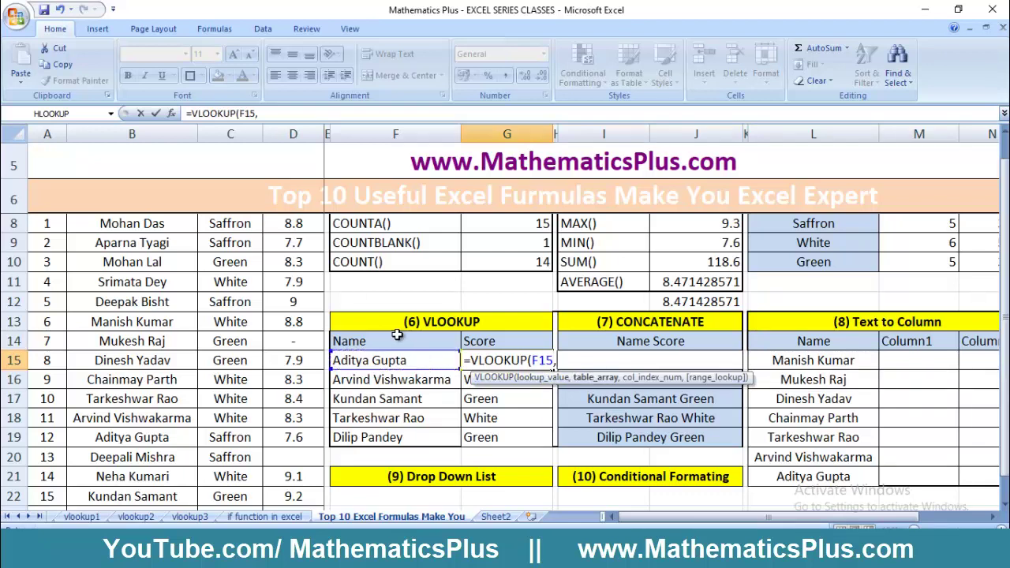
drag(131, 228, 284, 476)
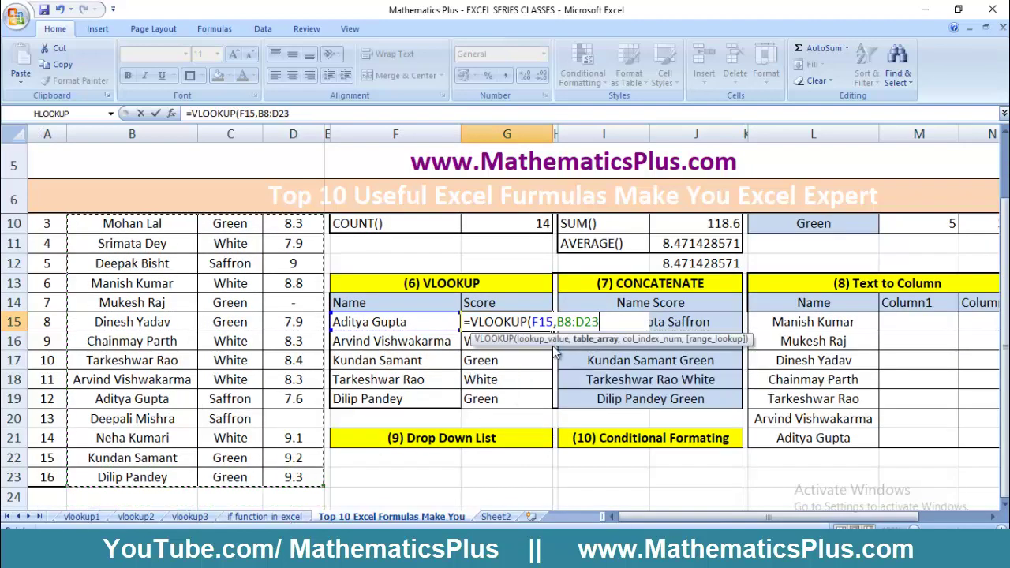
drag(558, 322, 597, 322)
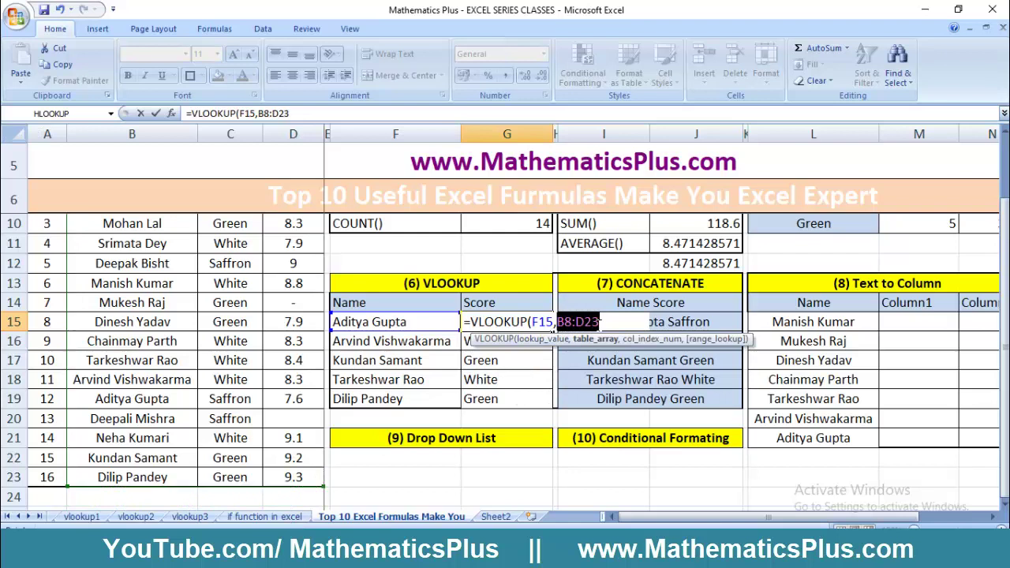
key(F4)
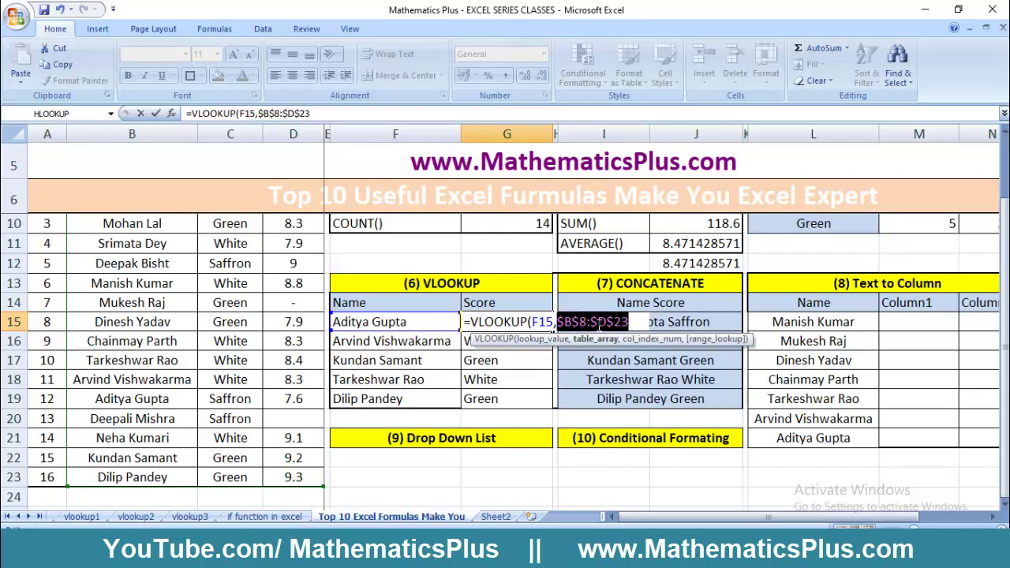
Step: Complete the VLOOKUP in G15 with column index 3 and exact match 0, and copy it down to G19
click(634, 322)
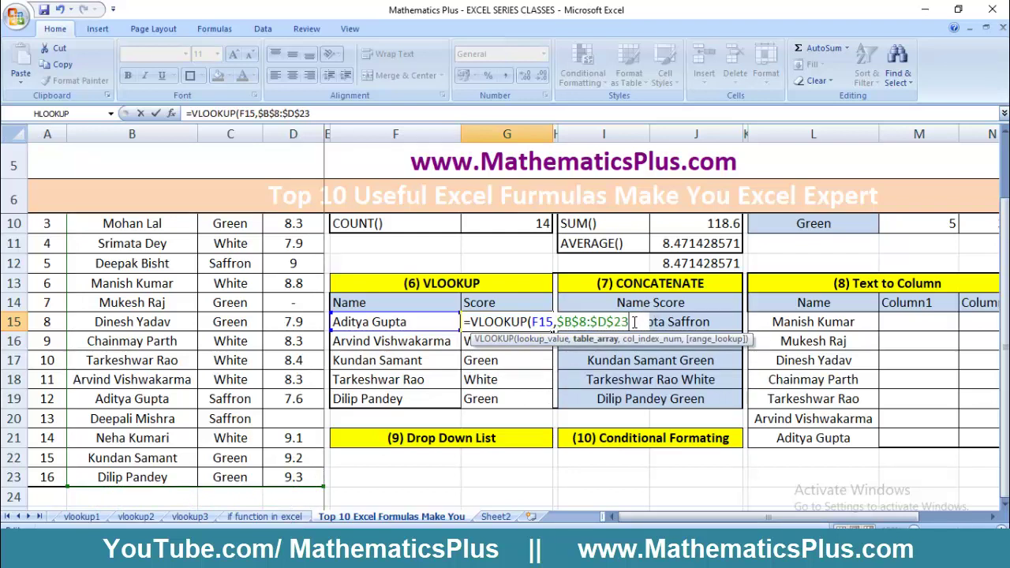
text(,)
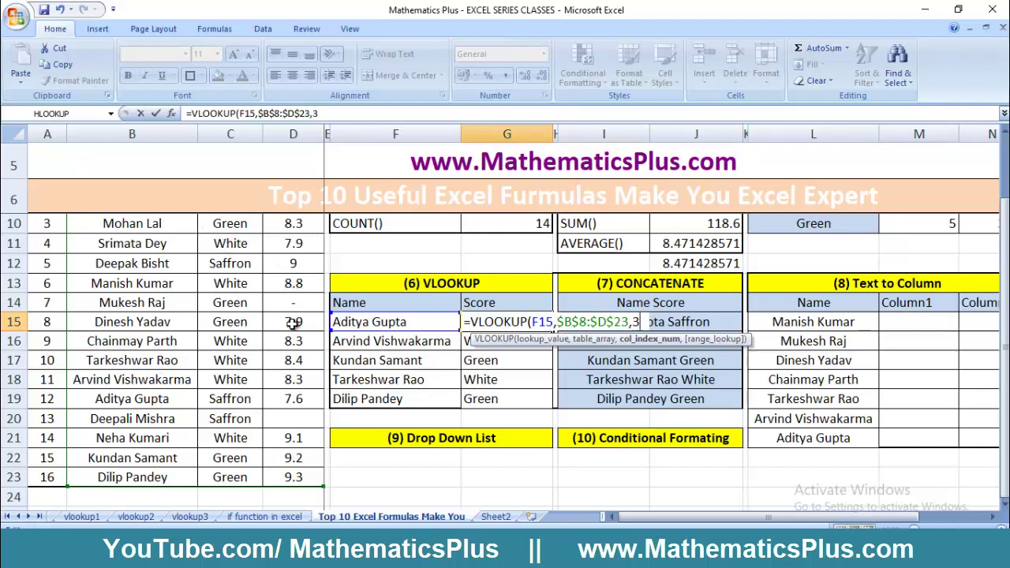
text(3,)
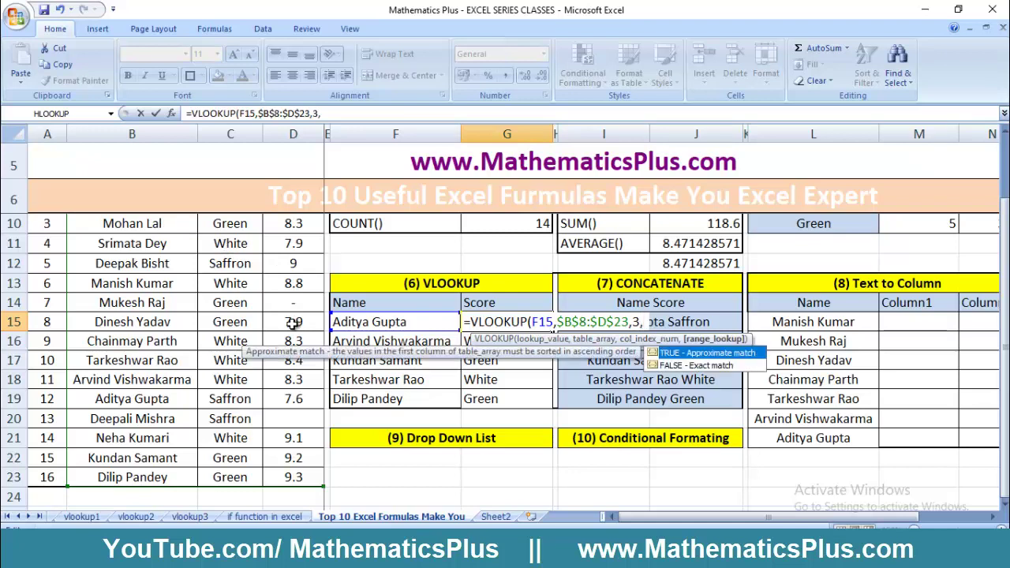
text(0))
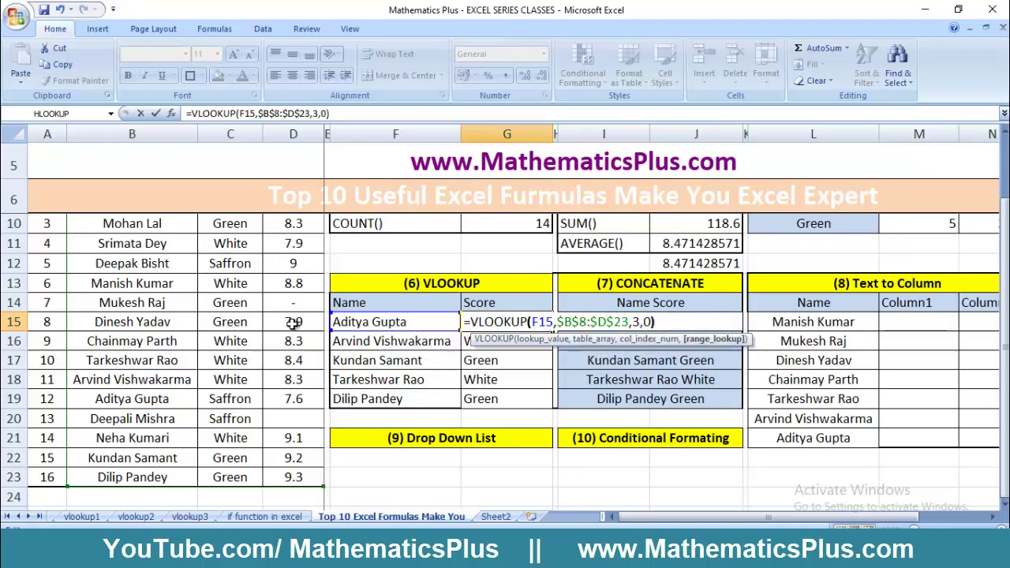
key(Return)
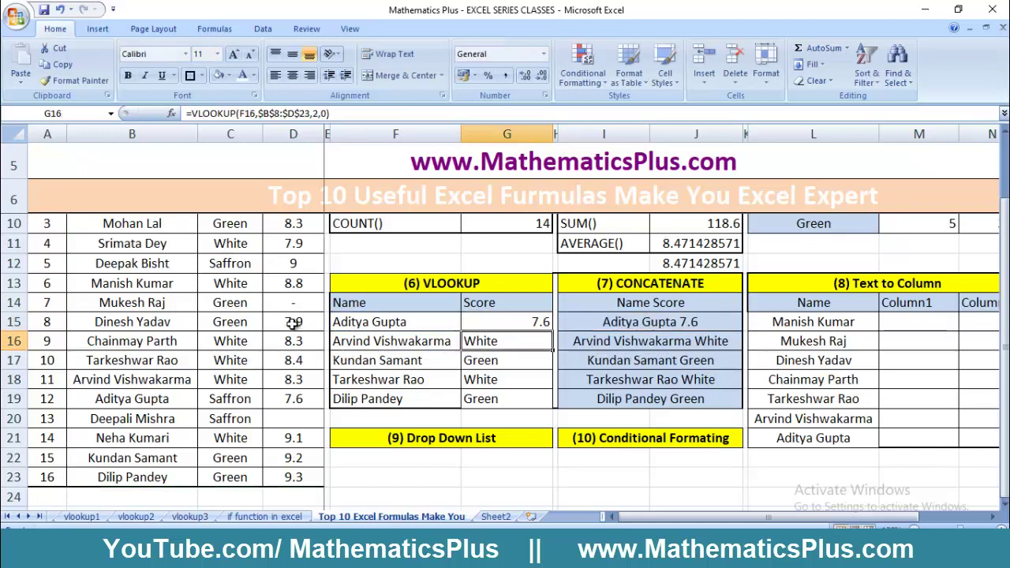
click(519, 322)
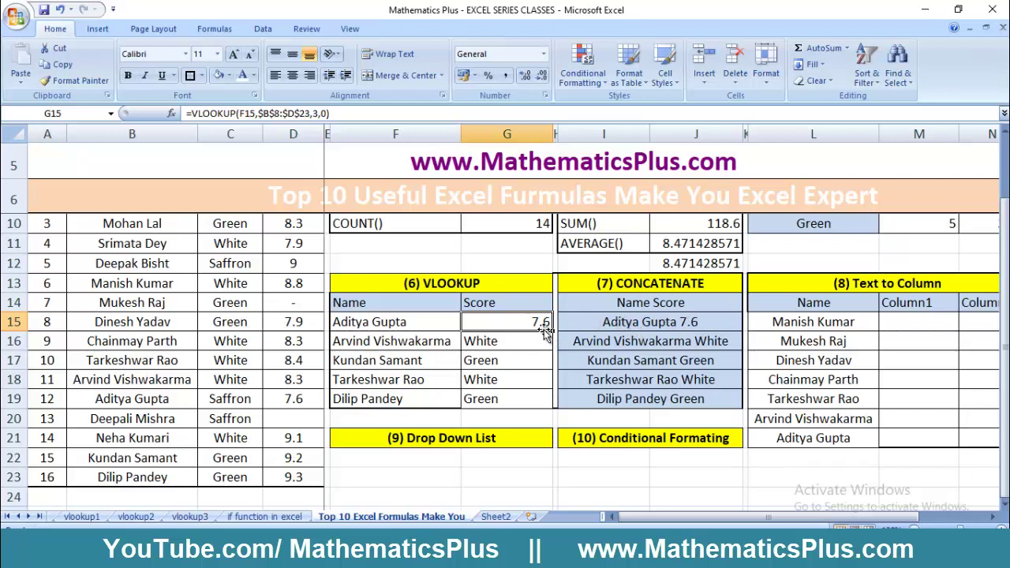
drag(550, 347, 550, 404)
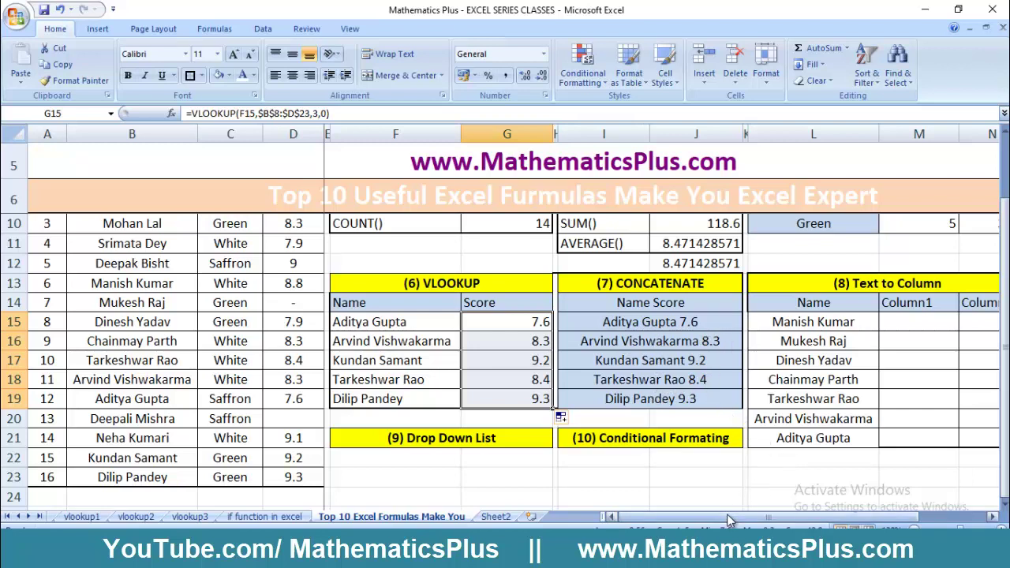
Step: Select the names in L15:L21 of the Text to Column section and open the Text to Columns wizard
drag(730, 521, 805, 519)
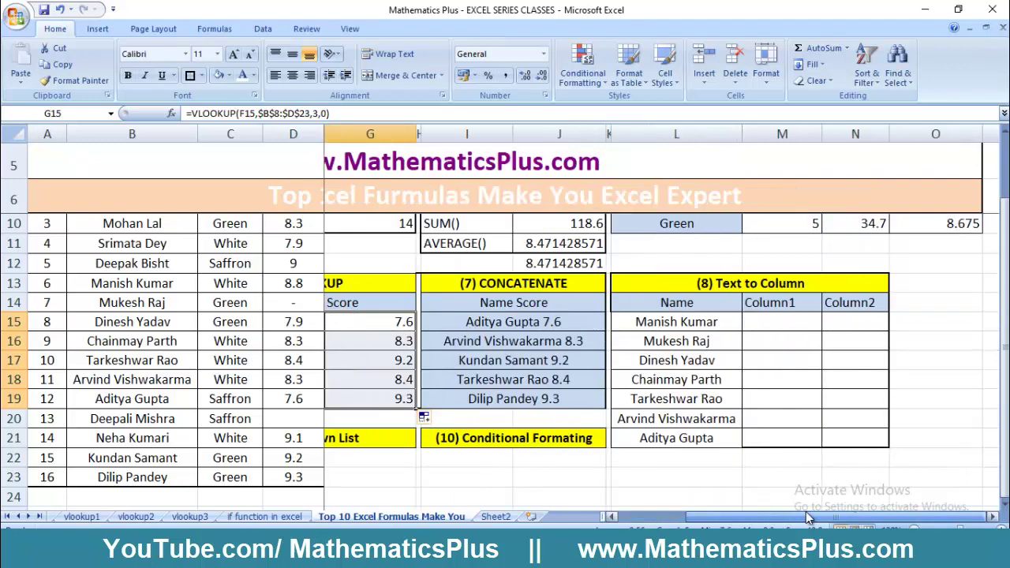
click(783, 289)
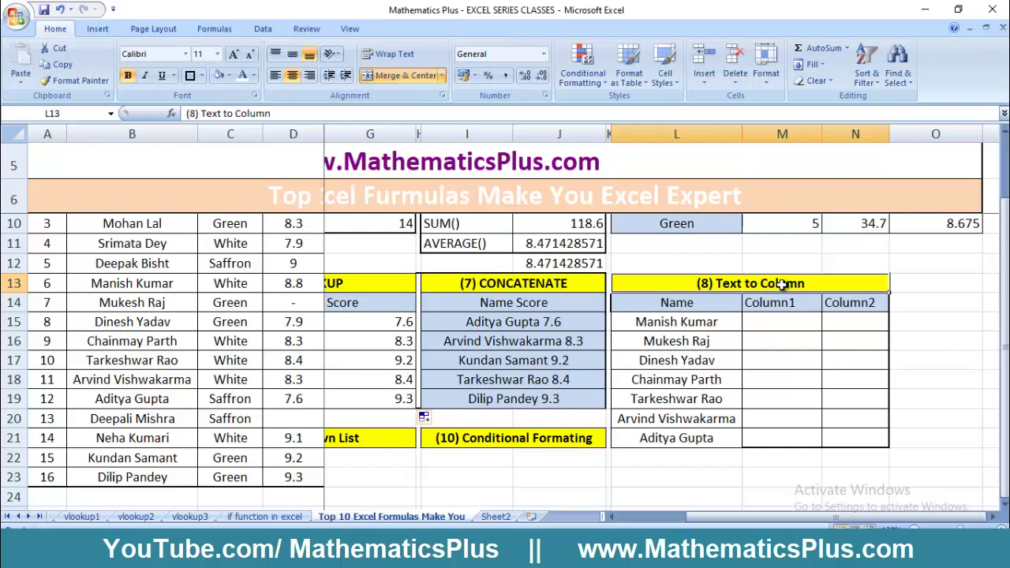
click(759, 322)
click(704, 321)
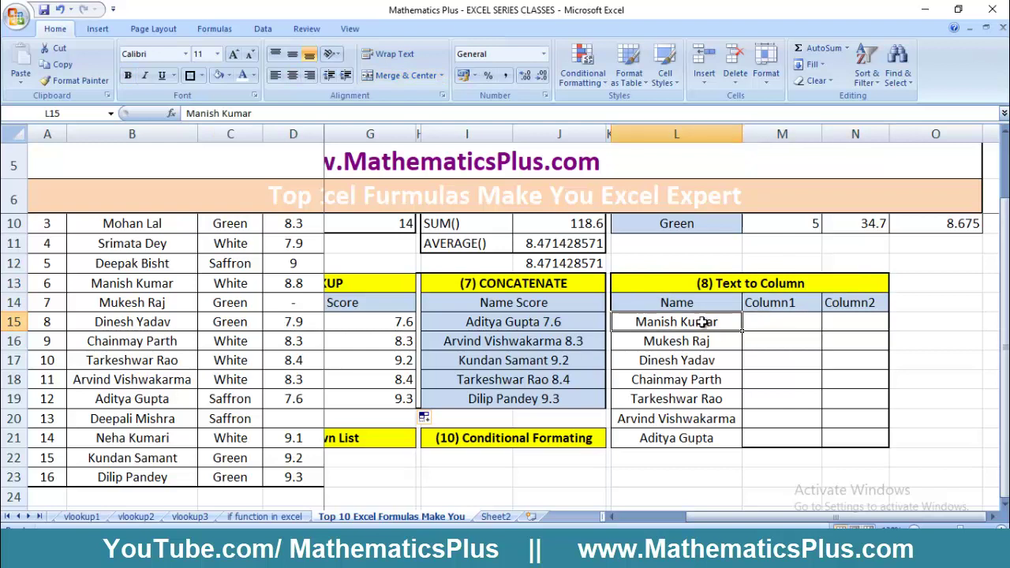
key(alt+a)
key(shift+Down)
key(shift+Down)
key(shift+Down)
key(shift+Down)
key(shift+Down)
key(shift+Down)
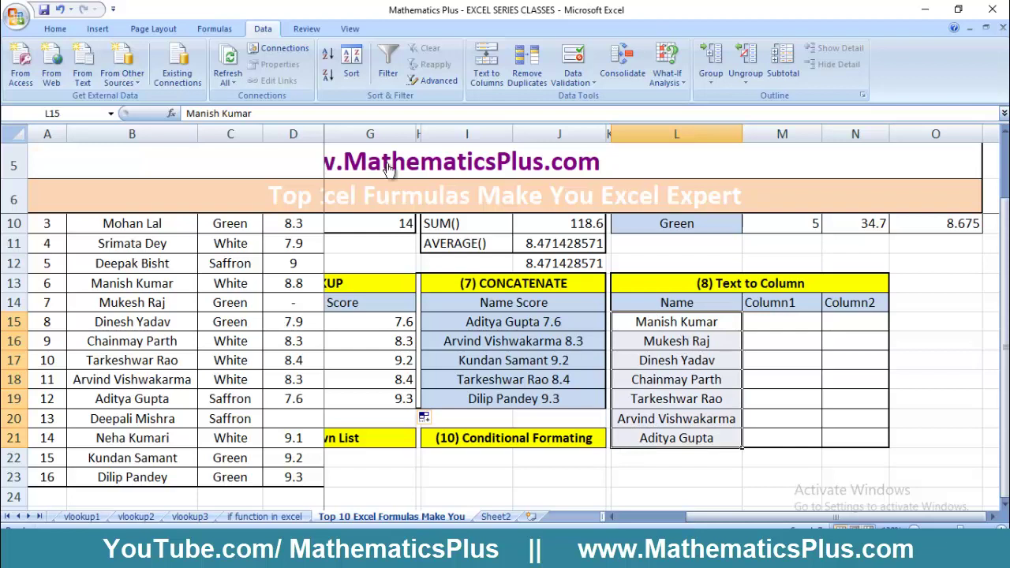
click(487, 76)
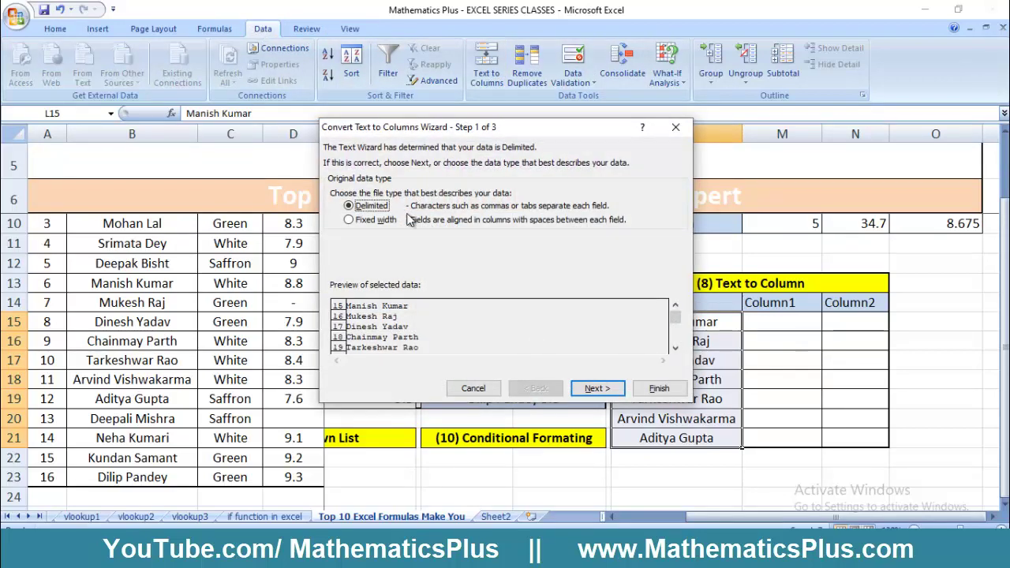
Step: Keep the Delimited data type and split the names with Tab and Space as delimiters, treating consecutive delimiters as one
click(591, 390)
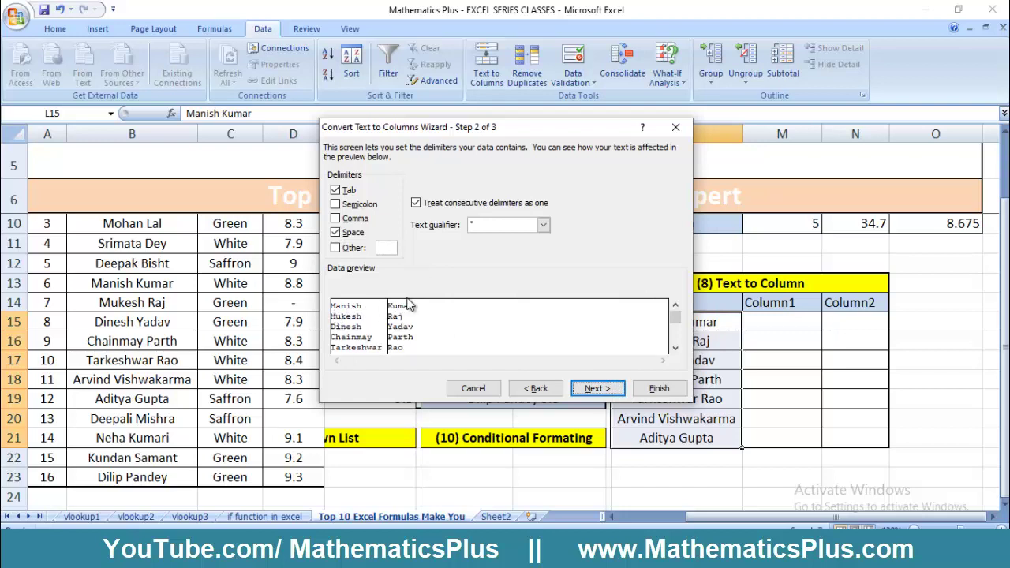
click(336, 234)
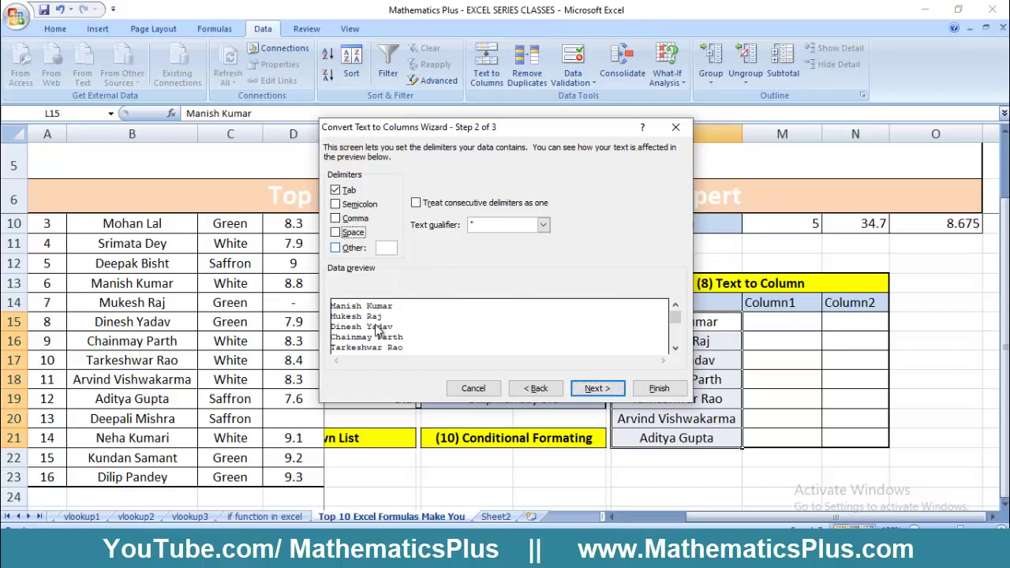
click(336, 233)
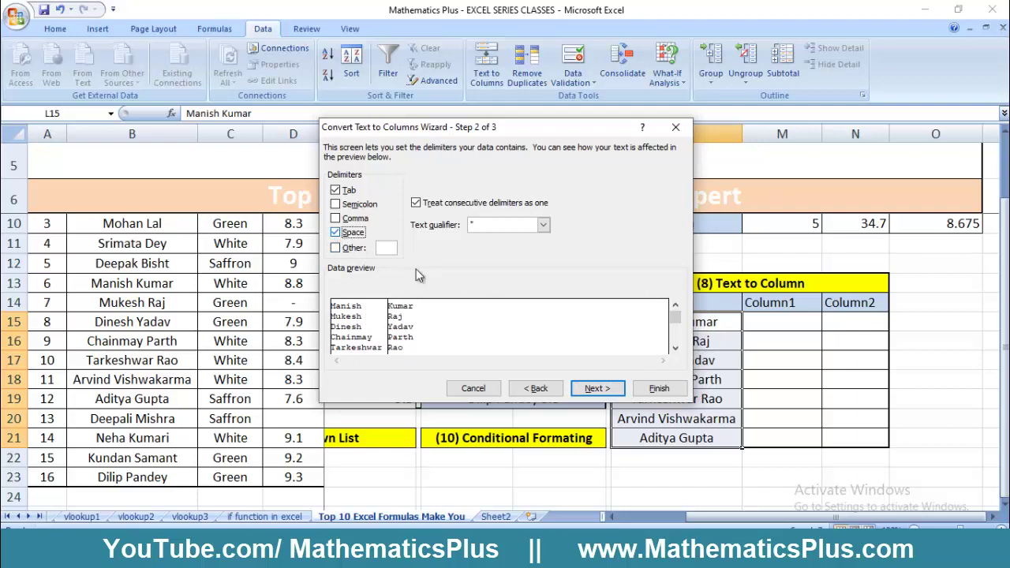
click(605, 392)
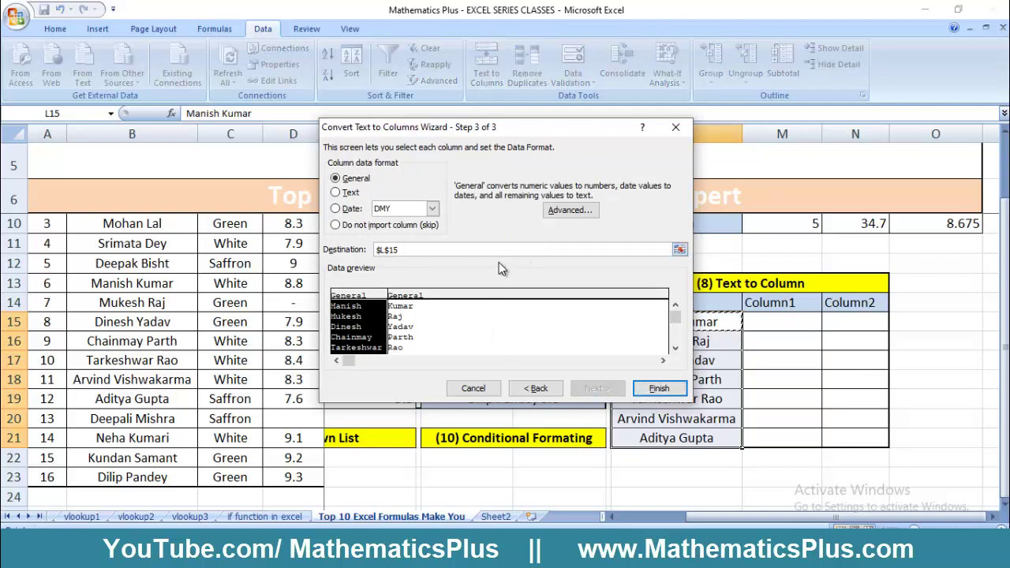
Step: Set the destination to =$M$15:$N$21, finish the conversion and accept replacing the destination cells' contents
click(680, 251)
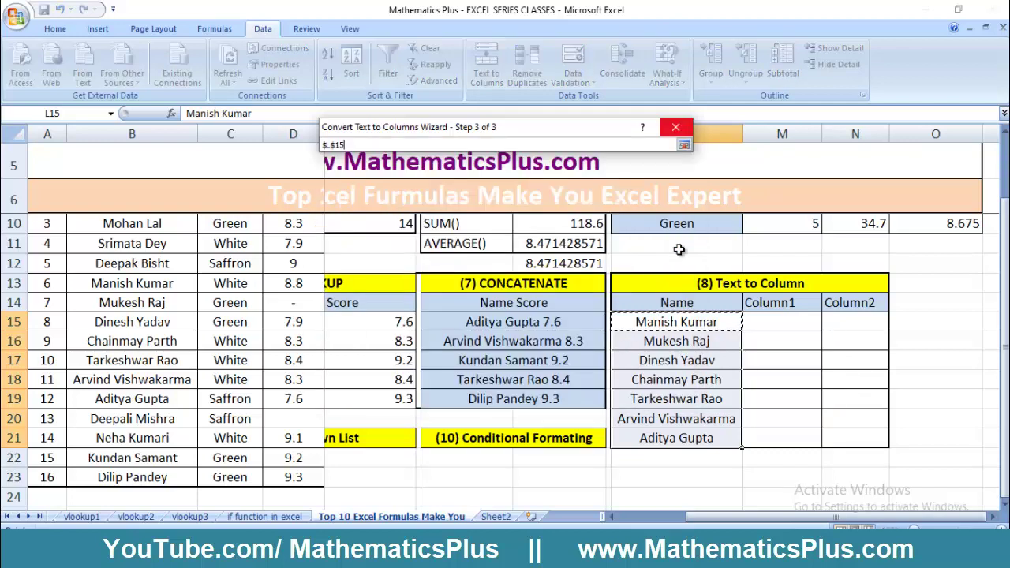
click(769, 319)
drag(819, 318, 852, 433)
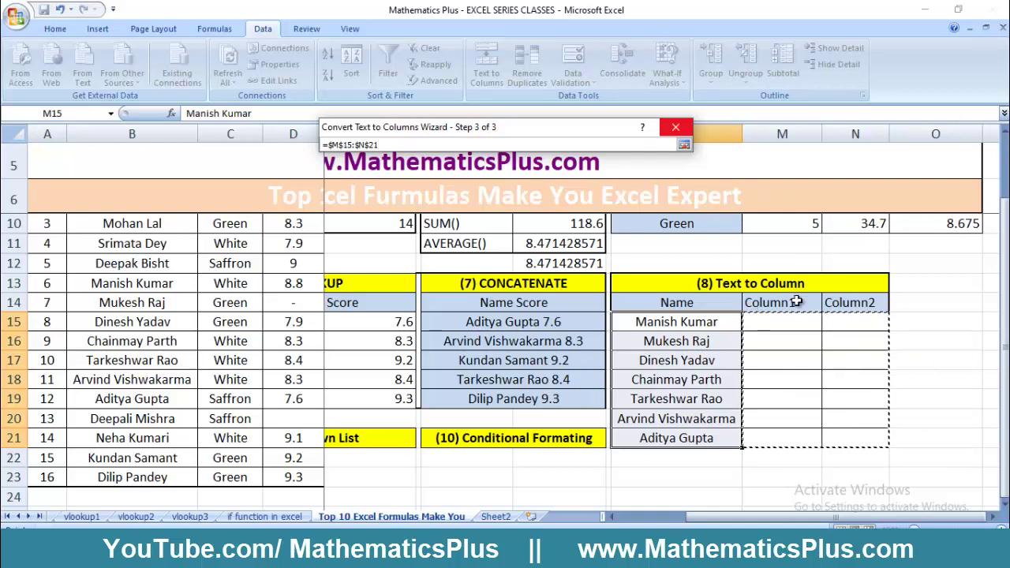
key(Return)
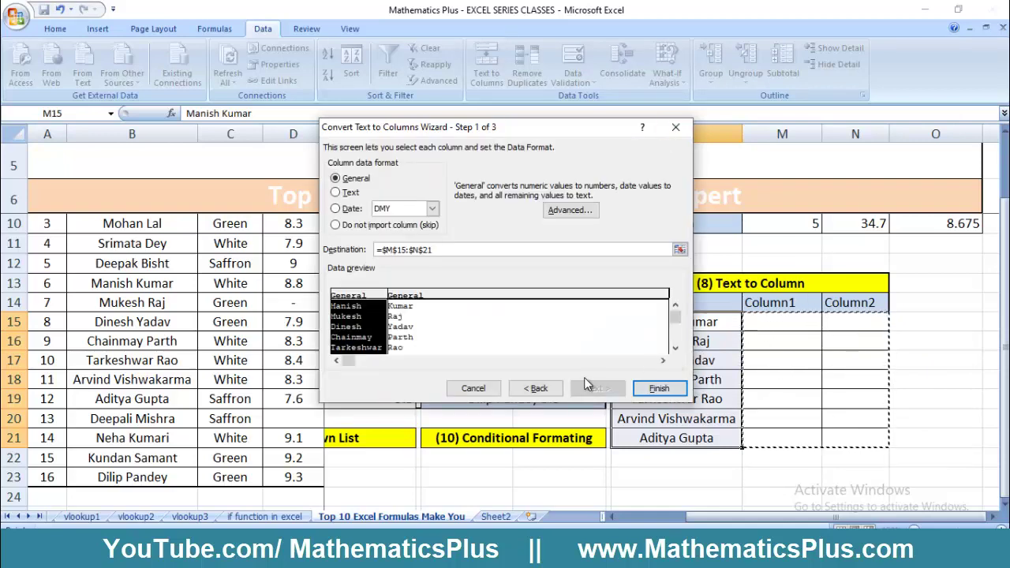
click(659, 389)
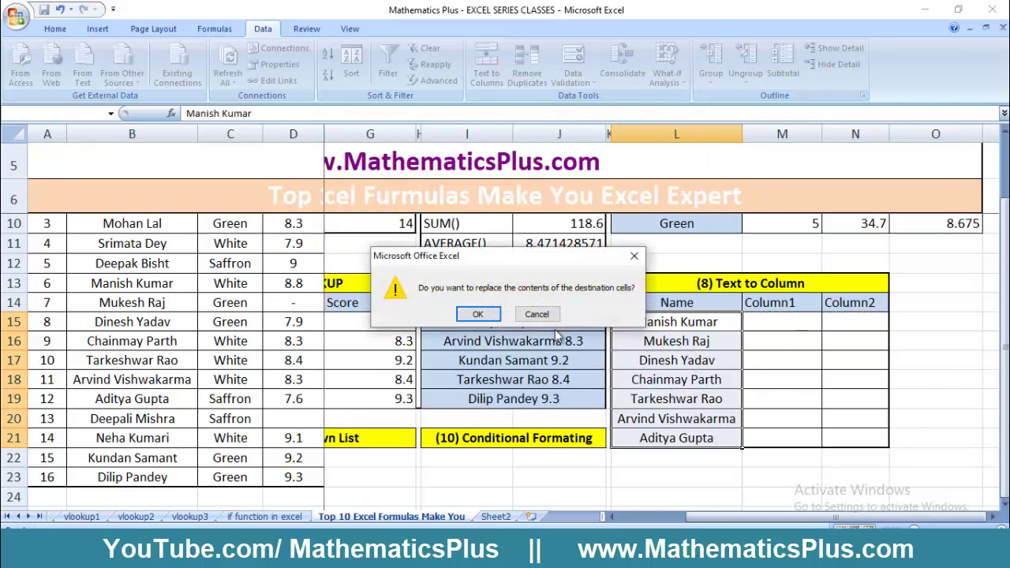
click(478, 314)
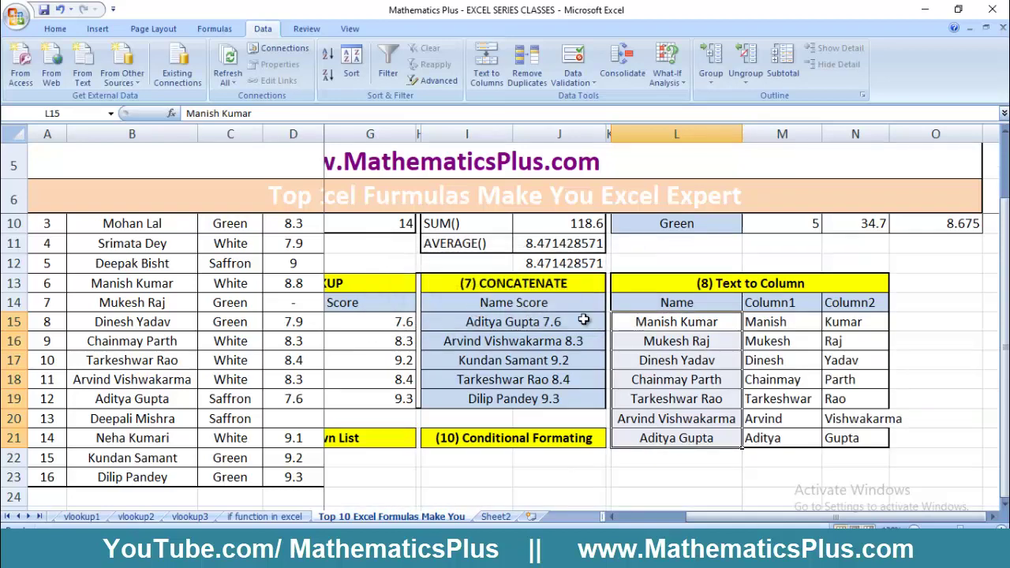
Step: Compare the names in L15, L16 and L19 with their split parts in the Column1 and Column2 cells
click(799, 322)
click(721, 321)
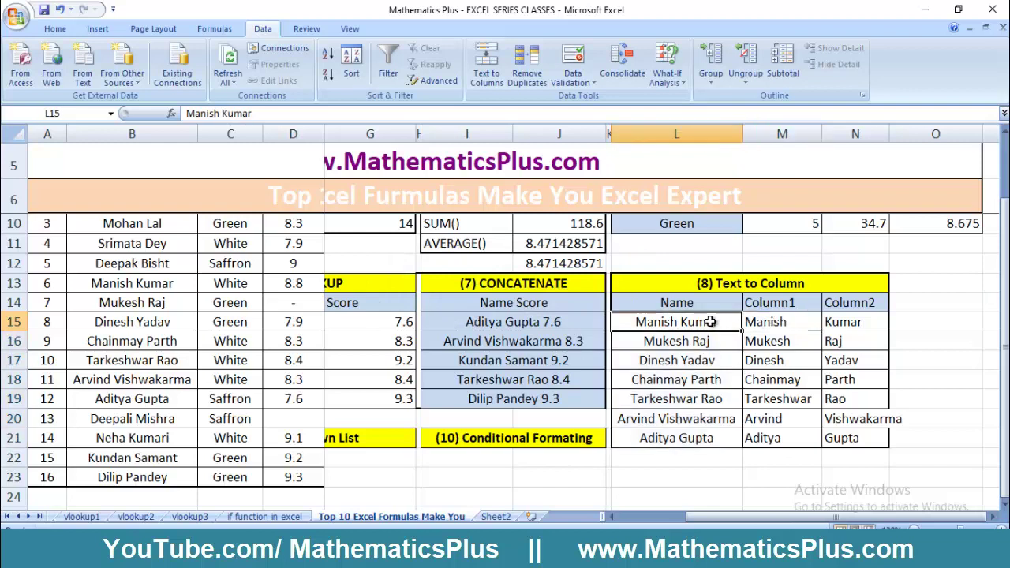
click(776, 321)
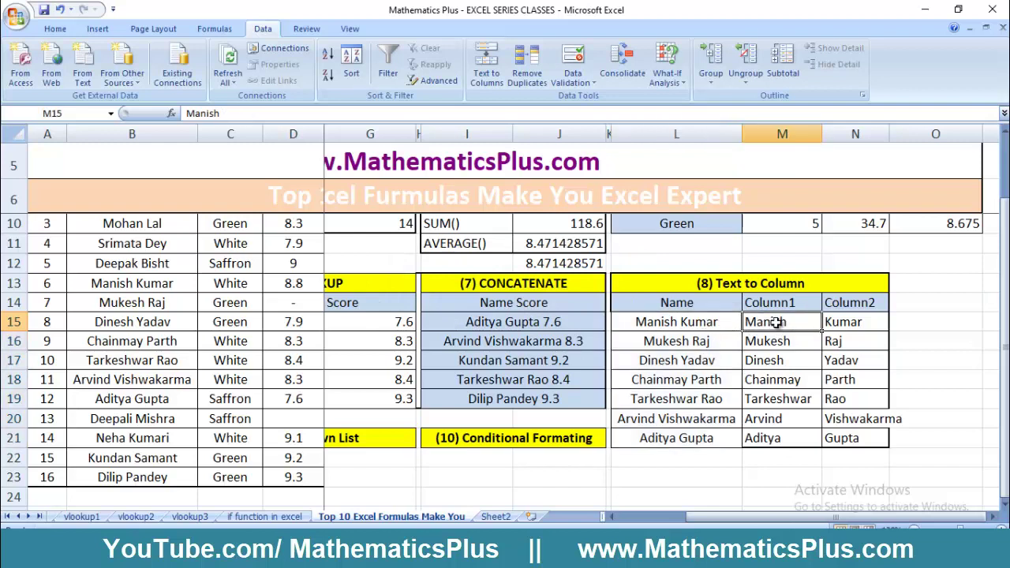
click(847, 321)
click(680, 342)
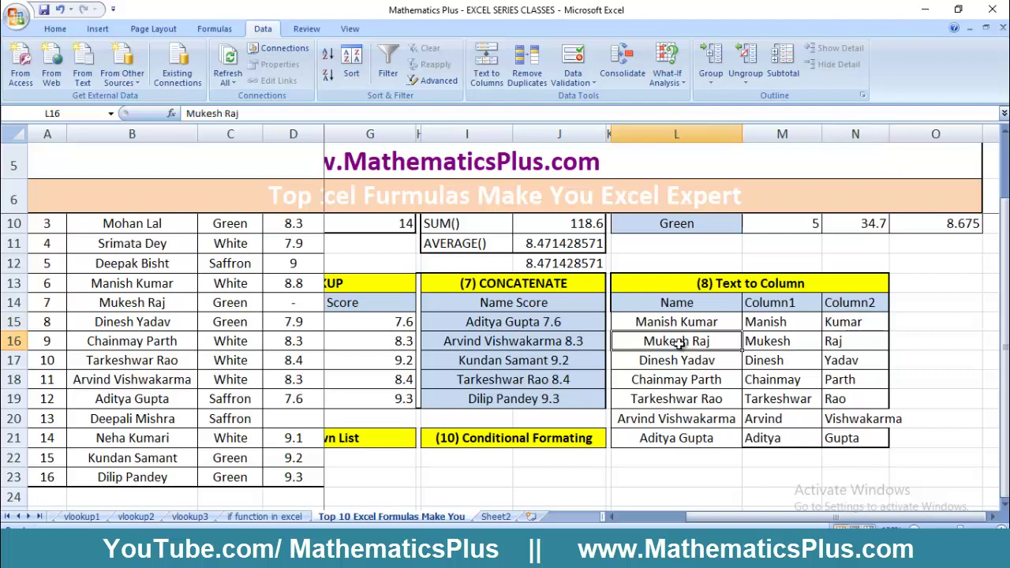
click(773, 342)
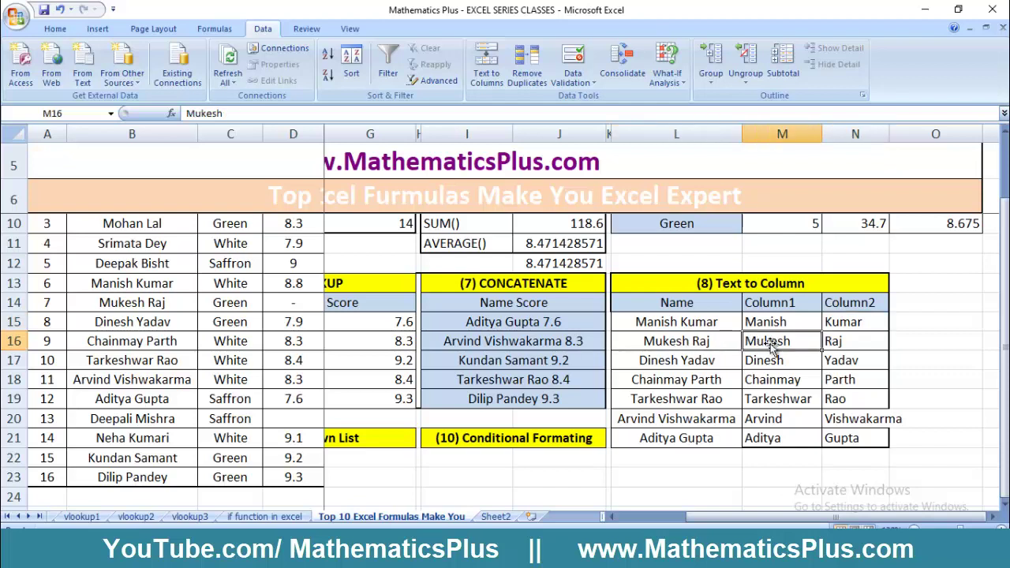
click(857, 350)
click(705, 397)
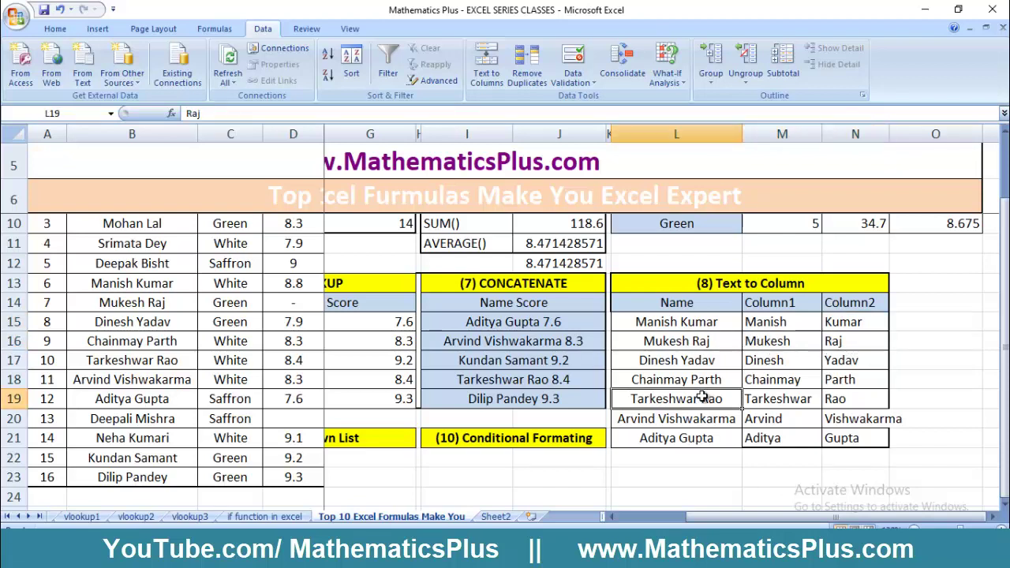
click(783, 400)
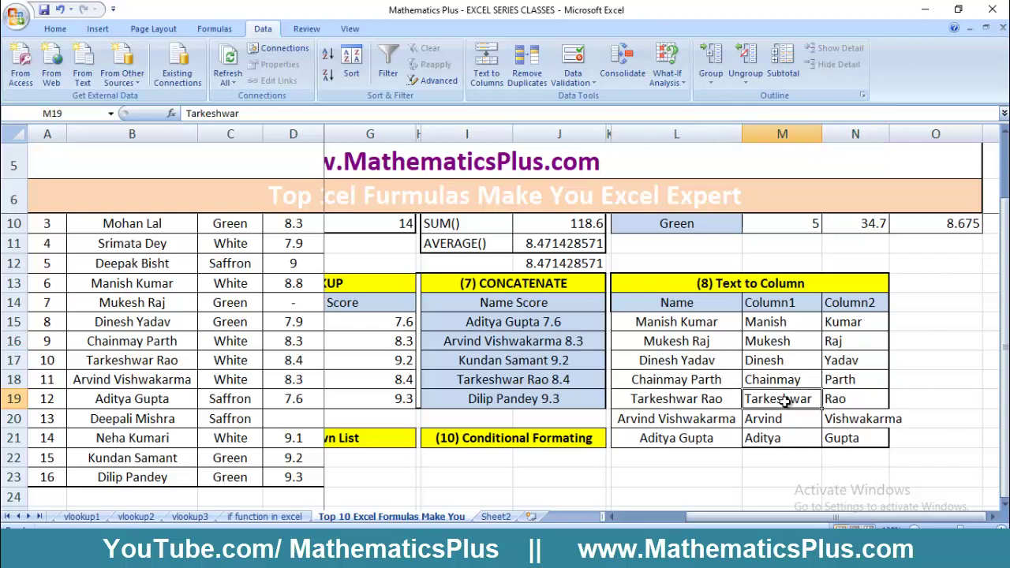
click(852, 397)
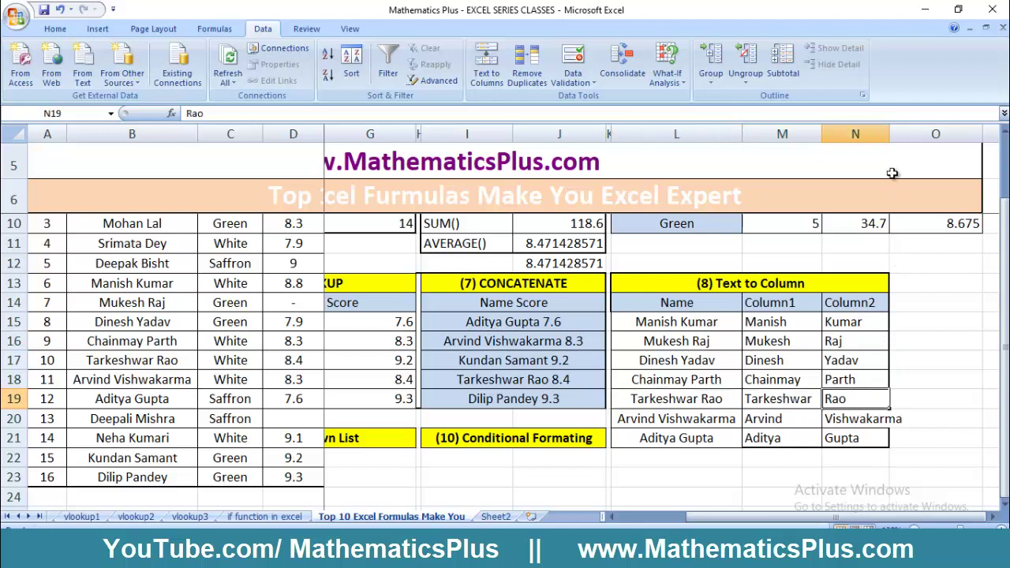
Step: Widen column N so the longest surname in the Text to Column section fits
drag(889, 137, 909, 137)
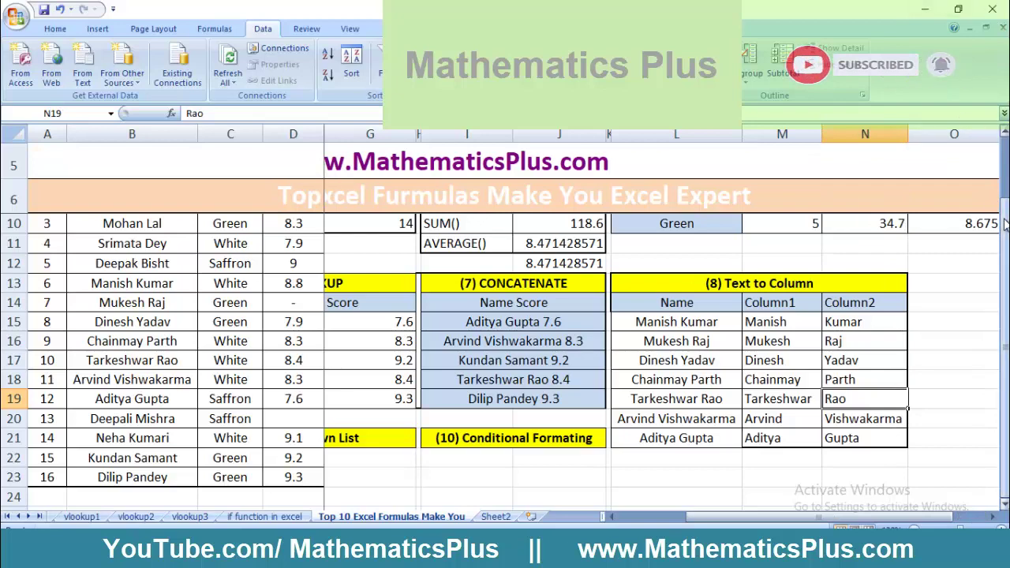
drag(1005, 230, 1002, 257)
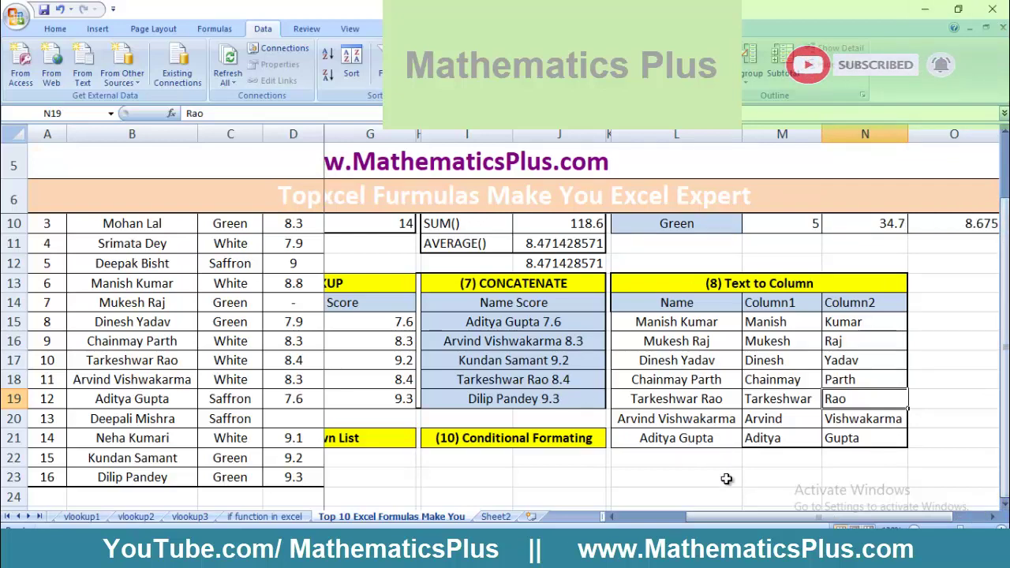
drag(724, 518, 561, 519)
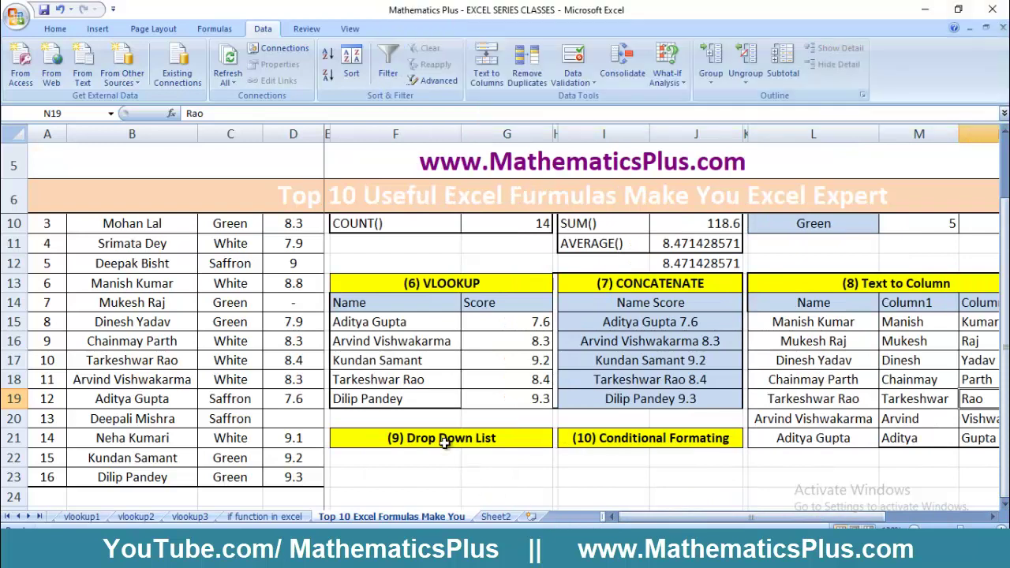
Step: Open Data Validation for cell G22 under the Drop Down List heading and allow List values
click(446, 441)
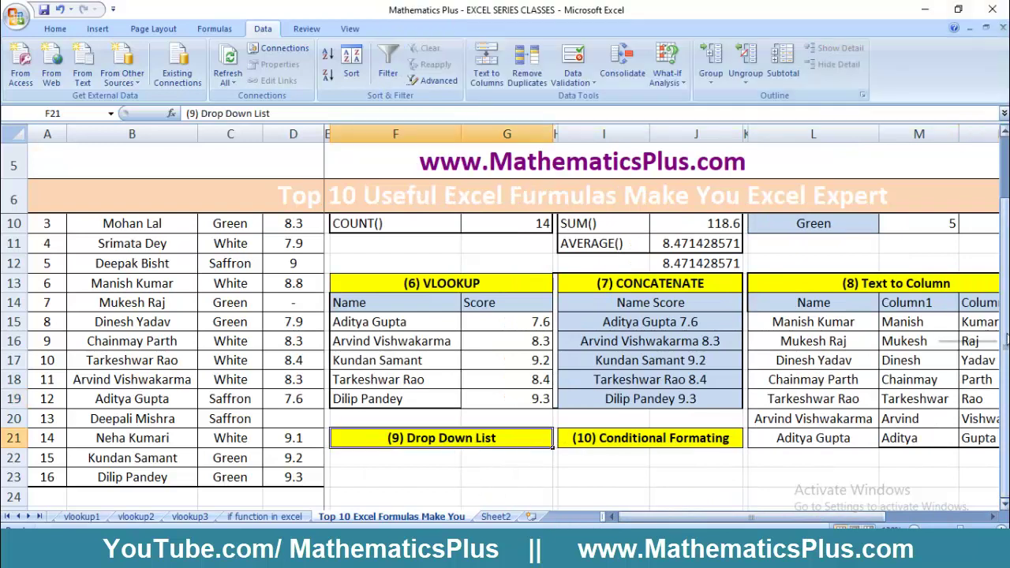
click(505, 472)
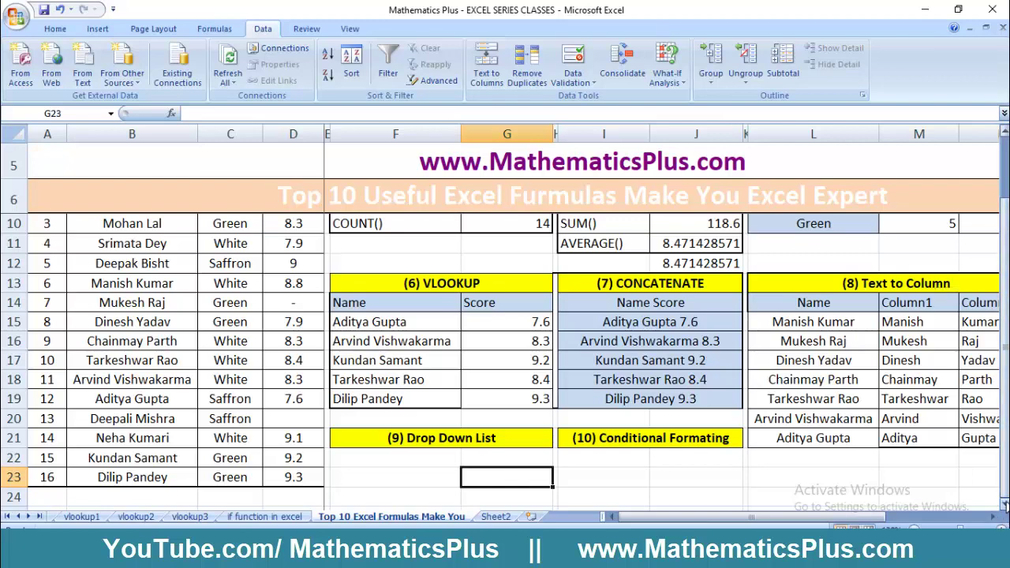
scroll(505, 355, down, 1)
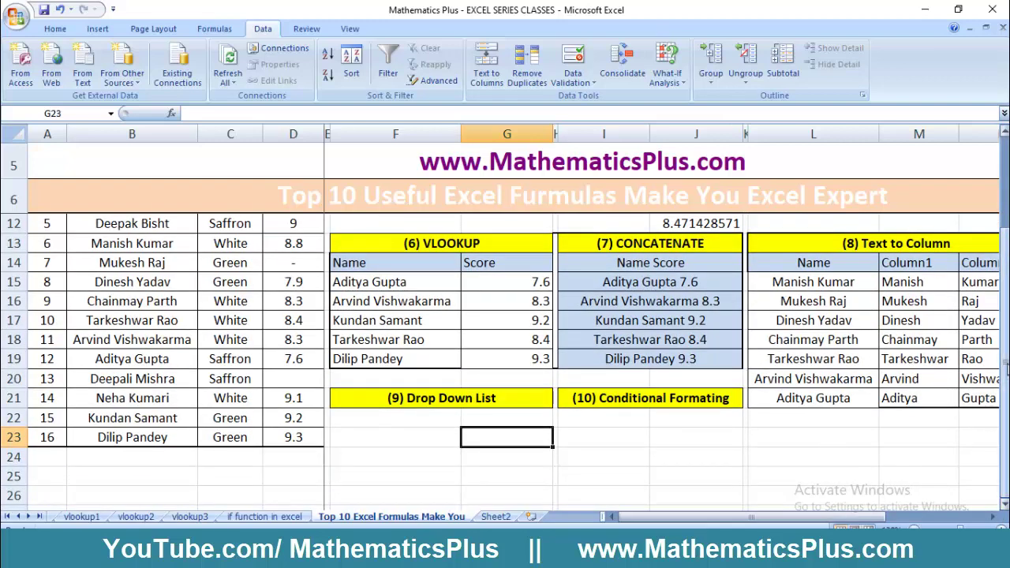
drag(1004, 371, 1005, 289)
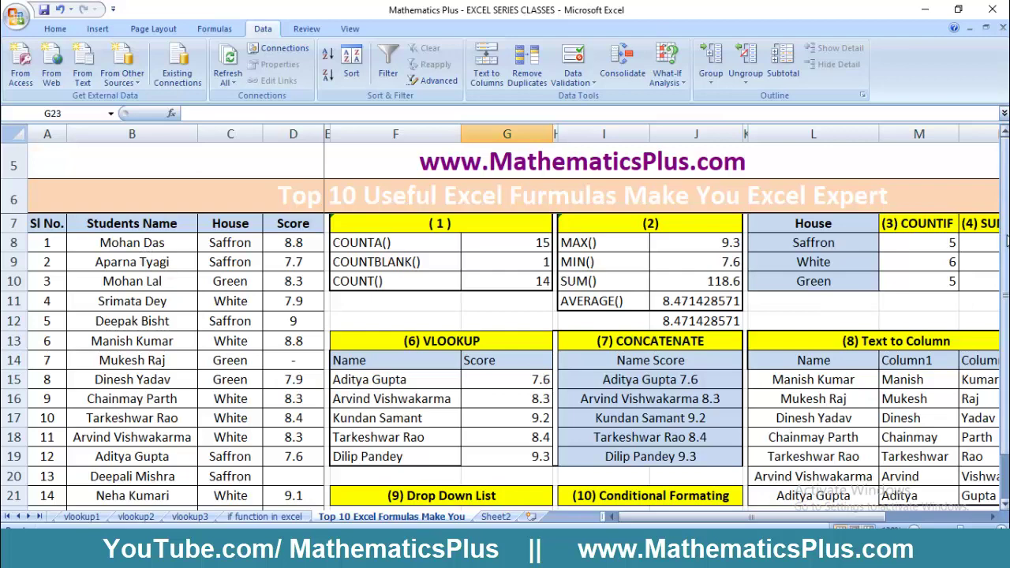
drag(1006, 241, 1005, 308)
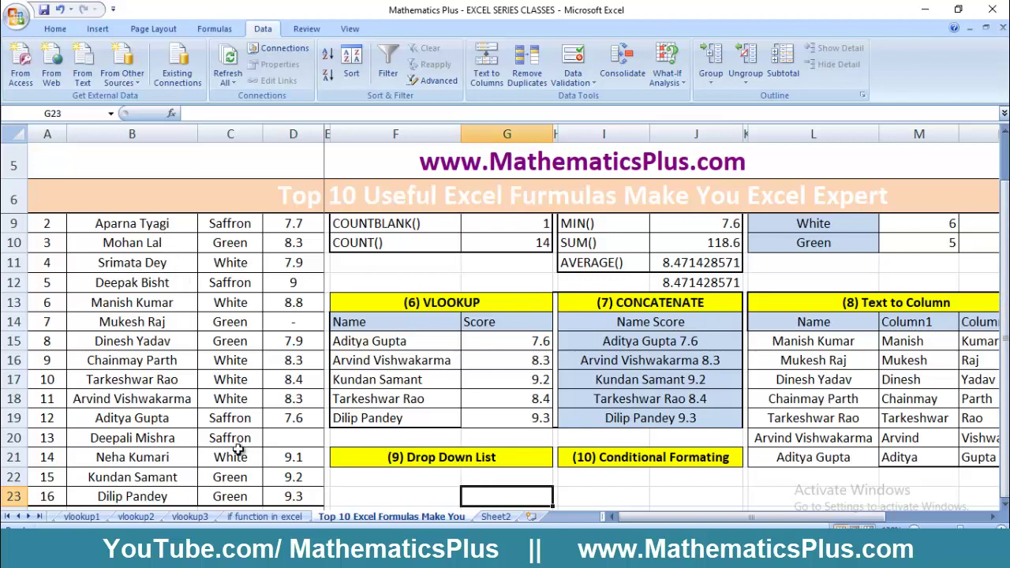
click(525, 482)
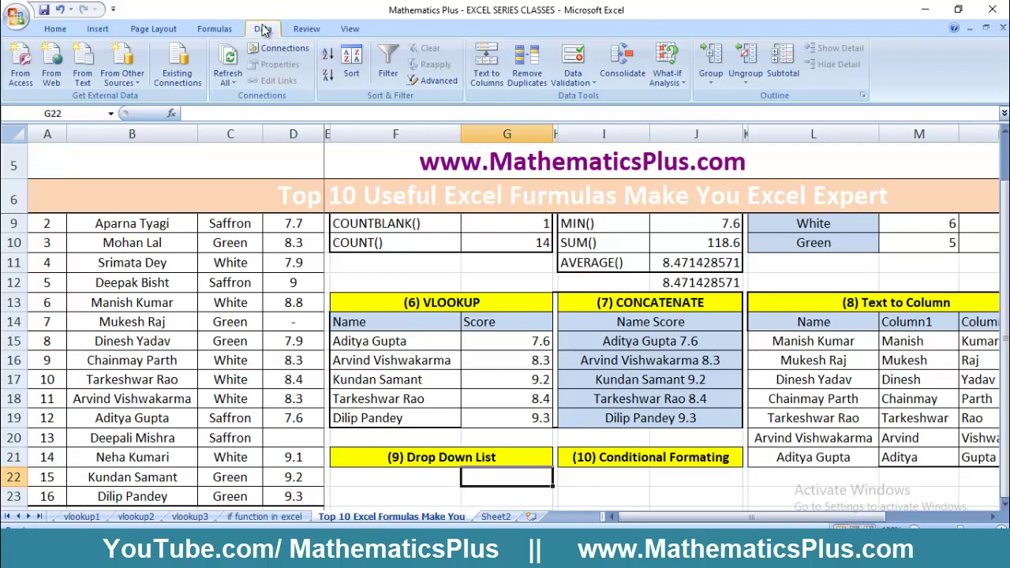
click(577, 83)
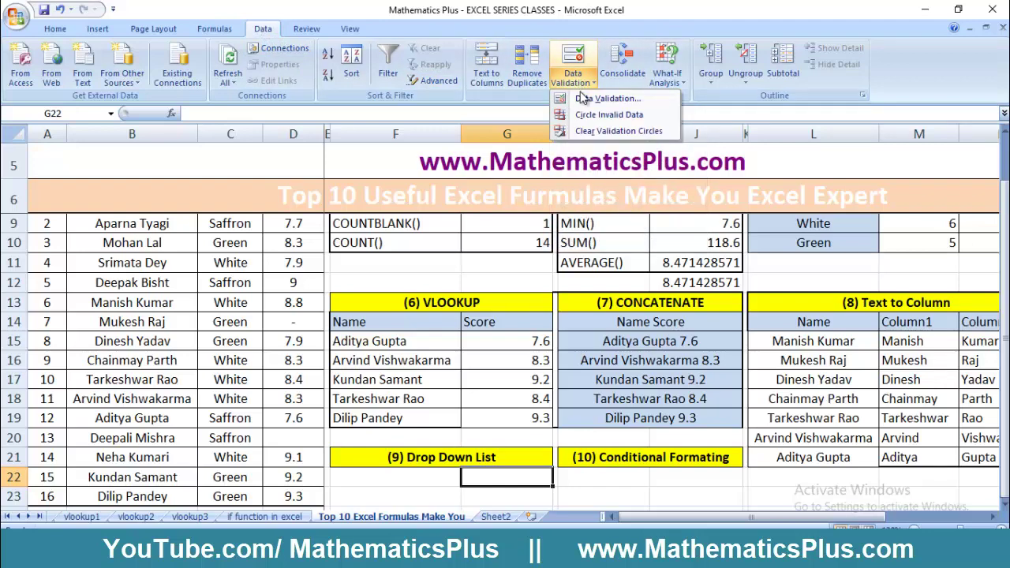
click(582, 98)
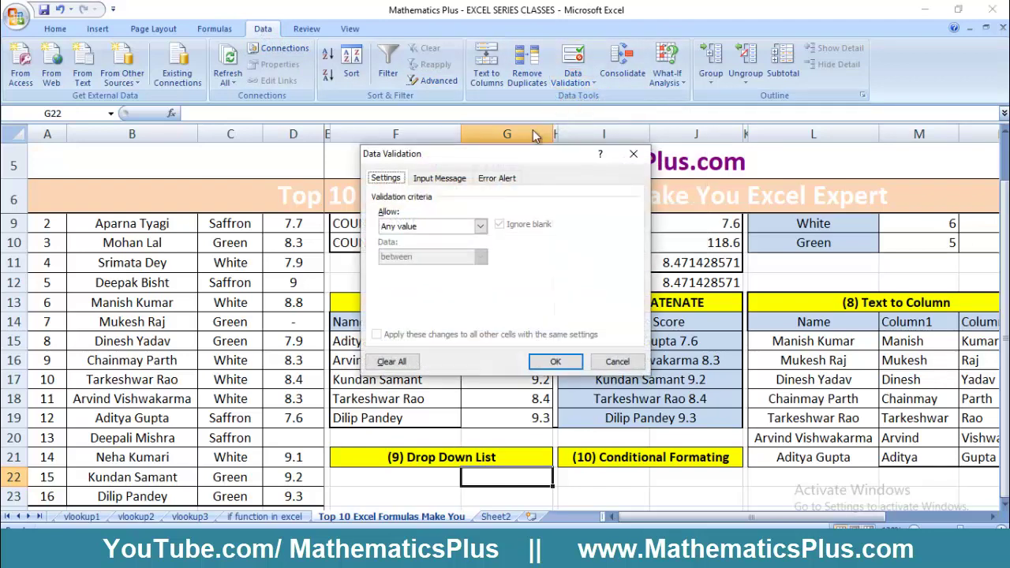
click(480, 227)
click(400, 272)
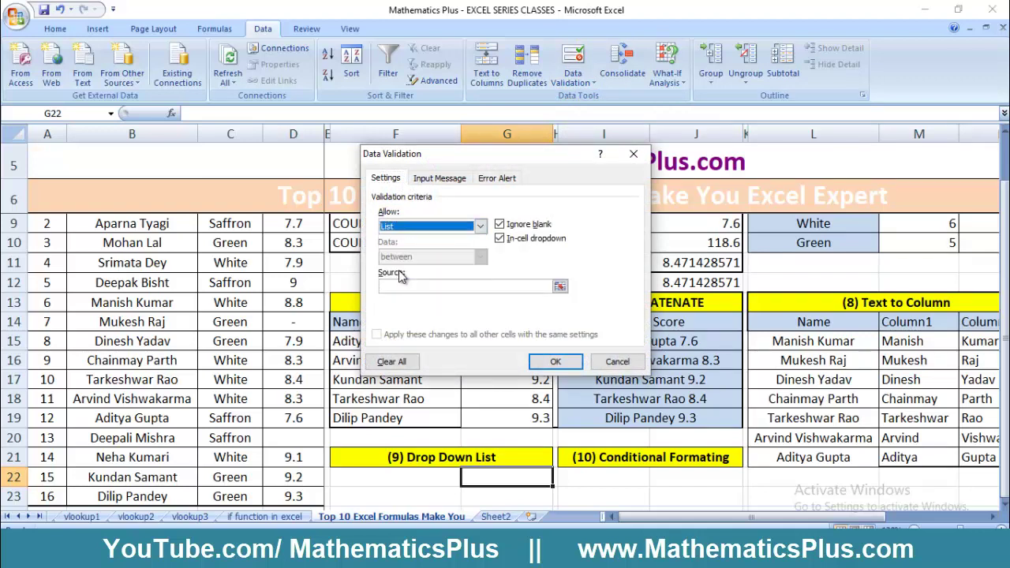
Step: Set the list source to the student names in =$B$8:$B$23 and apply the validation
click(558, 288)
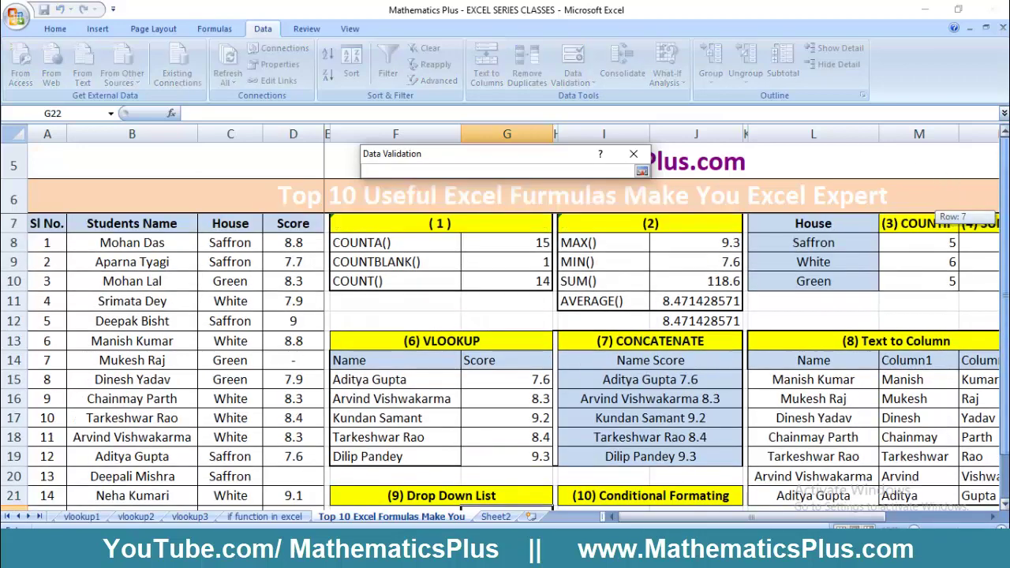
scroll(1007, 224, up, 2)
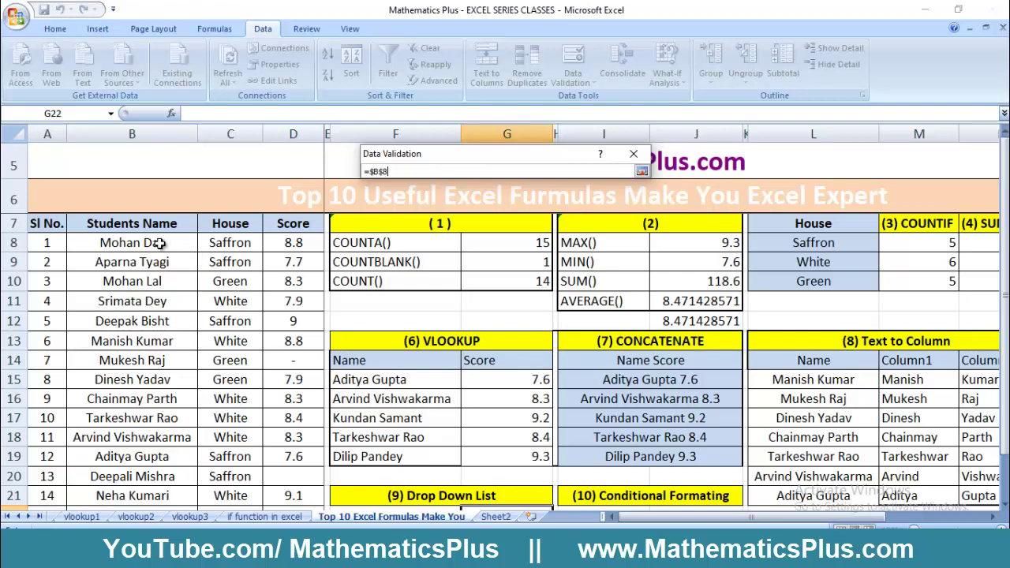
drag(160, 245, 139, 439)
key(Return)
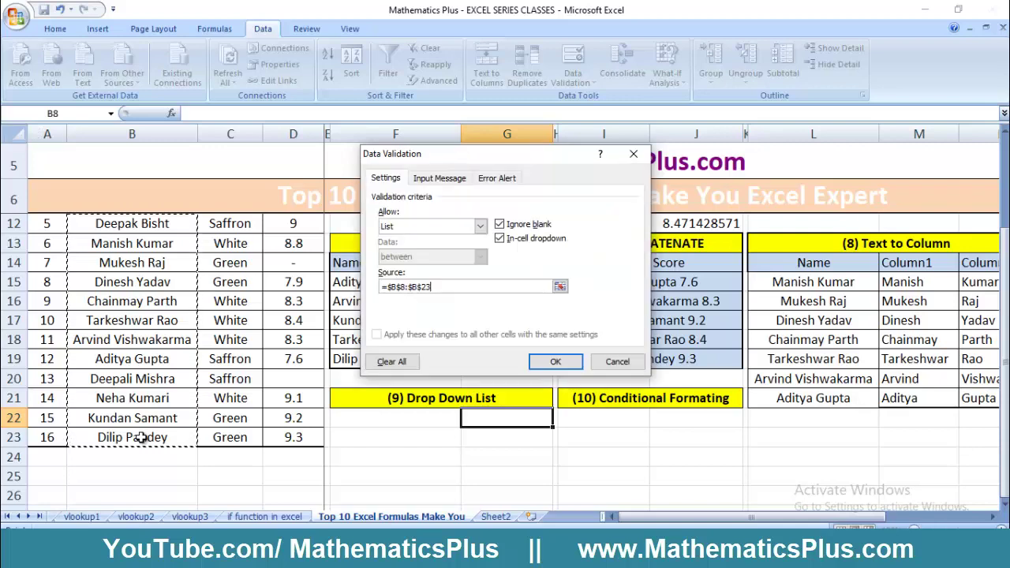
click(556, 362)
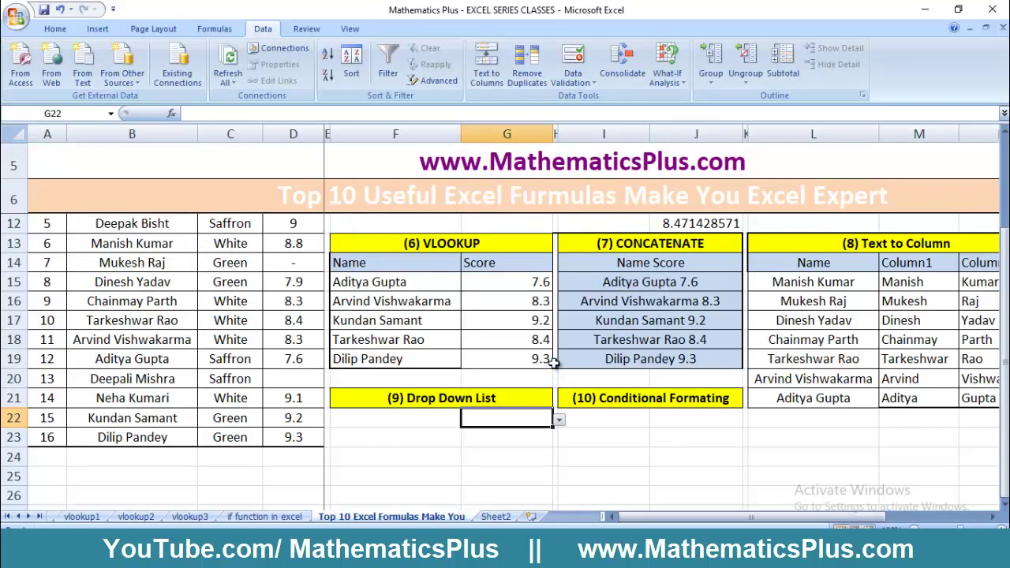
Step: Try several student names from the drop-down list in G22, ending with the student at Sl No. 12
click(559, 422)
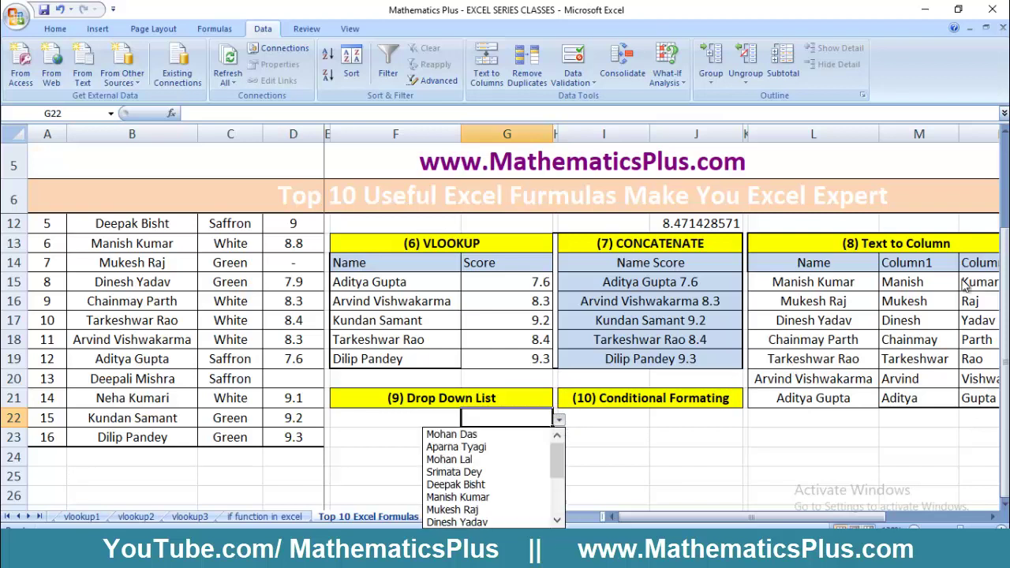
key(Escape)
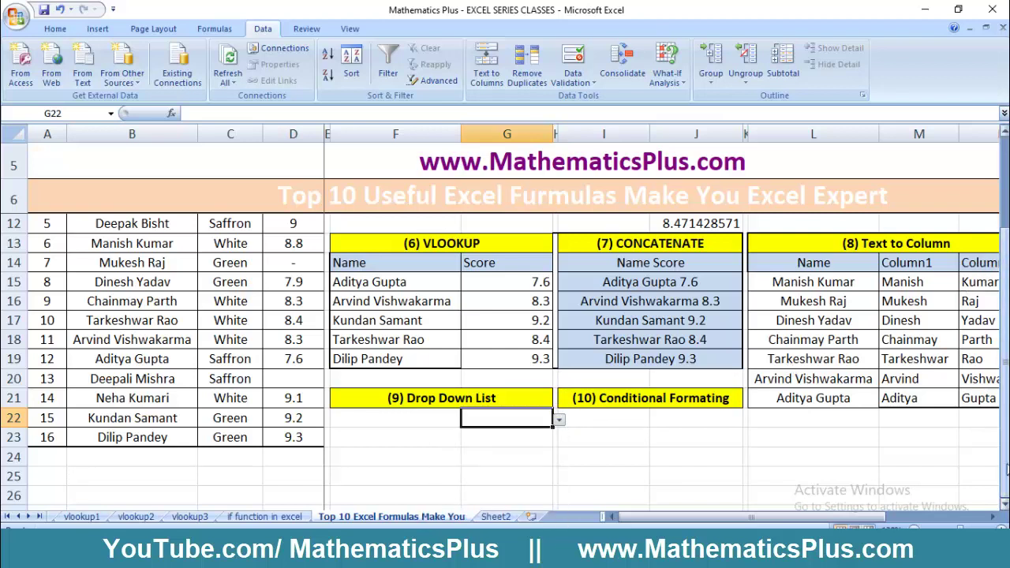
scroll(1005, 505, down, 1)
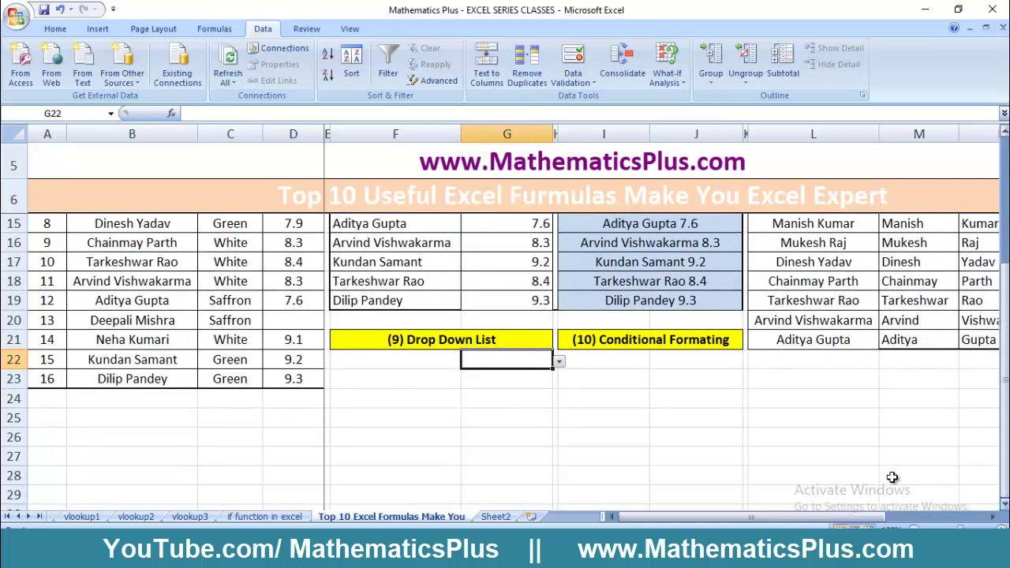
click(559, 363)
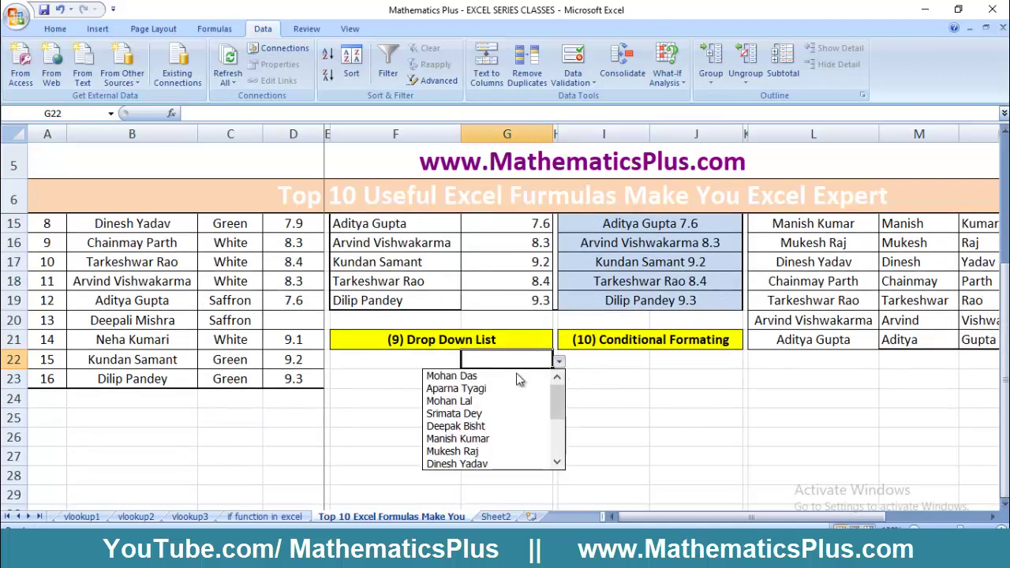
click(455, 426)
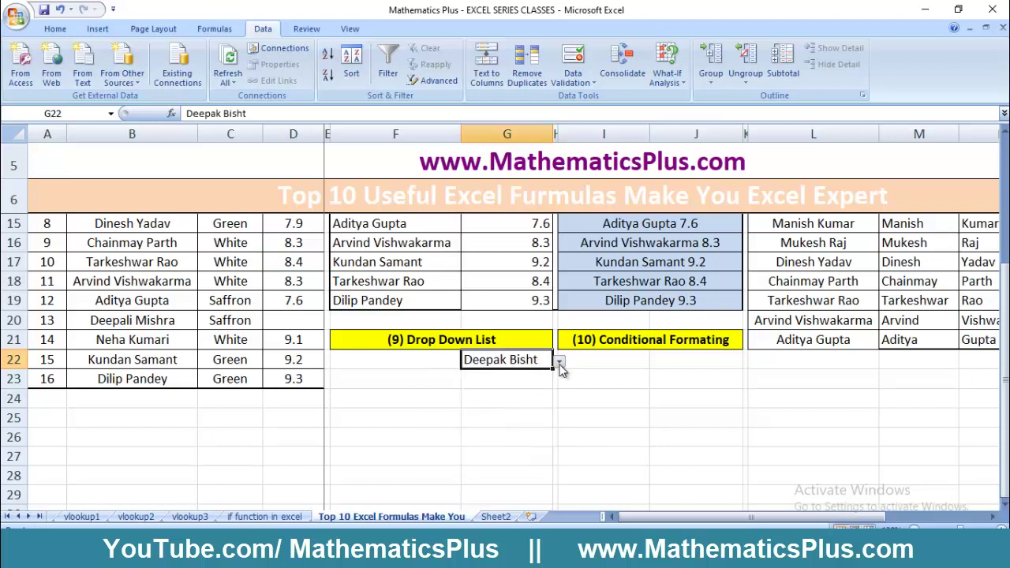
click(559, 365)
click(478, 424)
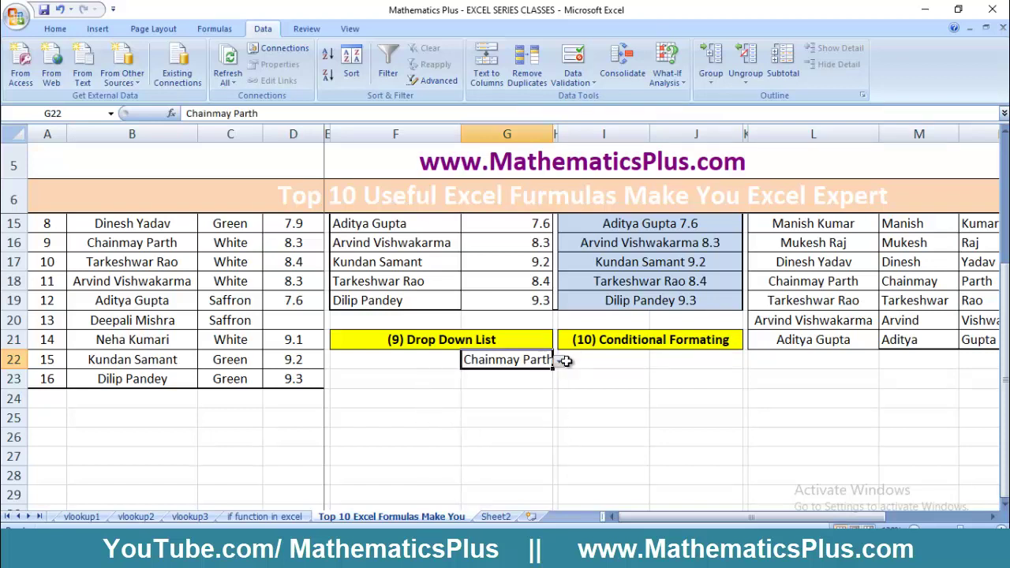
click(563, 362)
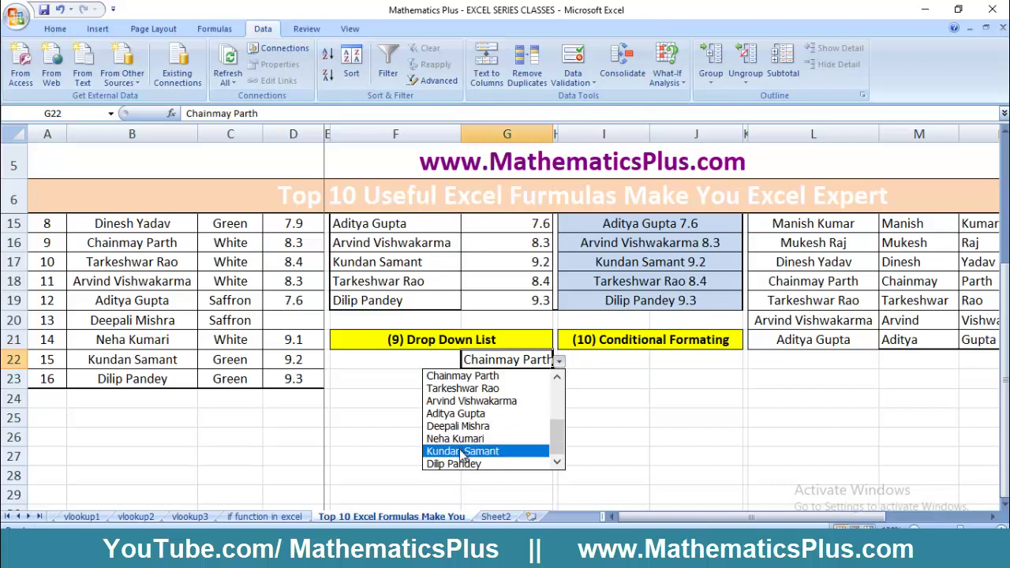
click(459, 450)
click(559, 363)
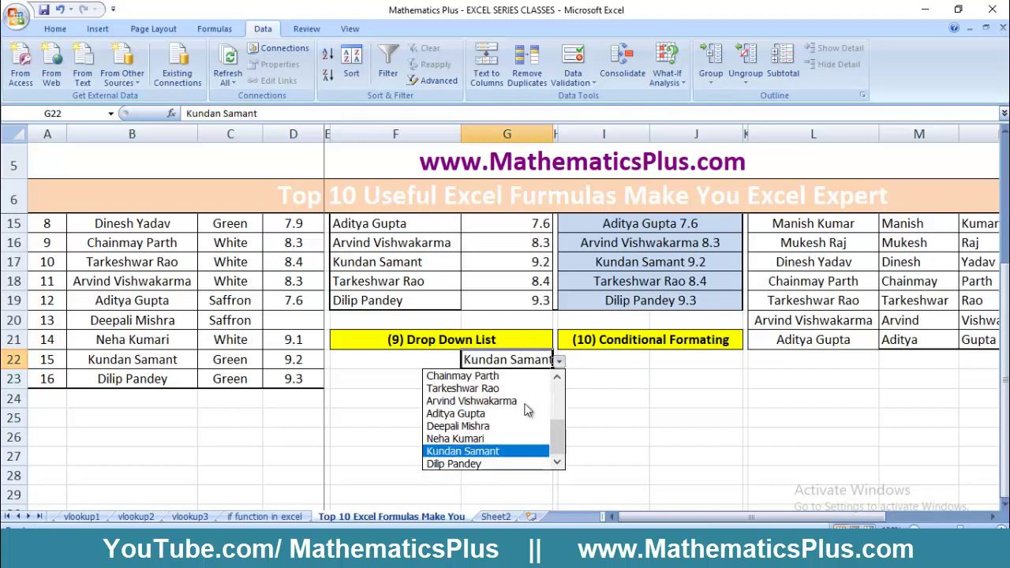
click(457, 413)
click(618, 391)
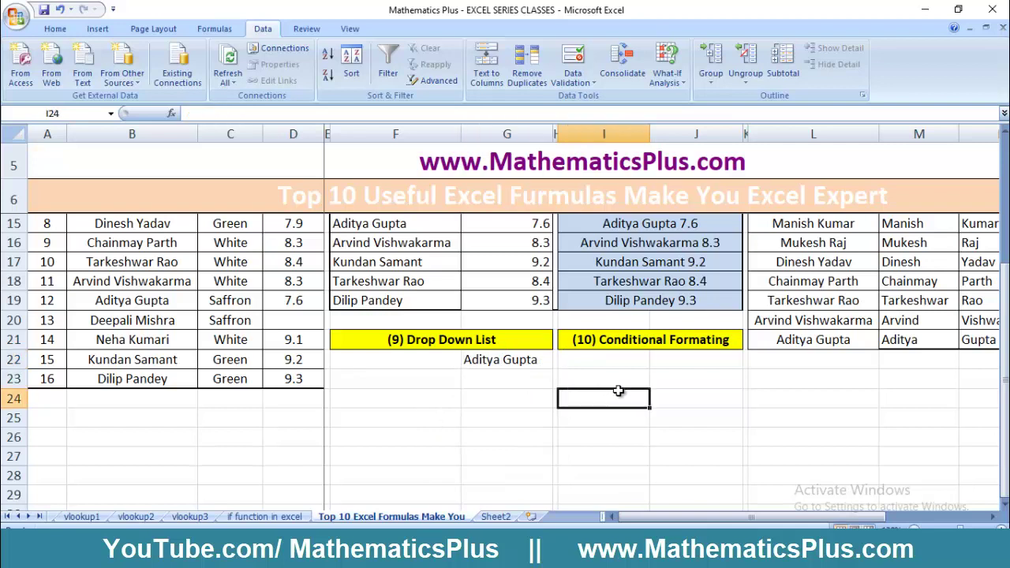
click(505, 363)
Step: Open a Greater Than highlight rule for the student scores in D8:D23
click(442, 344)
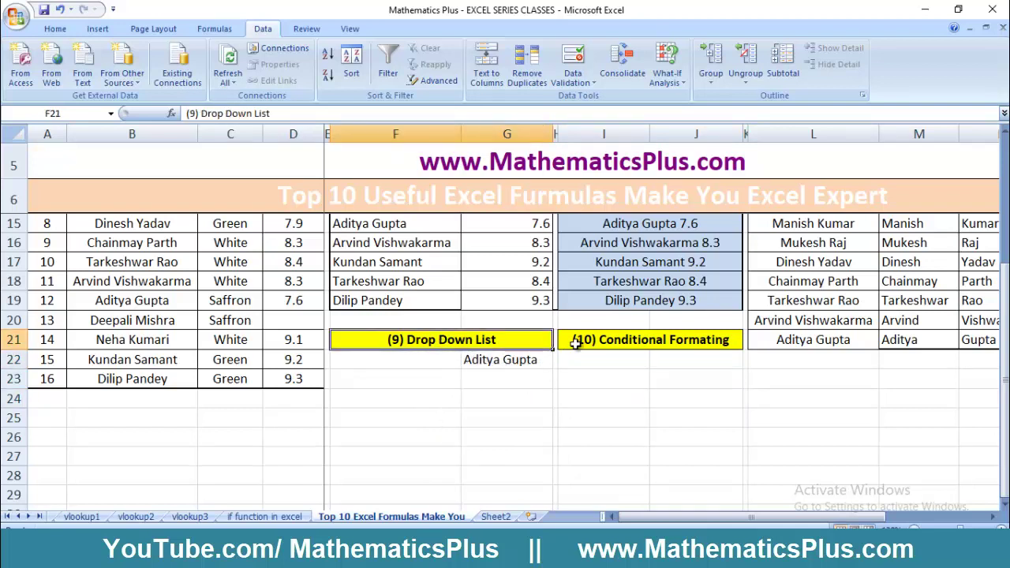
click(619, 339)
drag(1004, 298, 1006, 234)
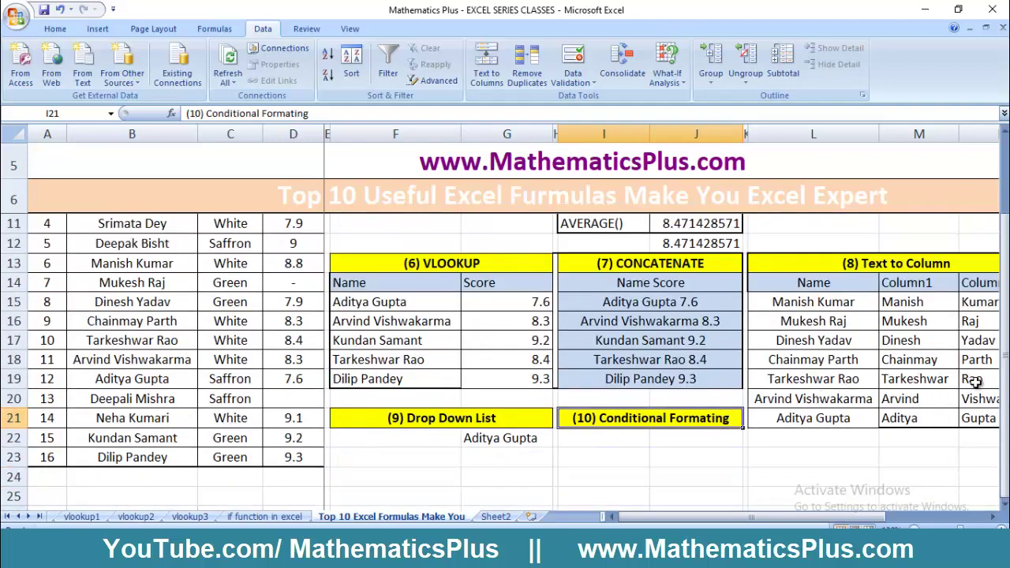
drag(1006, 391, 1003, 272)
click(294, 243)
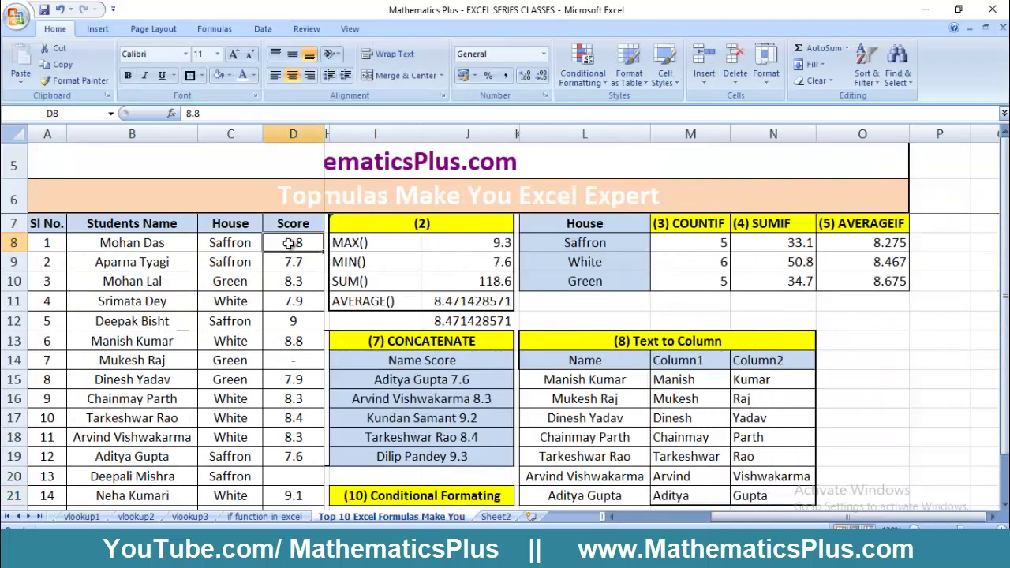
drag(288, 243, 290, 490)
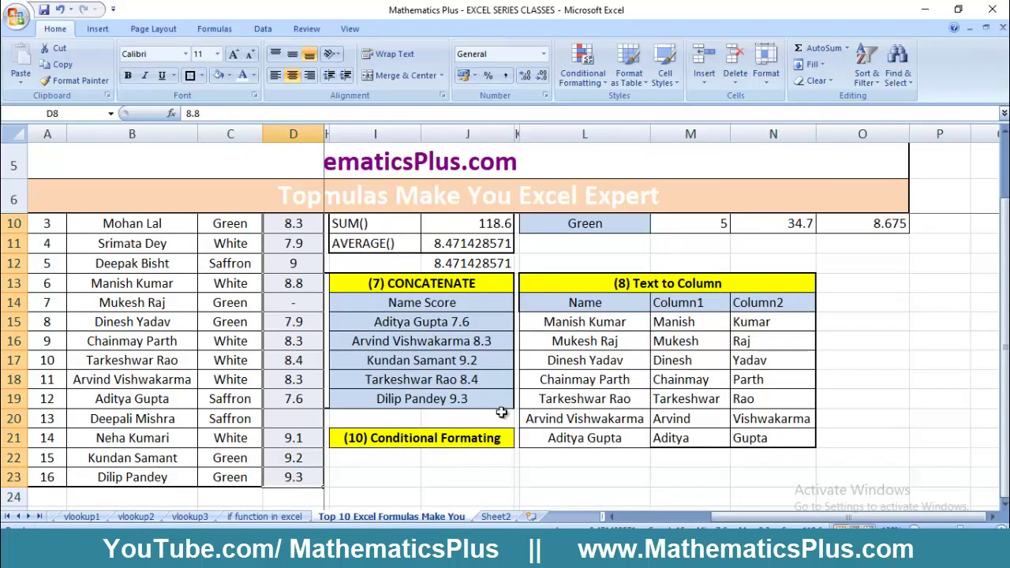
drag(1005, 291, 1005, 285)
click(302, 244)
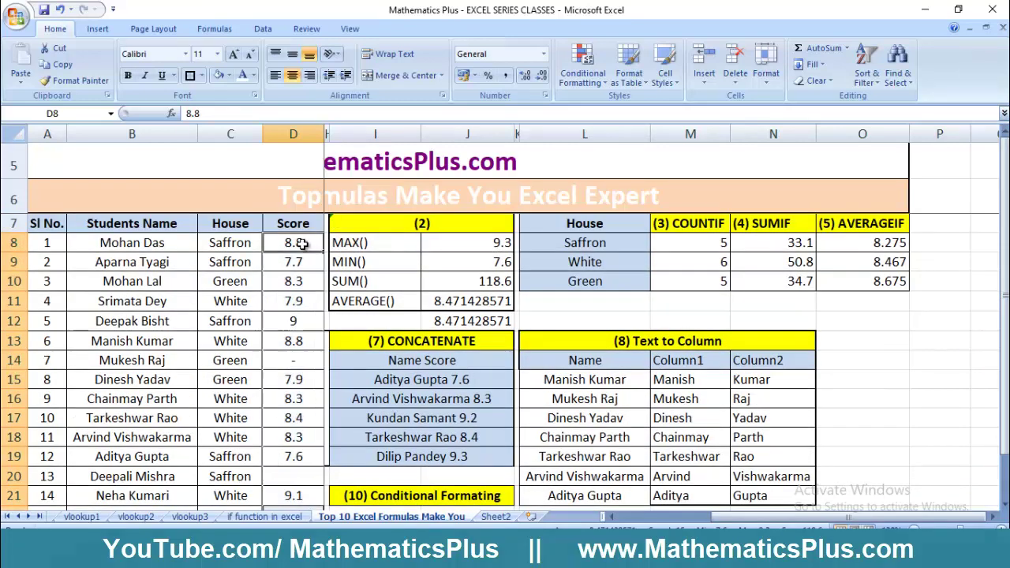
drag(302, 247, 298, 486)
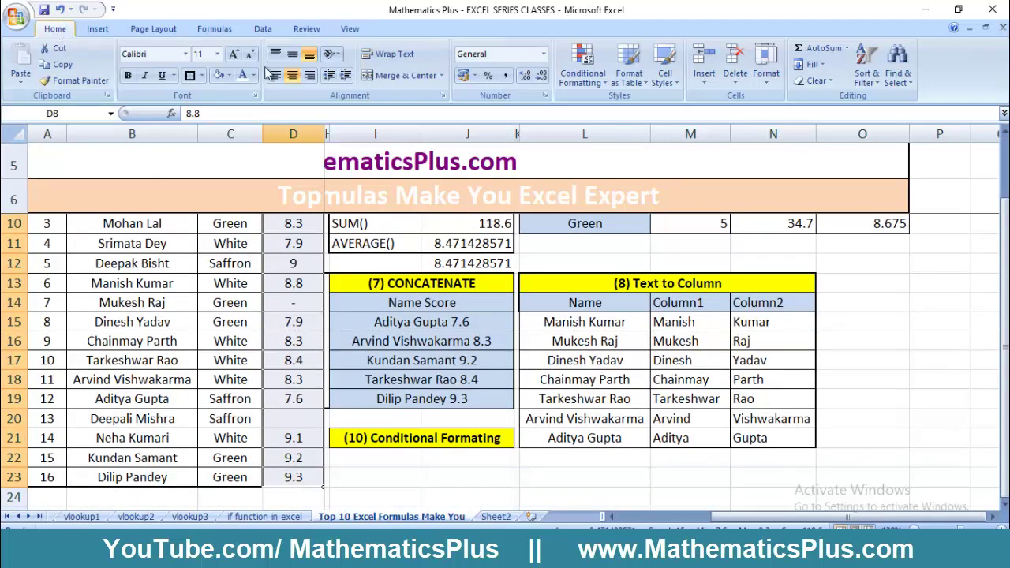
click(587, 85)
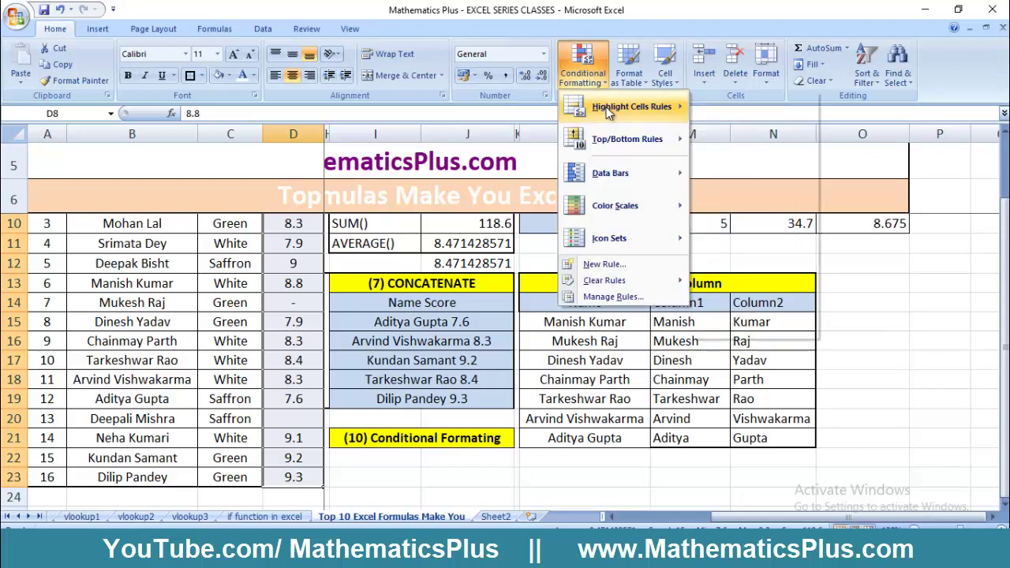
mouse_move(611, 111)
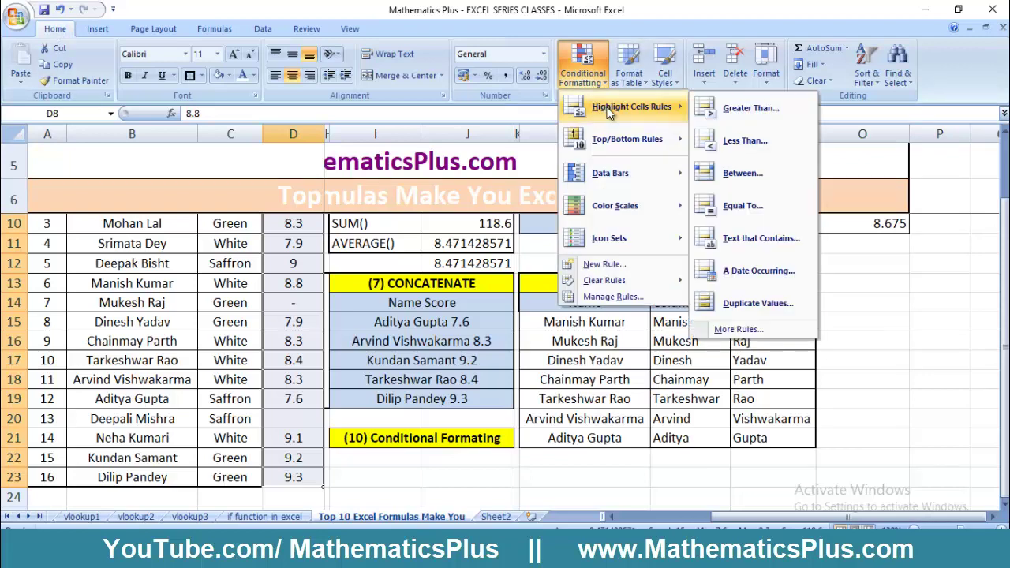
click(763, 114)
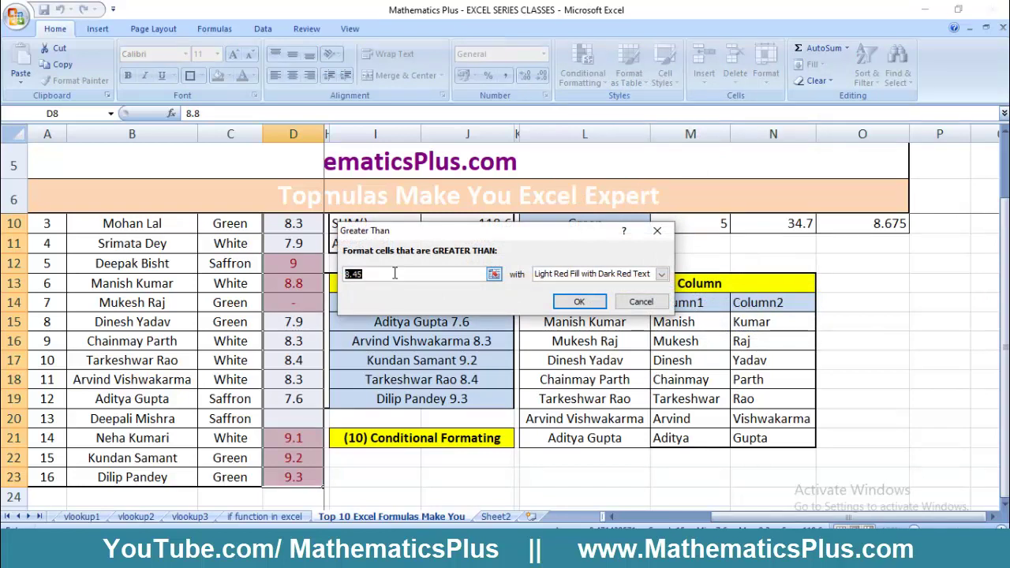
Step: Format scores greater than 8 with Green Fill with Dark Green Text and apply the rule
text(8)
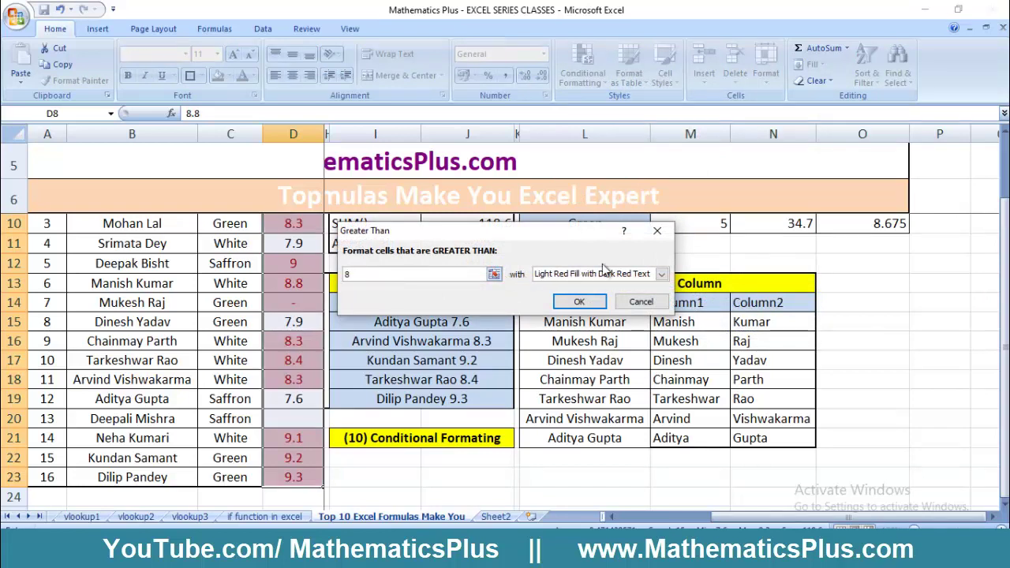
click(663, 274)
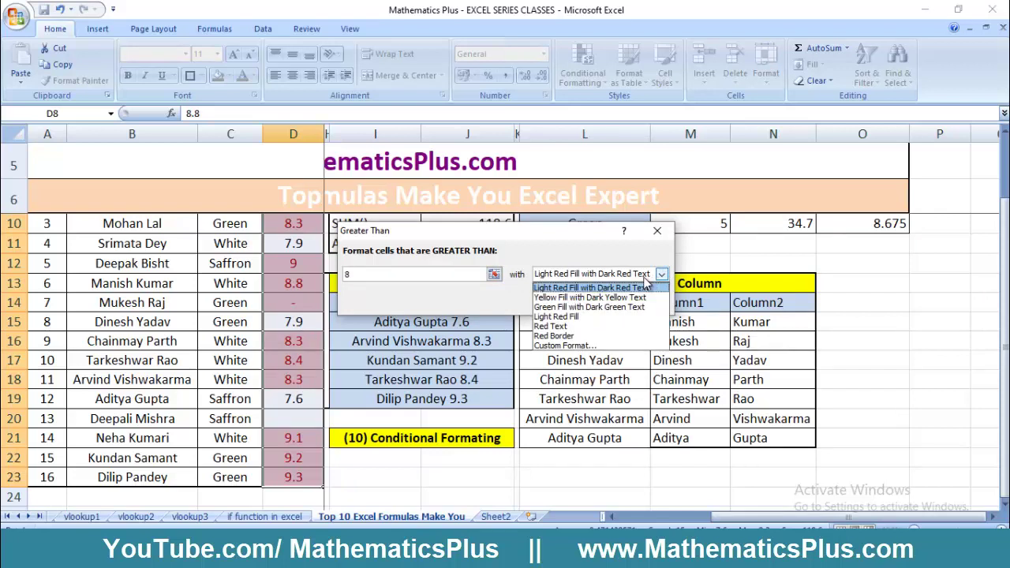
click(570, 308)
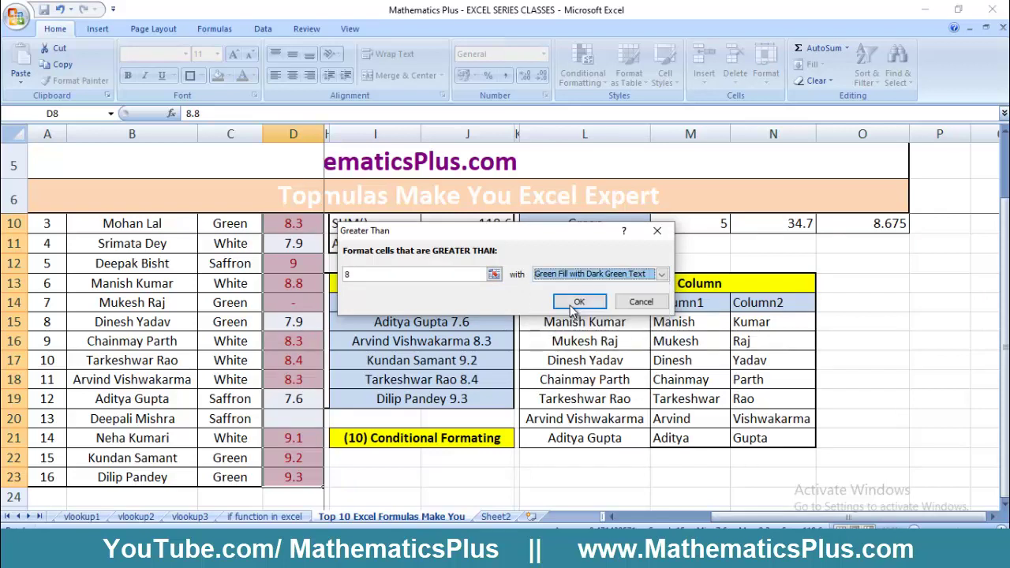
click(580, 304)
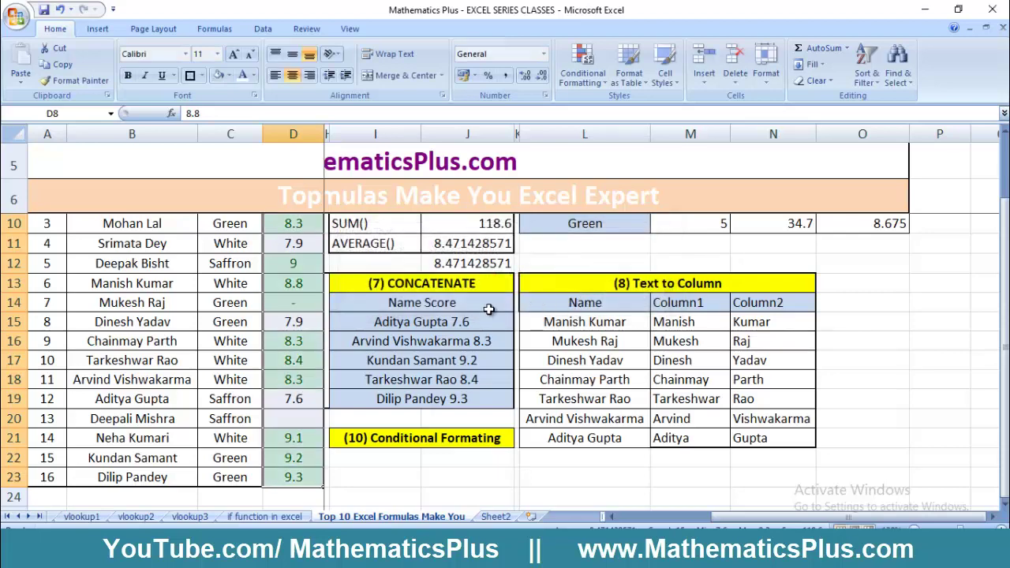
Step: Check which cells of the Score column are highlighted, going from D8 down past the last student
drag(1003, 273, 1003, 225)
click(234, 282)
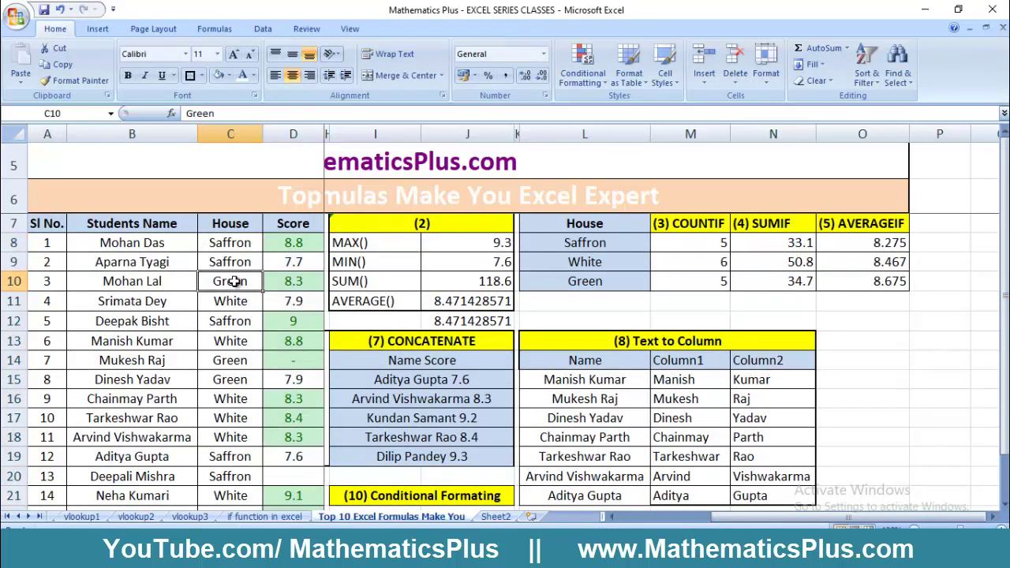
click(293, 245)
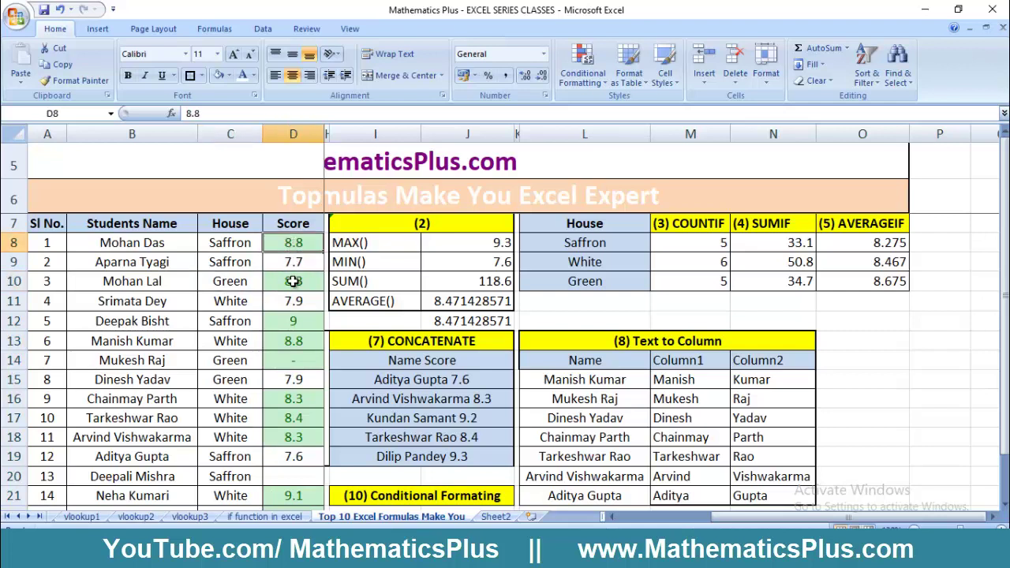
key(Down)
key(Down)
key(Down)
key(Down)
key(Down)
key(Down)
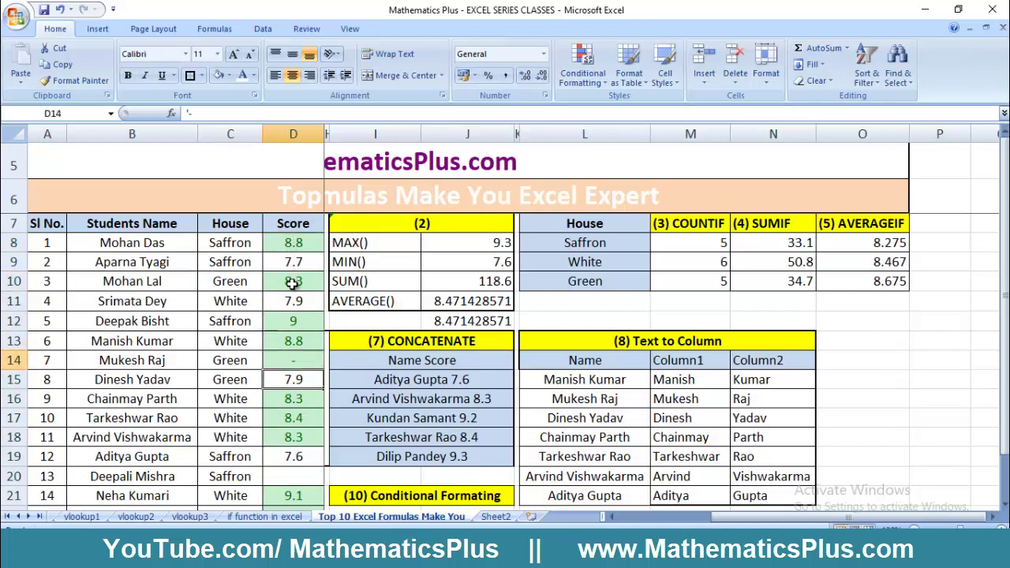
key(Down)
key(Down)
key(Down)
key(Down)
key(Down)
key(Down)
key(Down)
key(Down)
key(Down)
key(Down)
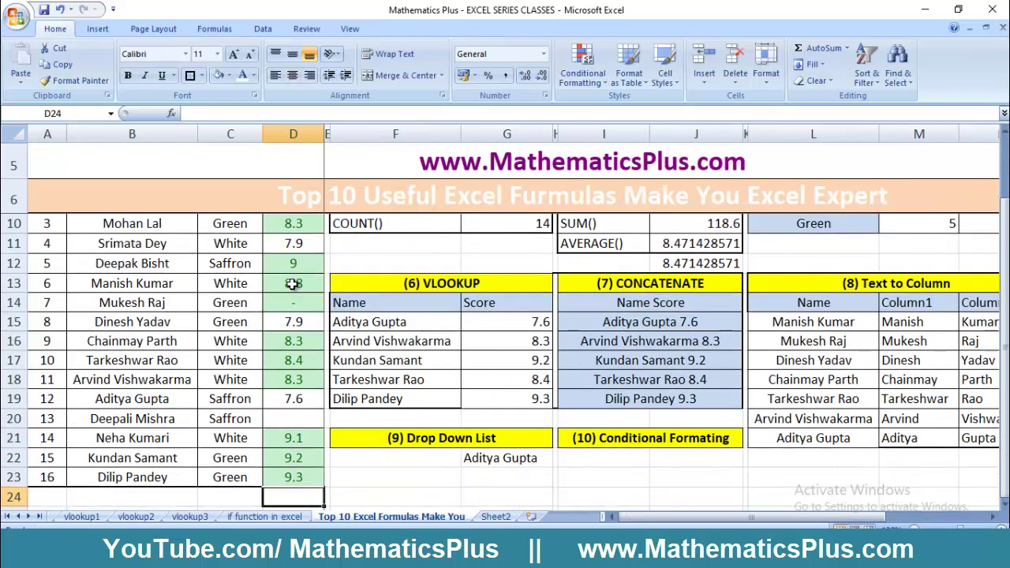
Step: Replace the dash in score cell D14 with 0
key(Up)
key(Up)
key(Up)
key(Up)
key(Up)
key(Up)
key(Up)
key(Up)
key(Up)
key(Up)
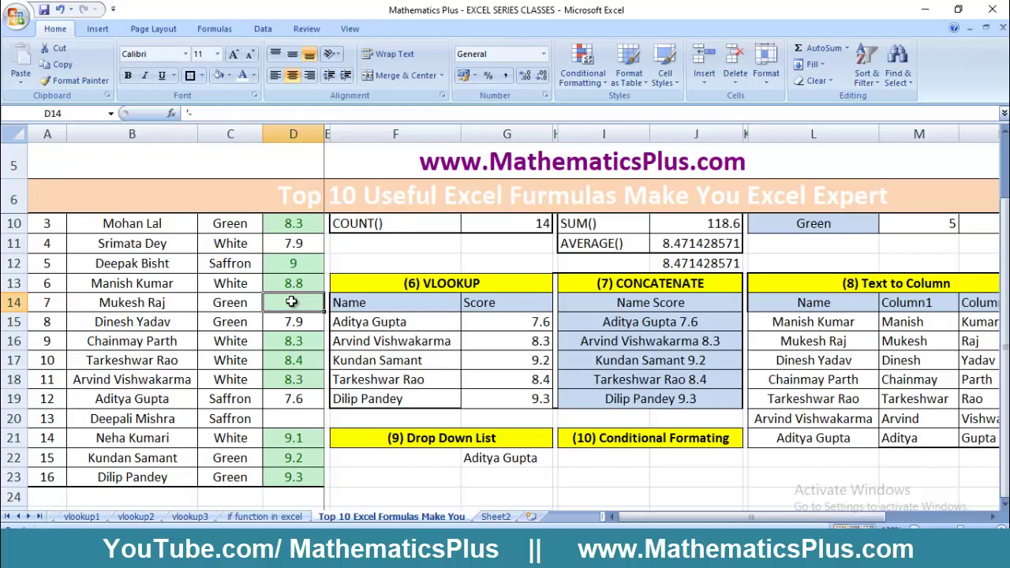
text(0)
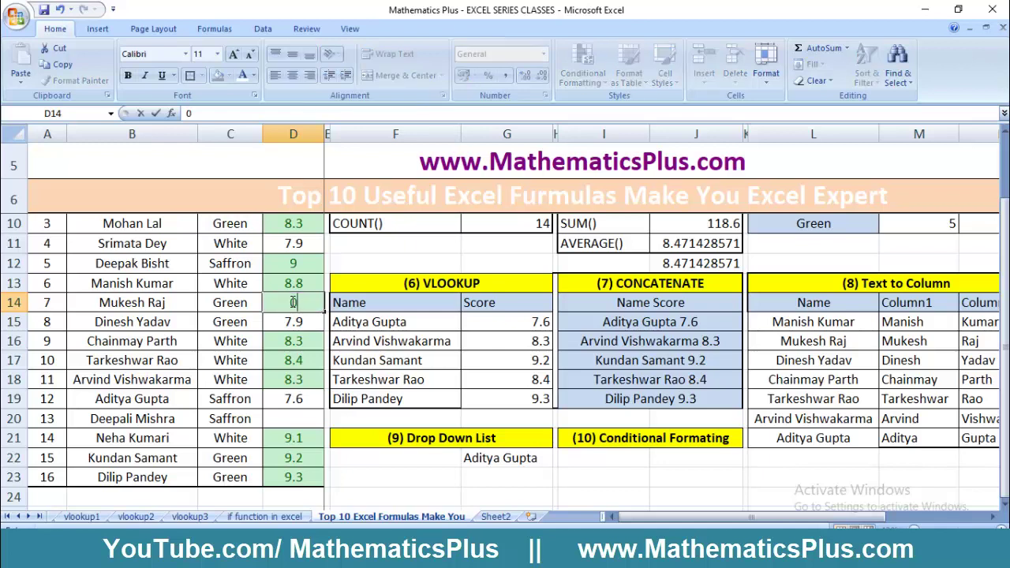
click(396, 337)
click(292, 305)
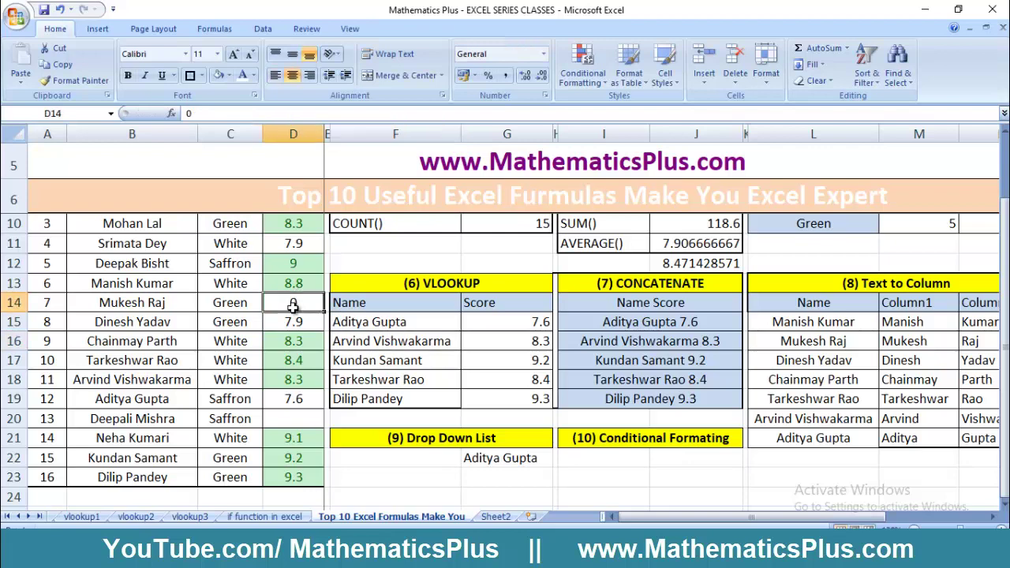
Step: Clear the score in cell D14 so that it is blank
key(Up)
key(Up)
key(Up)
key(Up)
key(Up)
key(Up)
key(Up)
key(Up)
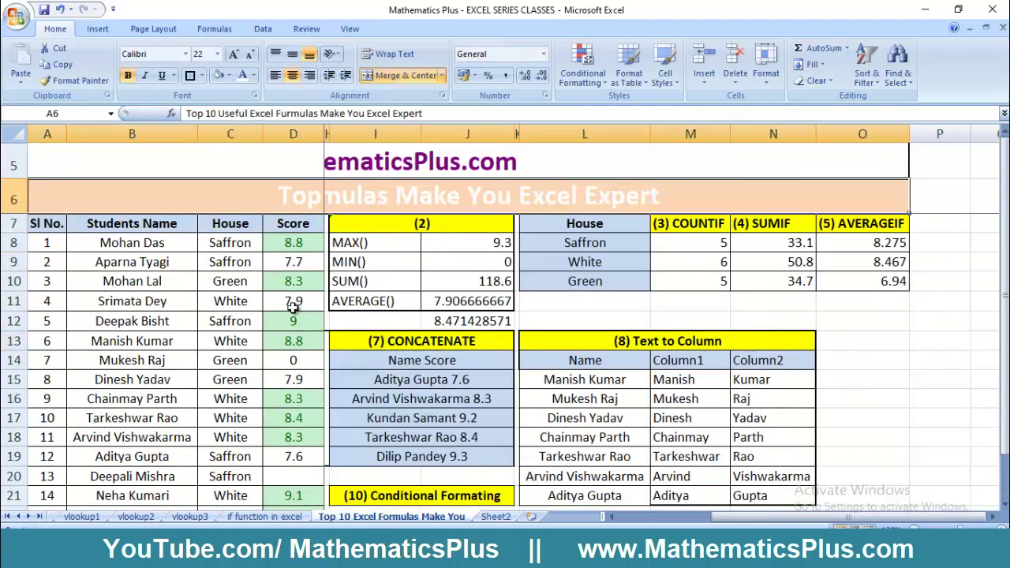
key(Down)
key(Down)
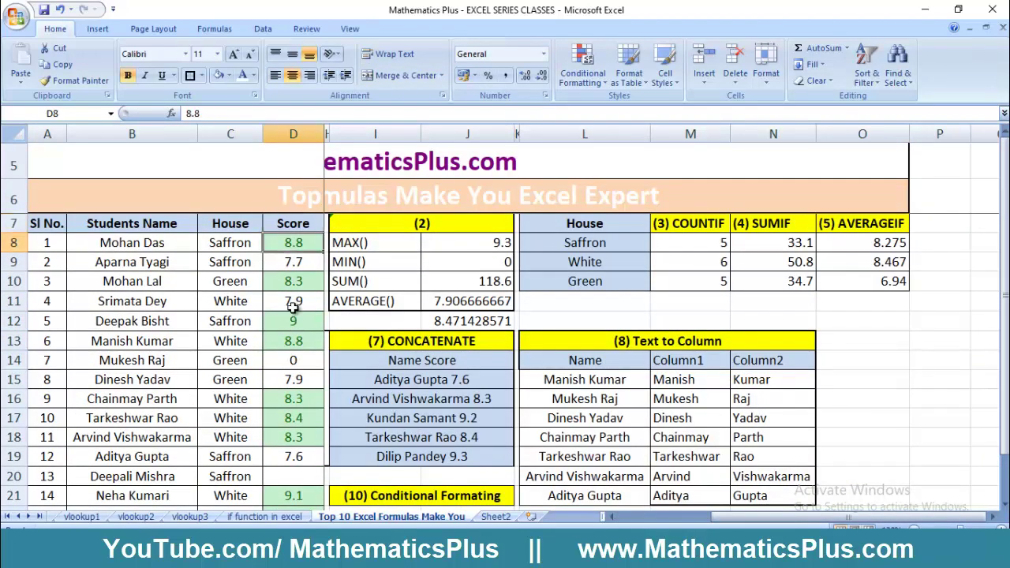
key(Down)
key(Down)
key(Down)
key(Down)
key(Down)
key(Down)
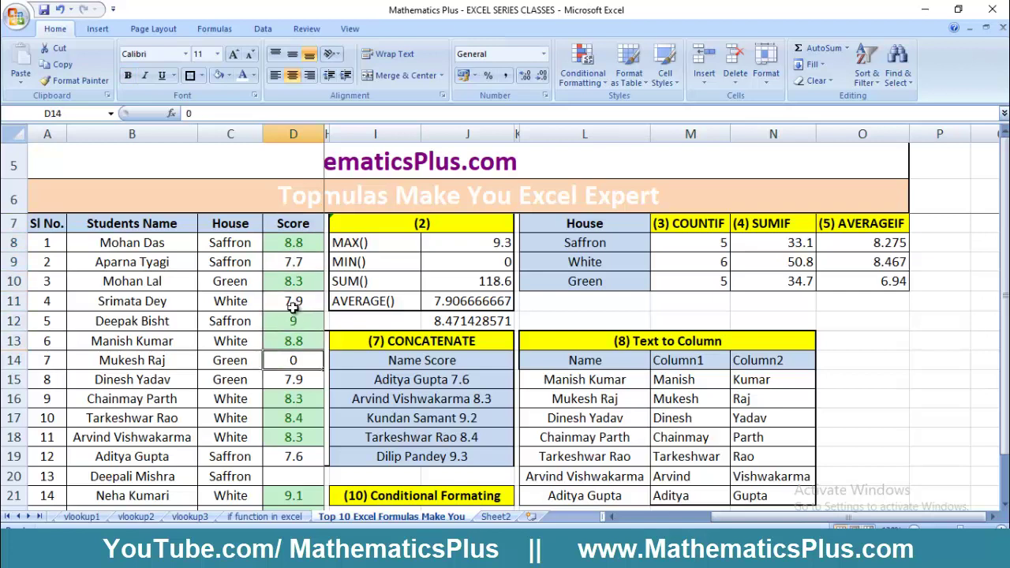
key(Delete)
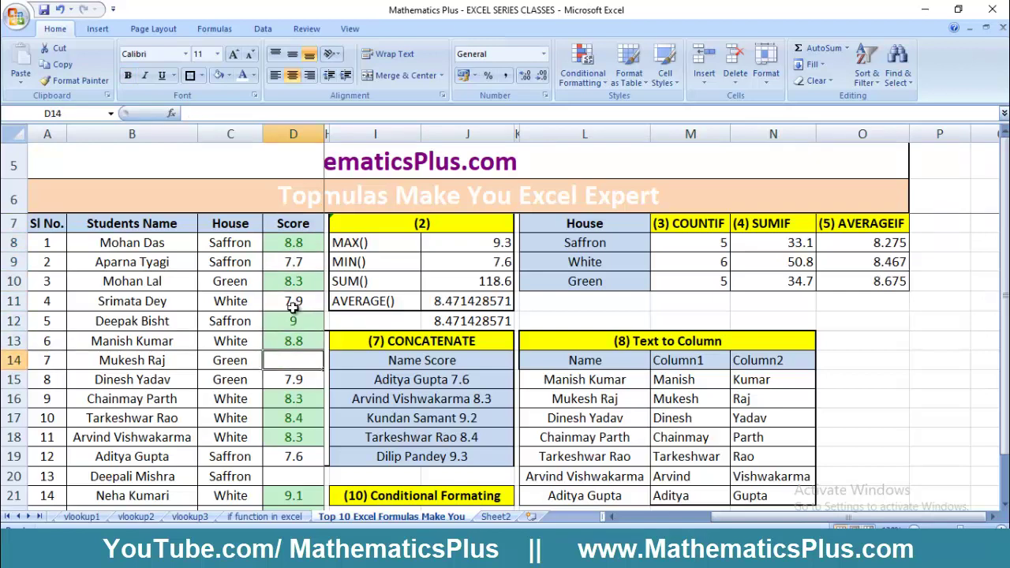
Step: Go through the Score column again from D8 to the last students and back, examining the conditional highlighting
click(285, 246)
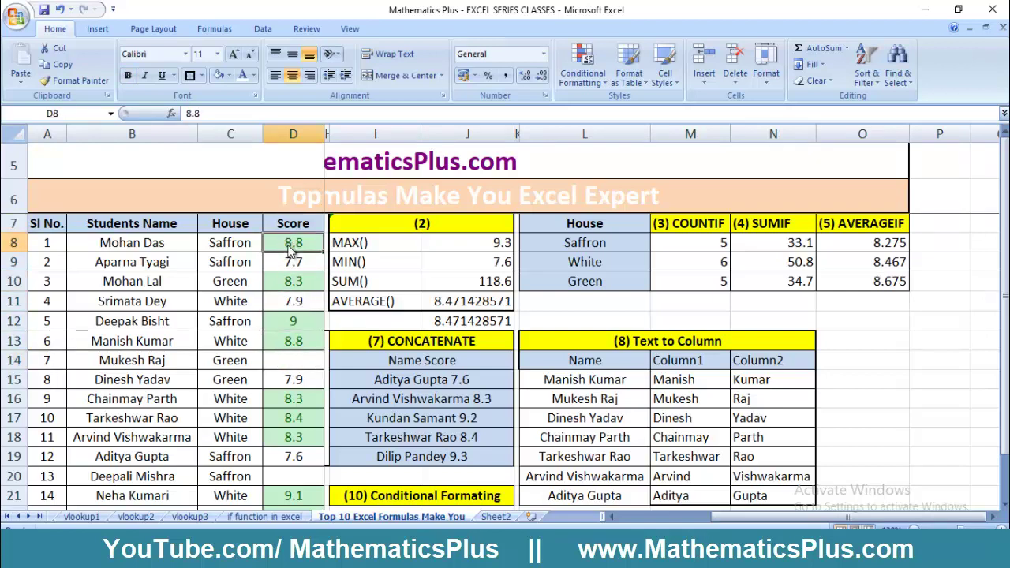
key(Down)
key(Down)
key(Down)
key(Down)
key(Down)
key(Down)
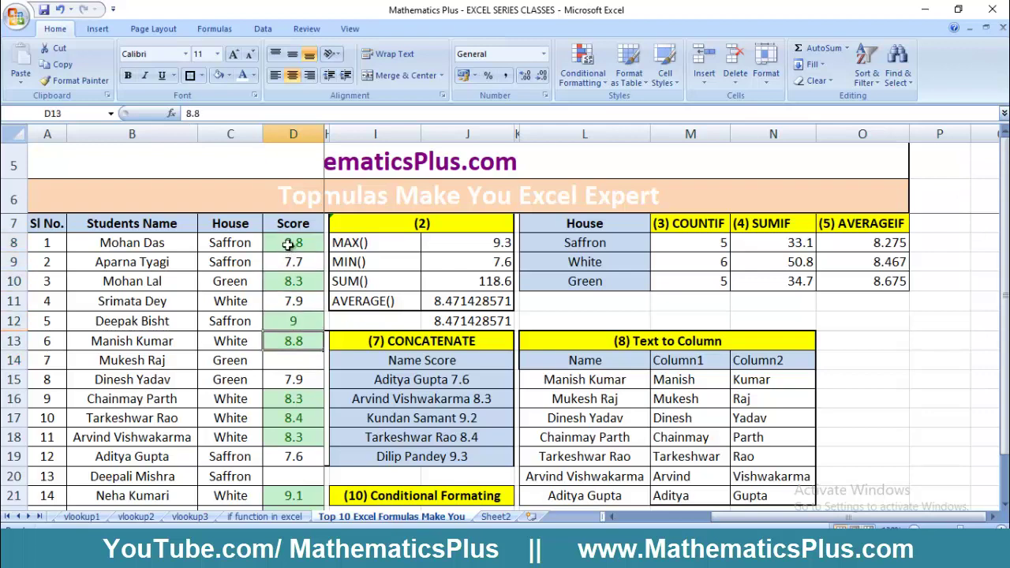
key(Down)
key(Down)
key(Down)
key(Down)
key(Down)
key(Down)
key(Down)
key(Down)
key(Down)
key(Down)
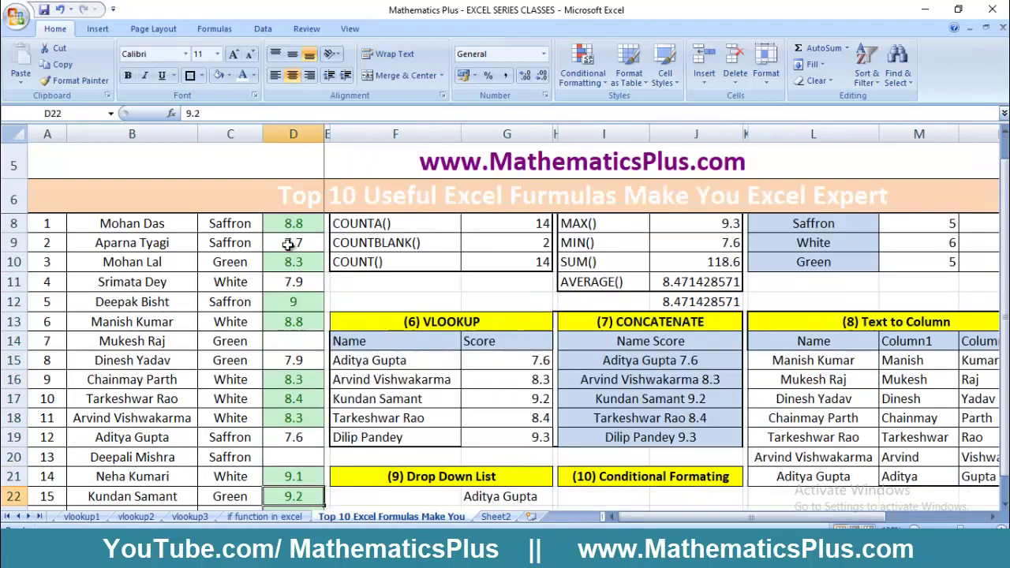
key(Up)
key(Up)
key(Up)
key(Up)
key(Up)
key(Up)
key(Up)
key(Up)
key(Up)
key(Up)
key(Up)
key(Up)
key(Up)
key(Up)
key(Up)
key(Up)
key(Up)
key(Up)
key(Up)
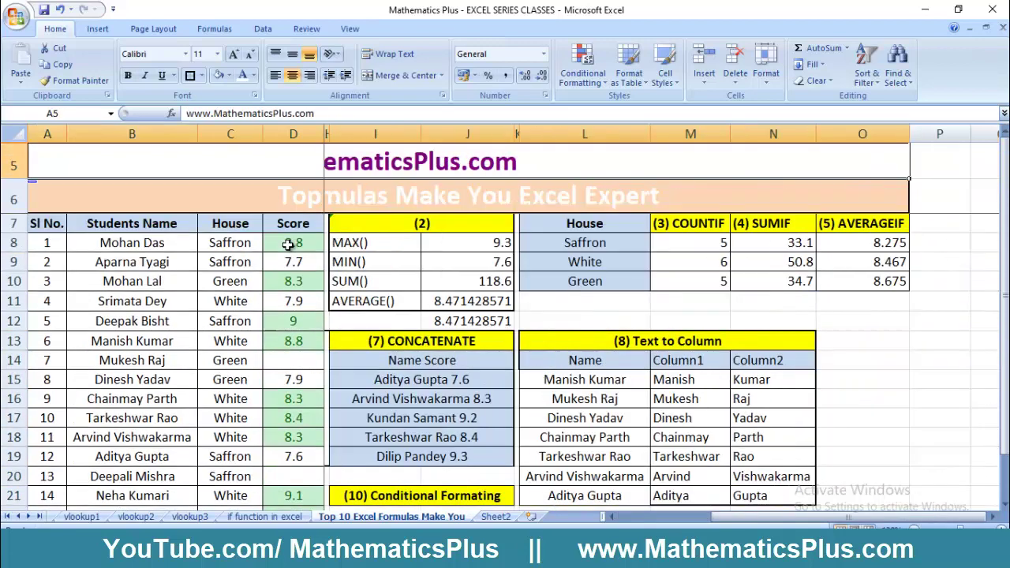
click(289, 245)
key(Left)
key(Left)
key(Left)
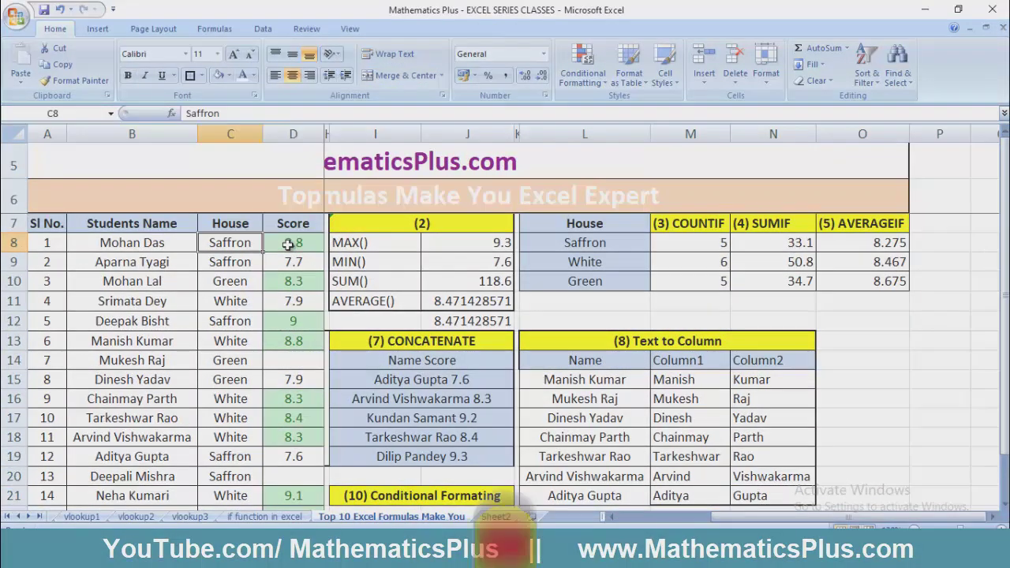
key(Right)
key(Right)
key(Right)
key(Right)
key(Right)
key(Right)
key(Right)
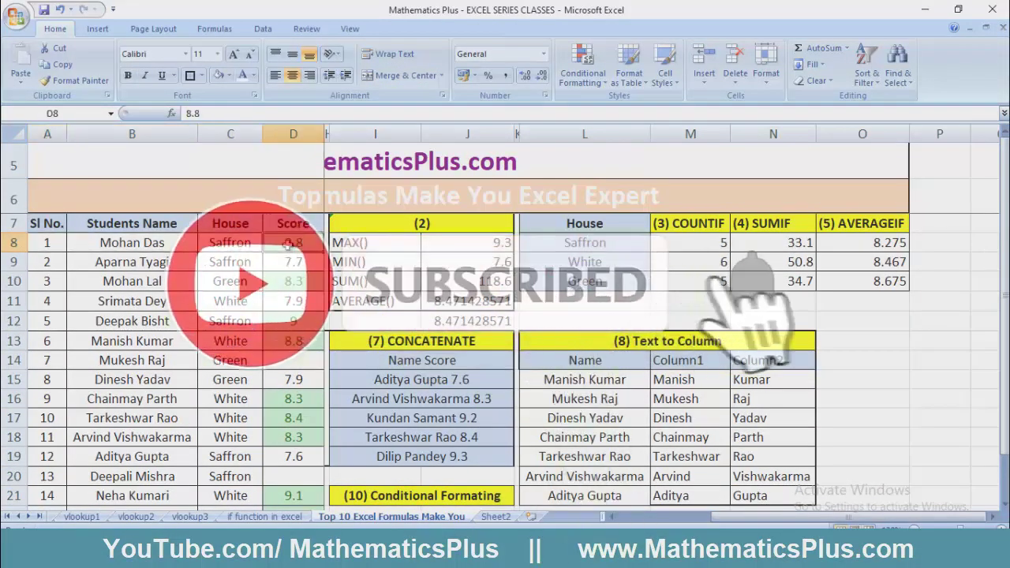
key(Right)
key(Right)
key(Right)
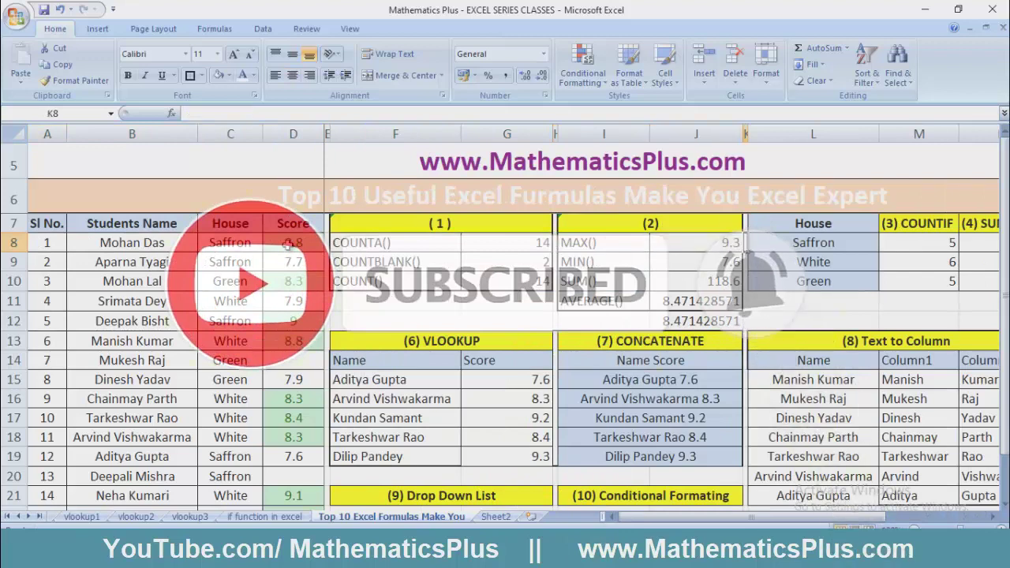